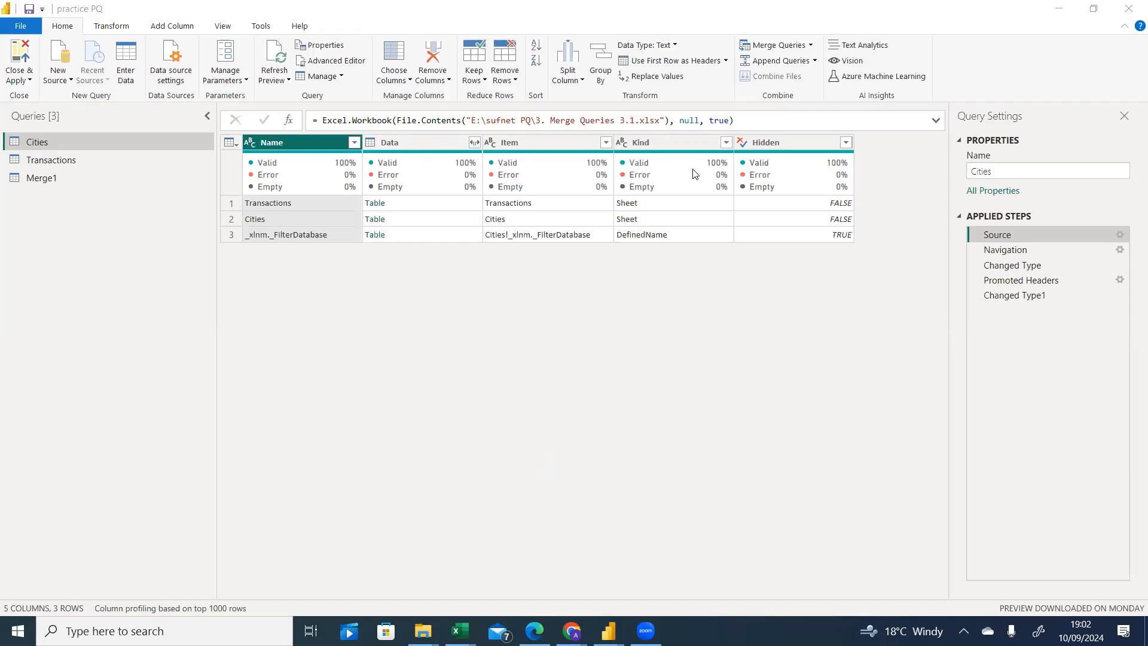
# Return to the workbook and compare the Transactions and Cities worksheets.
pyautogui.moveTo(694, 173)
pyautogui.moveTo(460, 630)
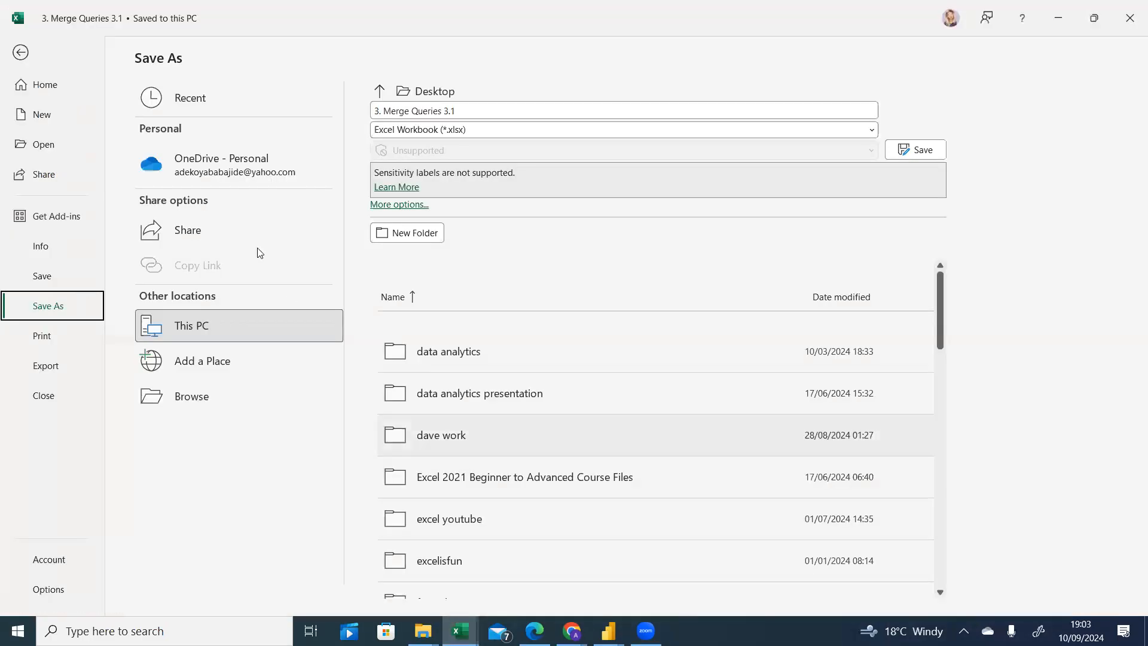
pyautogui.click(20, 52)
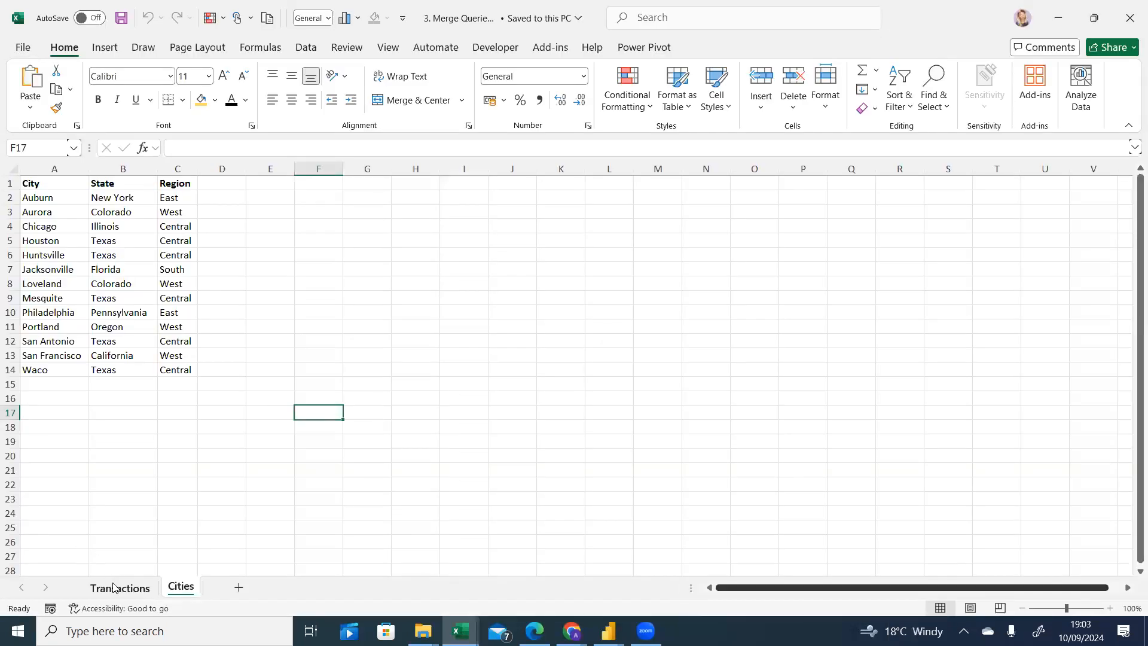
pyautogui.click(116, 589)
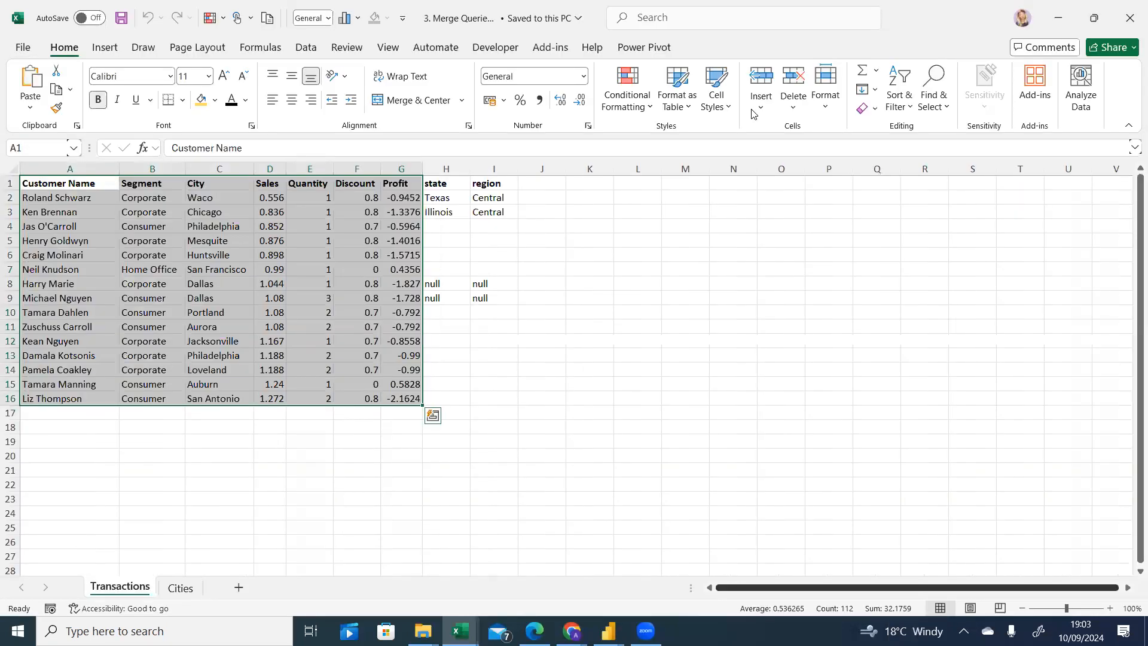
pyautogui.click(546, 394)
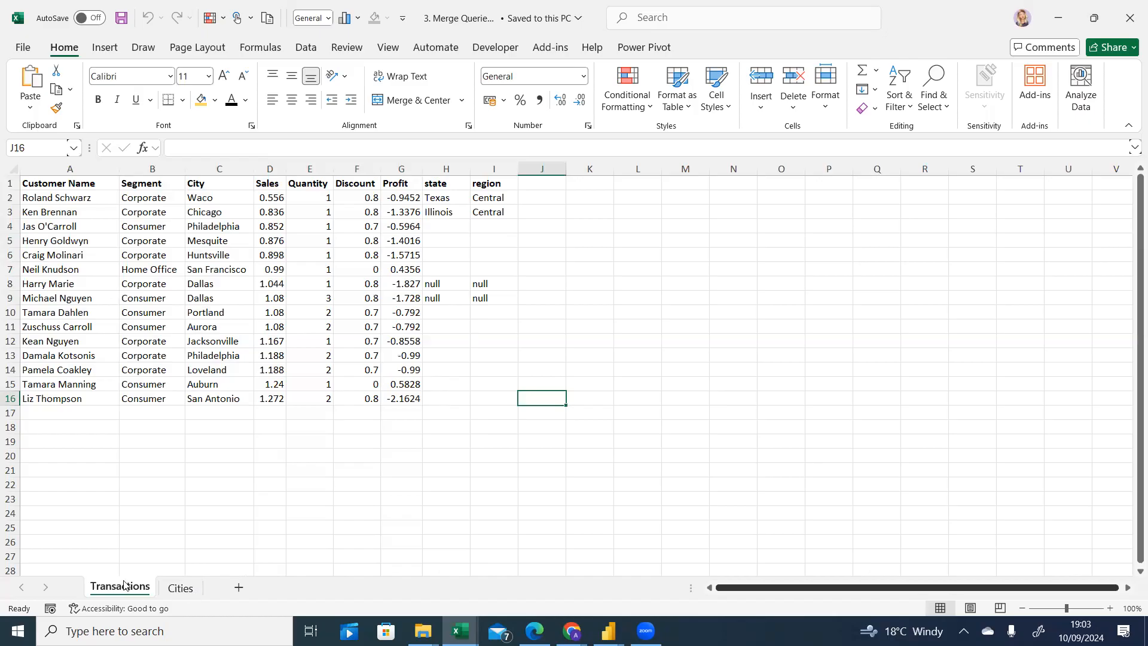
pyautogui.click(180, 588)
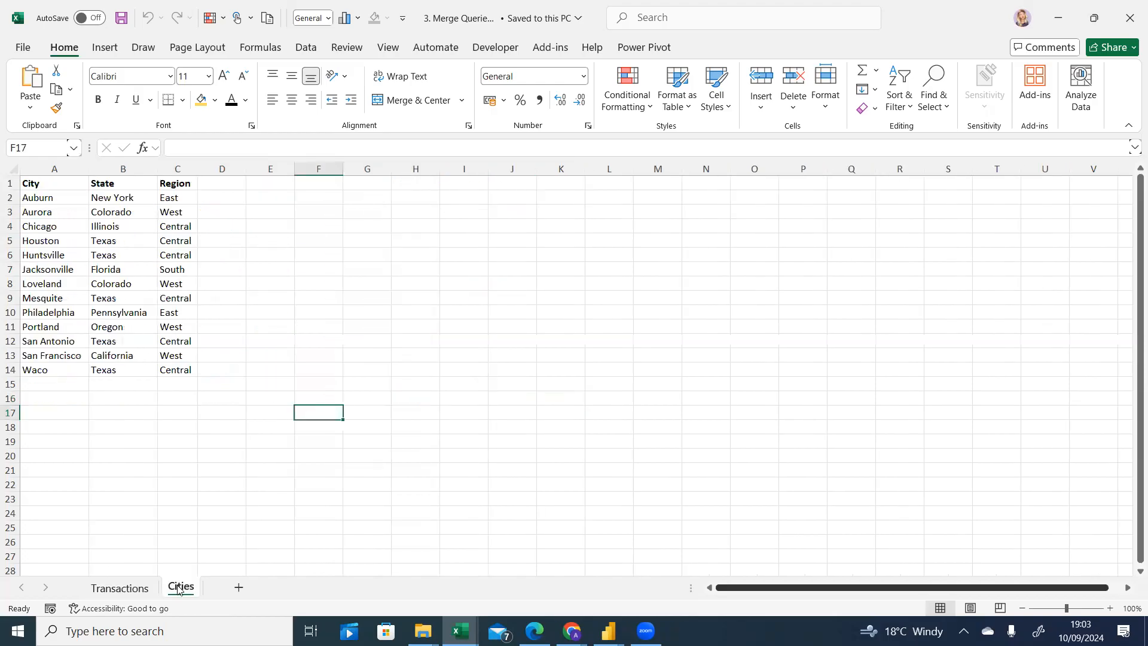
pyautogui.click(131, 590)
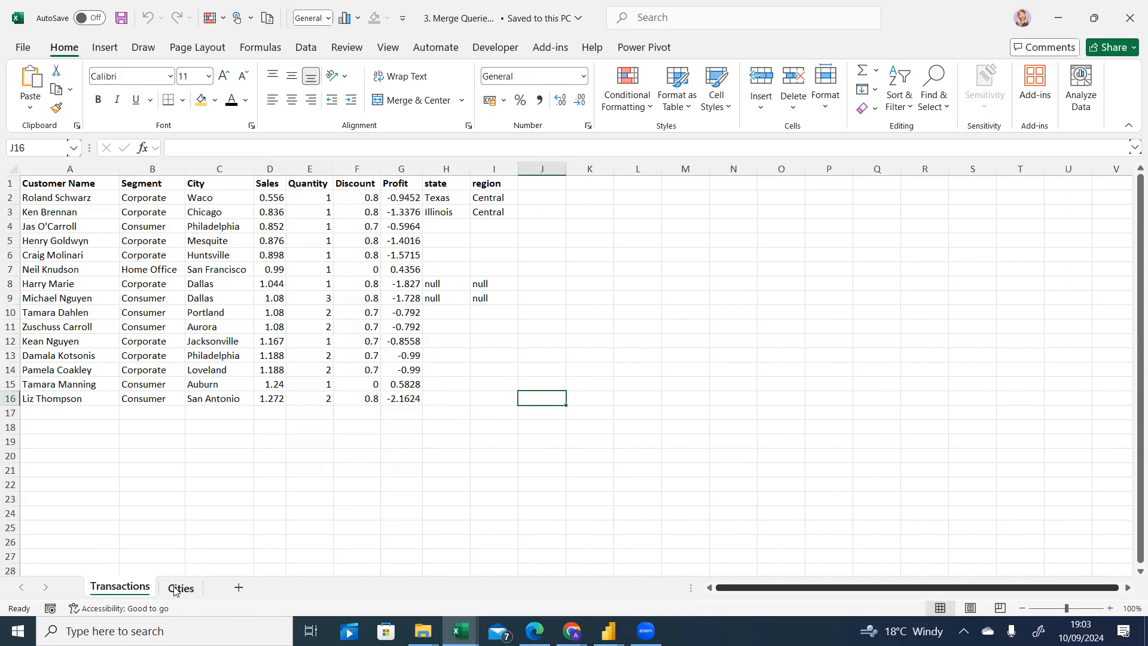
pyautogui.click(177, 589)
pyautogui.click(144, 591)
pyautogui.click(178, 592)
pyautogui.click(129, 590)
pyautogui.click(179, 588)
pyautogui.click(140, 594)
# Switch to Power Query Editor and rename the Merge1 query to Left outer join.
pyautogui.moveTo(608, 630)
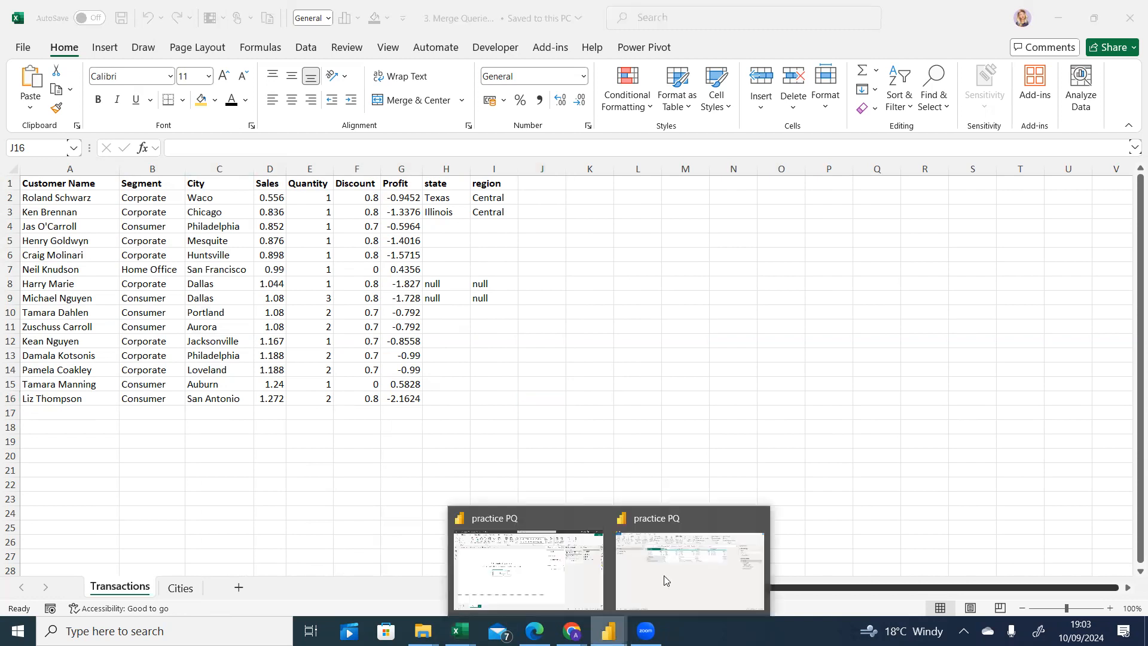
pyautogui.click(688, 568)
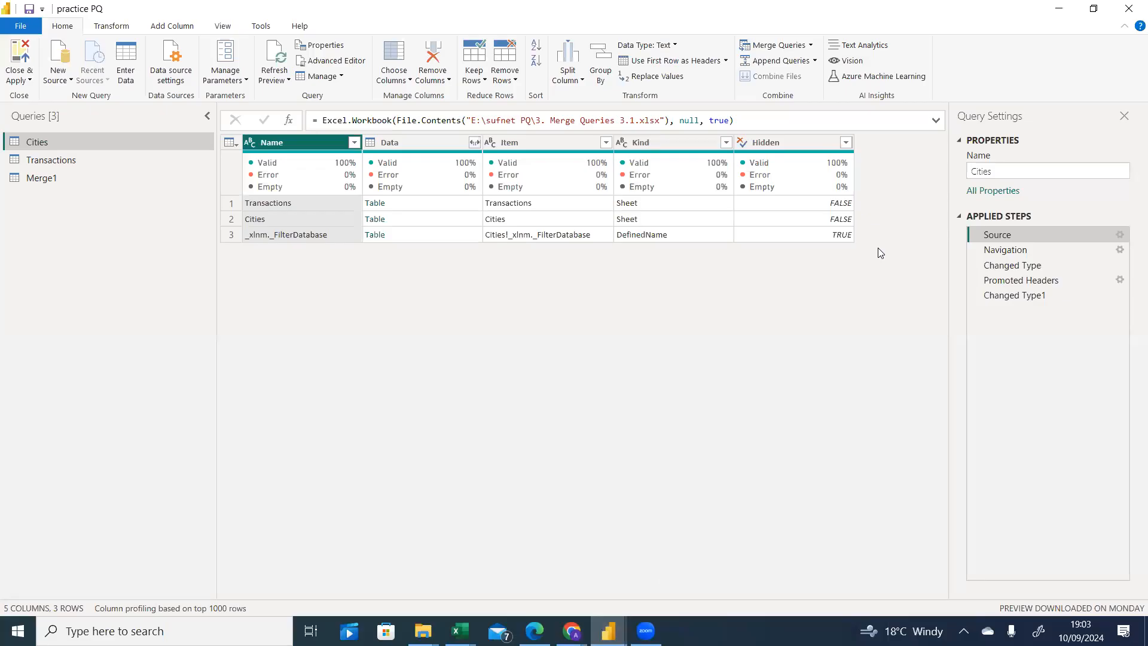
pyautogui.click(39, 181)
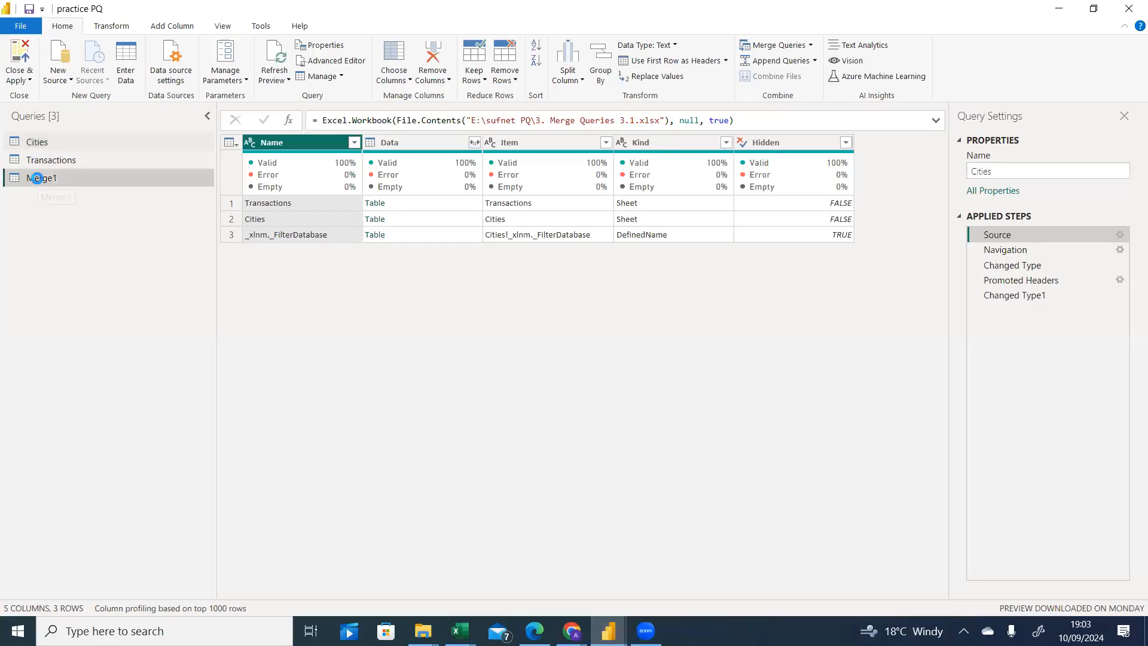
pyautogui.rightClick(45, 179)
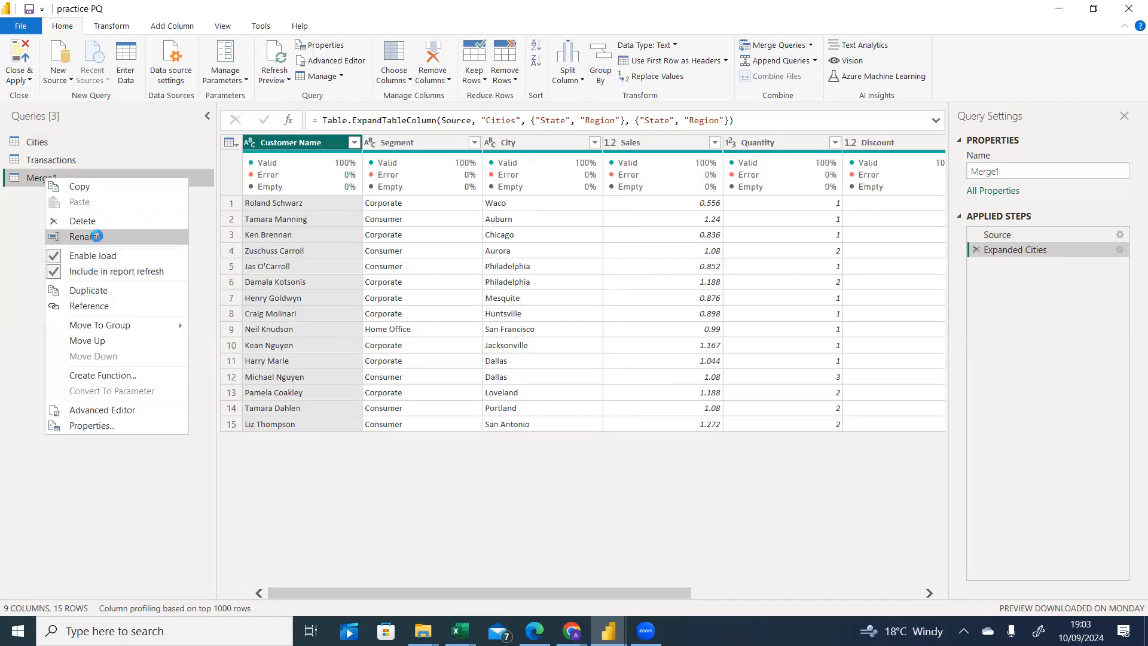
pyautogui.click(96, 237)
pyautogui.write('La')
pyautogui.press('BackSpace')
pyautogui.write('ef')
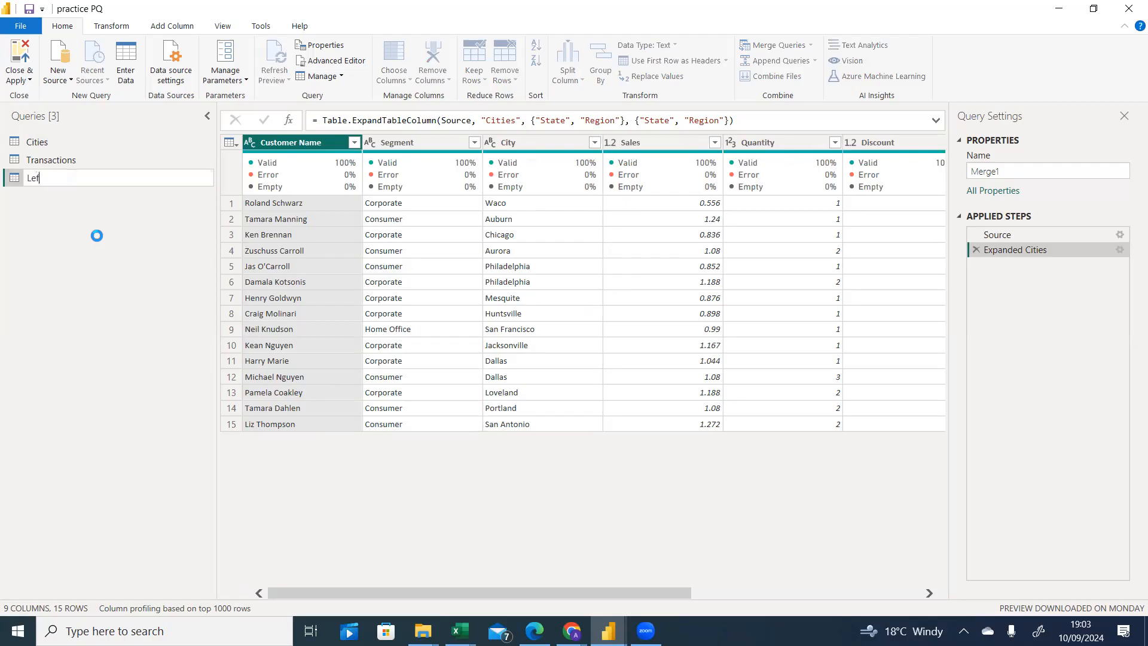
pyautogui.write('t outer join')
pyautogui.press('Return')
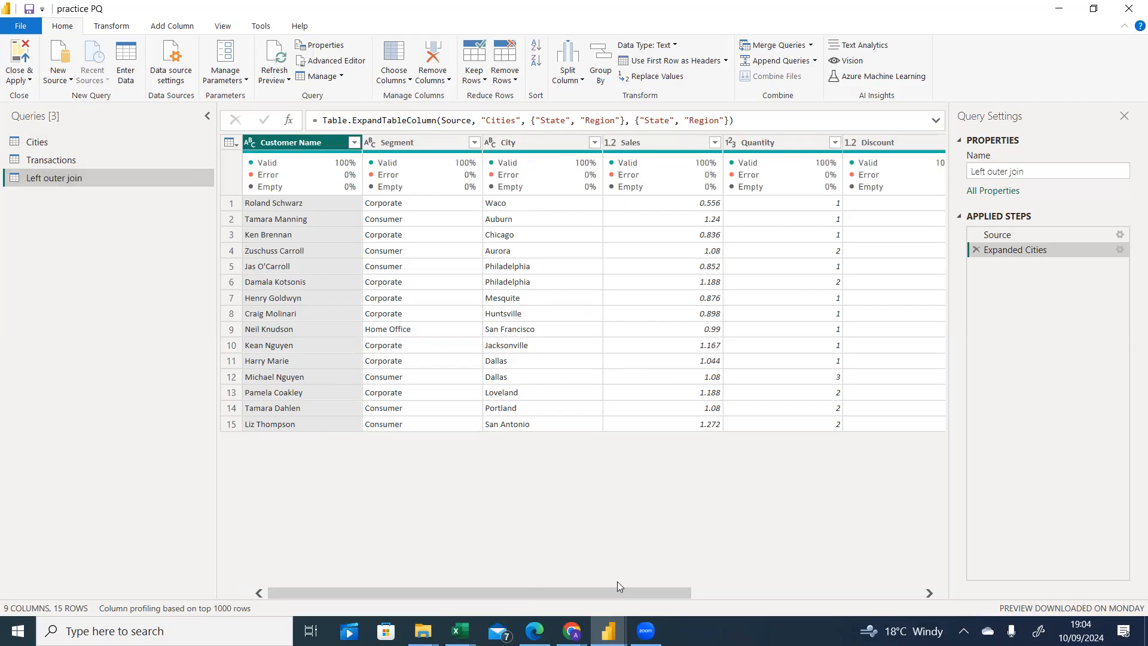
# Scroll across the Left outer join preview to inspect the State and Region columns.
pyautogui.moveTo(659, 583); pyautogui.dragTo(853, 563)
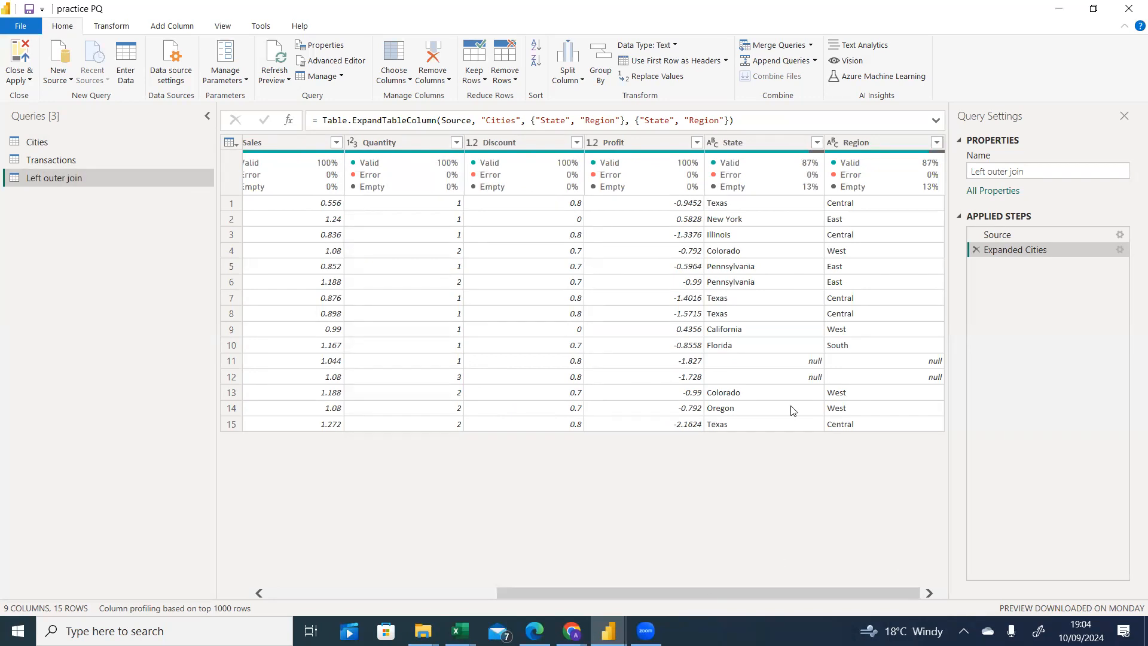
pyautogui.moveTo(707, 589)
pyautogui.mouseDown()
pyautogui.moveTo(461, 583)
pyautogui.moveTo(722, 583)
pyautogui.mouseUp()
pyautogui.moveTo(719, 592); pyautogui.dragTo(510, 594)
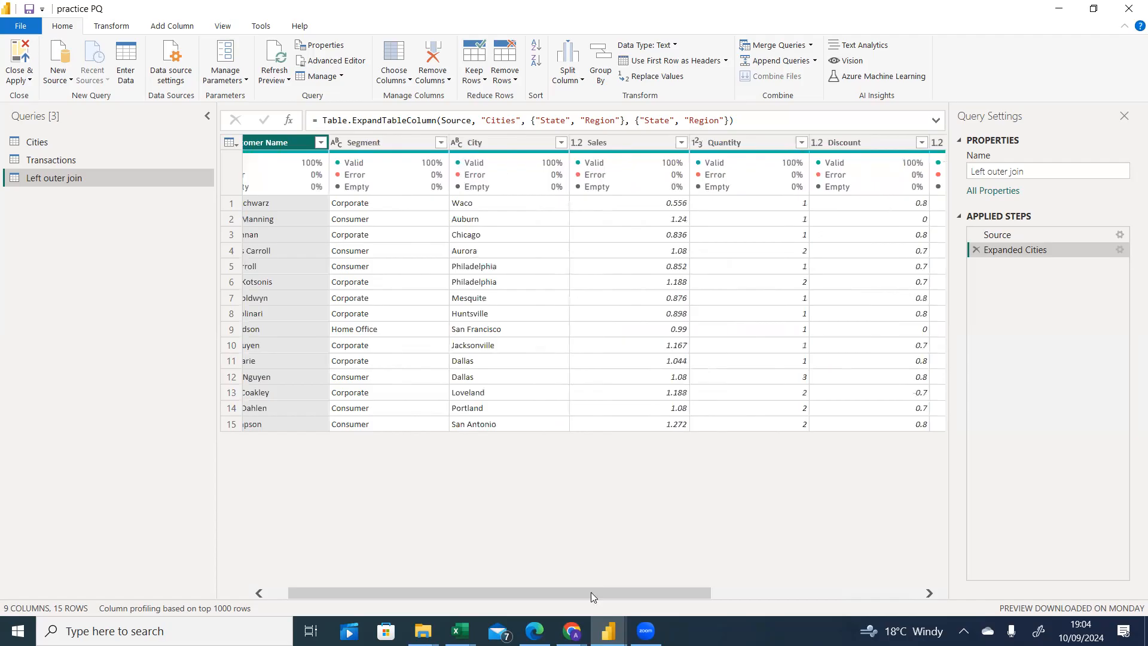
# Go to the desktop and open the join kinds 2 image.
pyautogui.click(460, 630)
pyautogui.click(555, 562)
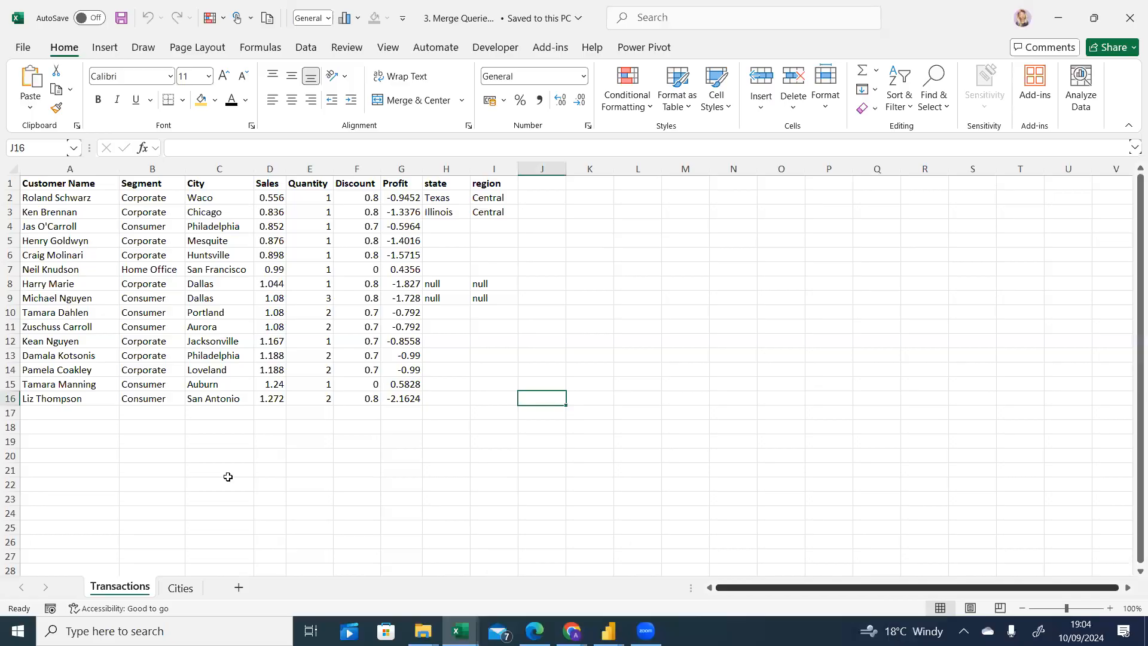
pyautogui.click(1061, 9)
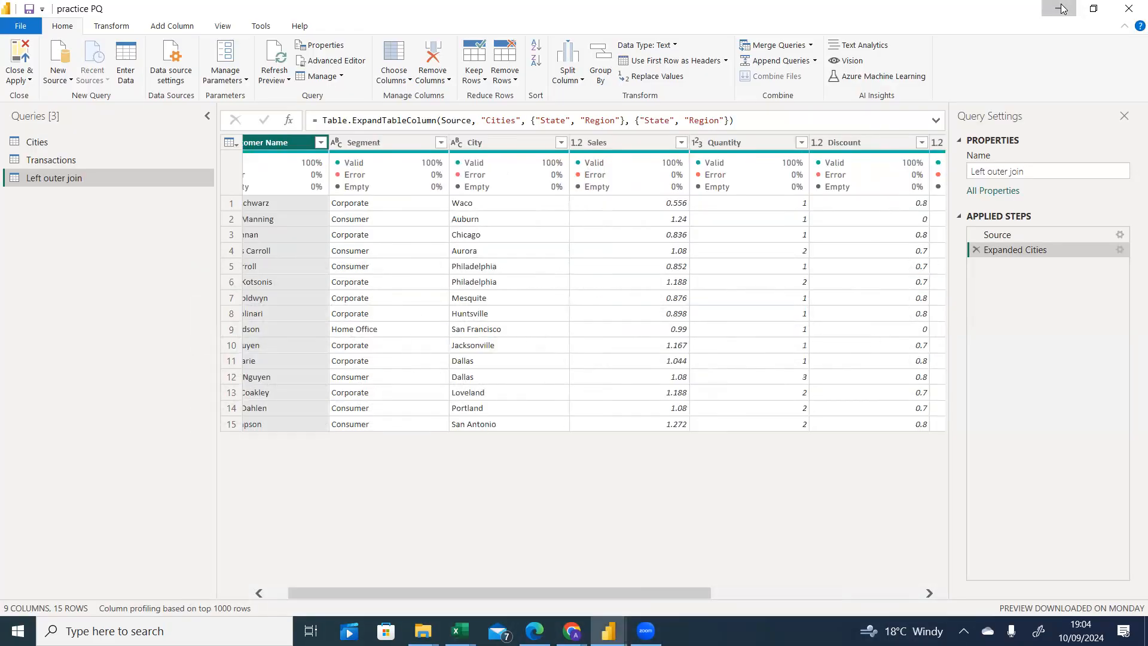
pyautogui.press('super+d')
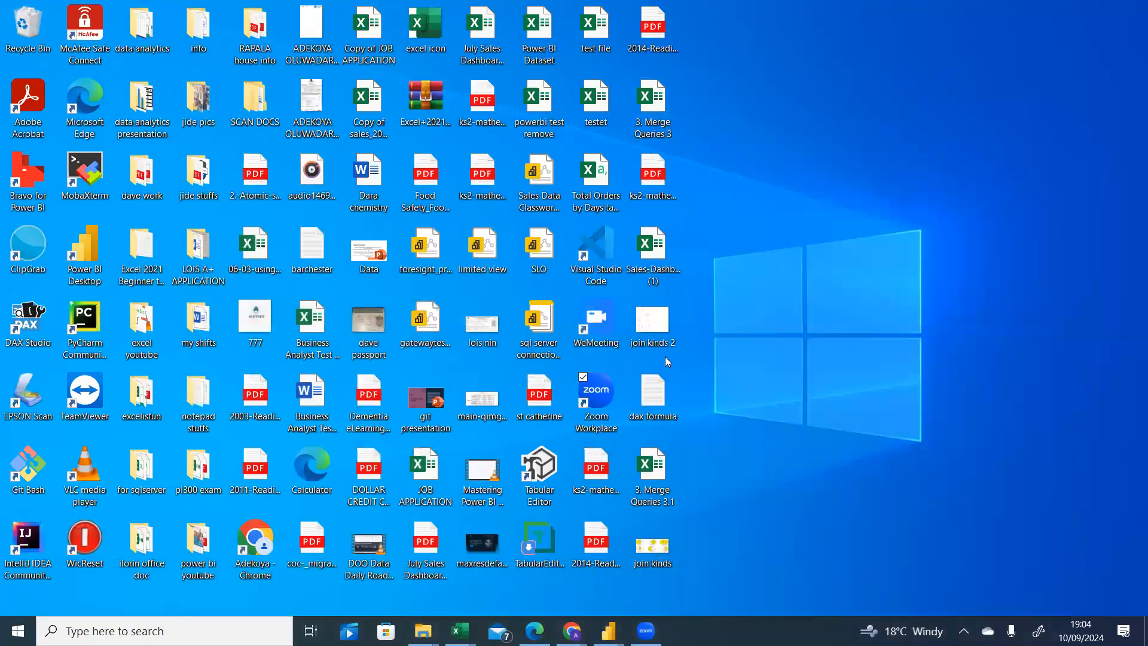
pyautogui.doubleClick(654, 336)
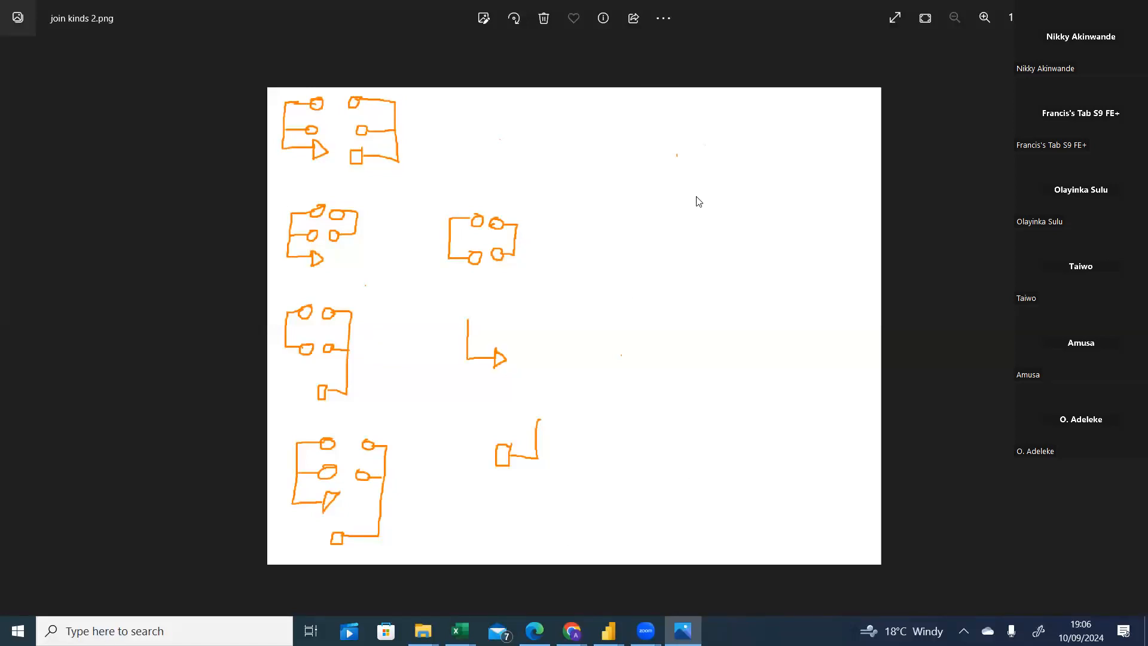
# Switch back to the Merge Queries 3.1 workbook and compare its Transactions and Cities sheets.
pyautogui.moveTo(608, 630)
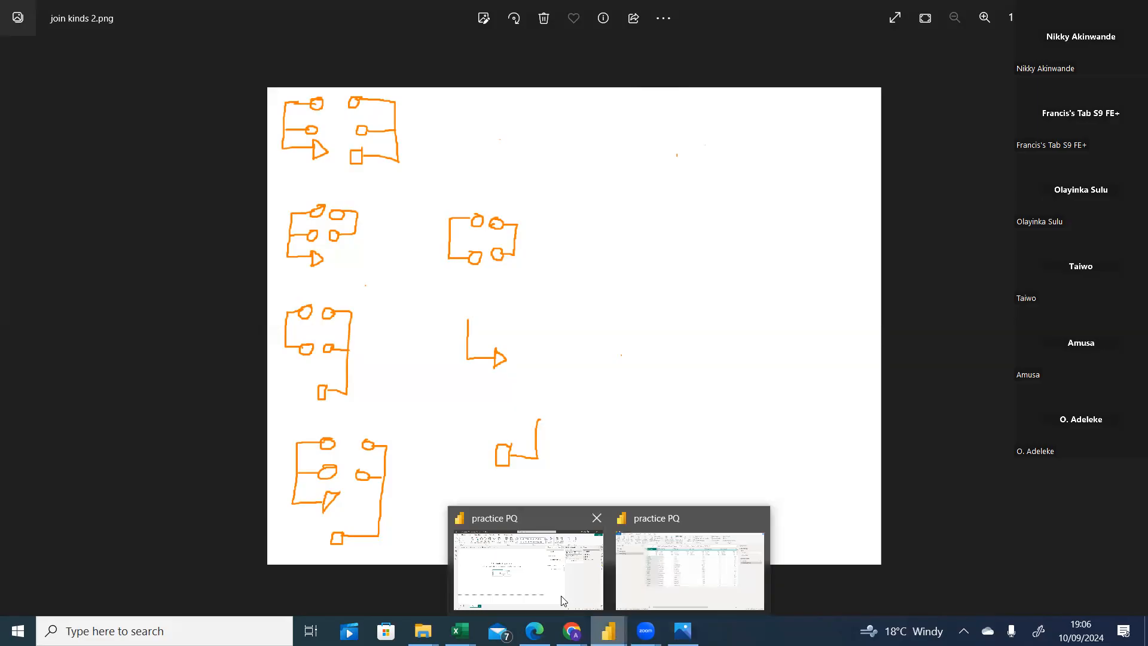
pyautogui.moveTo(460, 627)
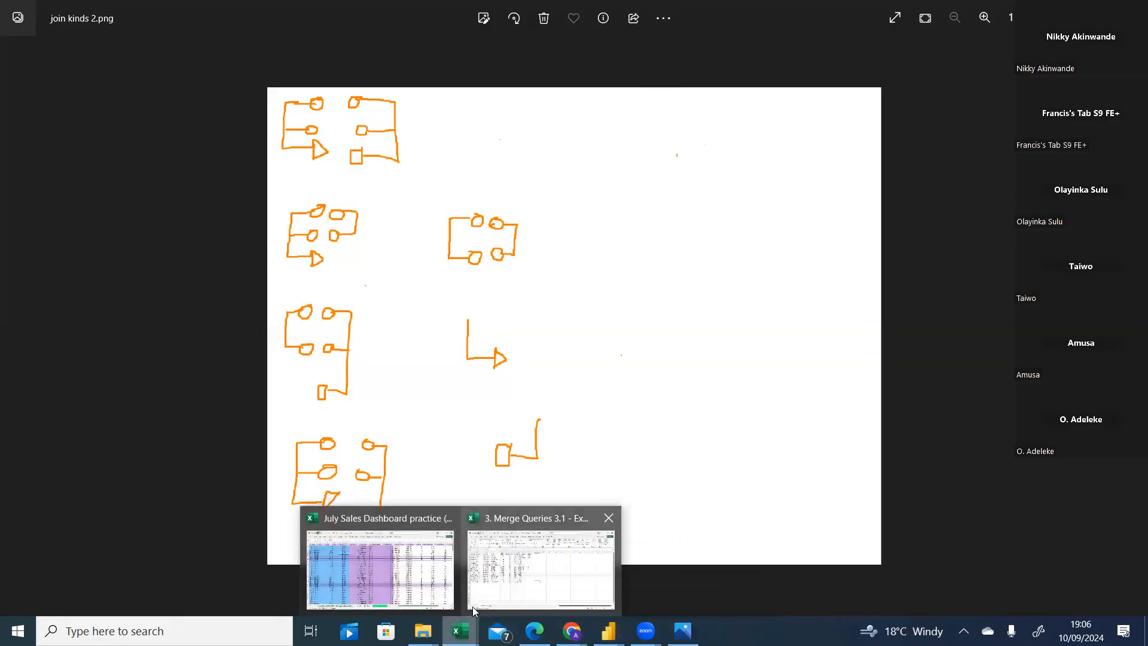
pyautogui.click(523, 582)
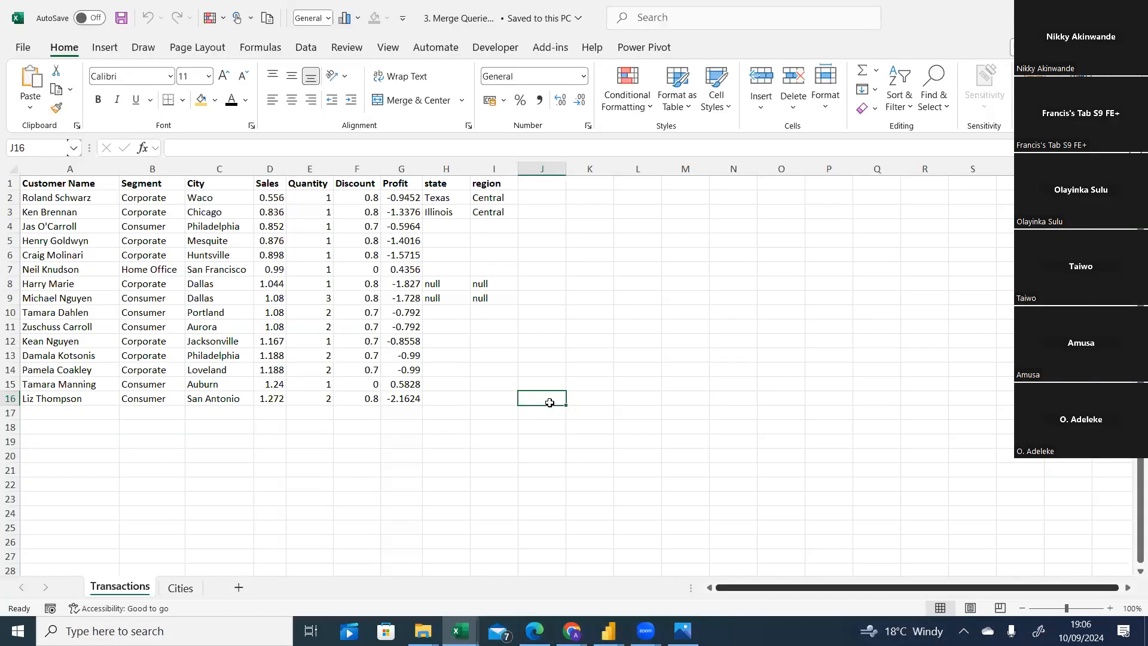
pyautogui.click(178, 589)
pyautogui.click(134, 595)
pyautogui.click(176, 592)
pyautogui.click(134, 595)
pyautogui.click(178, 592)
pyautogui.click(134, 595)
pyautogui.click(178, 594)
pyautogui.click(131, 595)
pyautogui.click(180, 591)
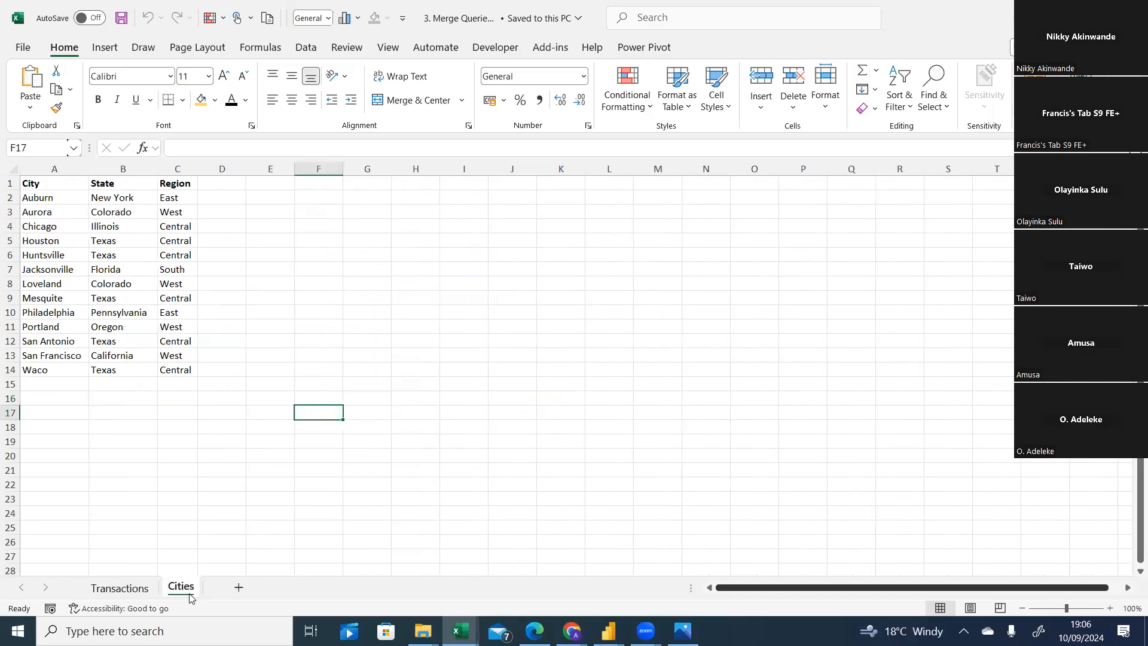
pyautogui.click(144, 593)
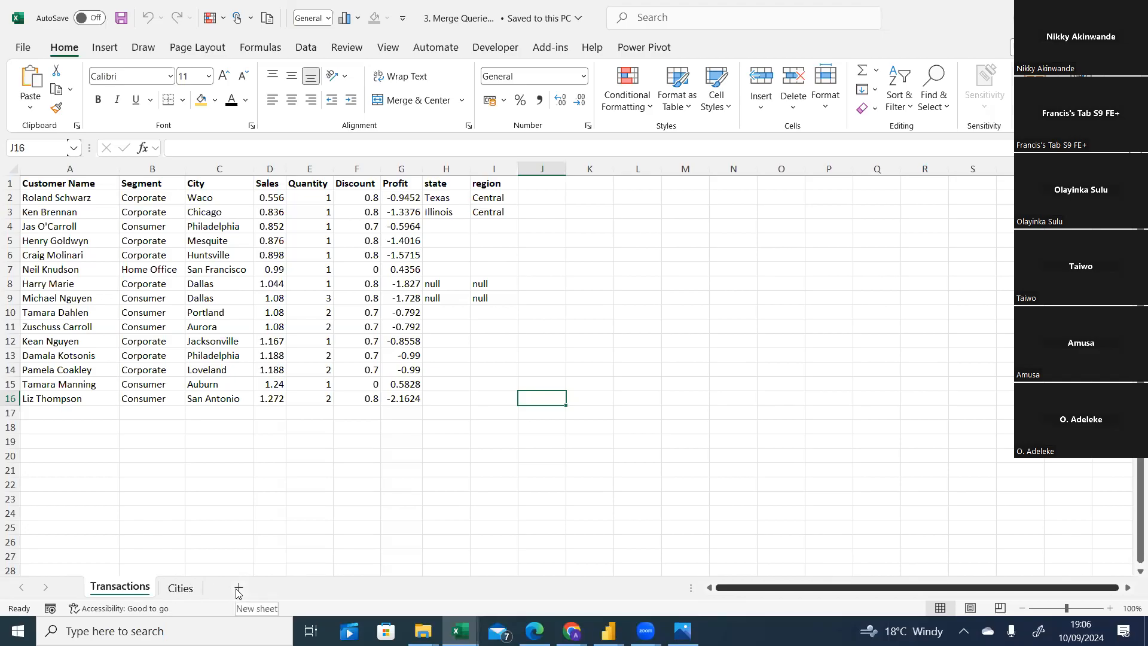
# Insert a new blank worksheet into the workbook.
pyautogui.click(237, 592)
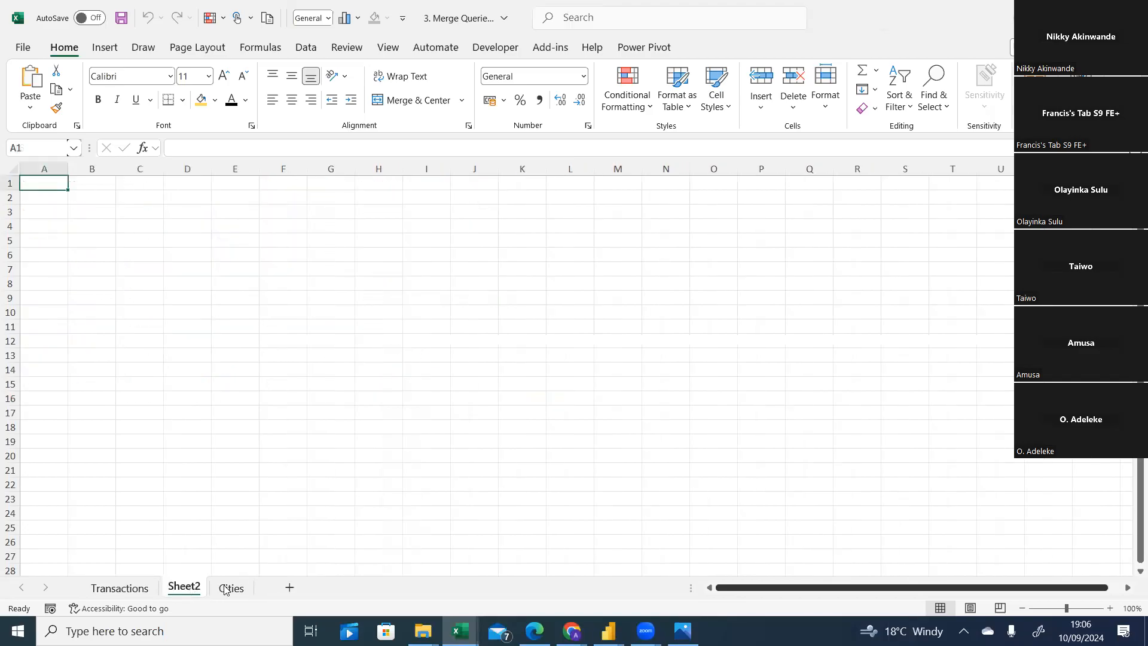
pyautogui.click(238, 590)
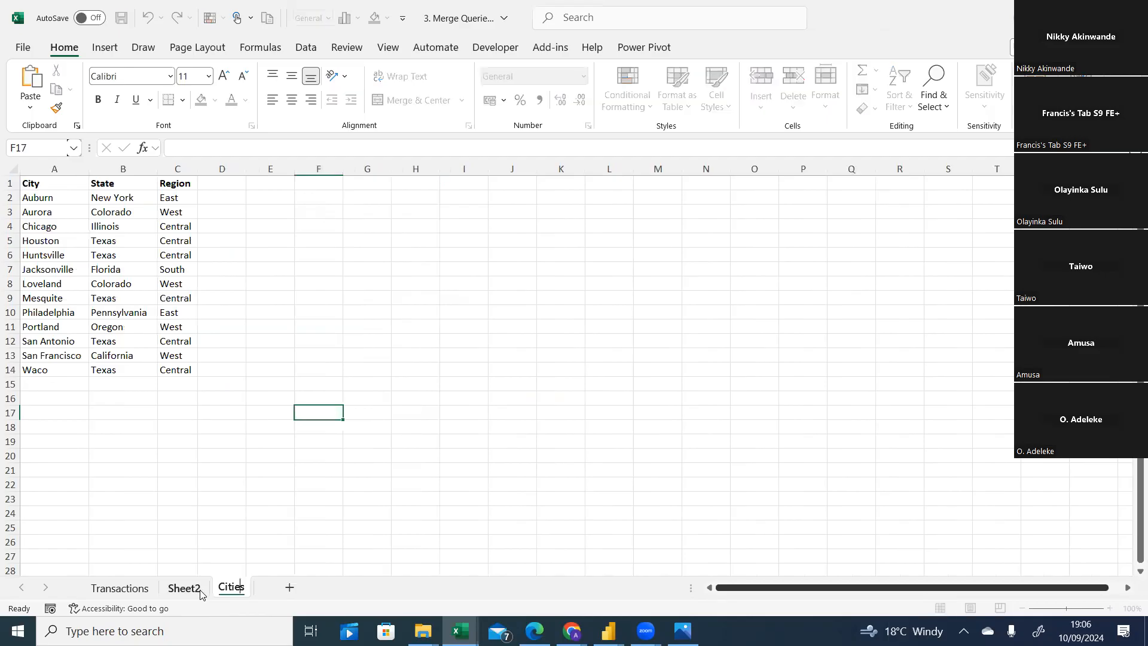
pyautogui.hotkey('ctrl', 'pageup')
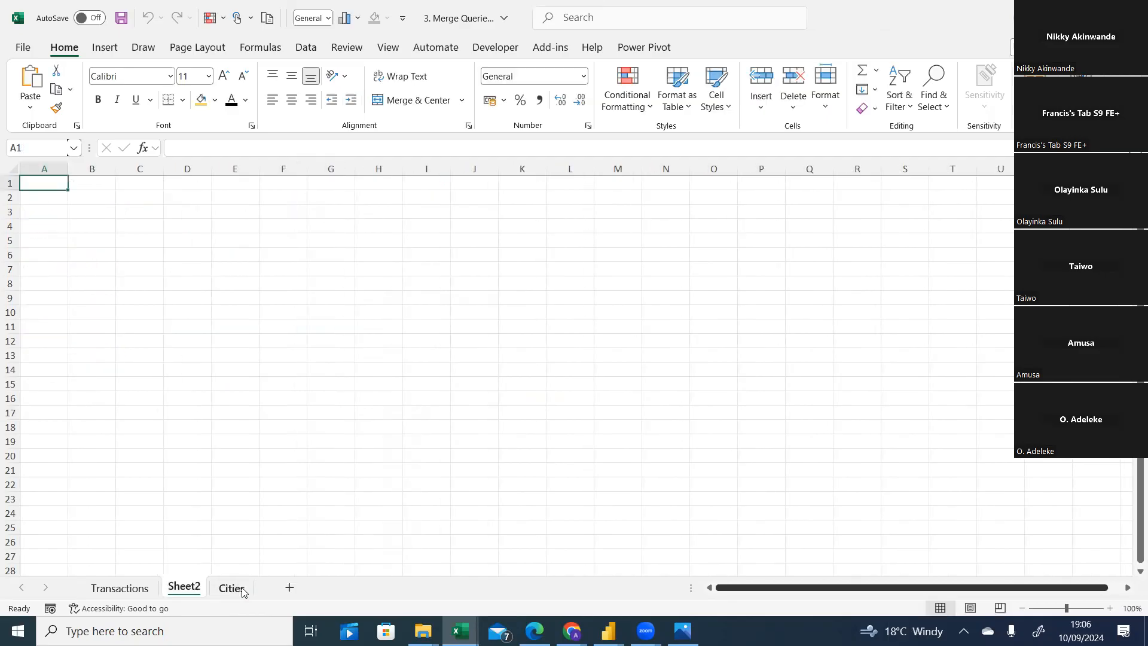
# Make a copy of Sheet2 at the end of the workbook, then remove the copied sheet.
pyautogui.rightClick(189, 590)
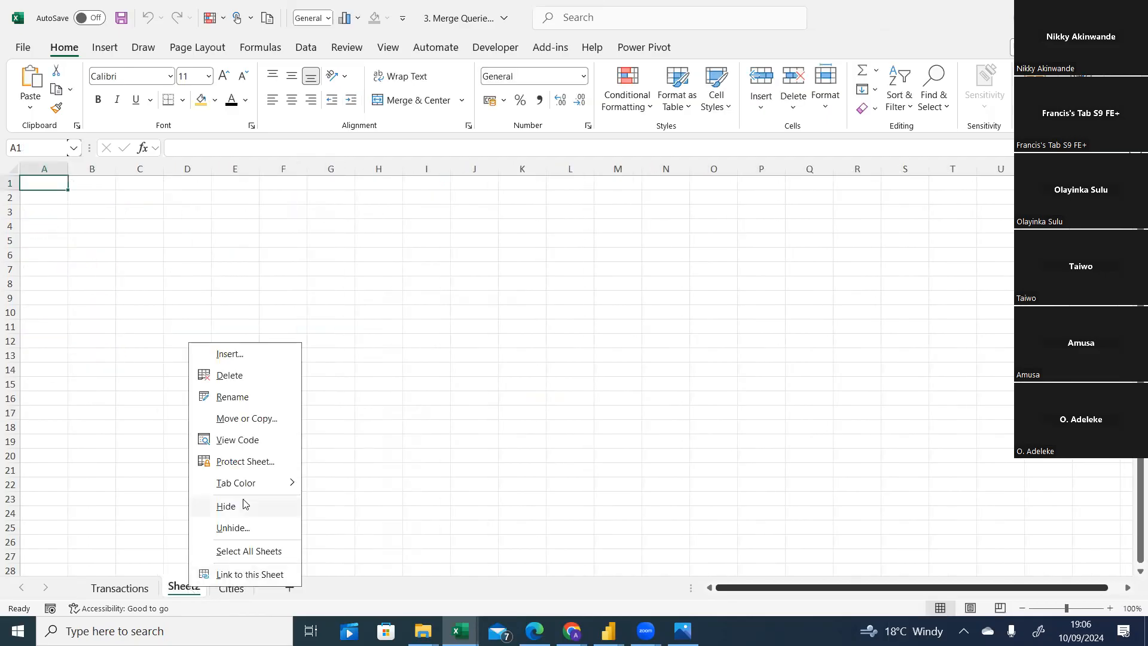
pyautogui.click(245, 425)
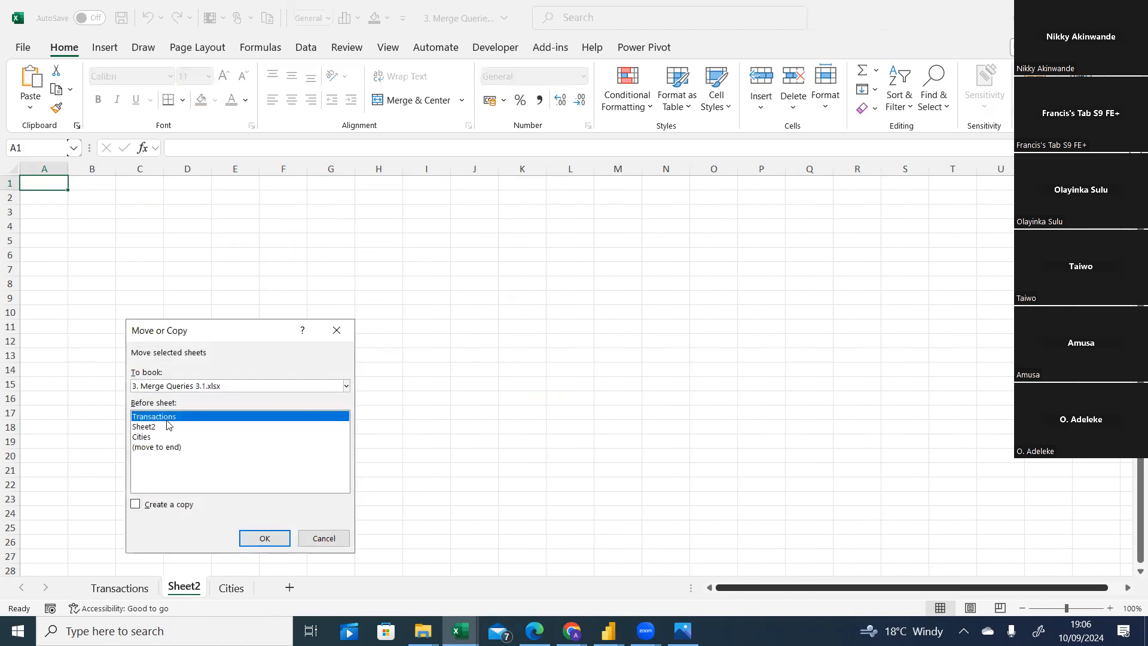
pyautogui.click(159, 448)
pyautogui.click(135, 504)
pyautogui.click(259, 539)
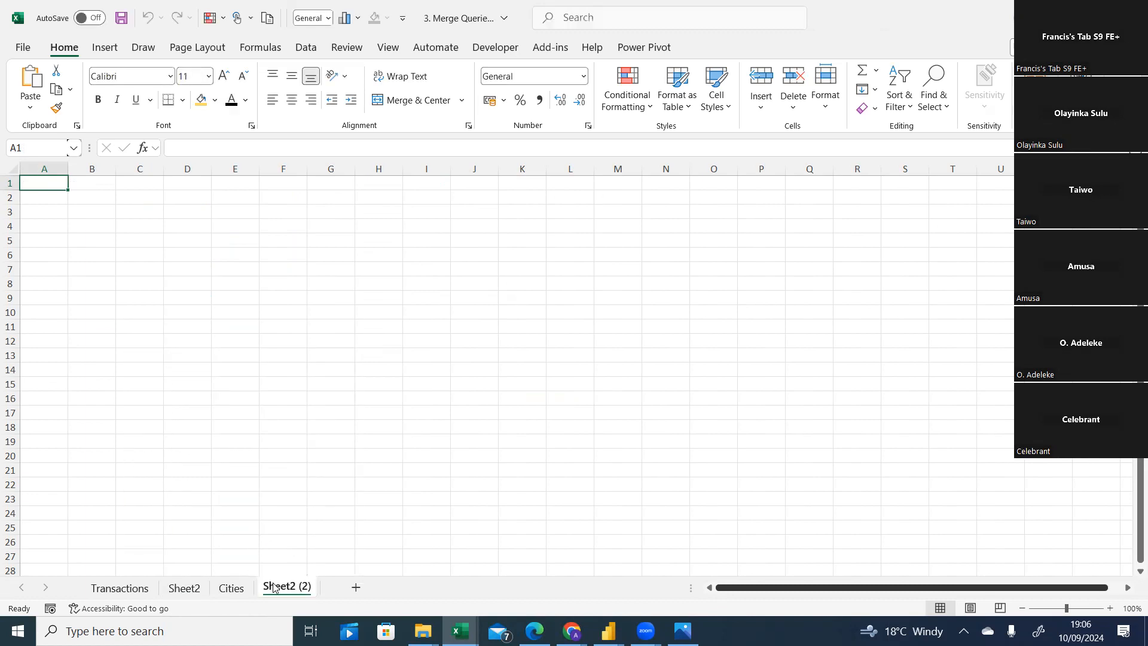
pyautogui.rightClick(274, 587)
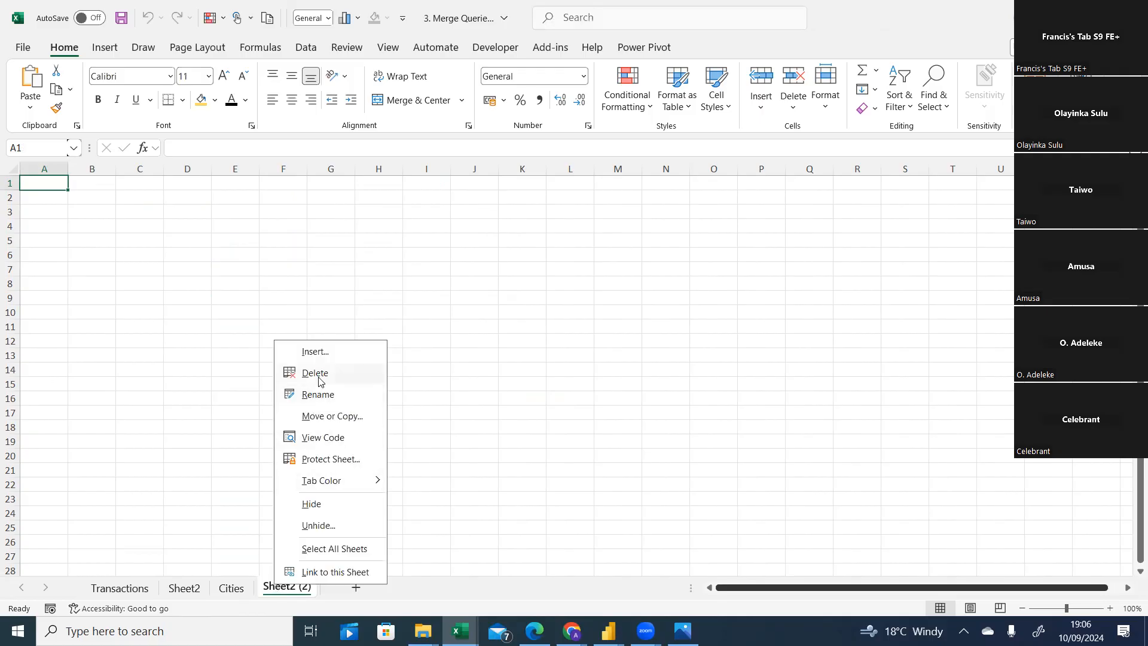
pyautogui.press('Escape')
# Move Sheet2 to the end of the workbook, after Cities.
pyautogui.click(184, 590)
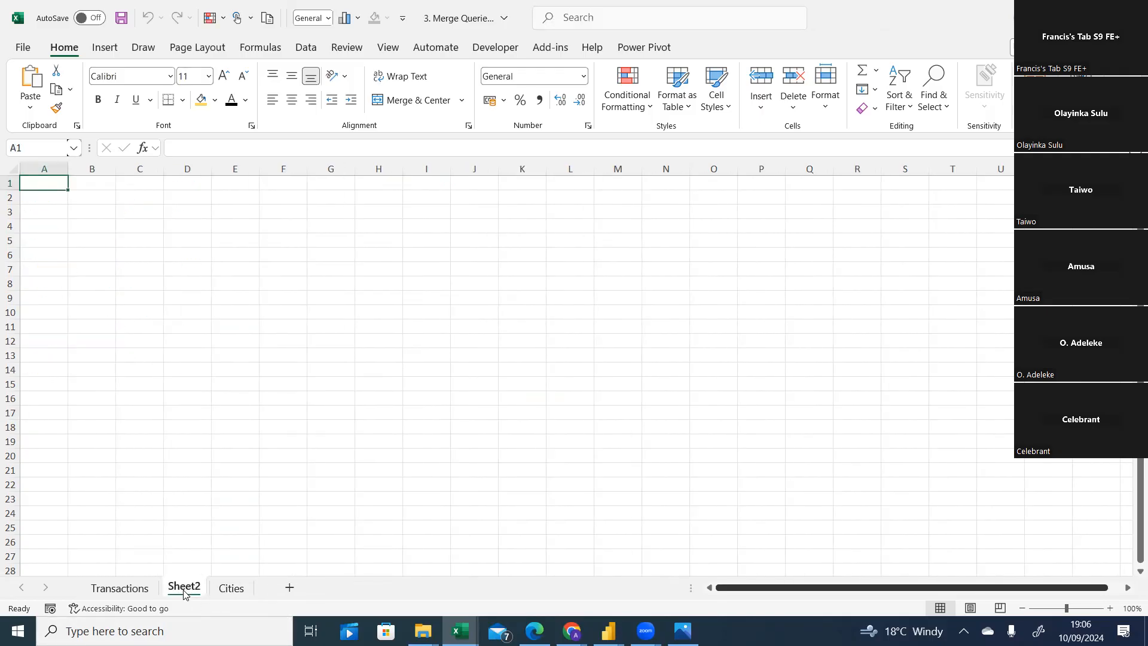
pyautogui.rightClick(183, 594)
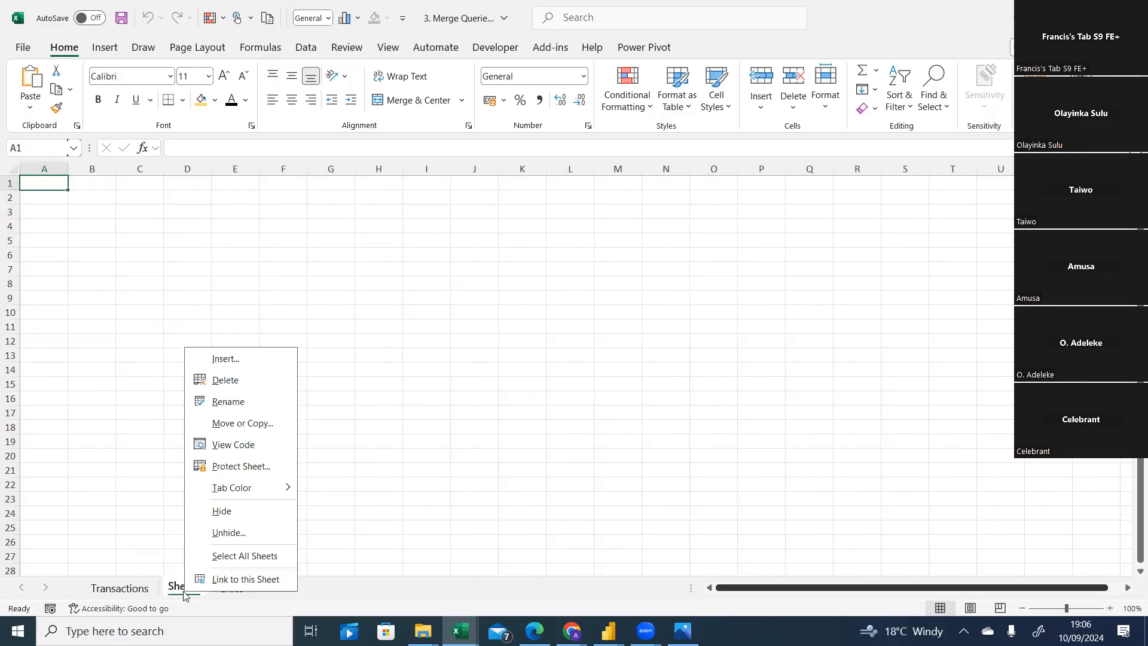
pyautogui.click(246, 421)
pyautogui.click(163, 433)
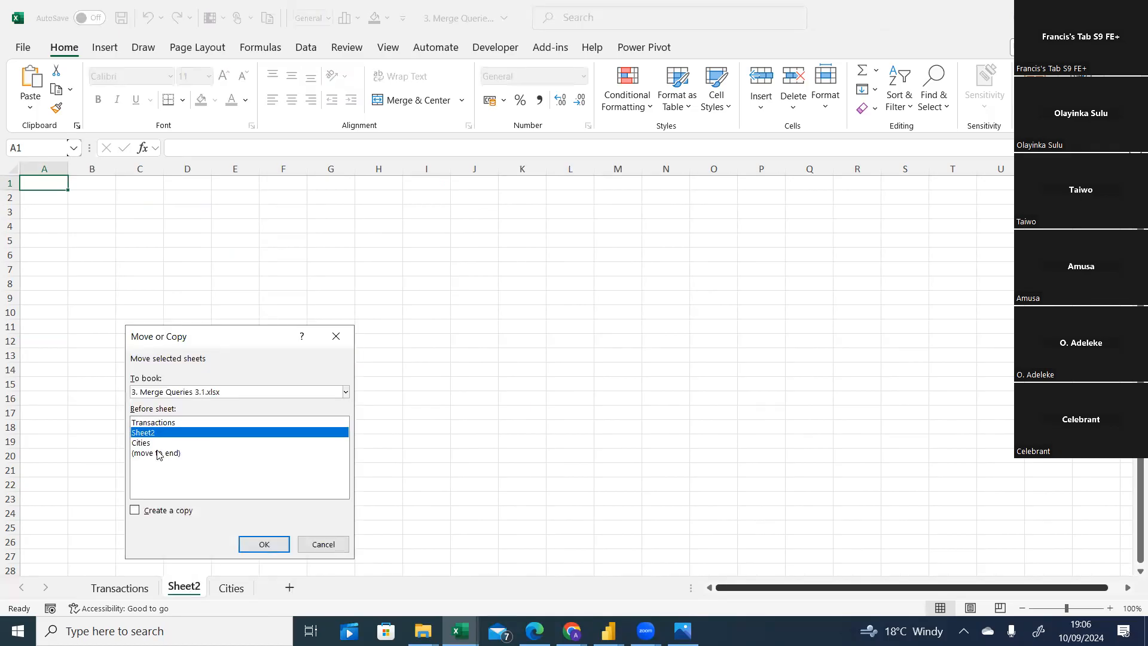
pyautogui.click(157, 454)
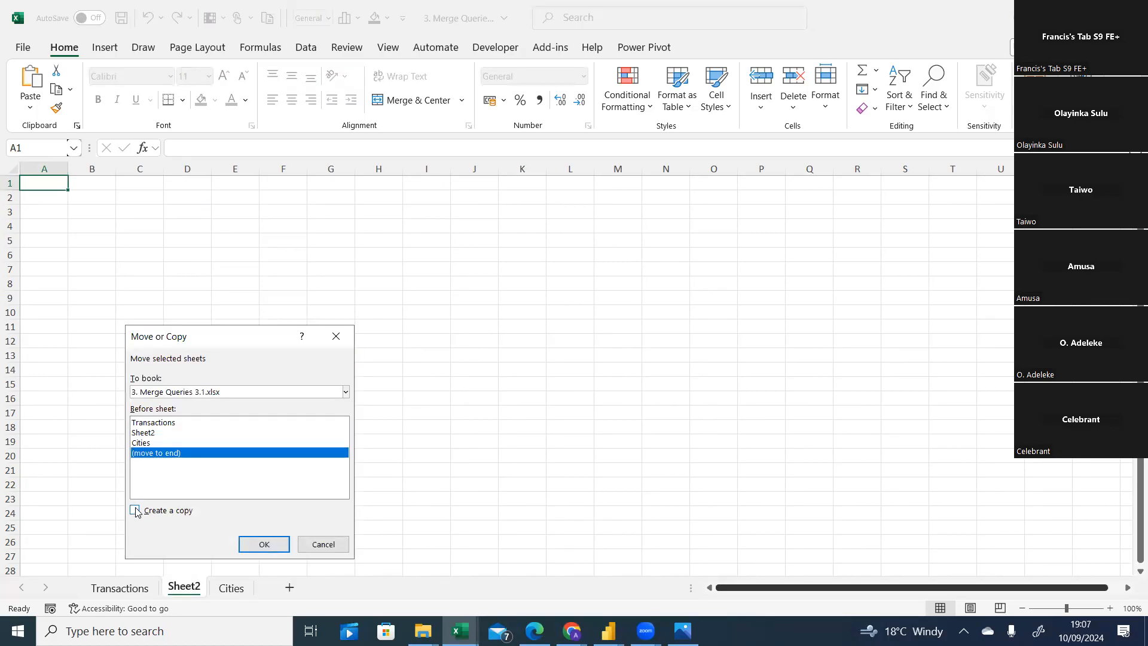
pyautogui.click(262, 544)
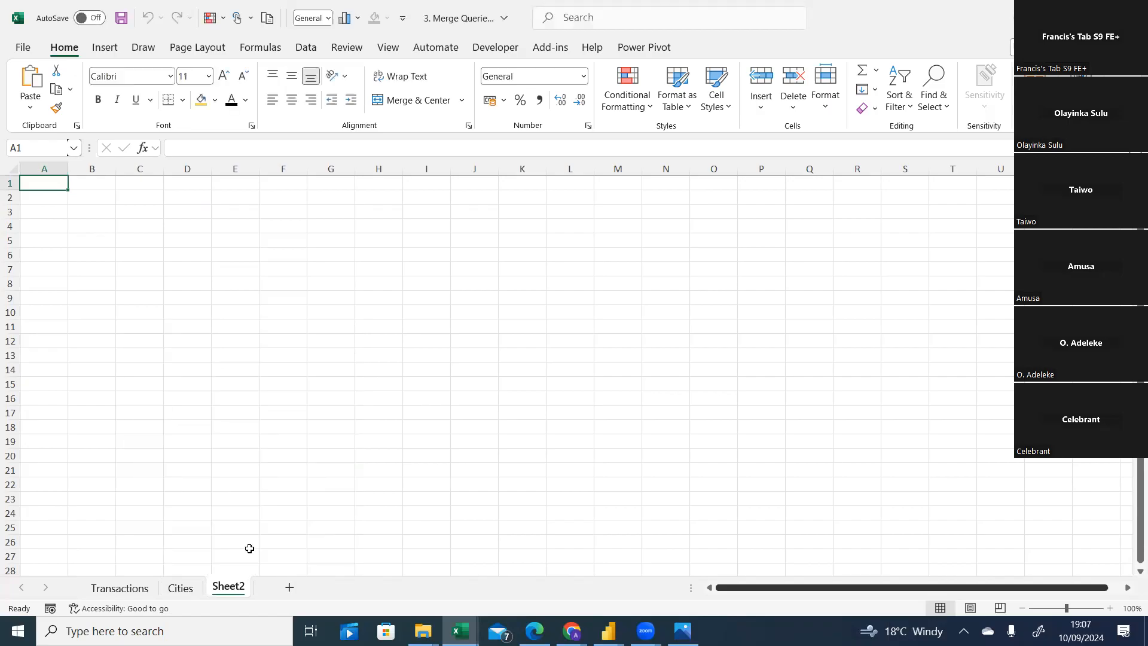
# Copy the Transactions sheet's data and paste it into Sheet2 starting at cell D3.
pyautogui.click(123, 588)
pyautogui.moveTo(45, 186); pyautogui.dragTo(400, 404)
pyautogui.hotkey('ctrl', 'c')
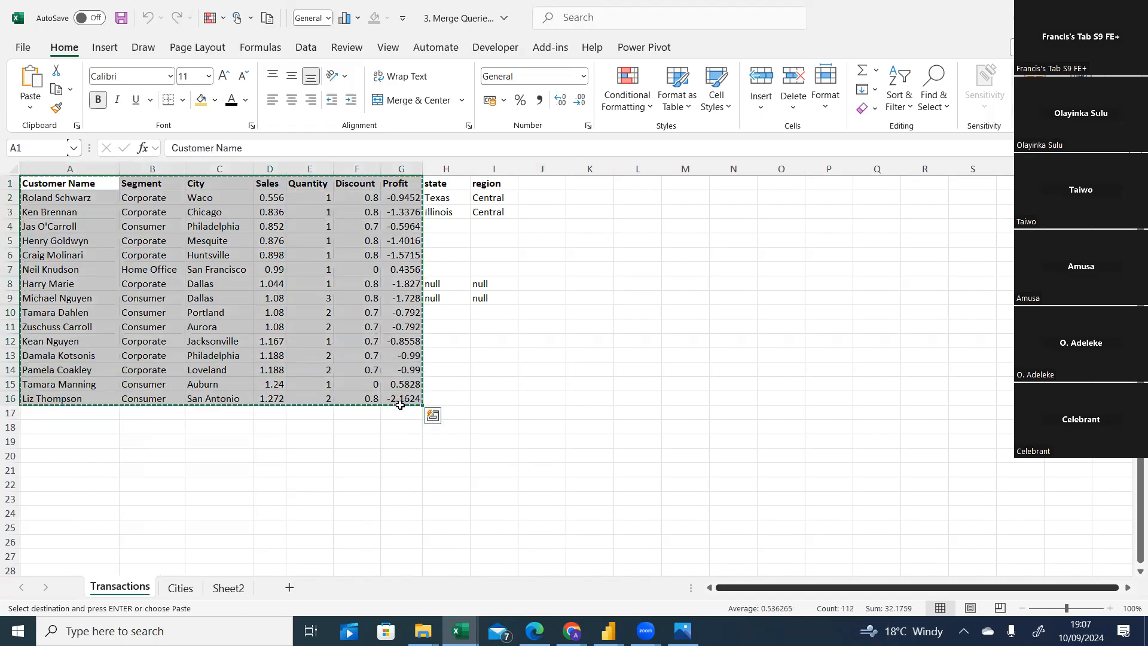
pyautogui.click(228, 588)
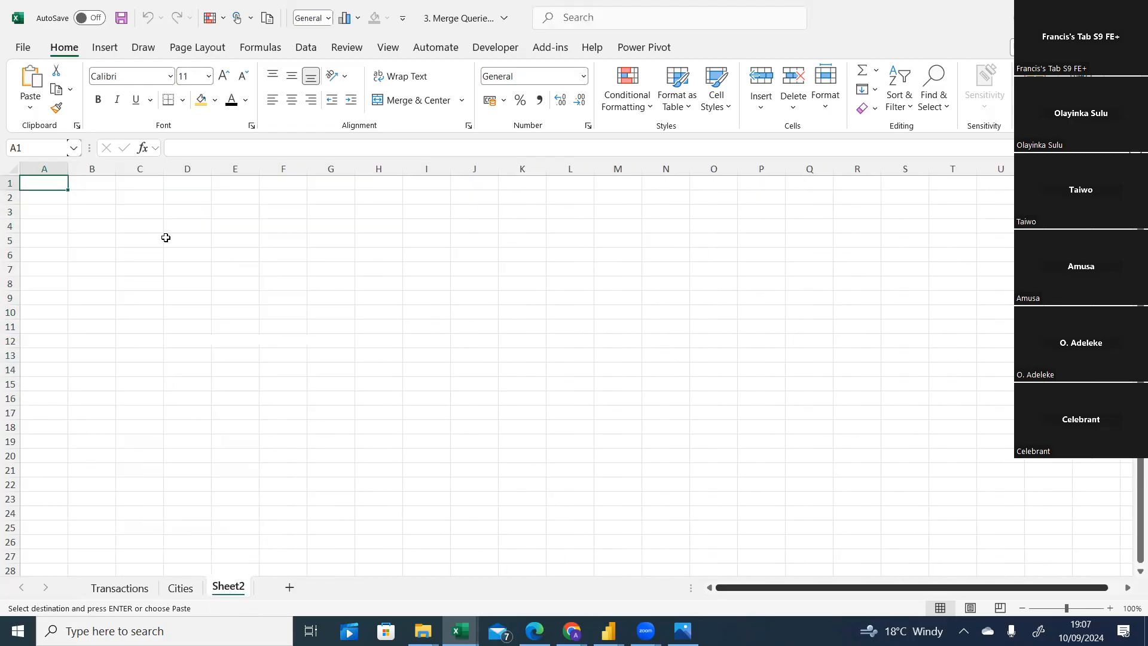
pyautogui.click(183, 213)
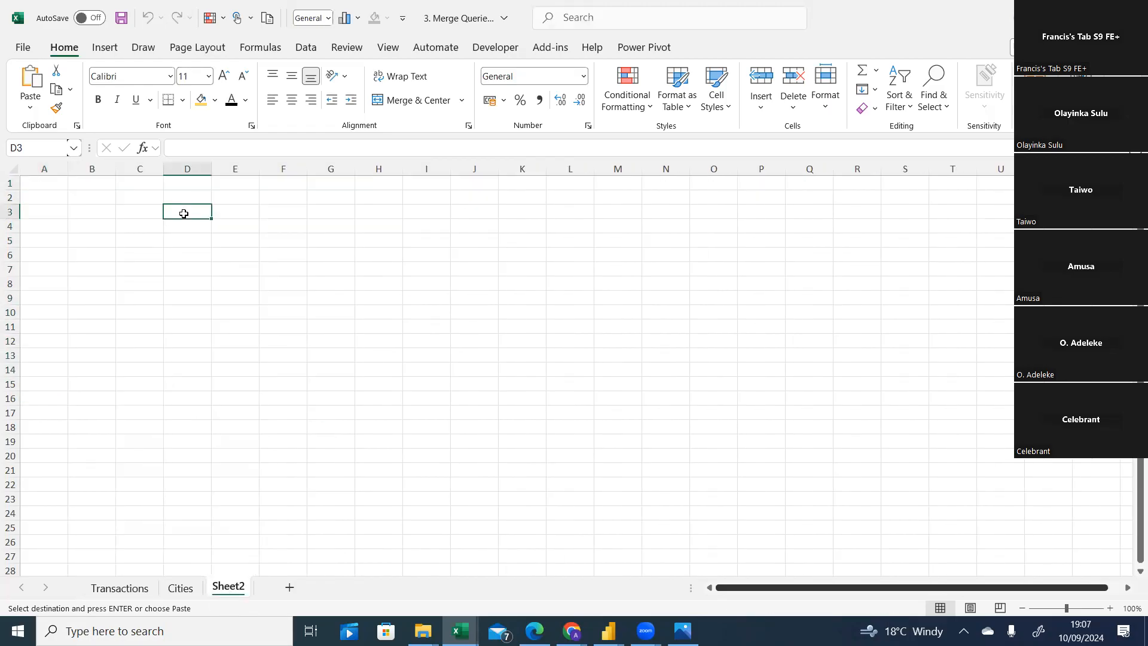
pyautogui.hotkey('ctrl', 'v')
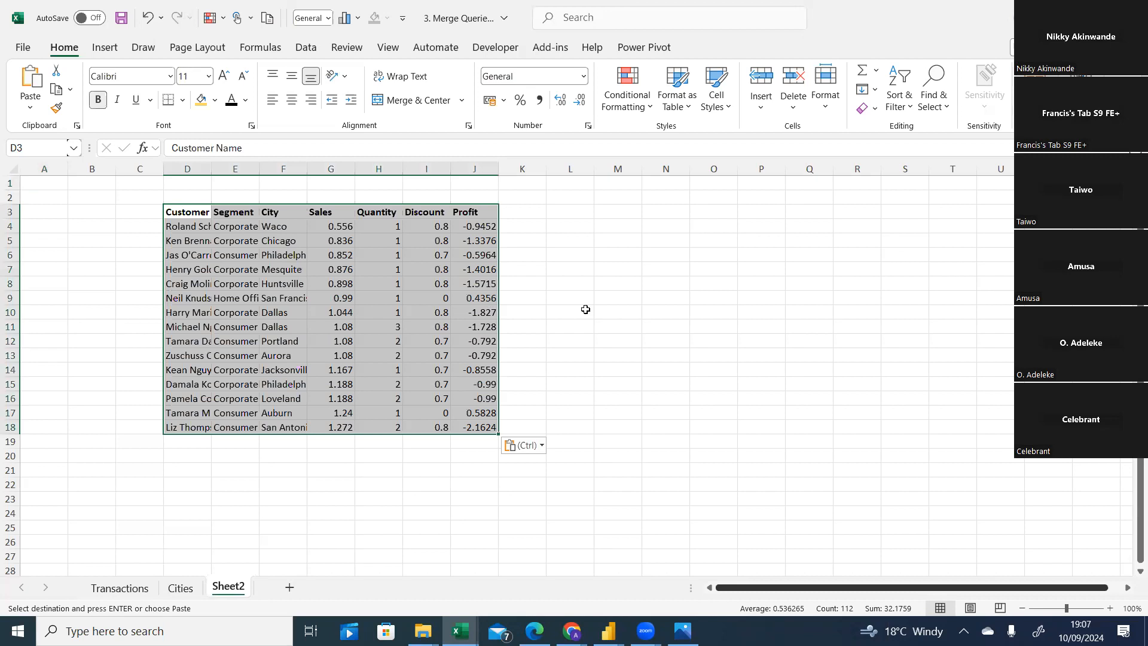
# Copy the Cities sheet's data and paste it into Sheet2 starting at cell O3.
pyautogui.click(583, 312)
pyautogui.click(186, 588)
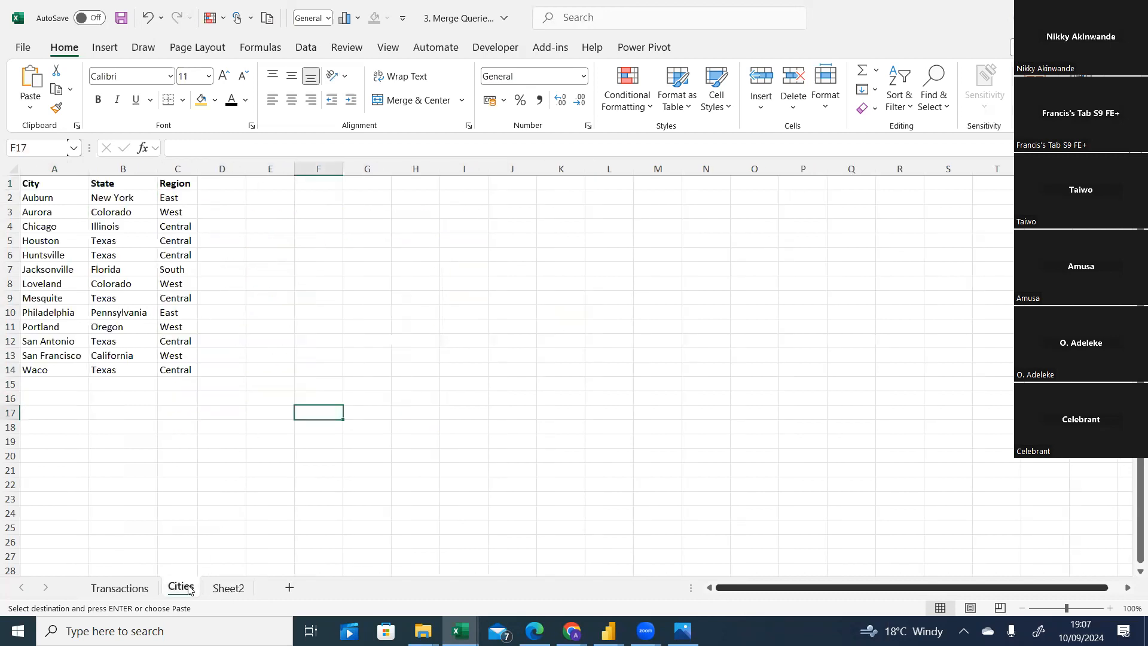
pyautogui.moveTo(37, 184); pyautogui.dragTo(181, 362)
pyautogui.hotkey('ctrl', 'c')
pyautogui.click(225, 588)
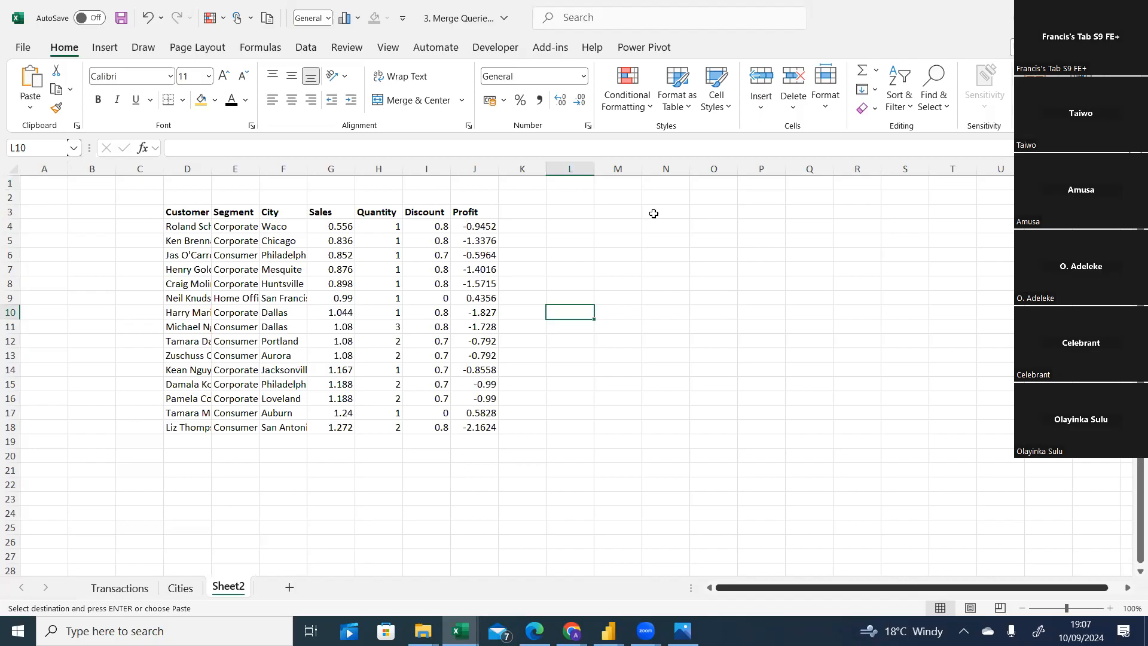
pyautogui.click(712, 213)
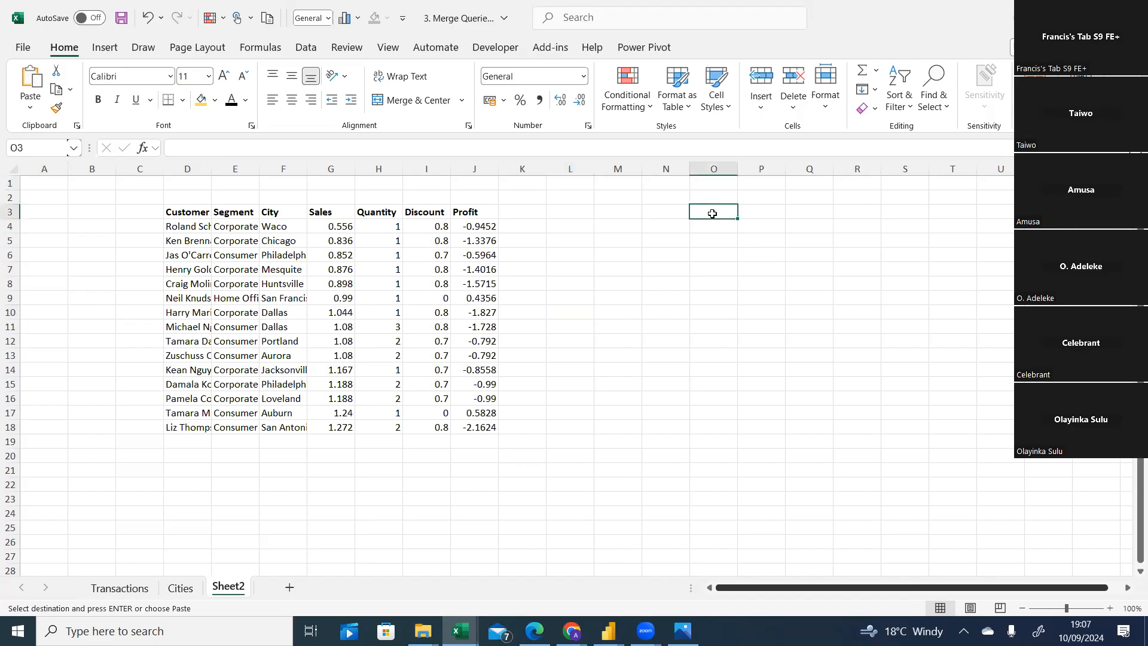
pyautogui.hotkey('ctrl', 'v')
pyautogui.click(905, 297)
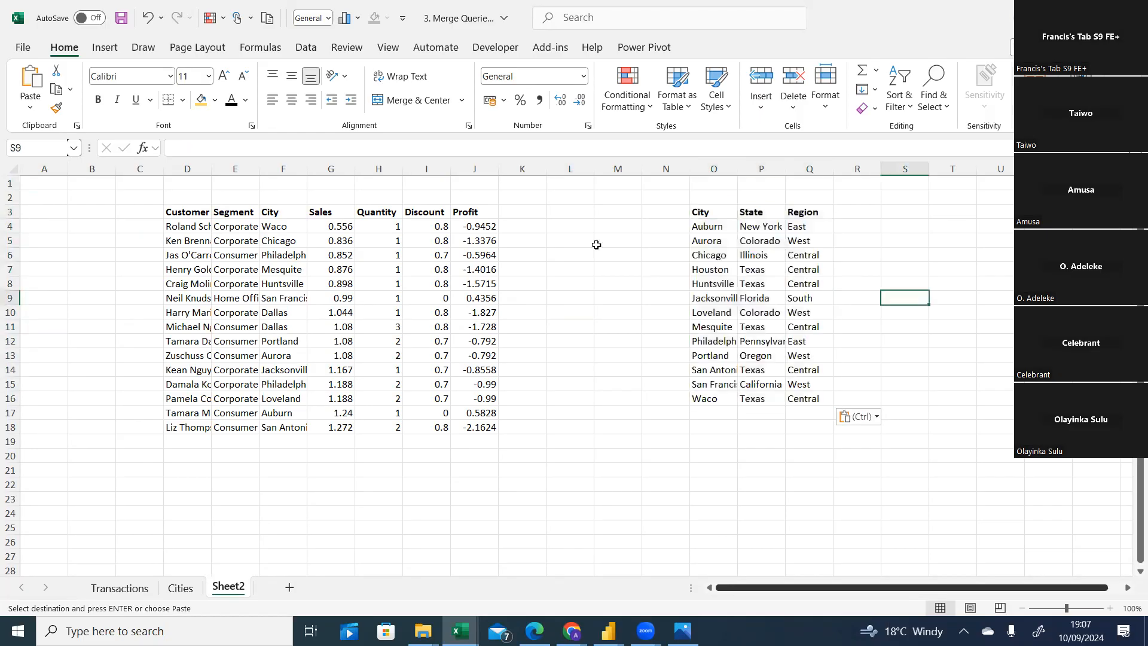
# Enter the title transactions(left) in cell F2 above the pasted transactions data.
pyautogui.click(288, 202)
pyautogui.write('tr')
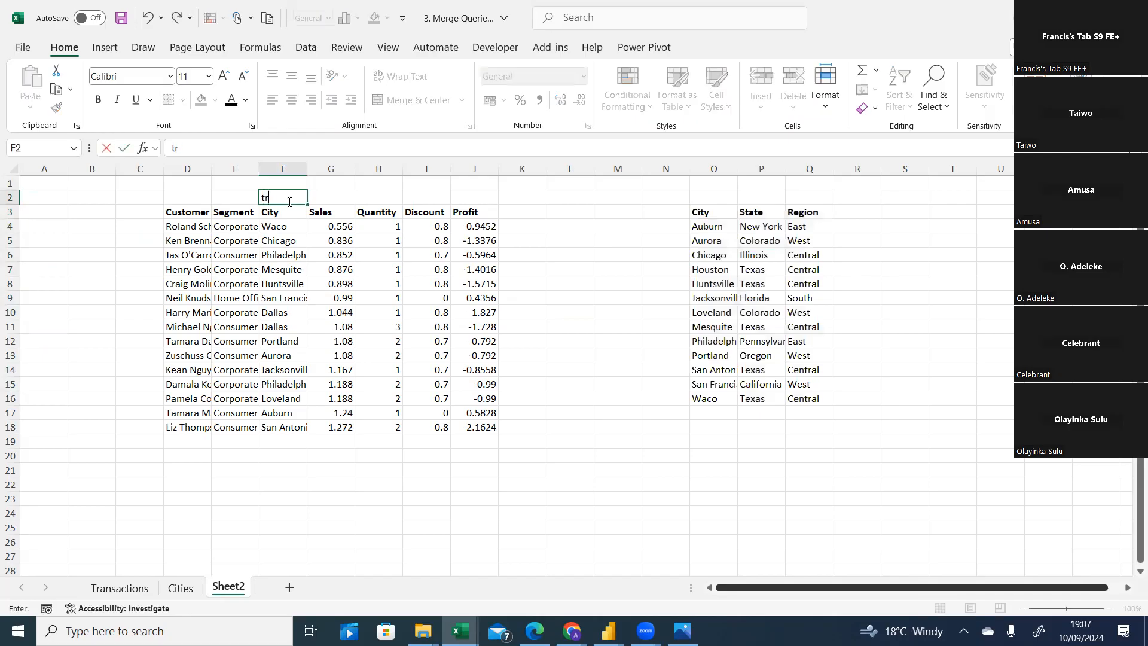
pyautogui.write('ansactions(left')
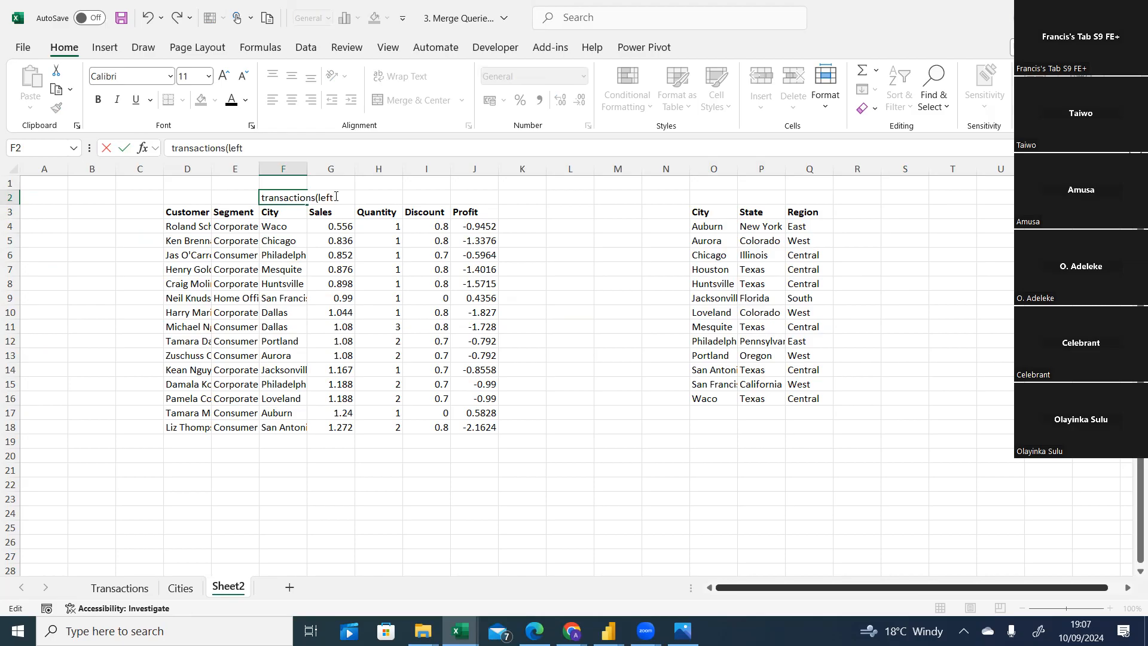
pyautogui.click(377, 197)
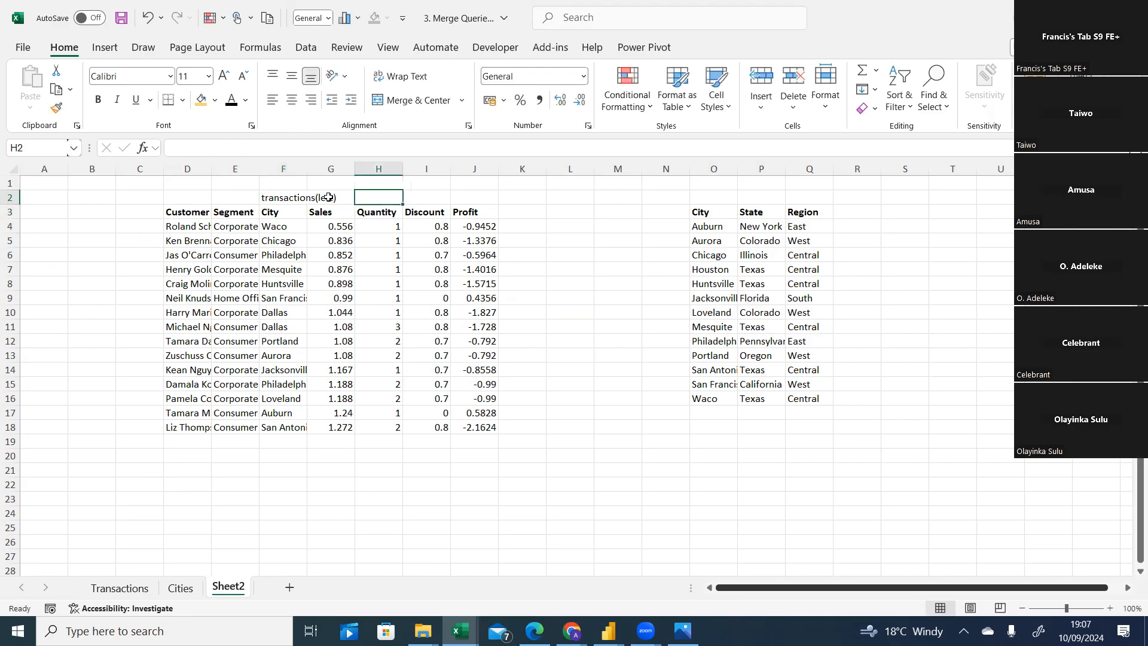
# Enter the title cities(right) in cell P2 above the pasted cities data.
pyautogui.click(760, 199)
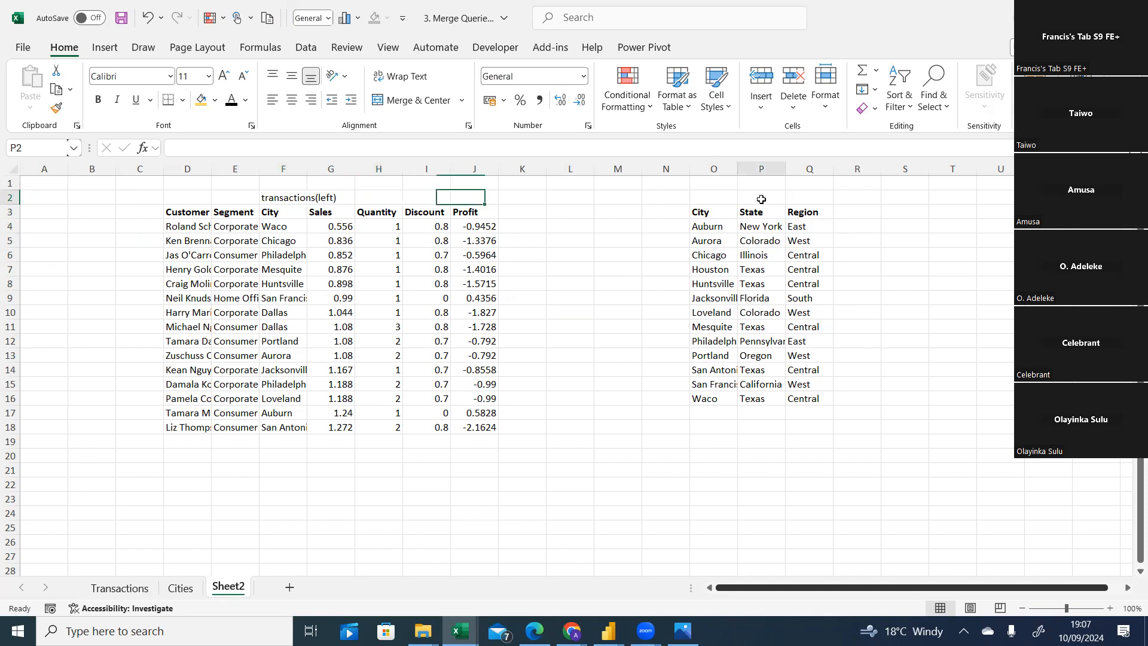
pyautogui.write('cities(')
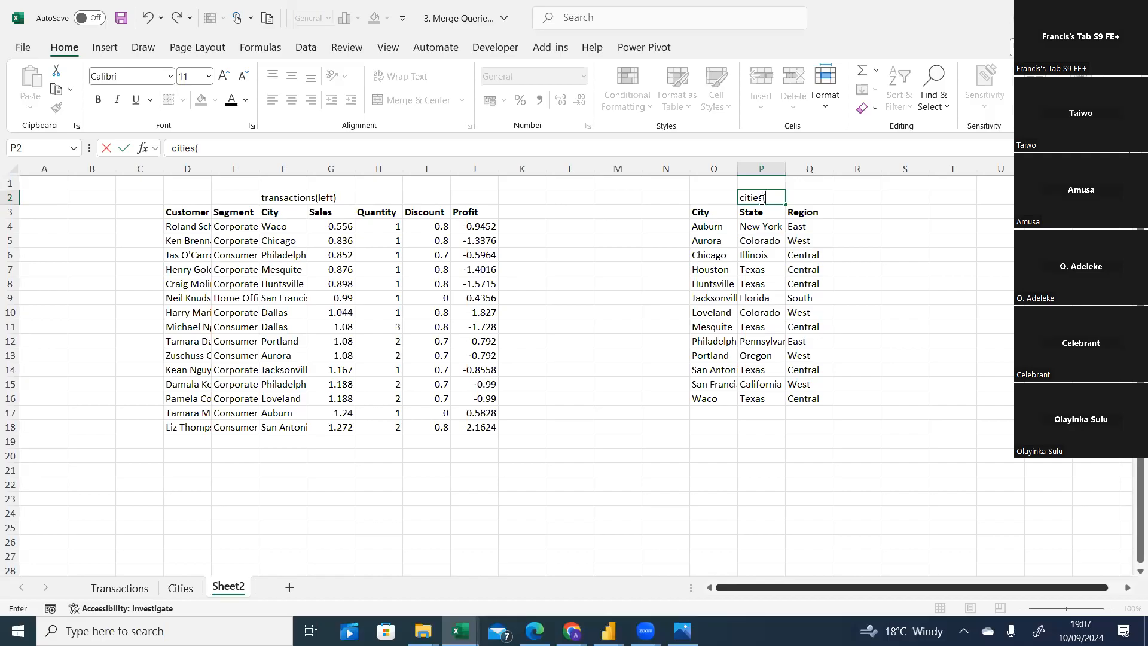
pyautogui.write('right)')
pyautogui.click(274, 197)
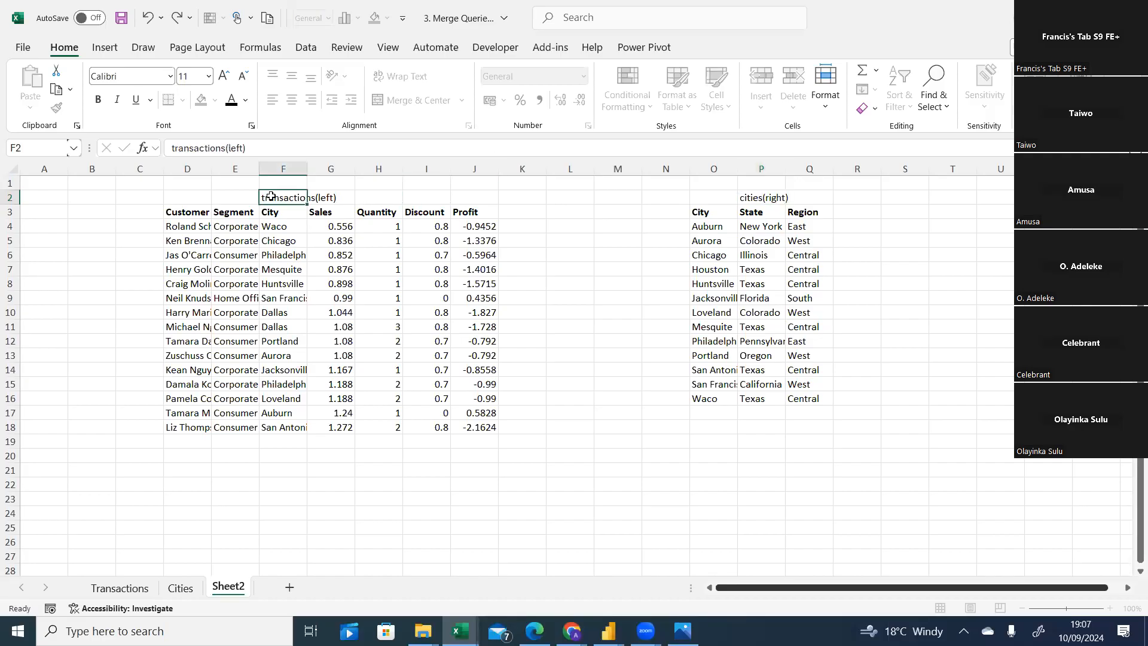
# Merge and center the transactions(left) title across D2:J2 and the cities(right) title across O2:Q2.
pyautogui.moveTo(201, 197); pyautogui.dragTo(455, 198)
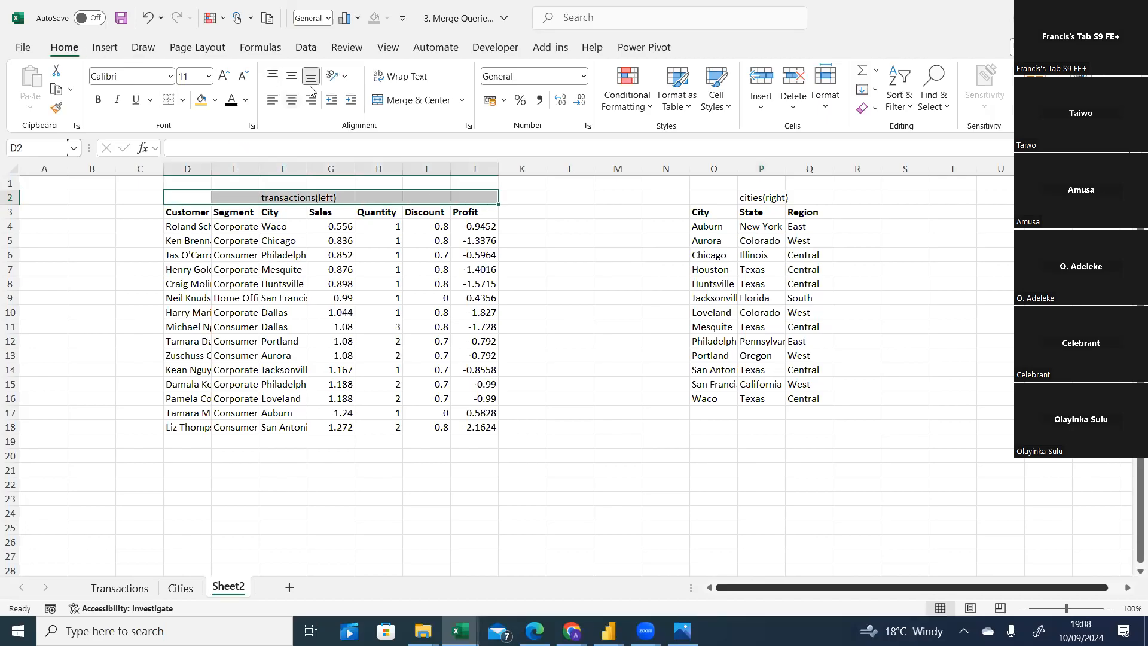
pyautogui.click(390, 99)
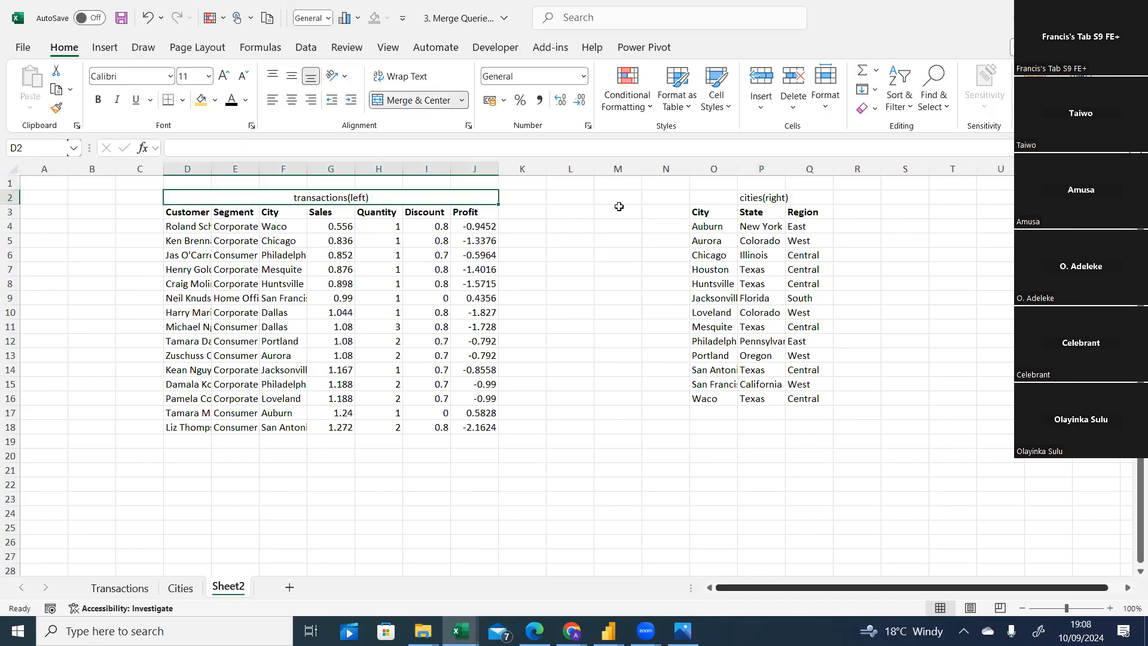
pyautogui.click(700, 200)
pyautogui.moveTo(783, 202); pyautogui.dragTo(808, 199)
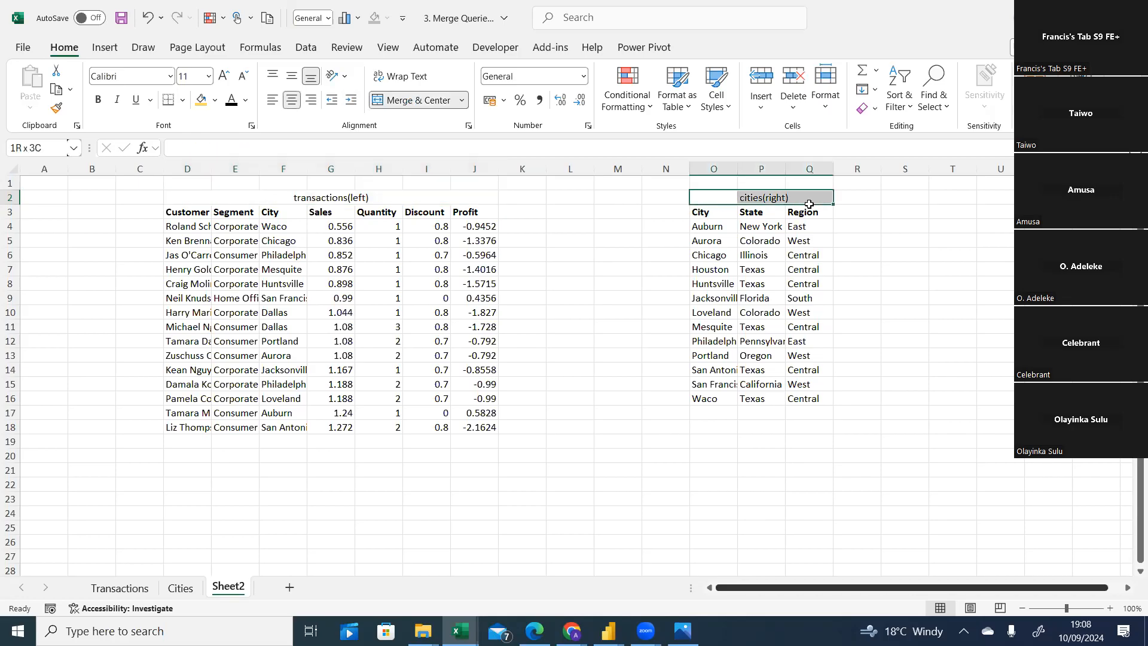
pyautogui.click(413, 99)
pyautogui.click(983, 284)
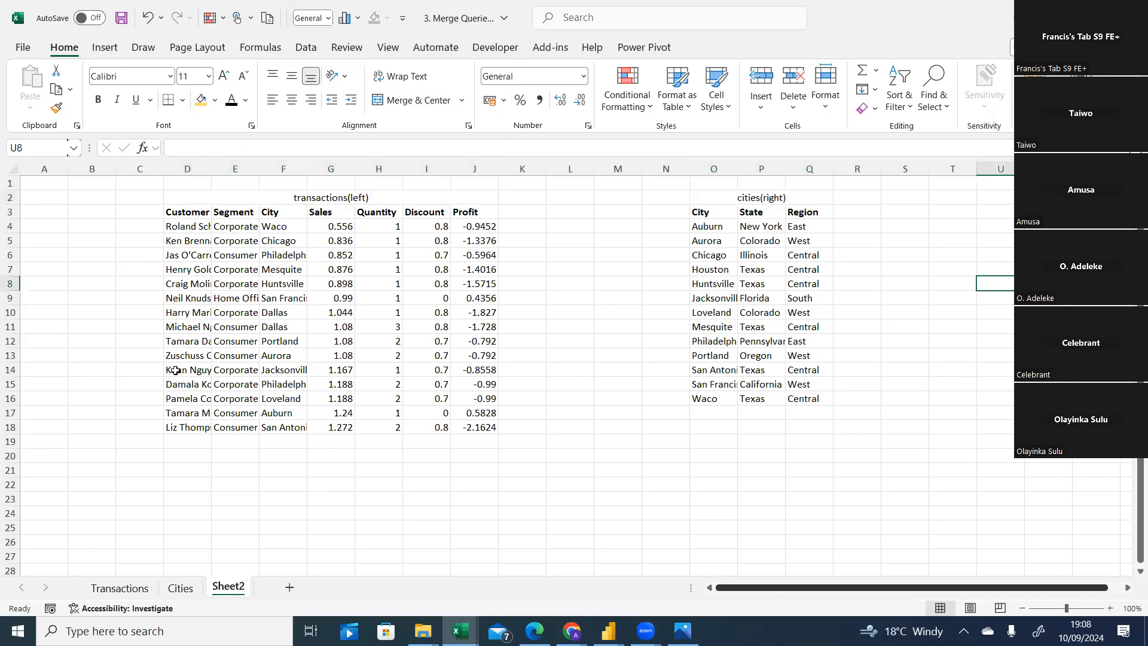
# Set the font colour of the transactions table D3:J18 to red.
pyautogui.moveTo(199, 213); pyautogui.dragTo(487, 428)
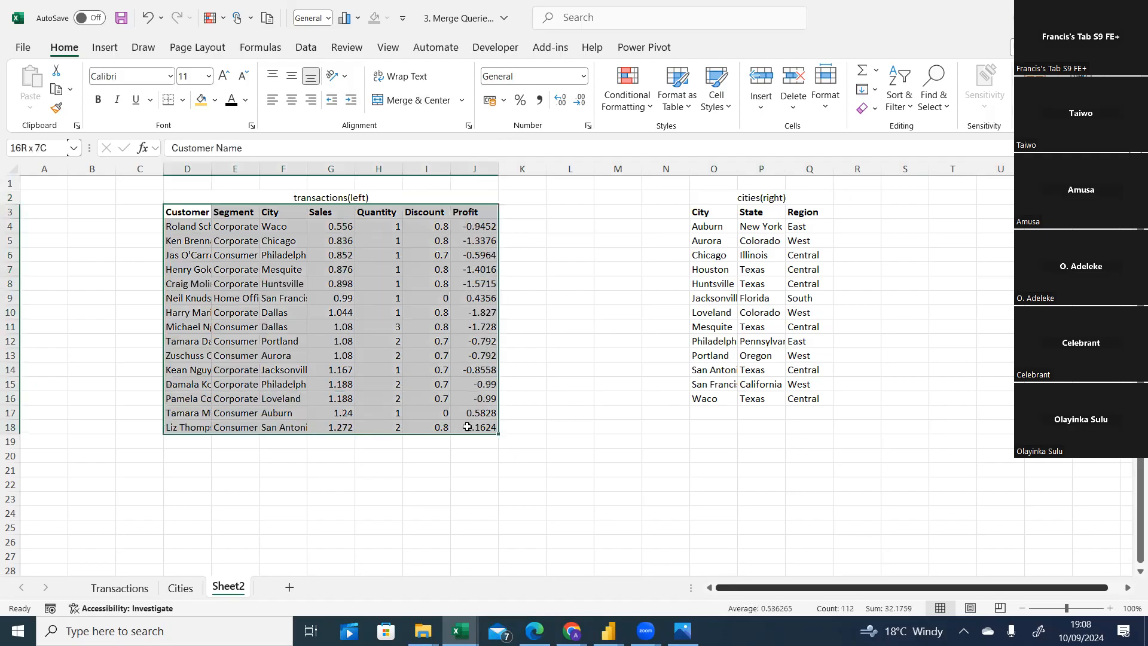
pyautogui.click(245, 101)
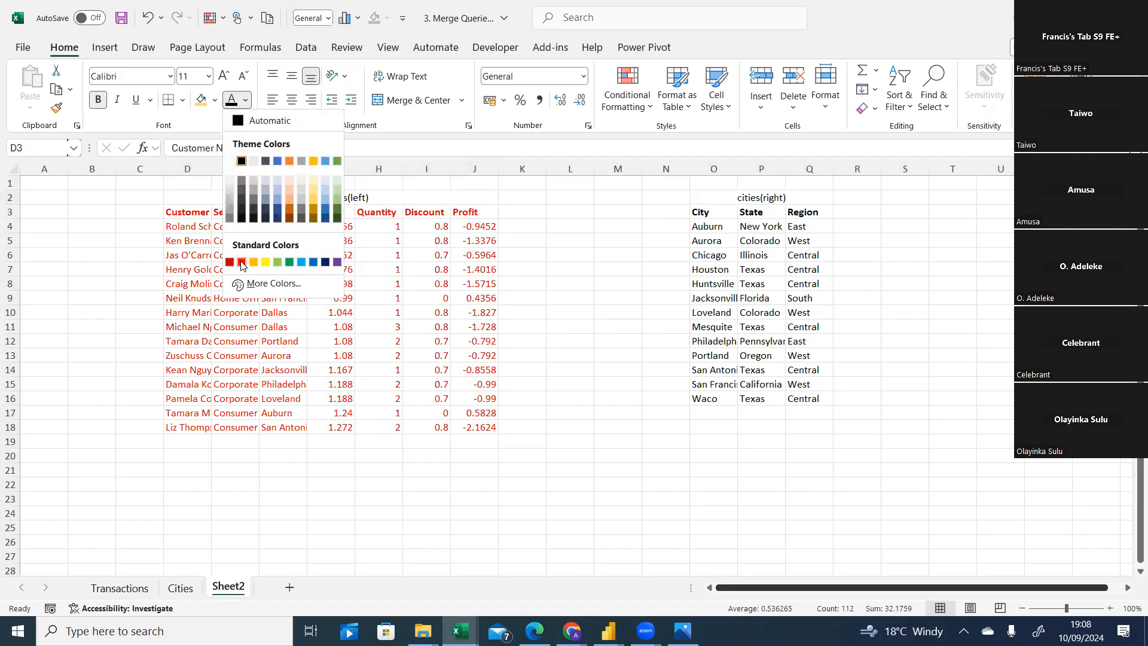
pyautogui.click(241, 262)
# Set the font colour of the cities table O3:Q16 to green.
pyautogui.moveTo(702, 213); pyautogui.dragTo(807, 399)
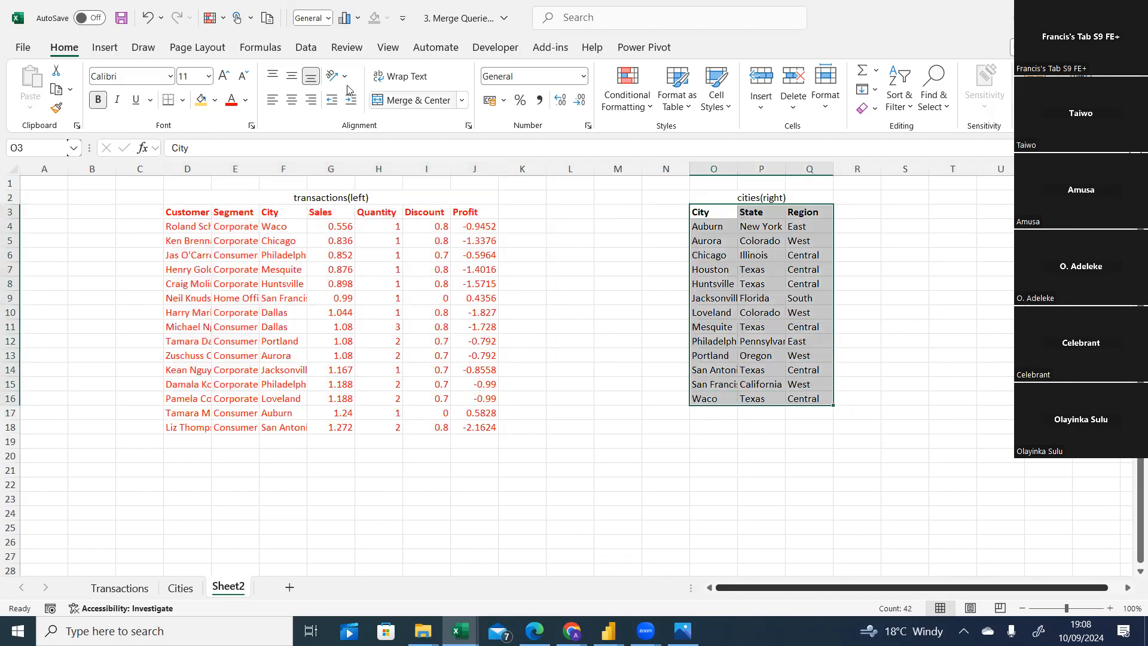
pyautogui.click(245, 102)
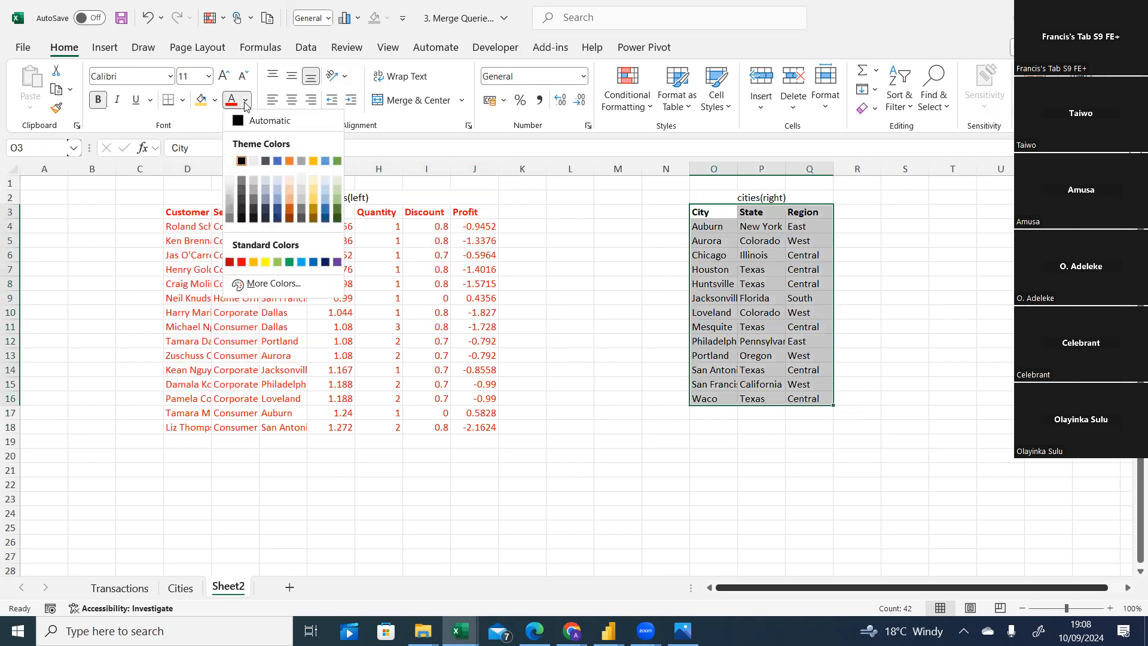
pyautogui.click(275, 263)
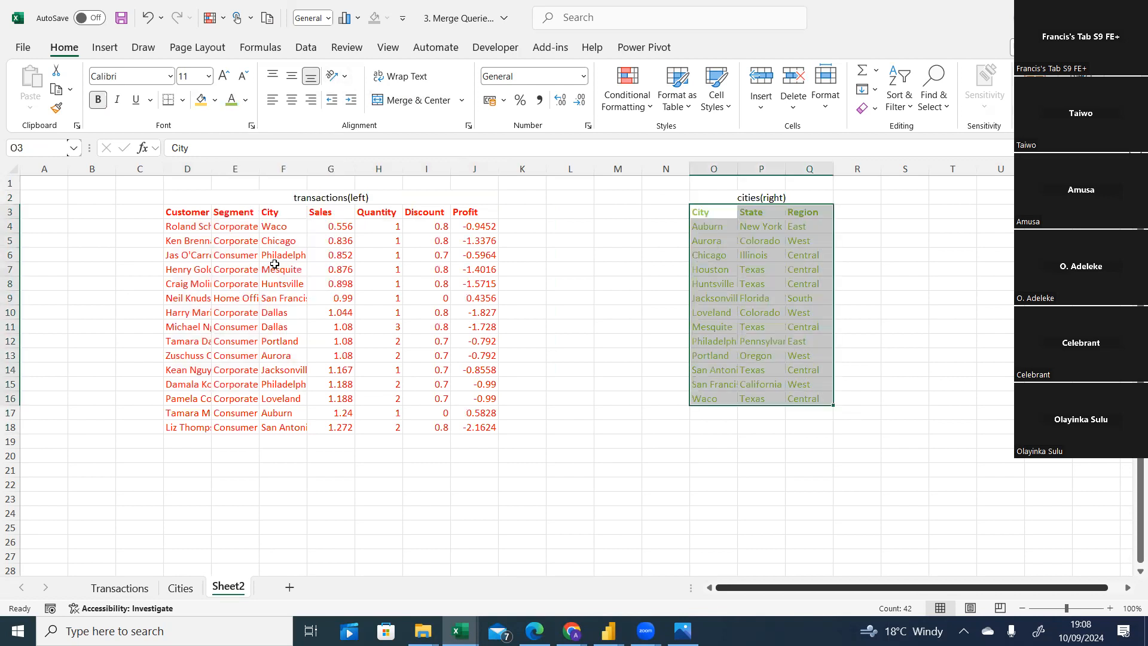
pyautogui.click(245, 100)
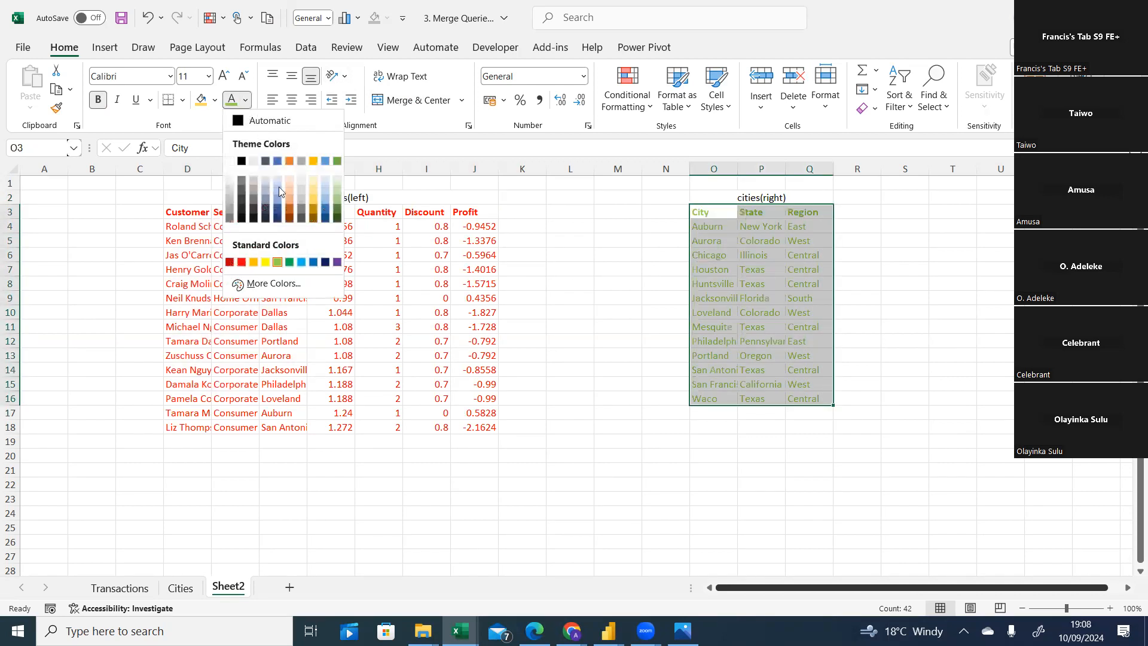
pyautogui.click(289, 262)
pyautogui.click(529, 439)
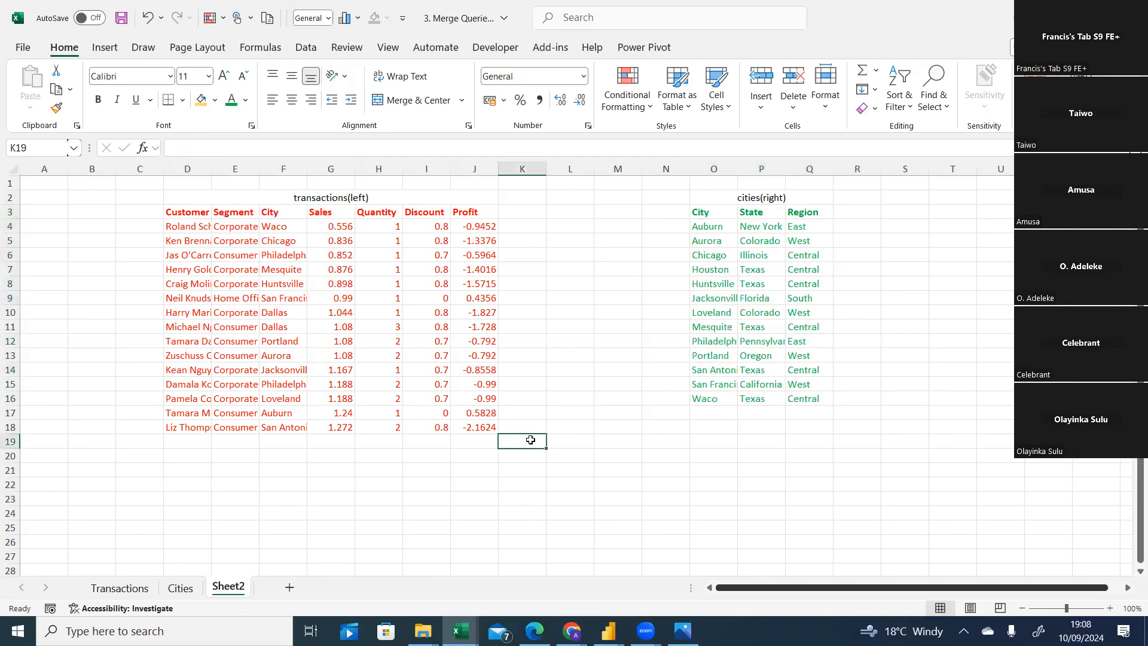
pyautogui.moveTo(1140, 529); pyautogui.dragTo(1140, 531)
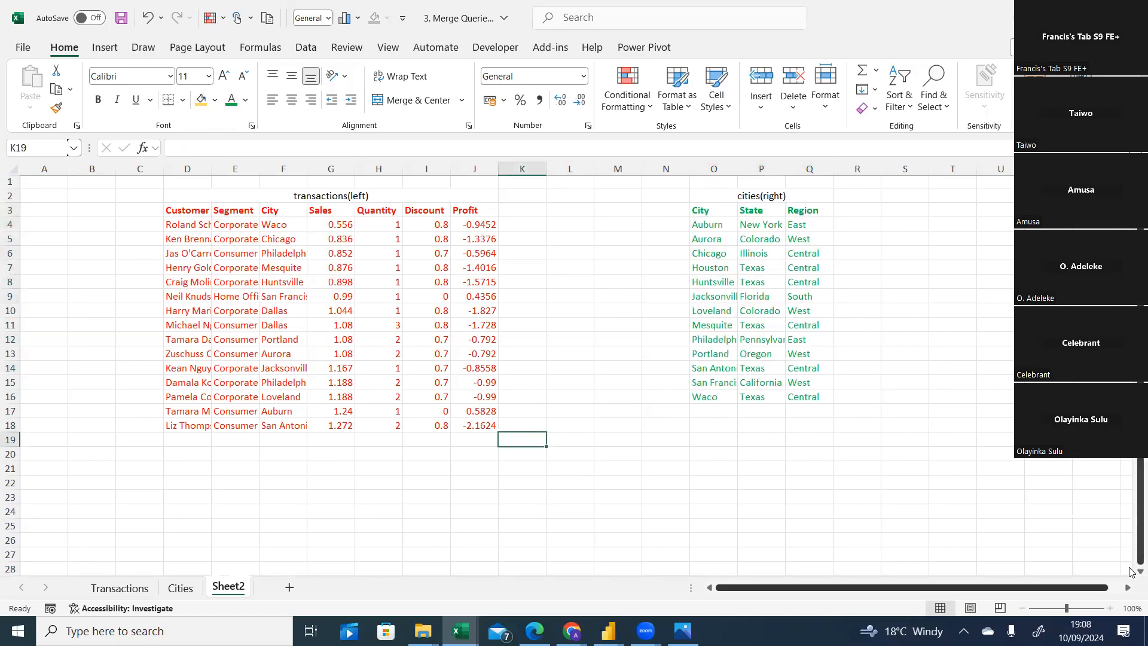
pyautogui.moveTo(1129, 569); pyautogui.dragTo(1129, 571)
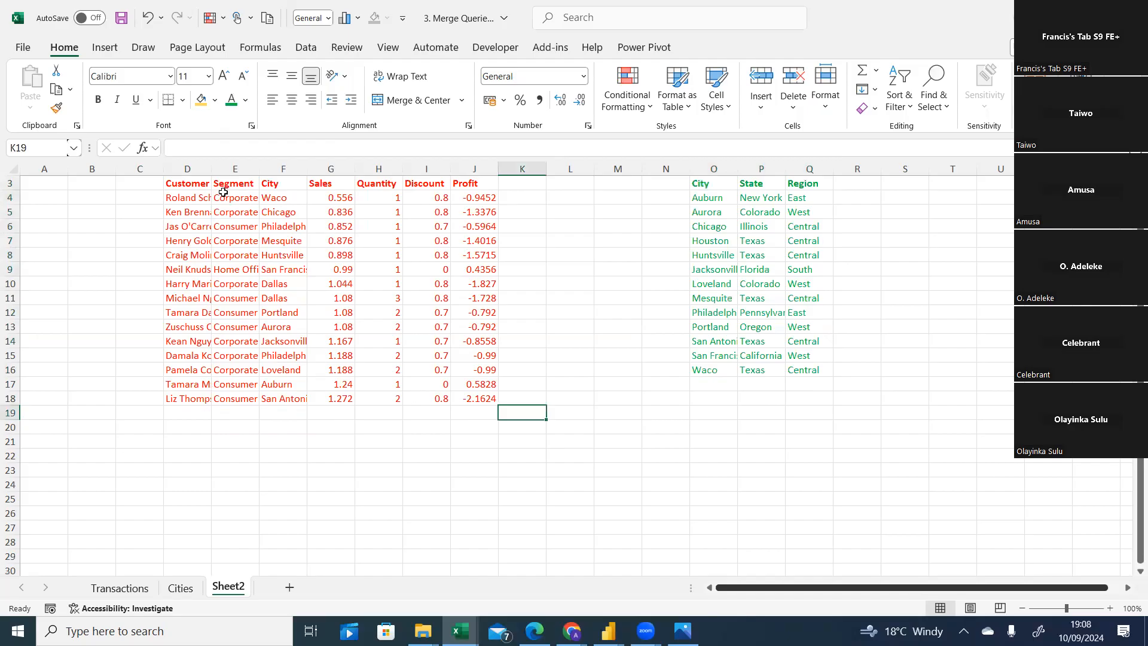
pyautogui.scroll(1, 336, 205)
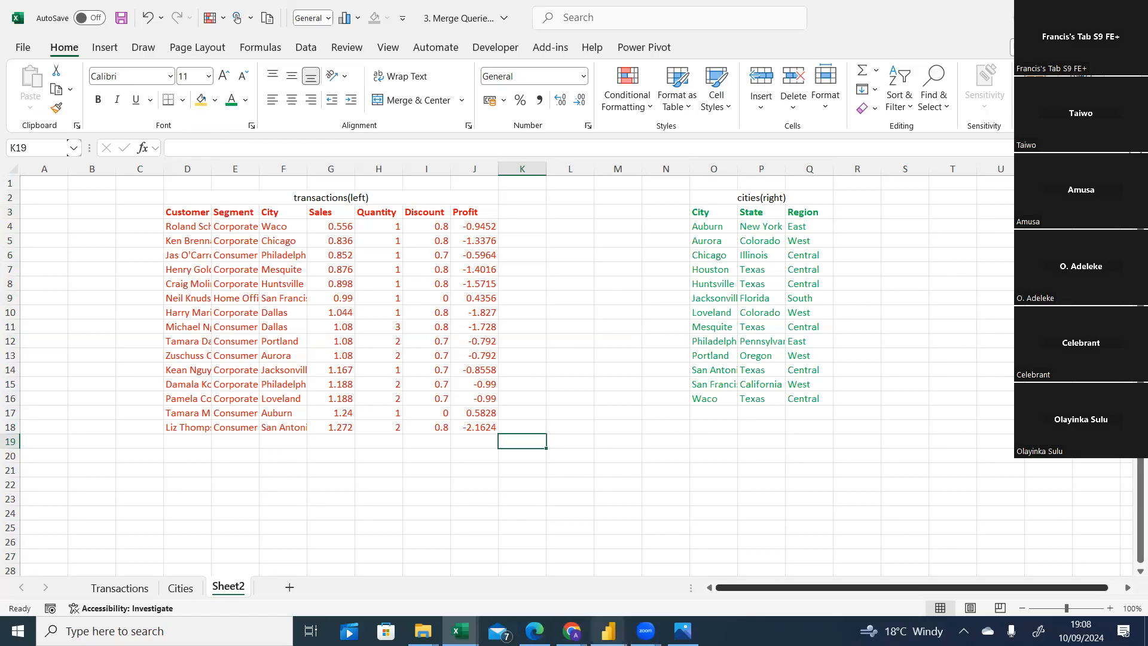
# Switch to Power Query to view the Transactions query, then return to the Excel workbook.
pyautogui.click(608, 631)
pyautogui.click(652, 591)
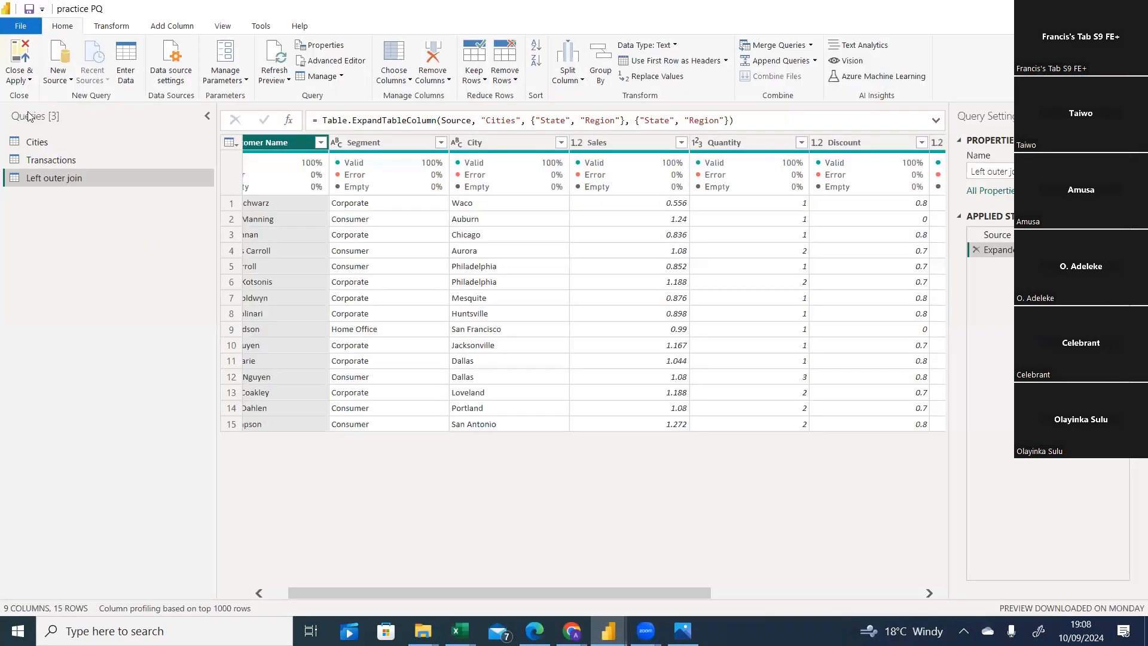
pyautogui.click(42, 160)
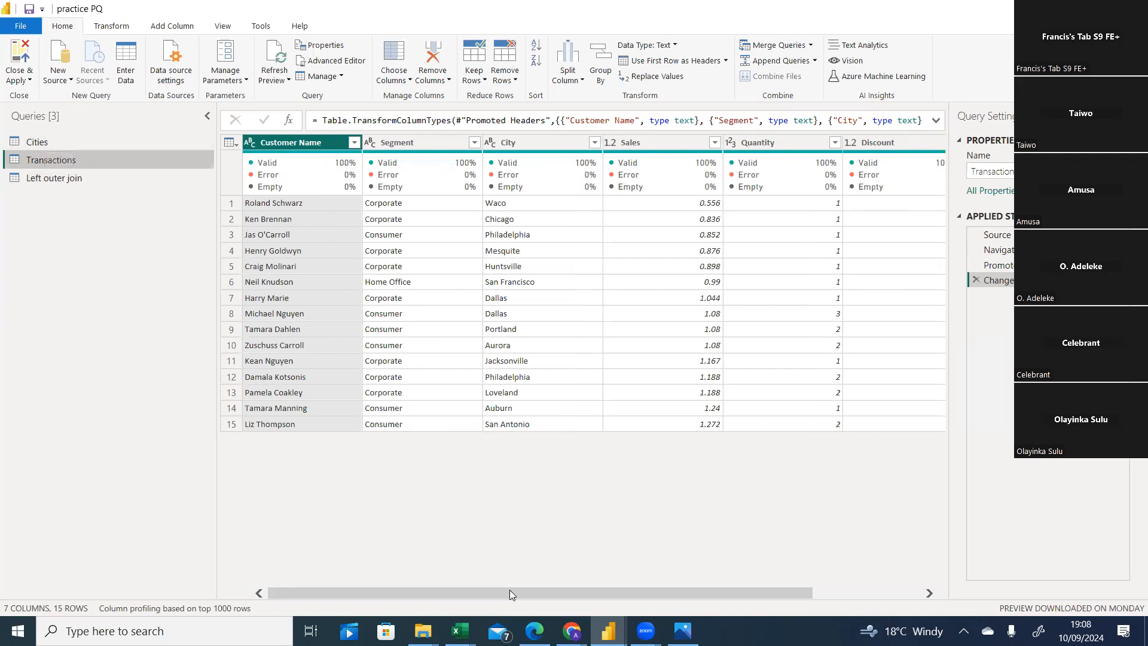
pyautogui.click(459, 630)
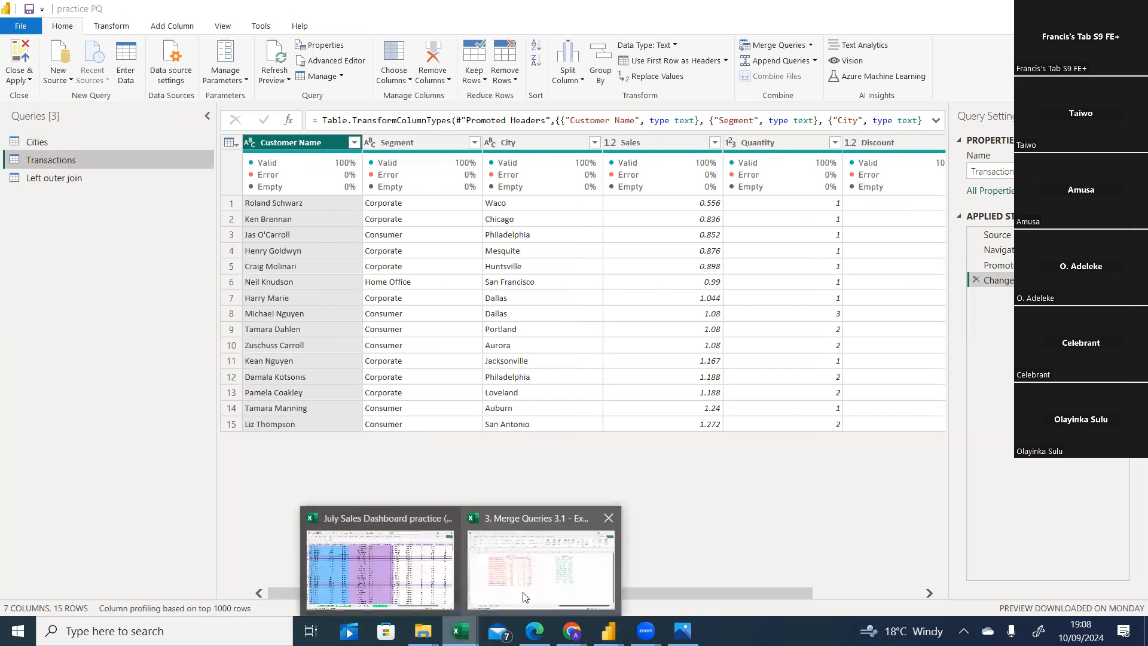
pyautogui.click(526, 595)
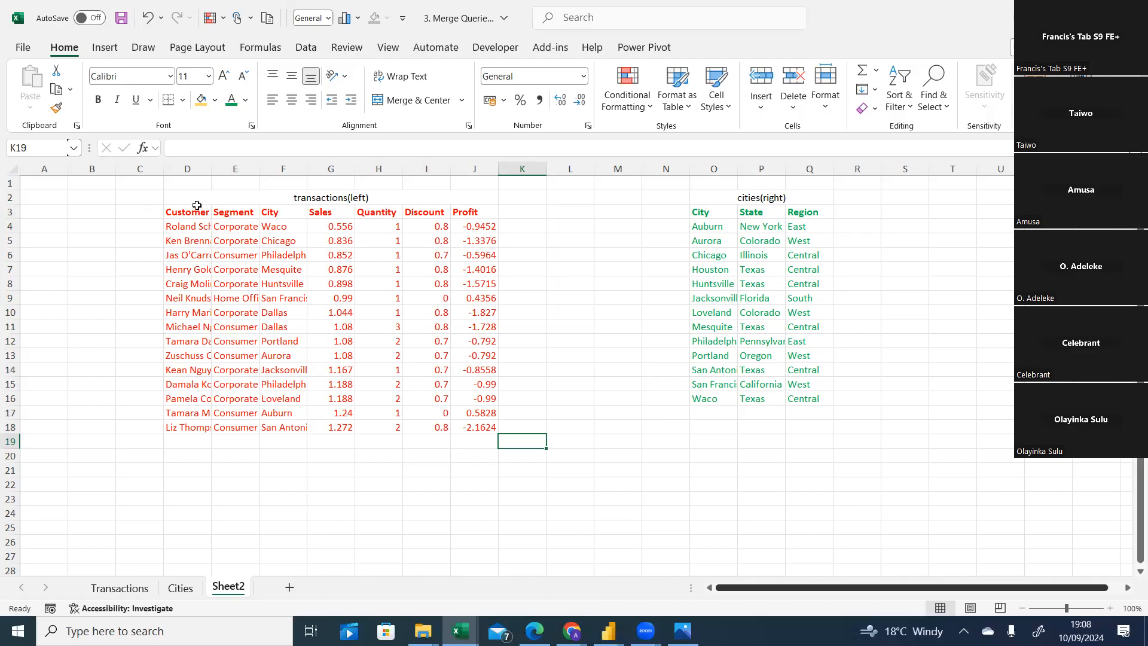
# Copy the transactions table D3:J18 and paste a copy starting at H24.
pyautogui.moveTo(198, 210); pyautogui.dragTo(463, 424)
pyautogui.hotkey('ctrl', 'c')
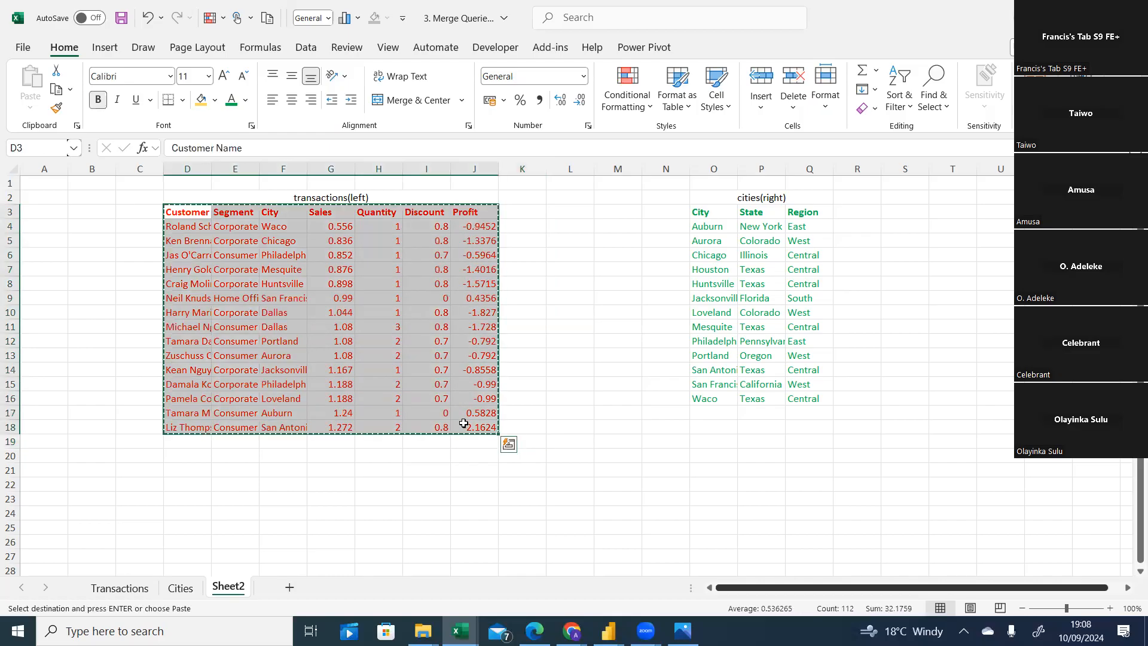
pyautogui.click(197, 513)
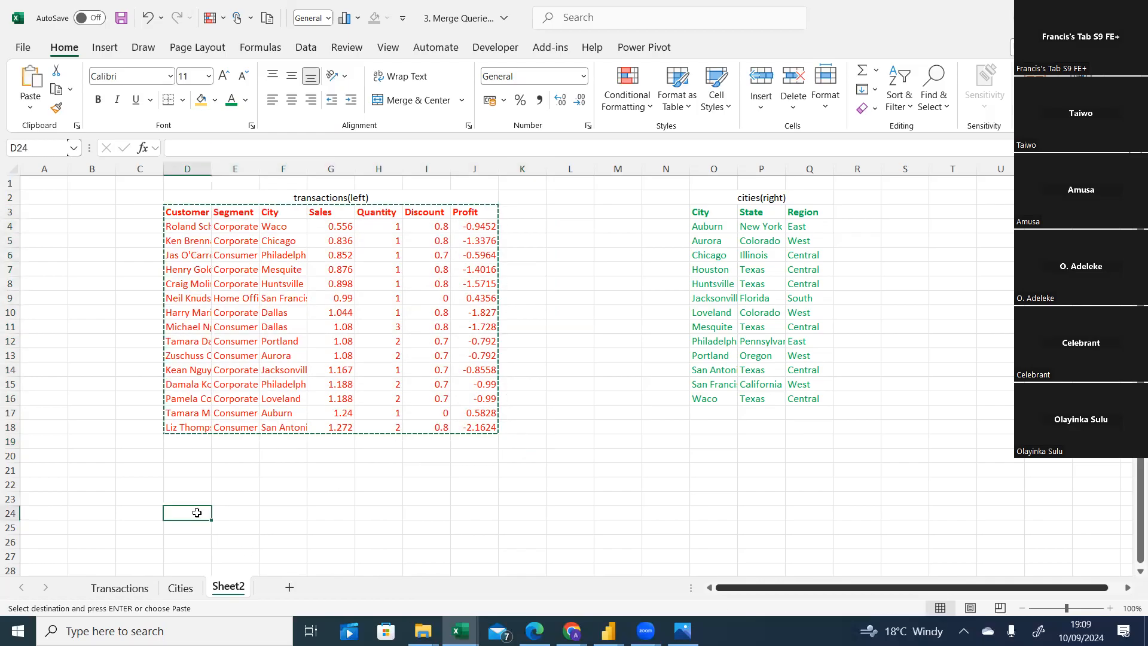
pyautogui.click(374, 512)
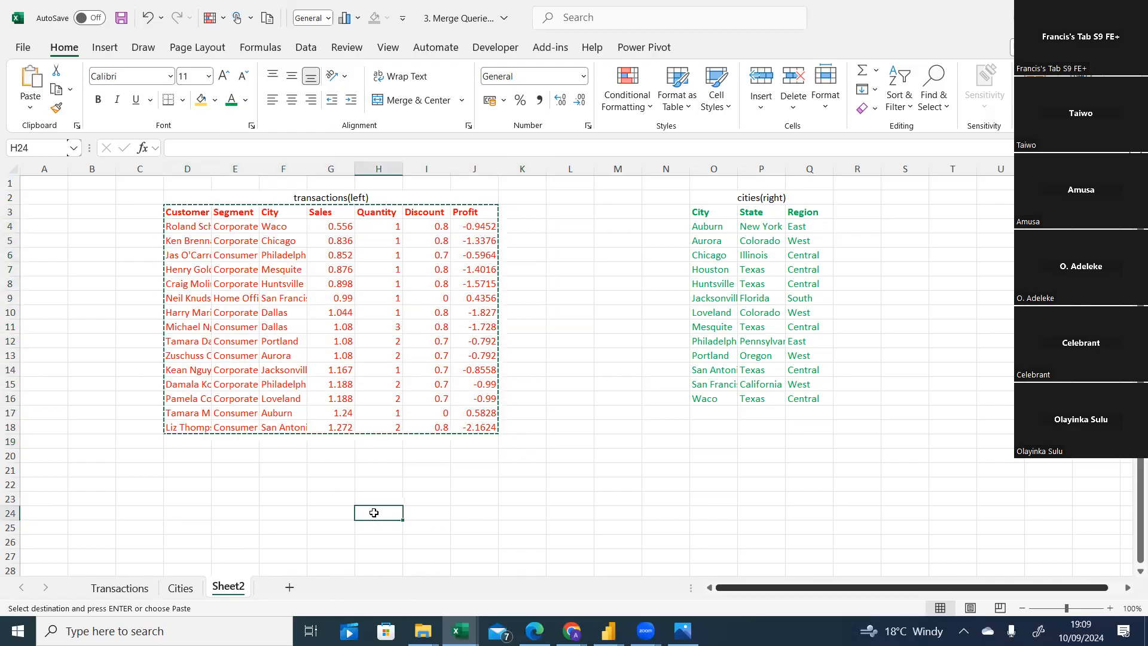
pyautogui.hotkey('ctrl', 'v')
pyautogui.click(761, 484)
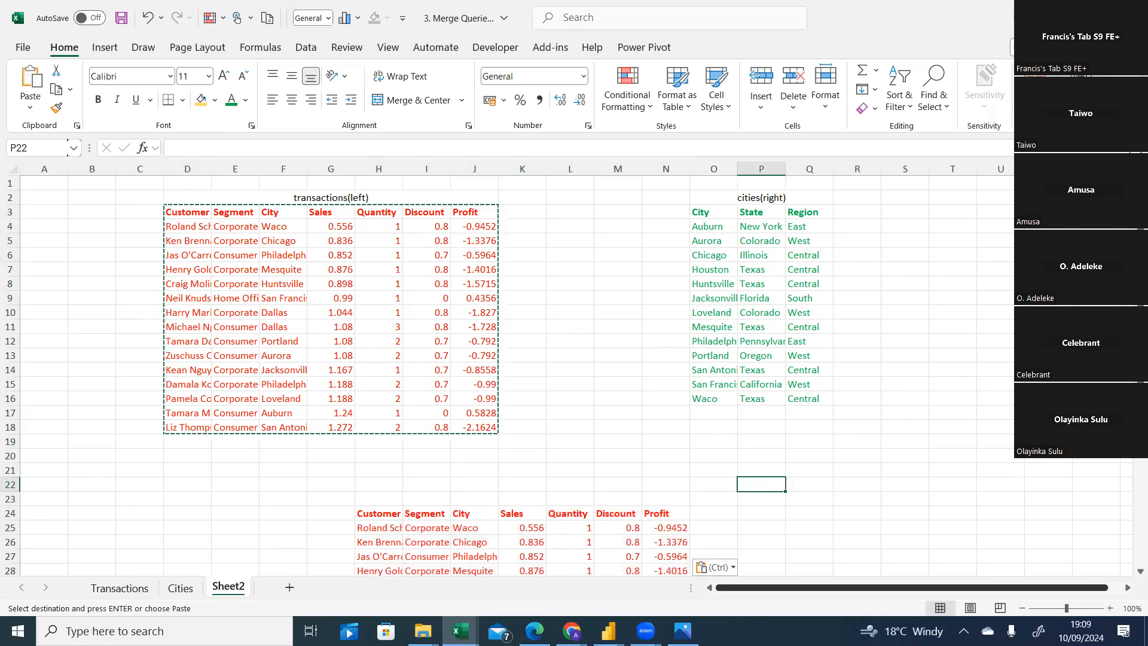
# Add the column headers state and region in O24 and P24 next to the pasted table.
pyautogui.moveTo(1139, 443); pyautogui.dragTo(1129, 500)
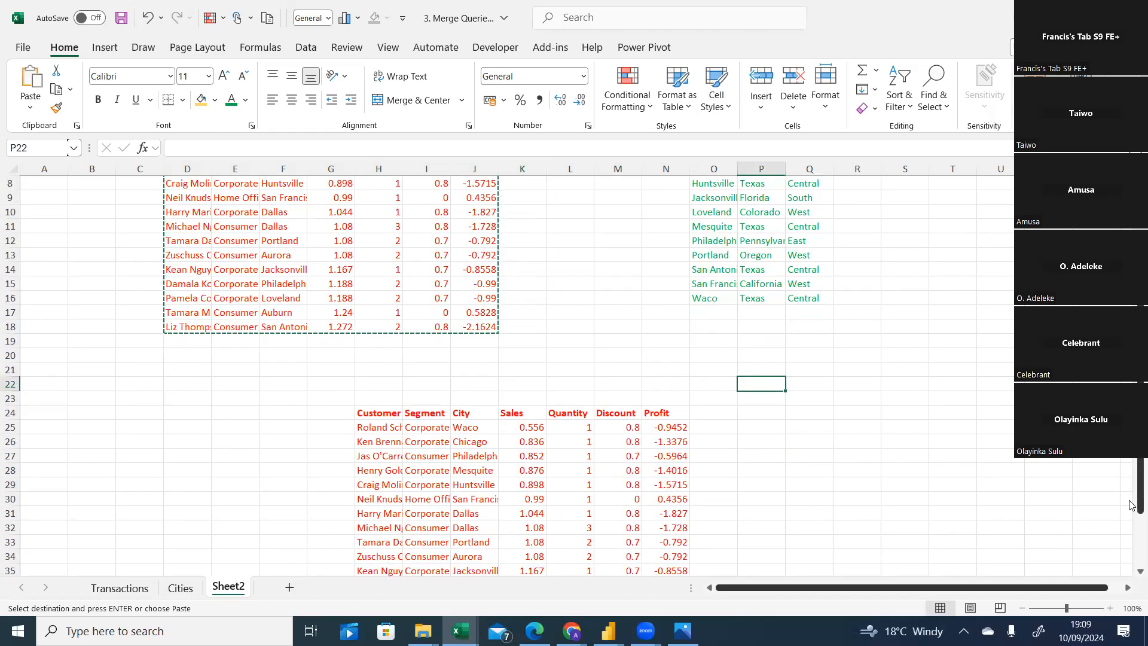
pyautogui.click(716, 413)
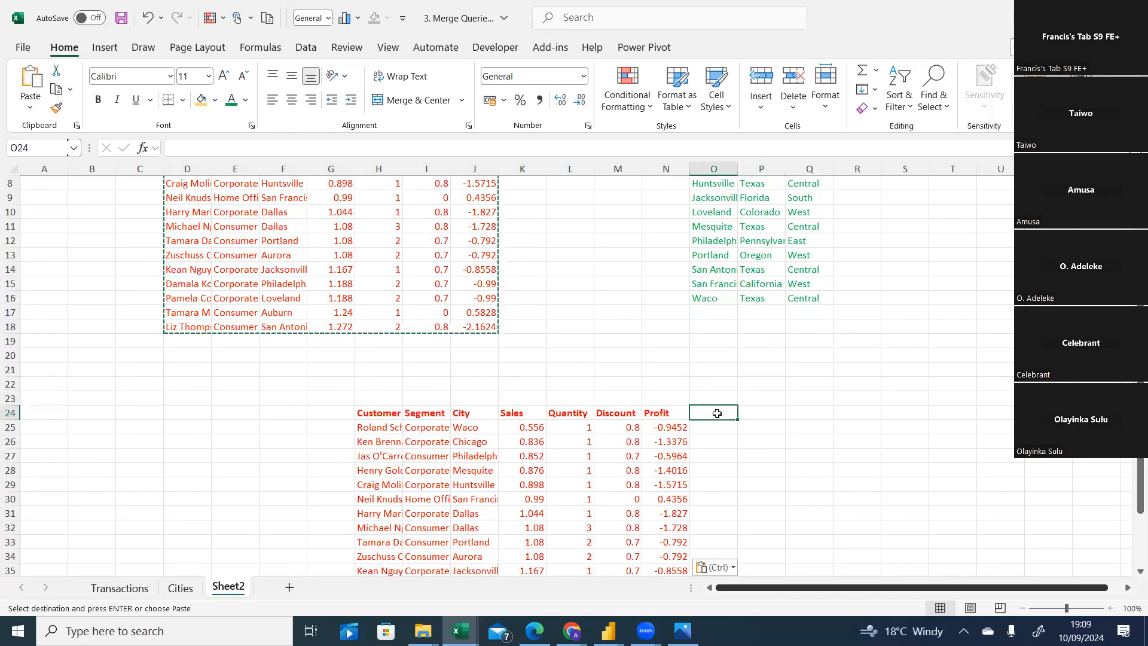
pyautogui.moveTo(1139, 487); pyautogui.dragTo(1139, 428)
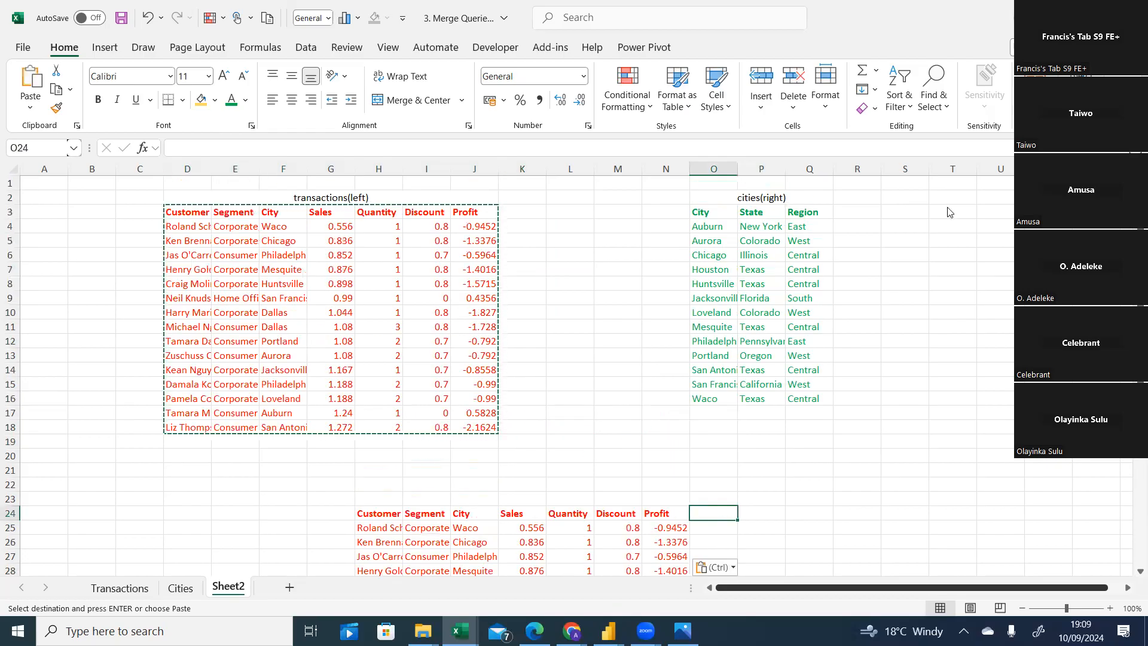
pyautogui.scroll(-4, 947, 212)
pyautogui.write('state')
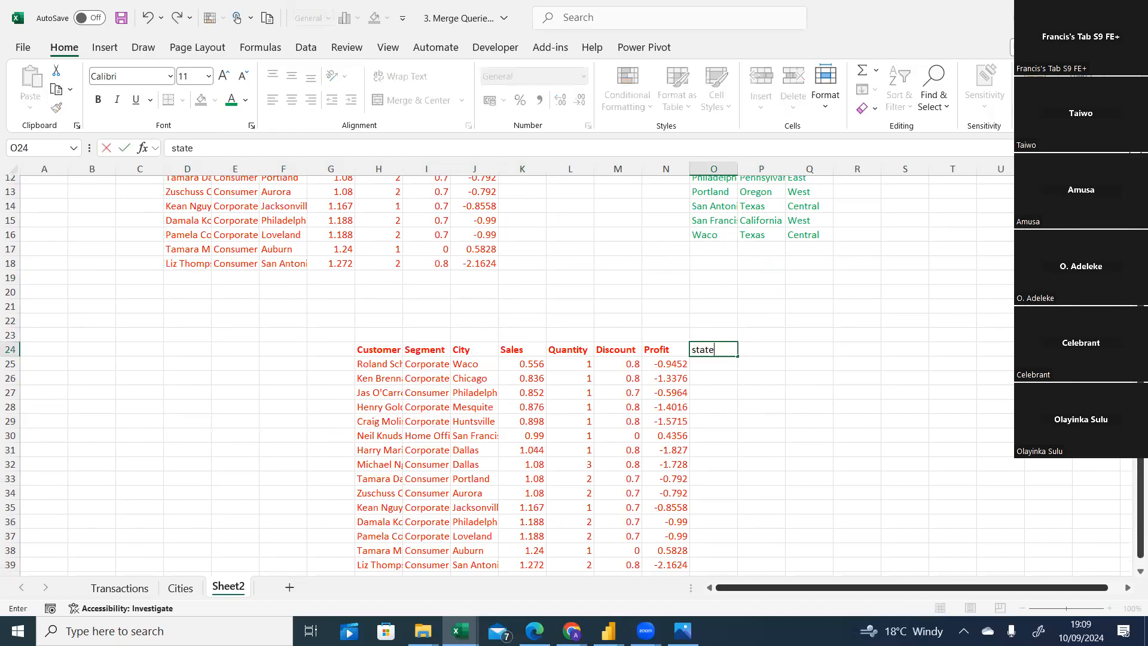
pyautogui.click(762, 348)
pyautogui.write('region')
pyautogui.click(814, 354)
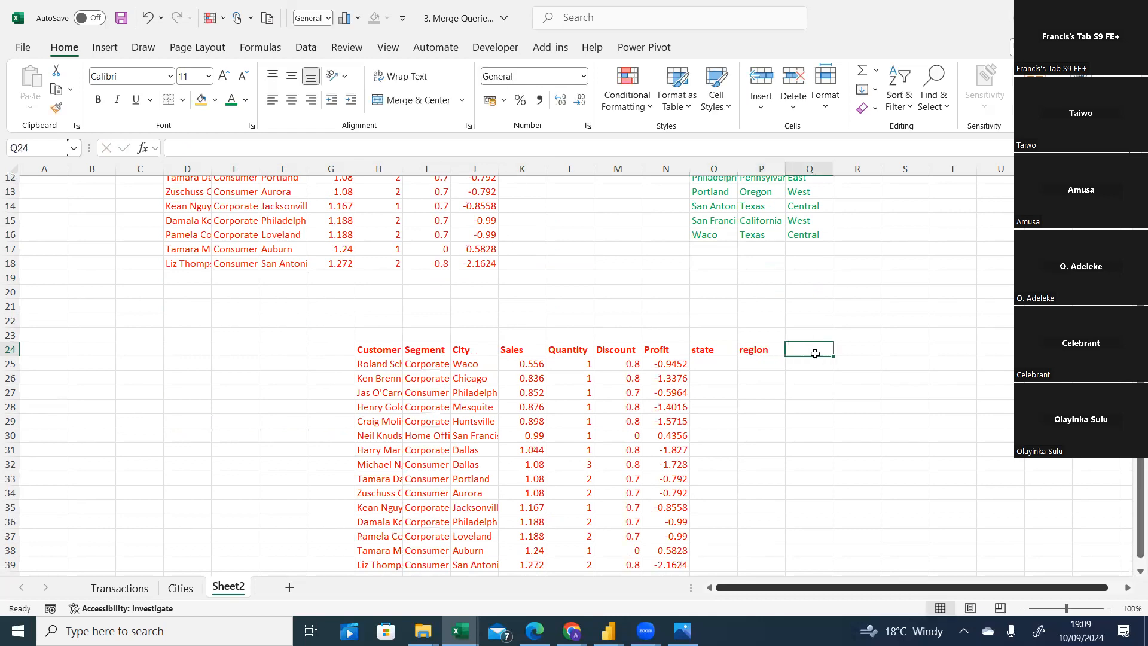
# Set the font colour of the state and region headers to green.
pyautogui.click(723, 348)
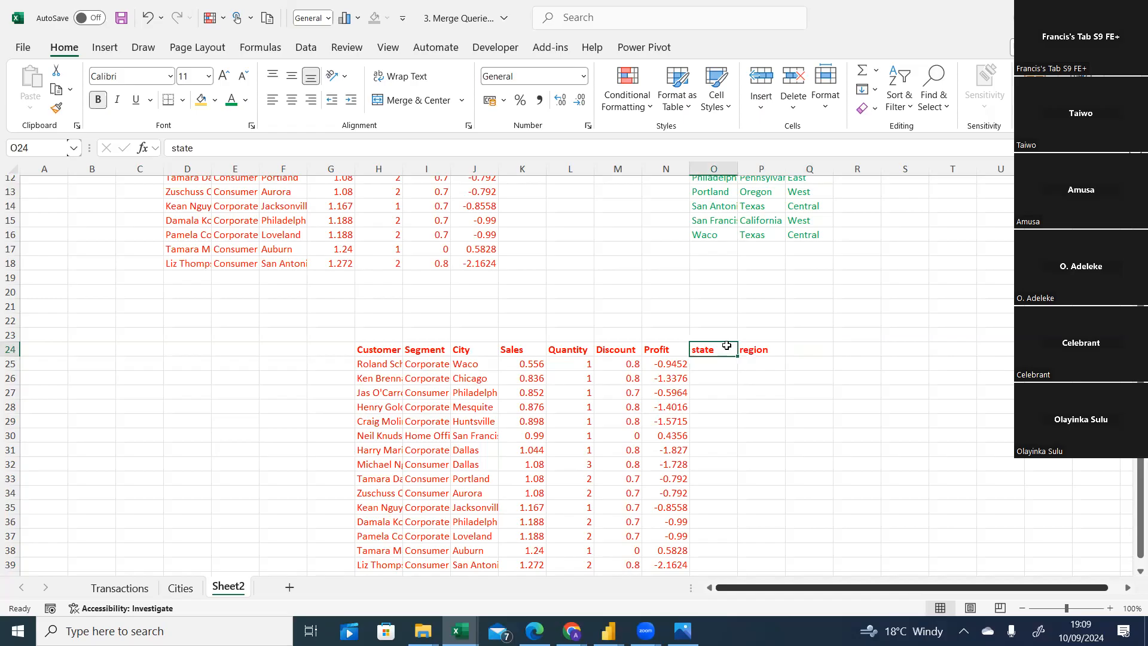
pyautogui.moveTo(719, 346); pyautogui.dragTo(752, 354)
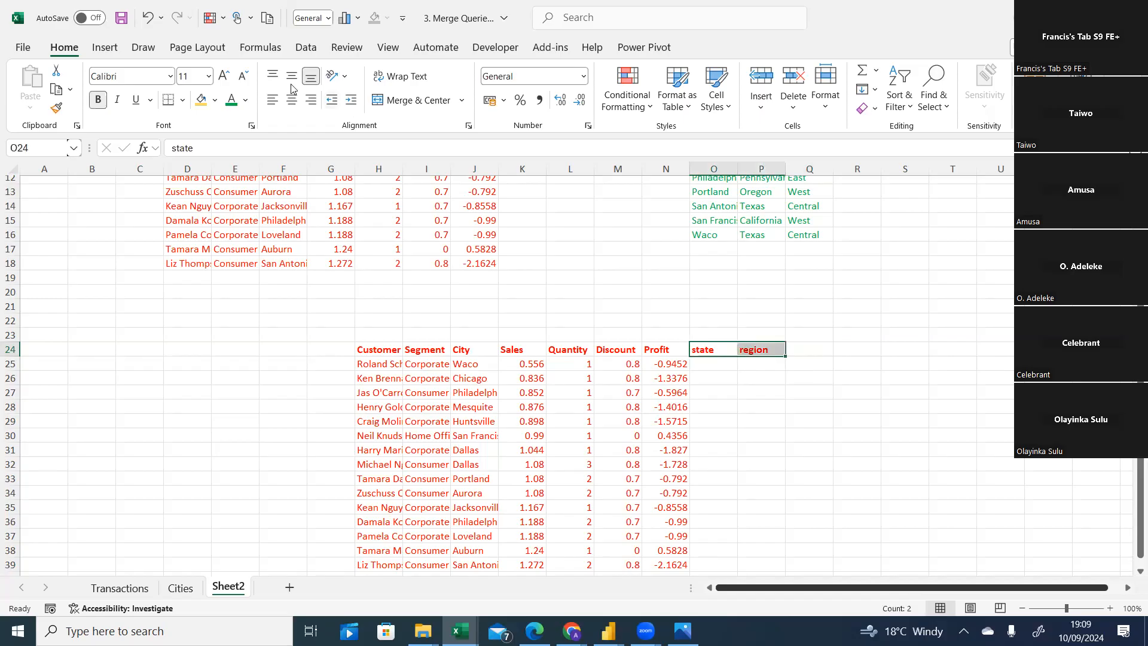
pyautogui.click(246, 100)
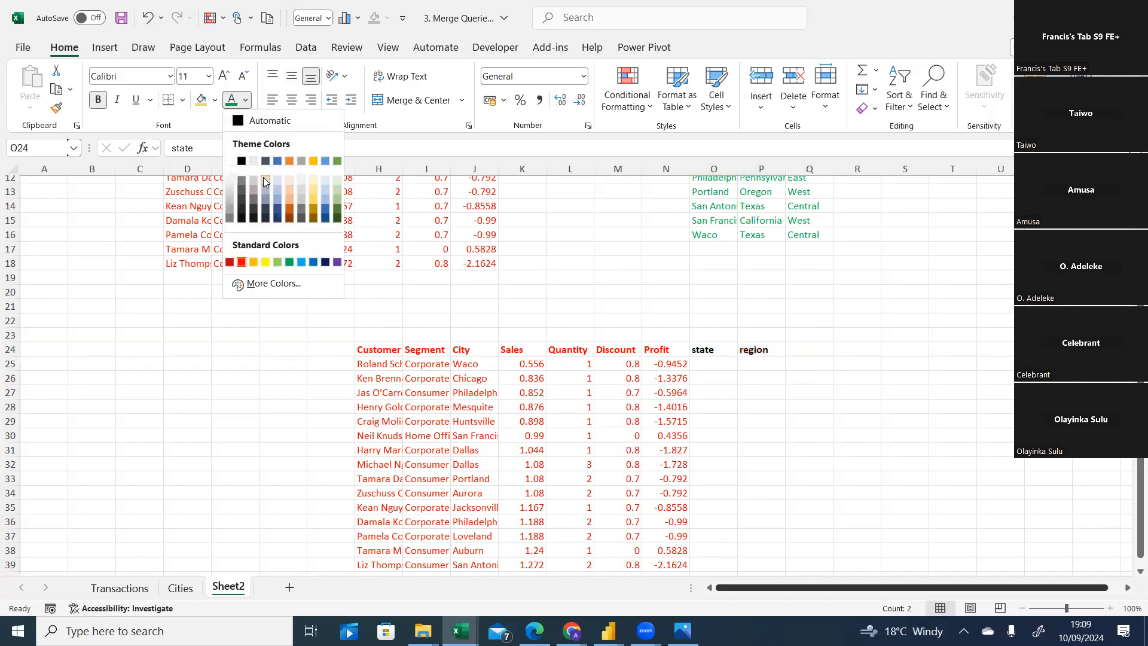
pyautogui.click(895, 328)
pyautogui.scroll(3, 572, 373)
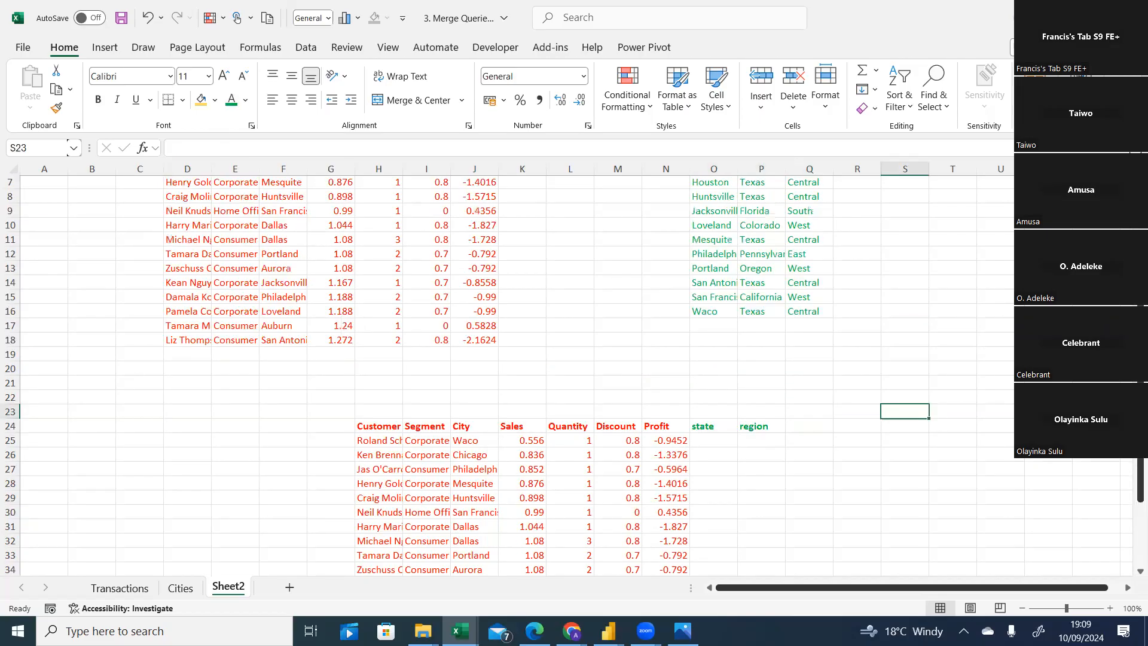
pyautogui.scroll(-2, 572, 374)
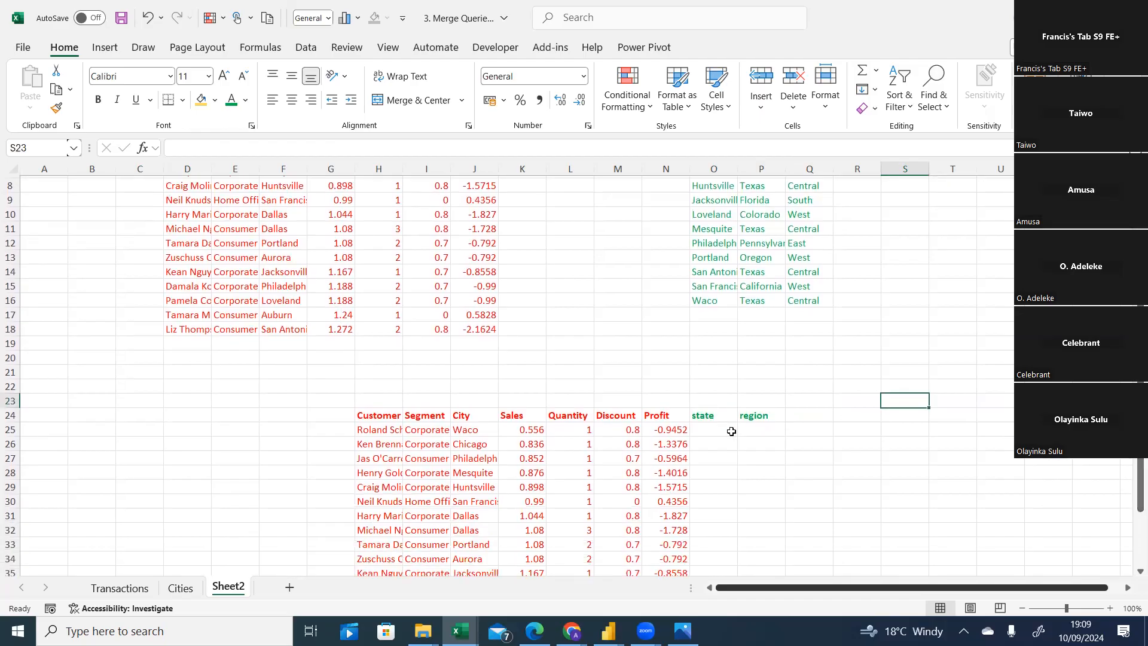
# Select the whole sheet and autofit all column widths.
pyautogui.click(13, 169)
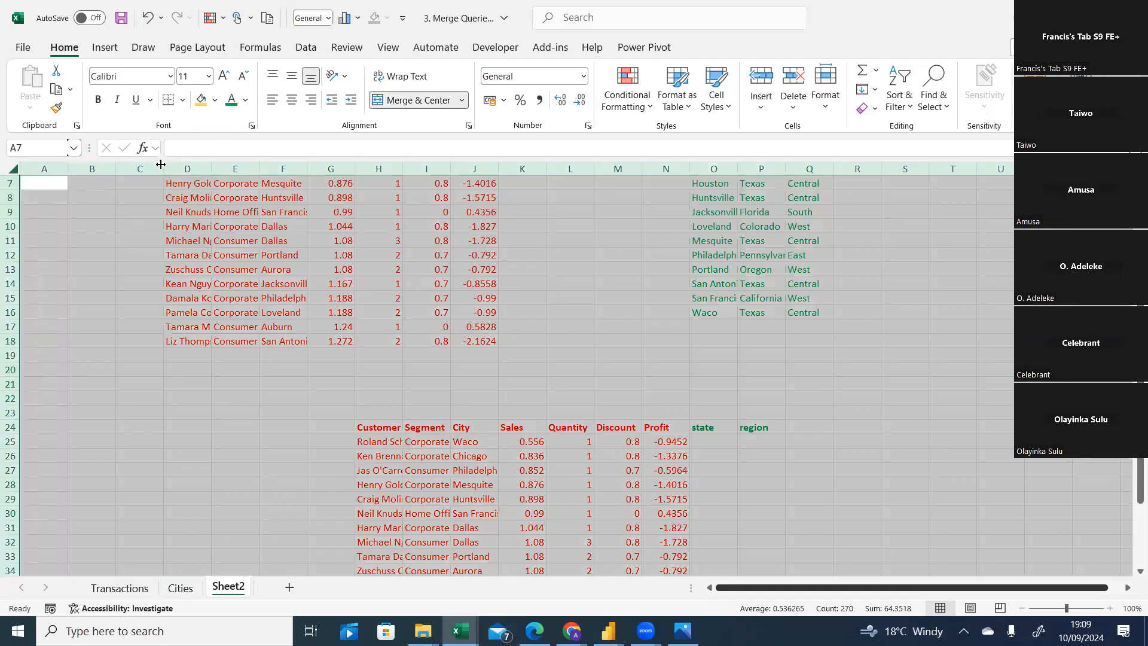
pyautogui.doubleClick(164, 165)
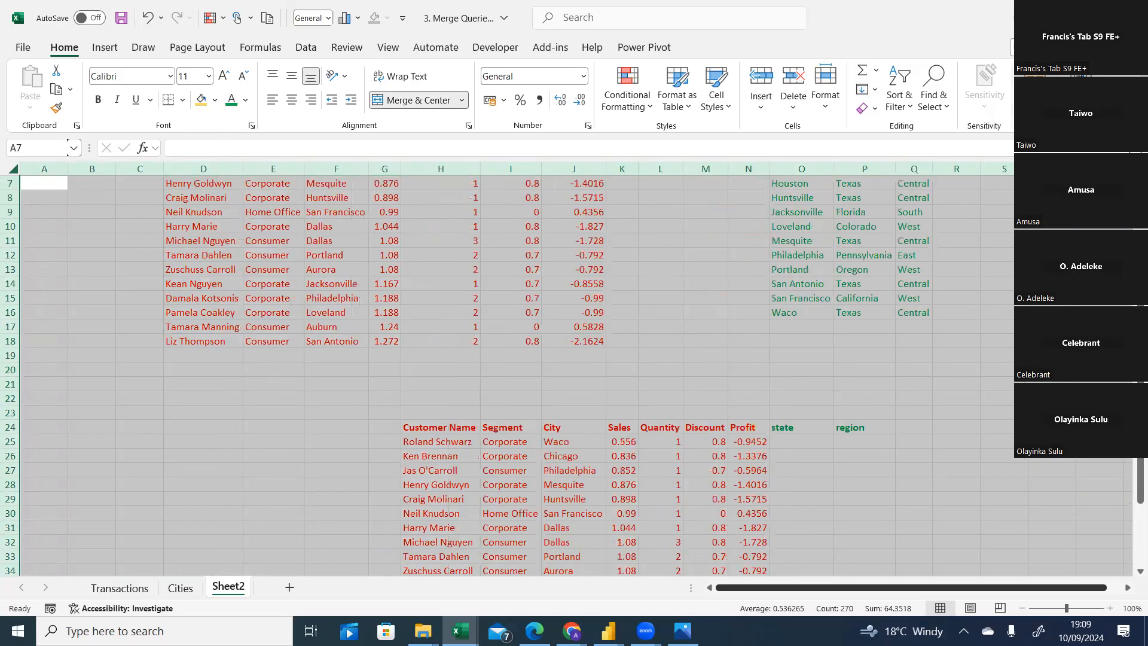
pyautogui.click(1099, 454)
pyautogui.scroll(2, 574, 370)
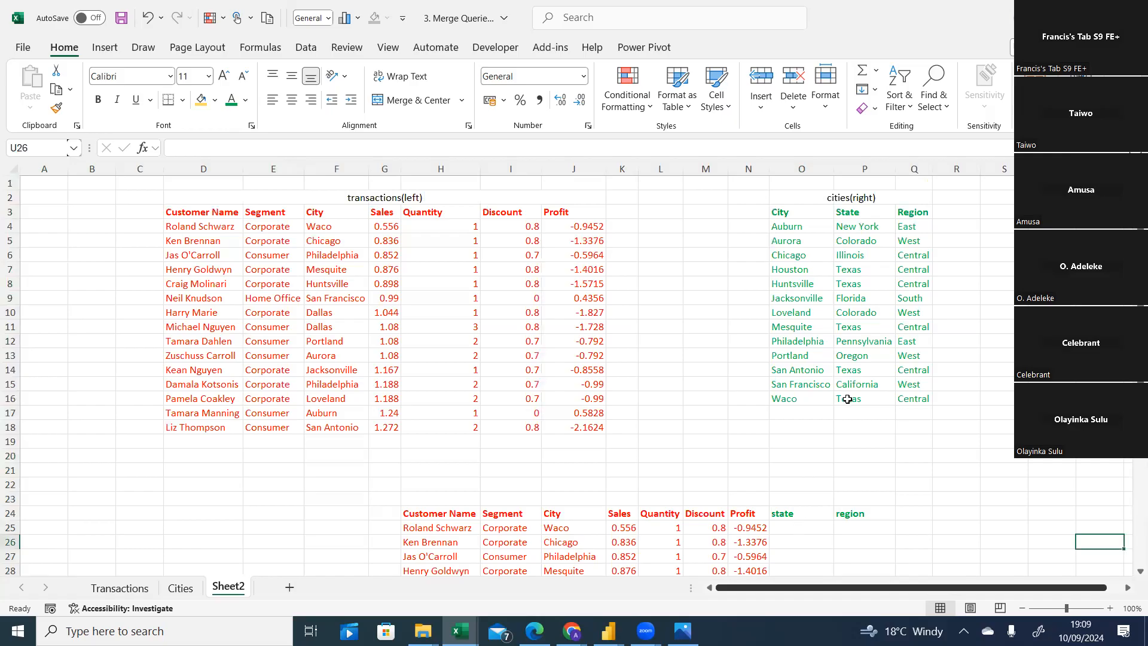
# Copy Waco's state and region, Texas and Central, into the first row under state and region.
pyautogui.moveTo(859, 399); pyautogui.dragTo(927, 401)
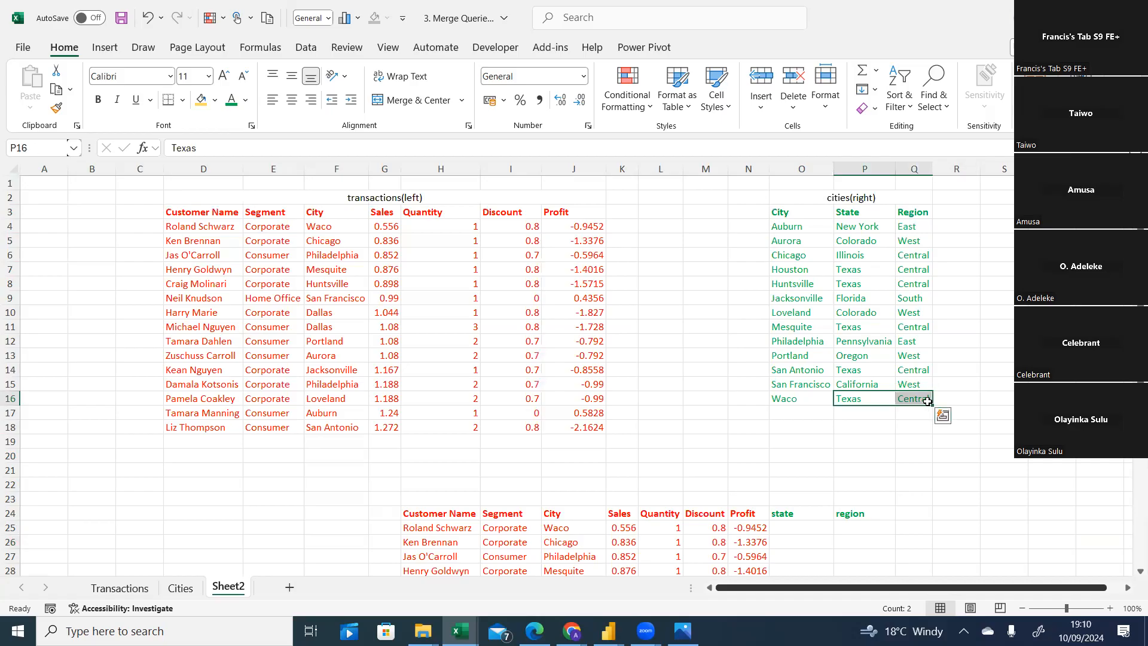
pyautogui.hotkey('ctrl', 'c')
pyautogui.click(801, 530)
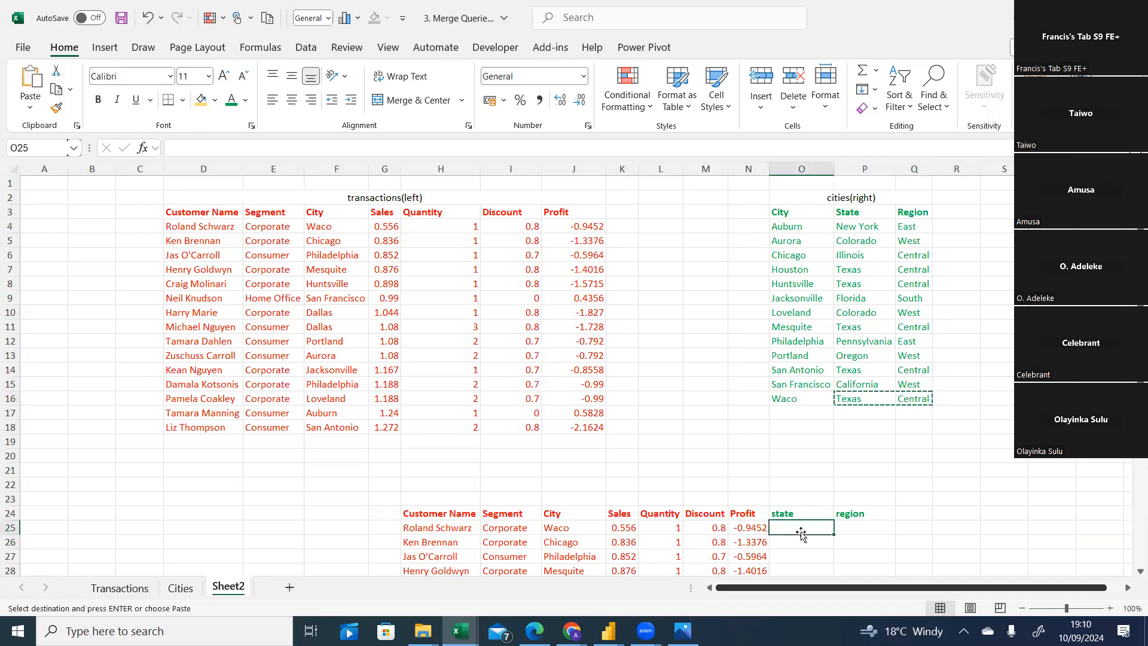
pyautogui.hotkey('ctrl', 'v')
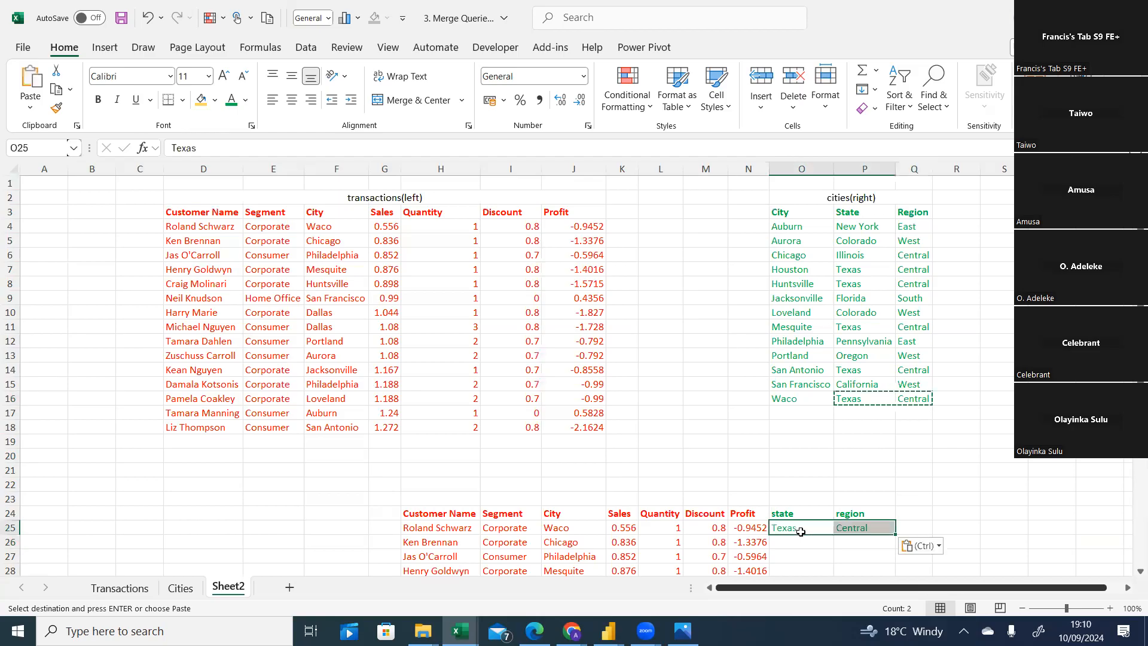
pyautogui.click(913, 484)
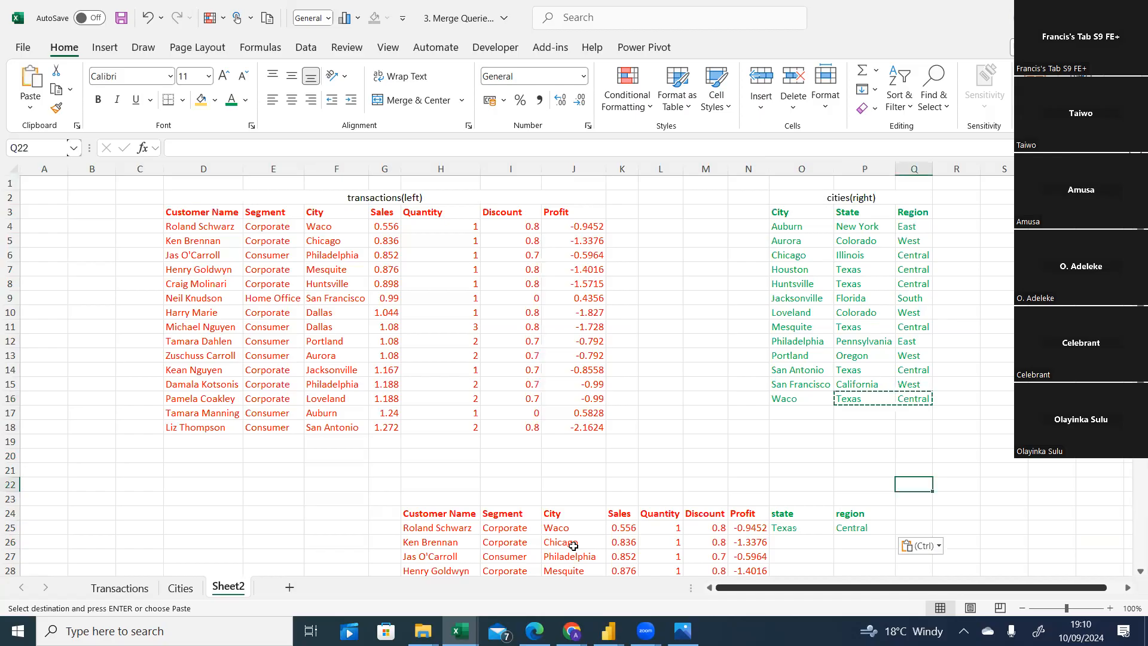
# Copy Chicago's state and region, Illinois and Central, into the second row under state and region.
pyautogui.click(831, 437)
pyautogui.moveTo(849, 257); pyautogui.dragTo(904, 258)
pyautogui.hotkey('ctrl', 'c')
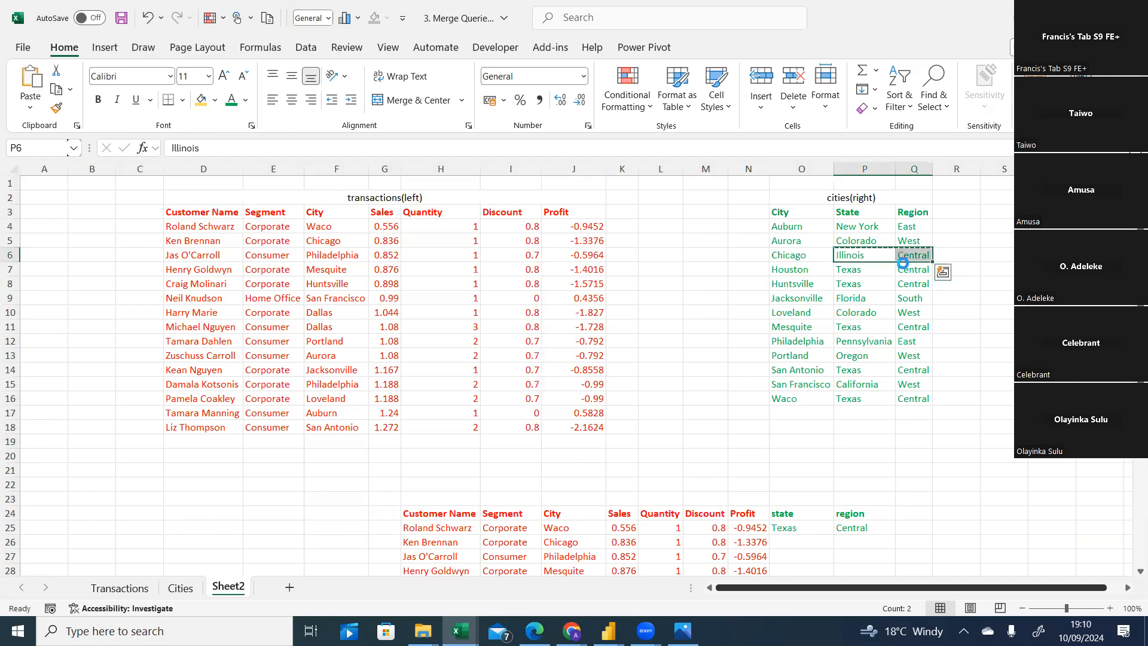
pyautogui.click(785, 540)
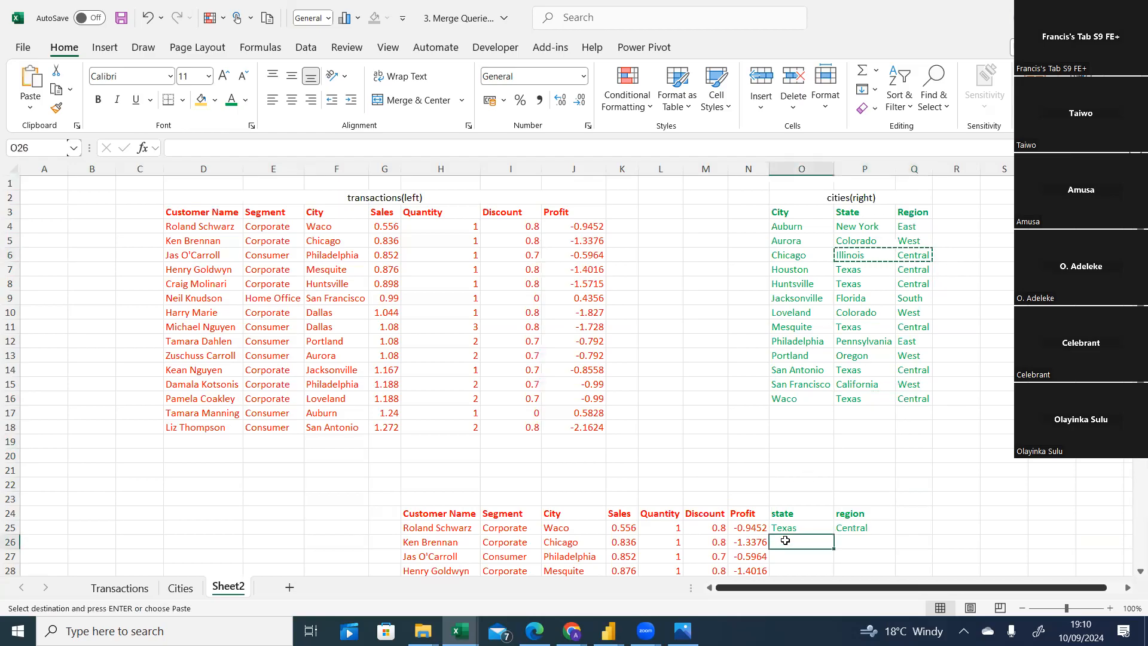
pyautogui.hotkey('ctrl', 'v')
pyautogui.click(956, 485)
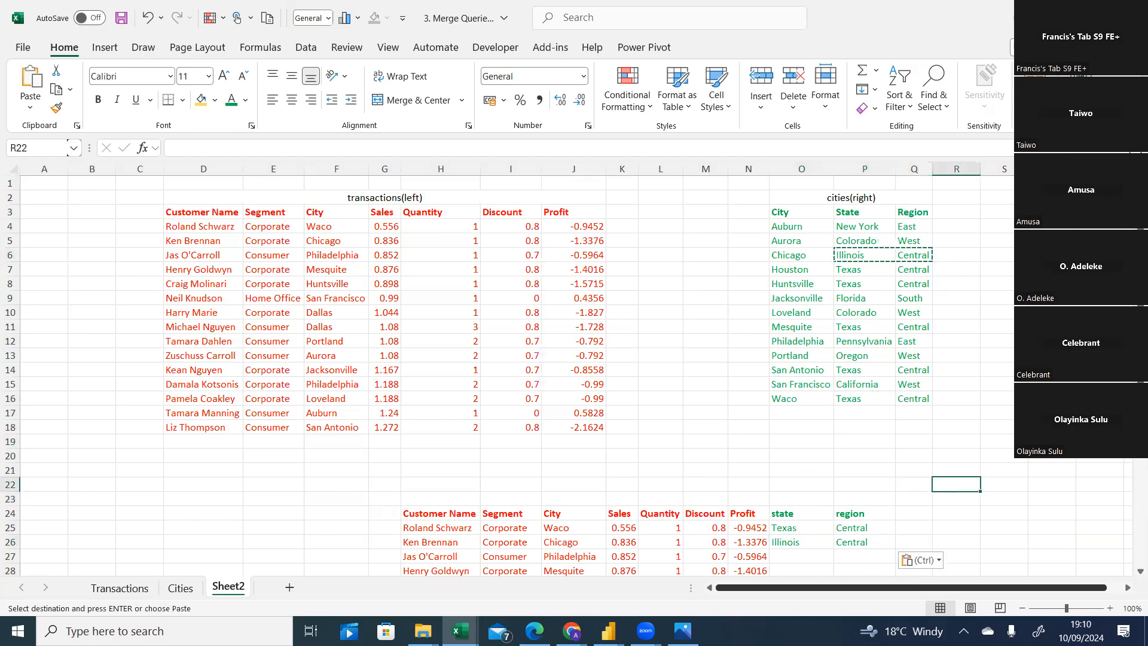
pyautogui.scroll(-1, 562, 376)
pyautogui.click(44, 427)
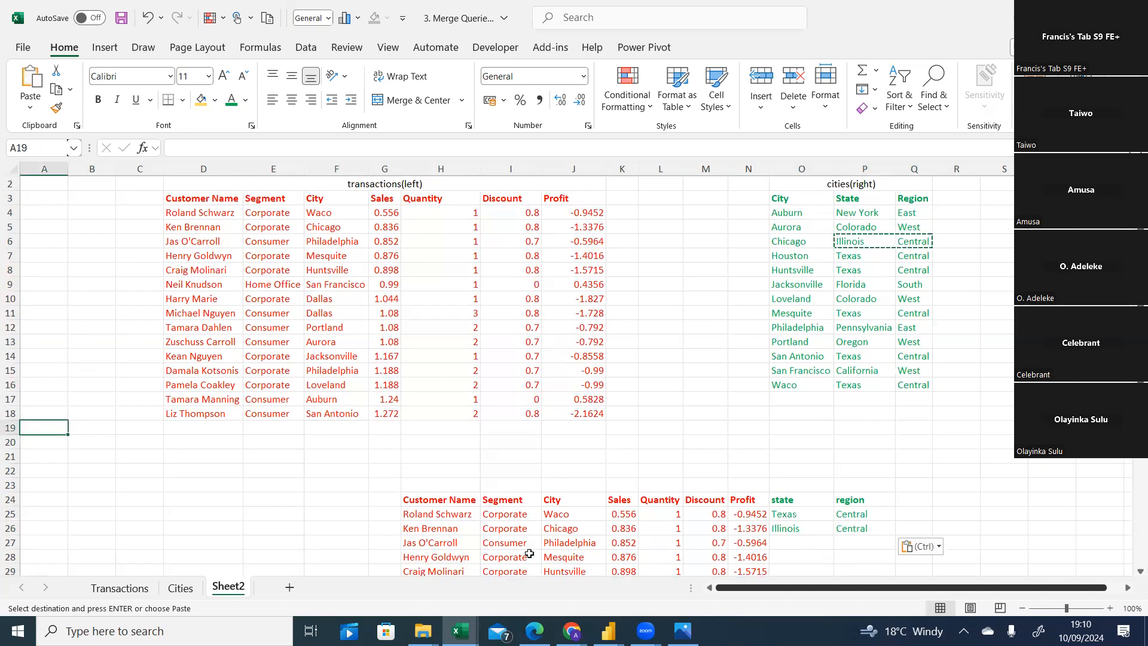
pyautogui.click(956, 269)
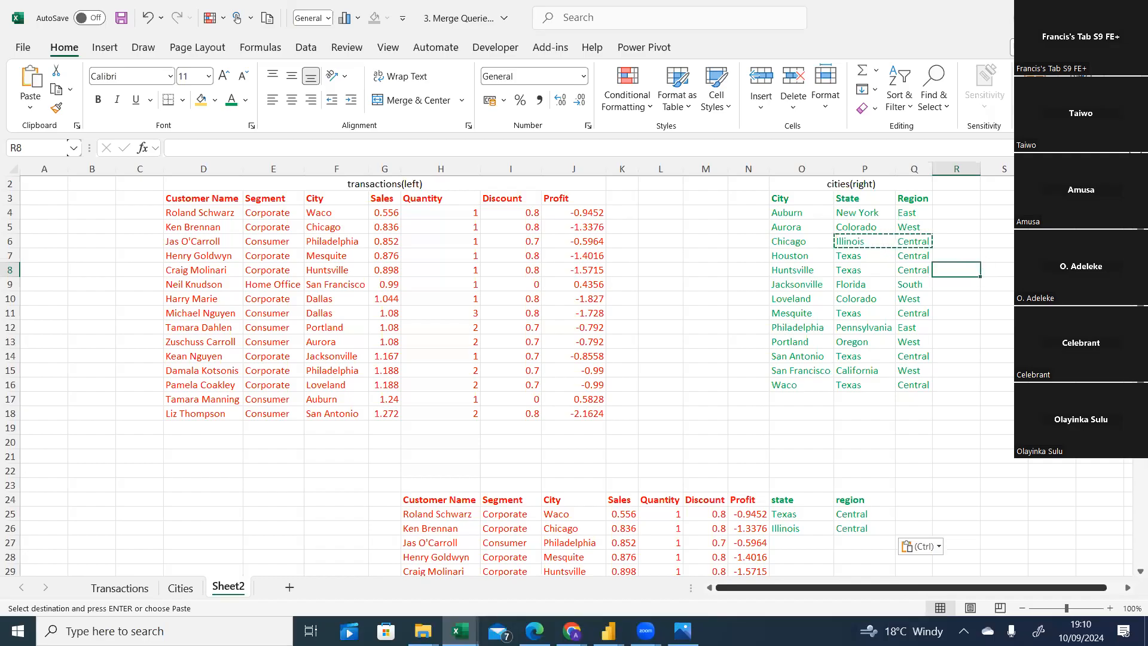
pyautogui.click(1051, 342)
pyautogui.press('Escape')
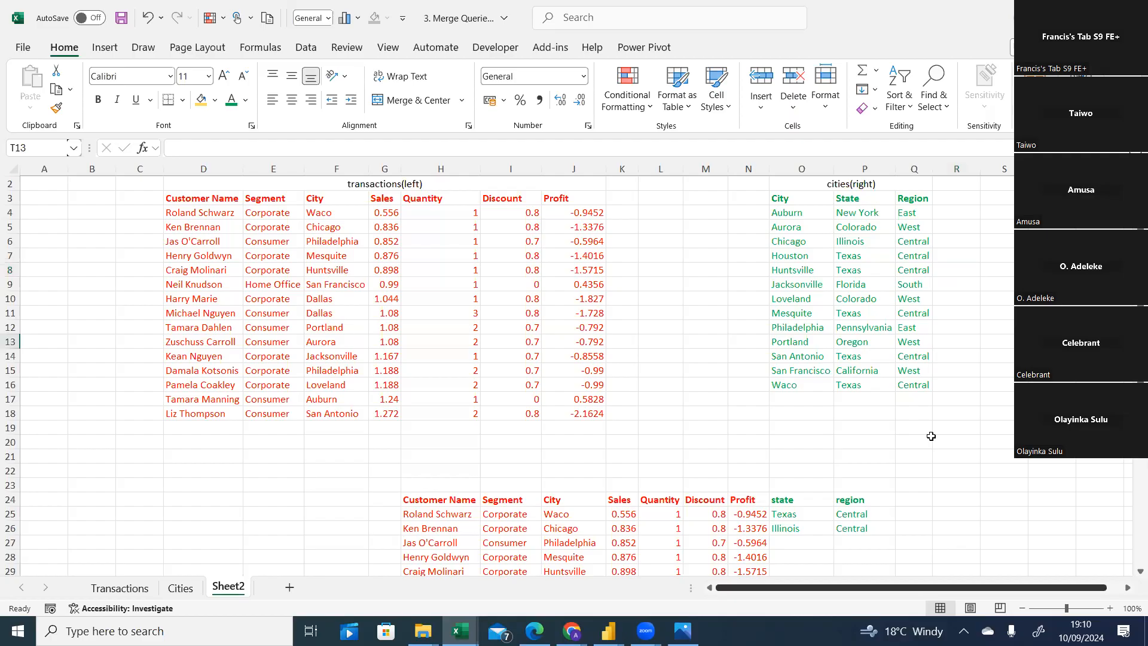
pyautogui.click(805, 540)
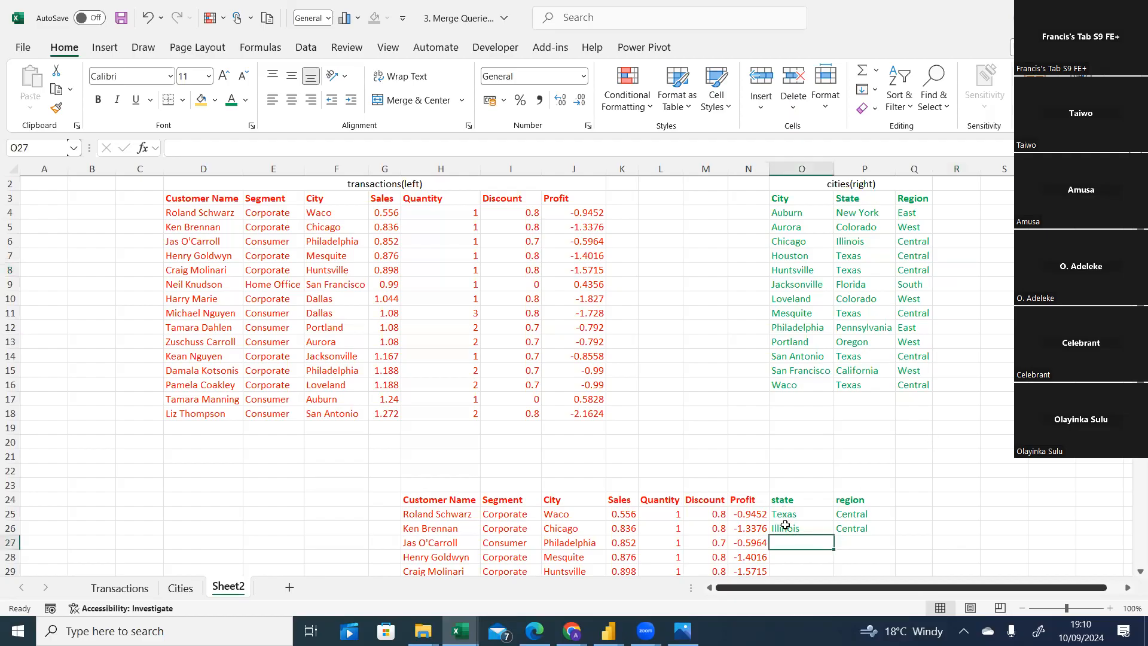
pyautogui.write('=xl')
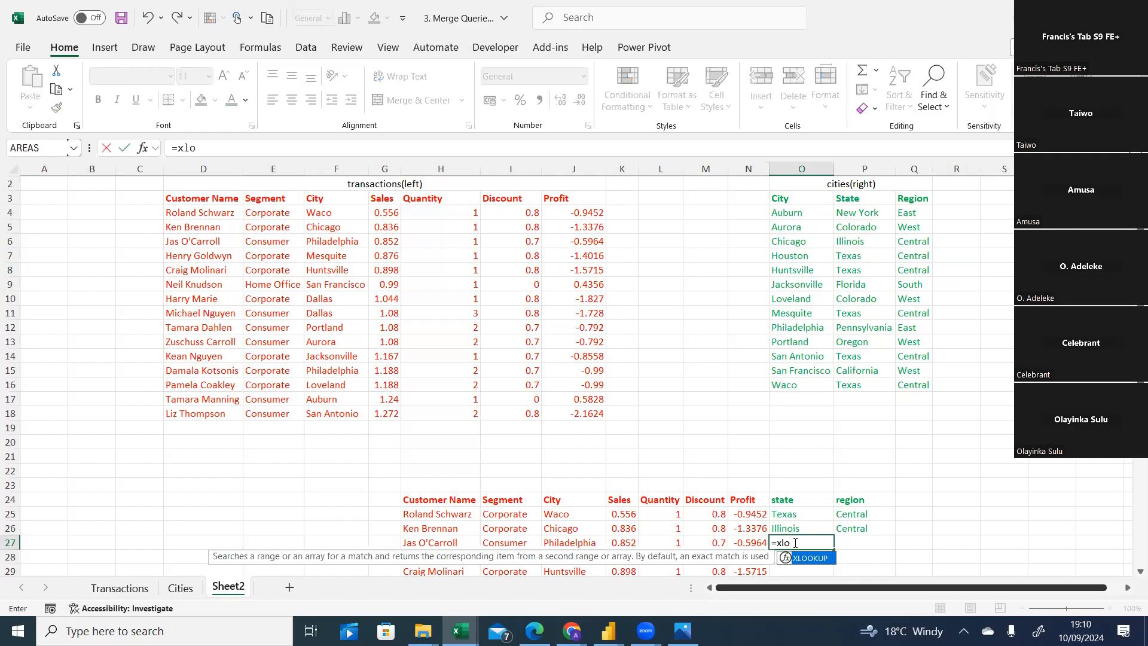
pyautogui.write('o')
pyautogui.press('Tab')
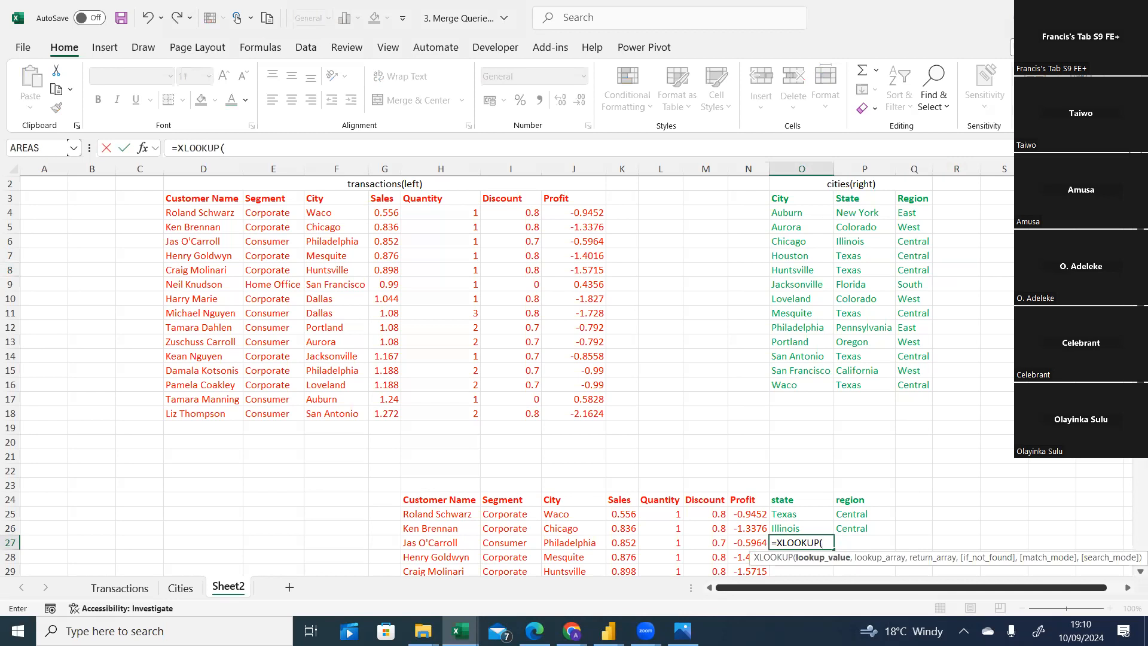
pyautogui.scroll(-1, 584, 496)
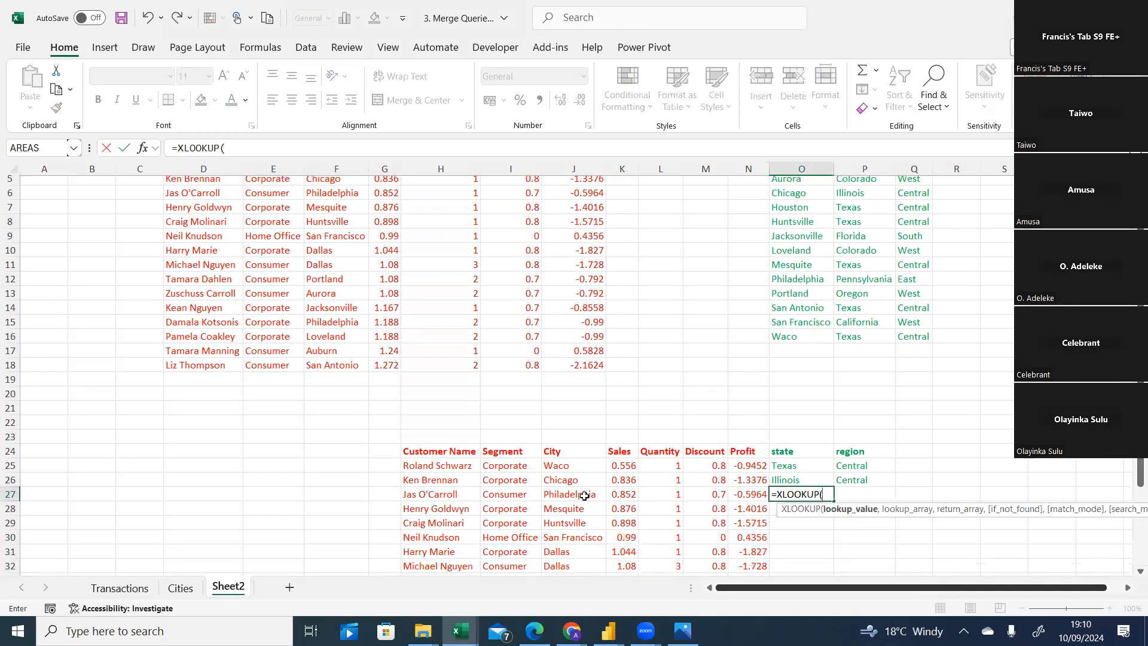
pyautogui.click(584, 496)
pyautogui.scroll(1, 584, 495)
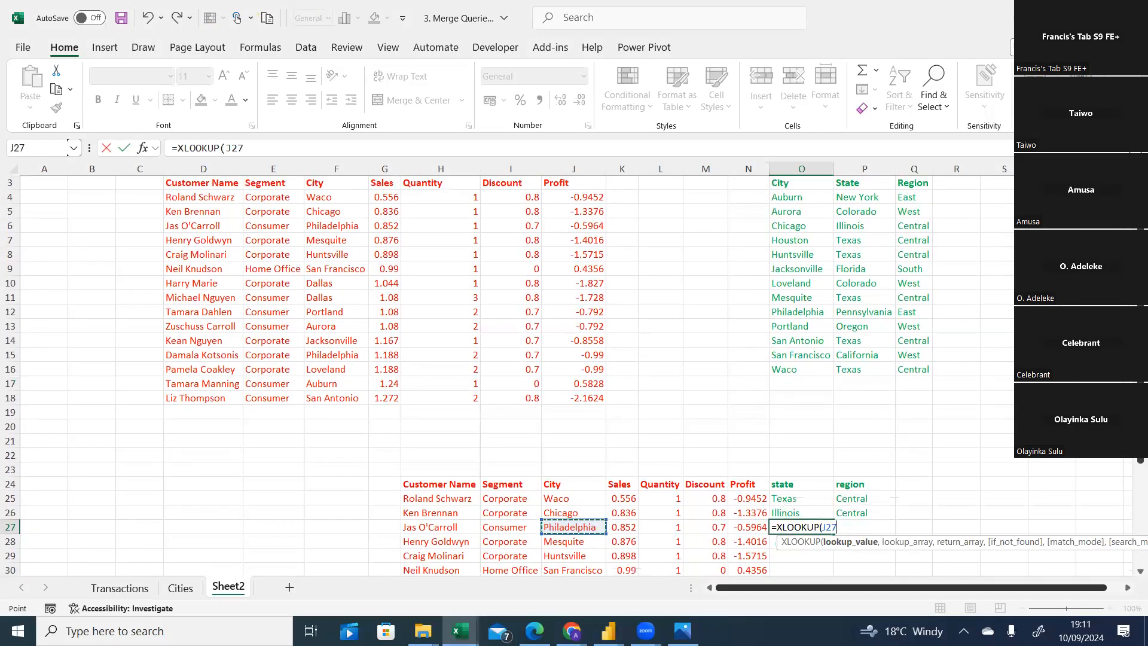
pyautogui.write(',')
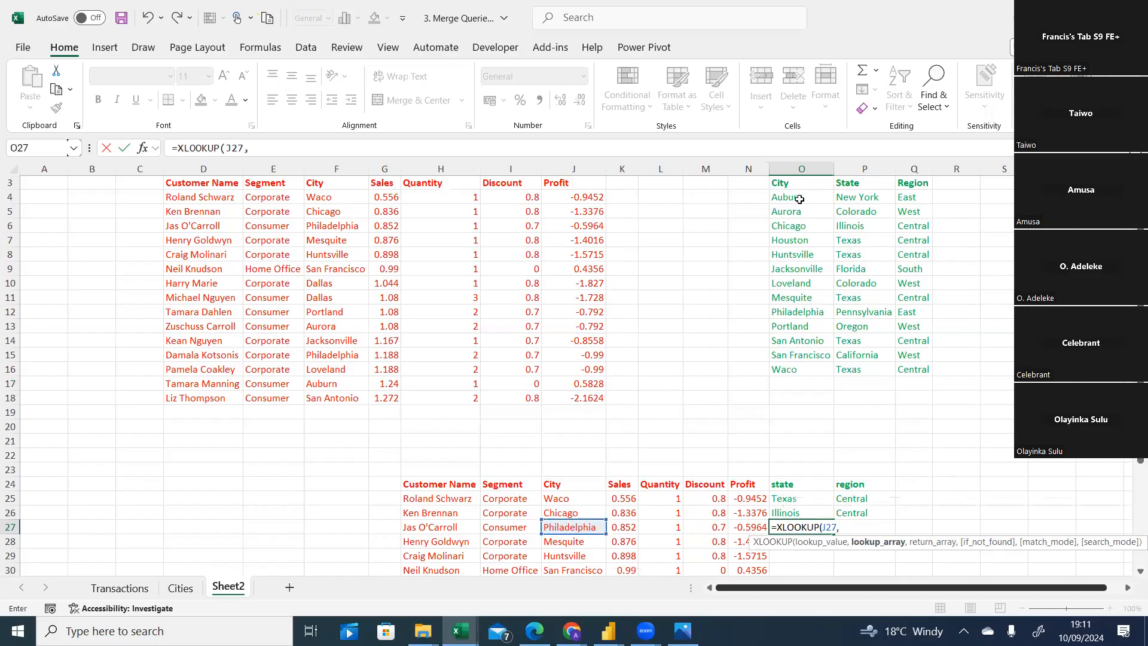
pyautogui.moveTo(852, 196); pyautogui.dragTo(856, 368)
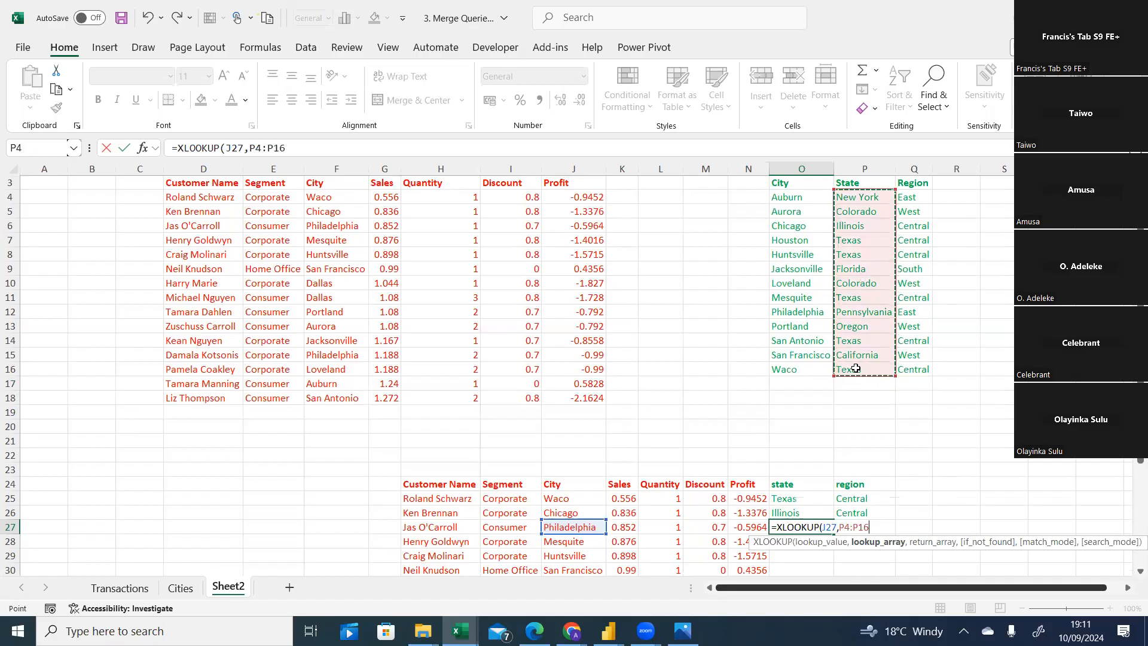
pyautogui.press('F4')
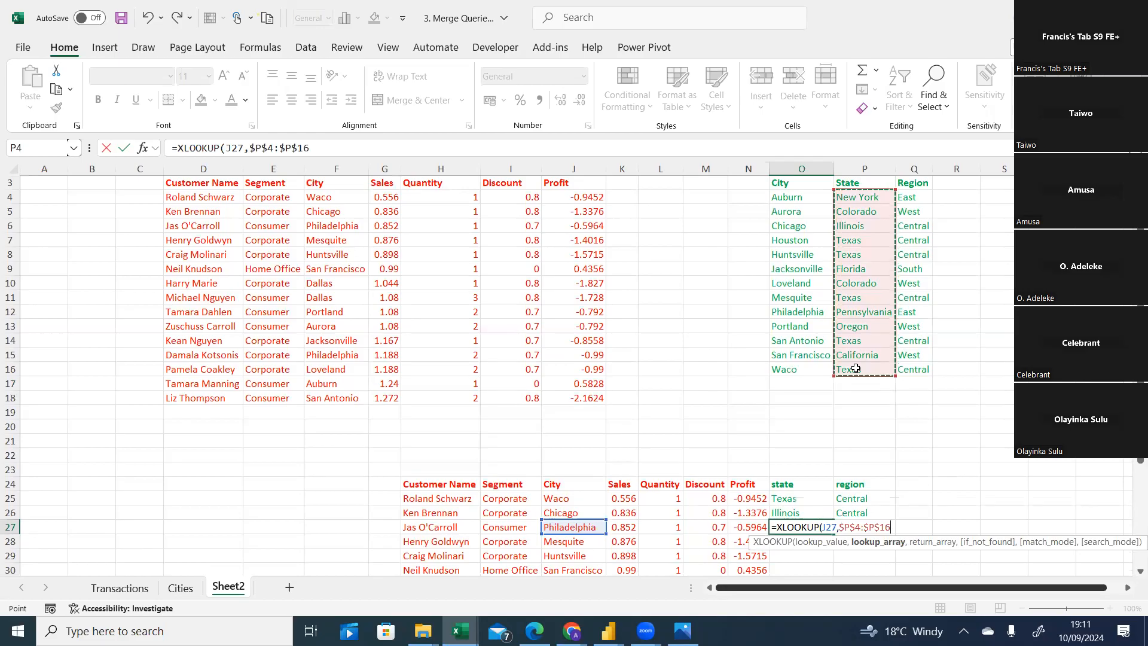
pyautogui.write(',')
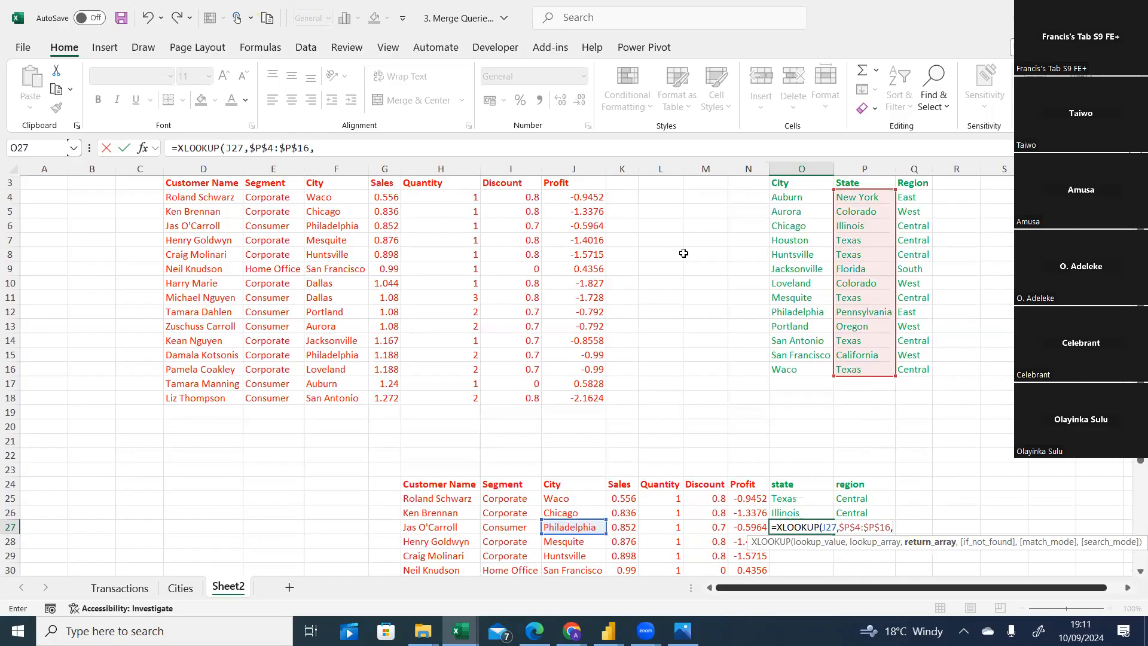
pyautogui.click(352, 150)
pyautogui.press('BackSpace')
pyautogui.press('BackSpace')
pyautogui.press('BackSpace')
pyautogui.press('BackSpace')
pyautogui.press('BackSpace')
pyautogui.press('BackSpace')
pyautogui.press('BackSpace')
pyautogui.press('BackSpace')
pyautogui.press('BackSpace')
pyautogui.press('BackSpace')
pyautogui.press('BackSpace')
pyautogui.press('BackSpace')
pyautogui.write(',')
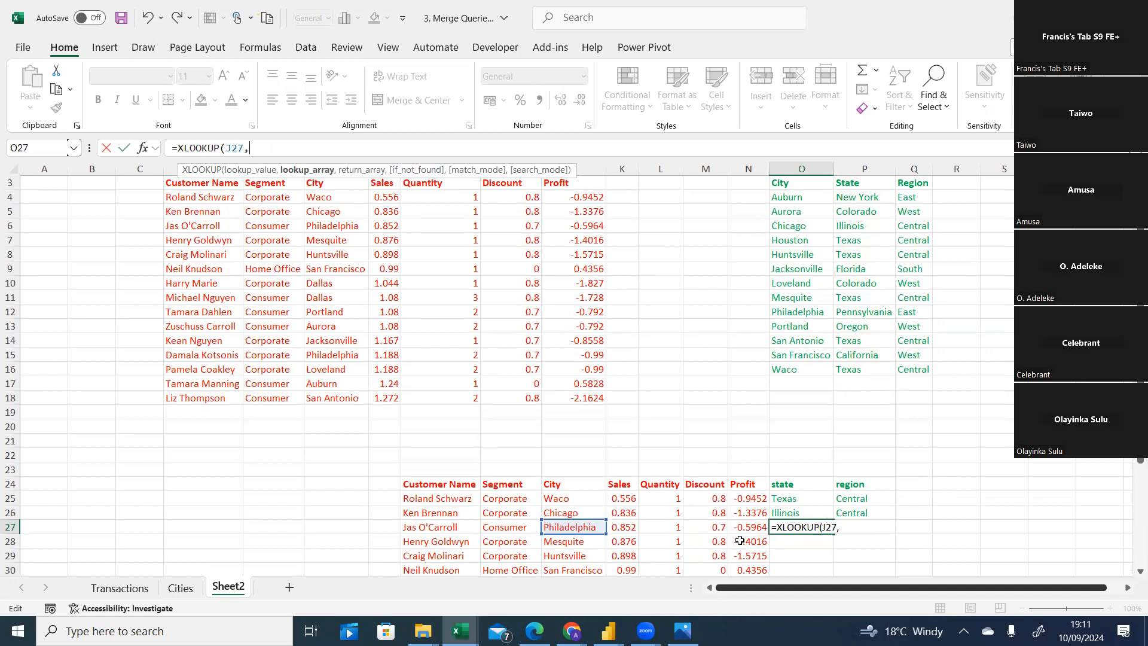
pyautogui.press('BackSpace')
pyautogui.press('BackSpace')
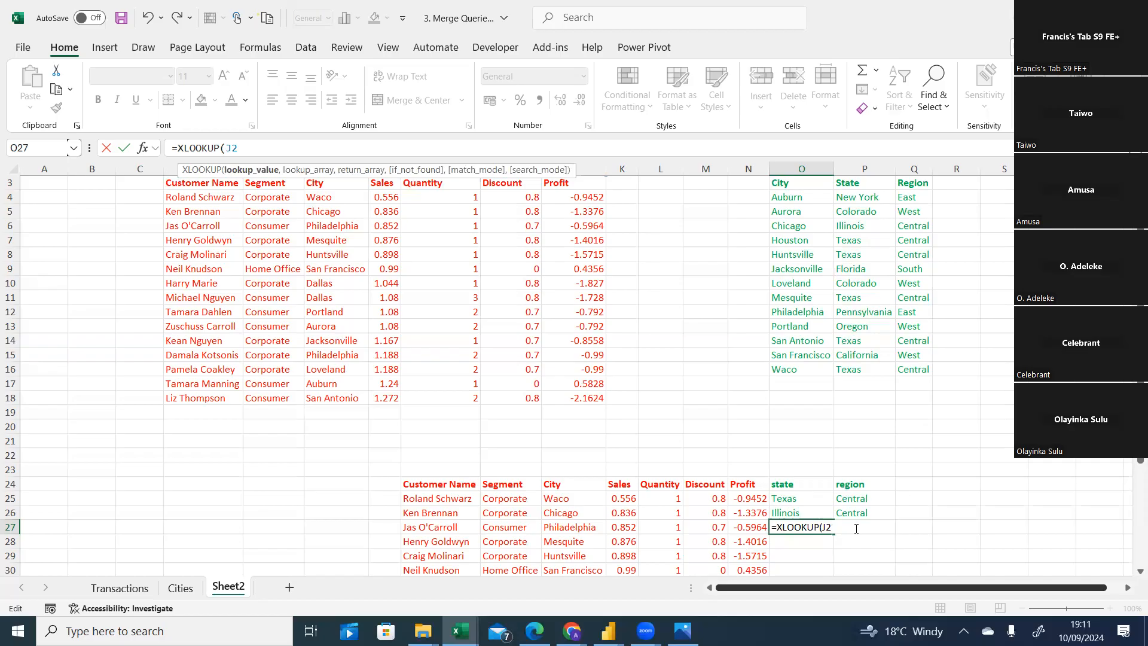
pyautogui.press('BackSpace')
pyautogui.press('BackSpace')
pyautogui.press('BackSpace')
pyautogui.press('BackSpace')
pyautogui.press('BackSpace')
pyautogui.press('BackSpace')
pyautogui.press('BackSpace')
pyautogui.press('BackSpace')
pyautogui.press('BackSpace')
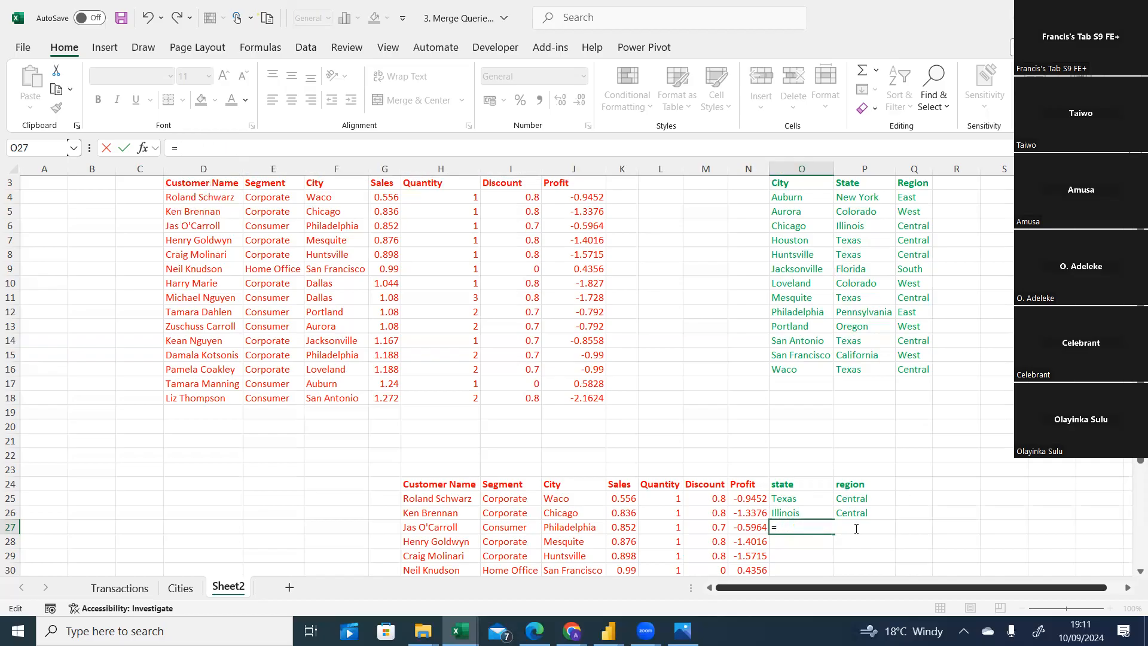
pyautogui.write('xl')
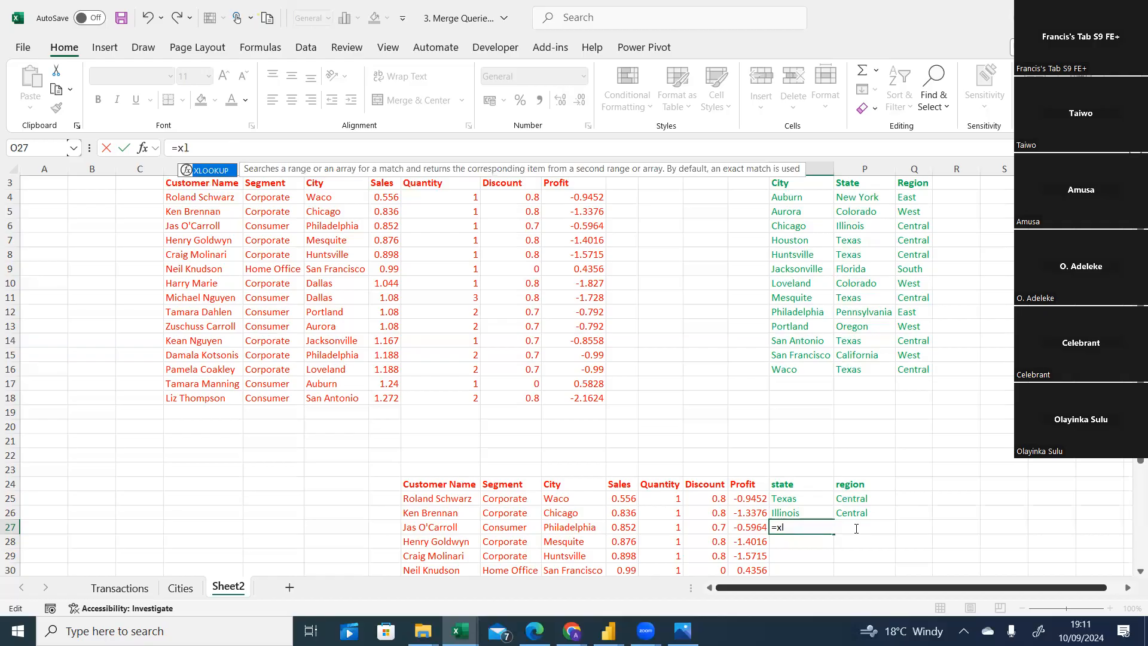
pyautogui.press('Tab')
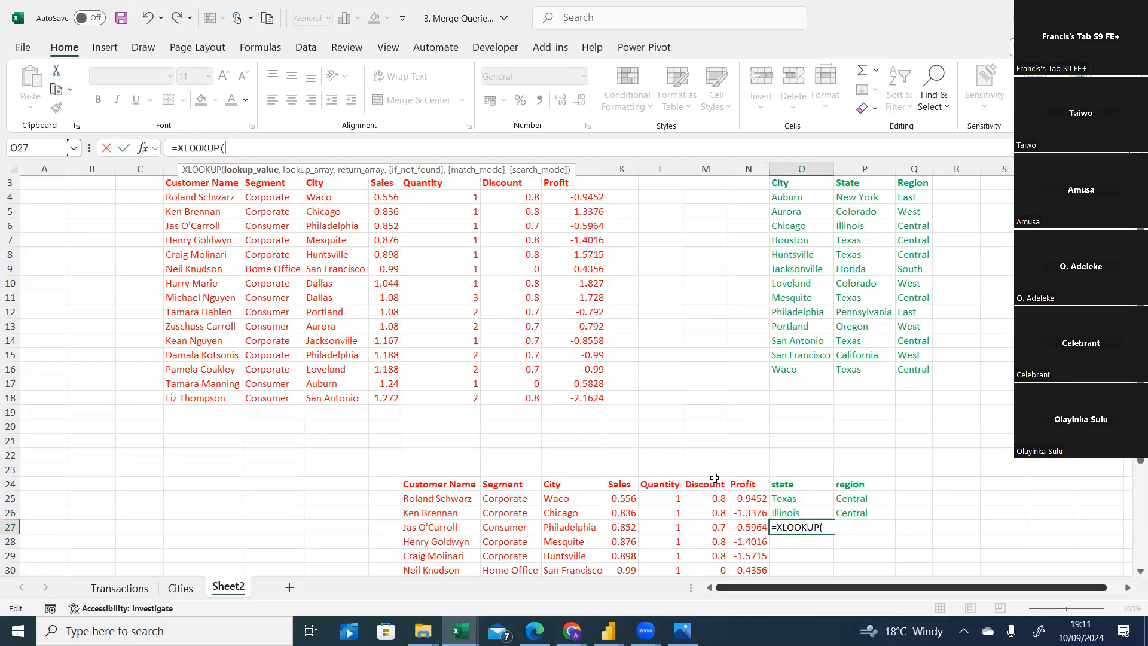
pyautogui.click(570, 527)
pyautogui.write(',')
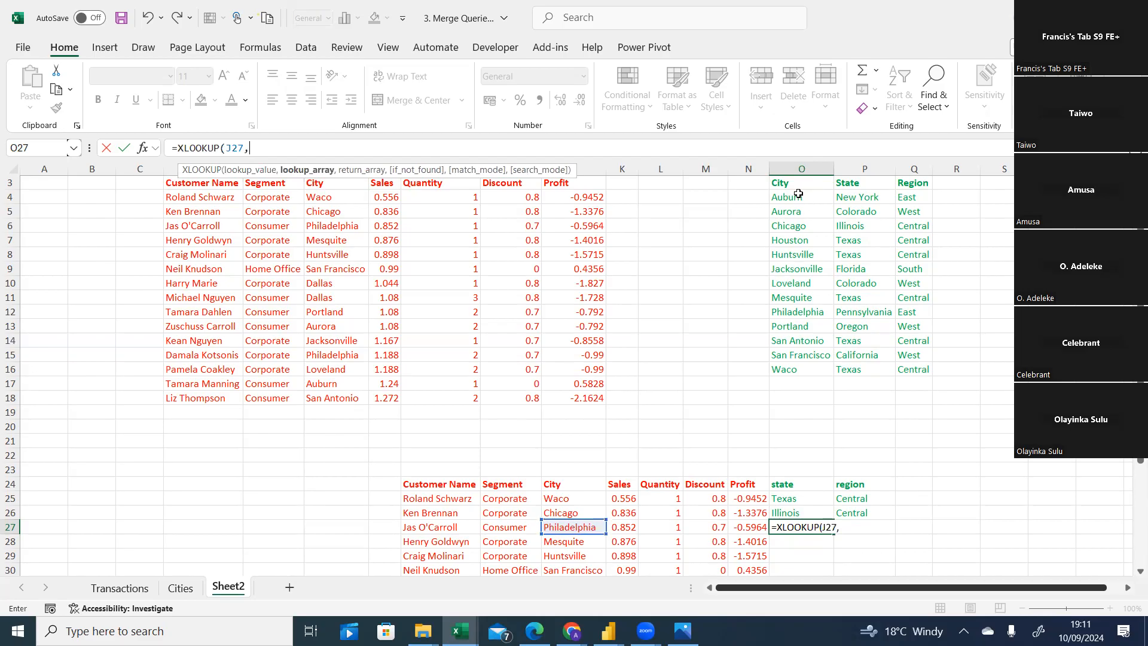
pyautogui.moveTo(797, 197); pyautogui.dragTo(797, 366)
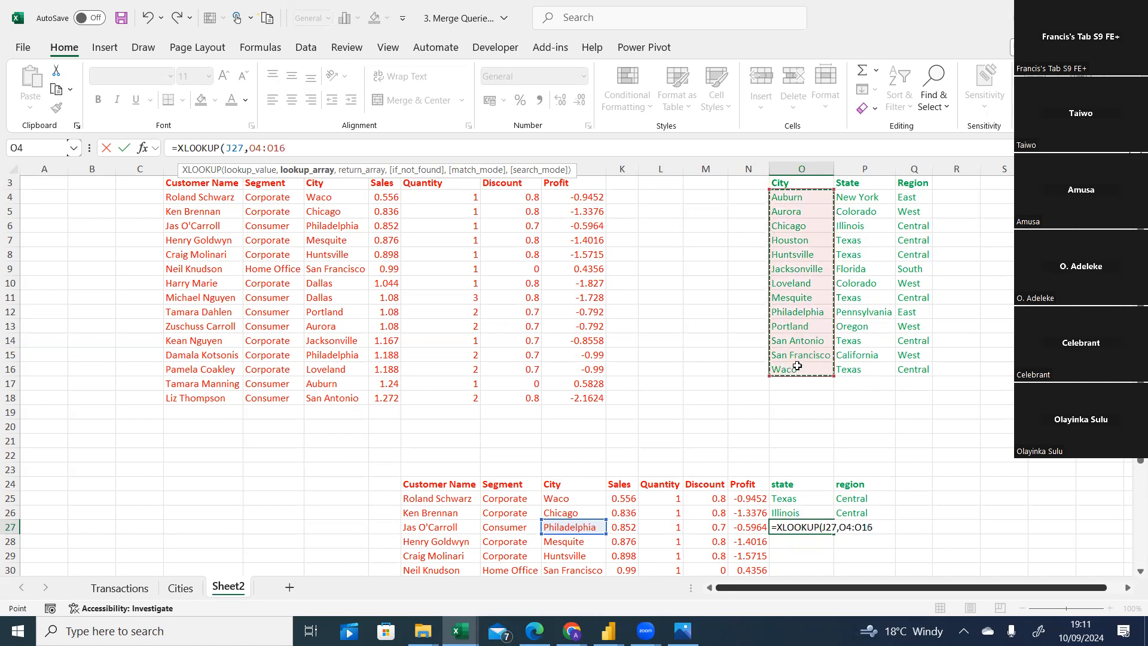
pyautogui.press('F4')
pyautogui.write(',')
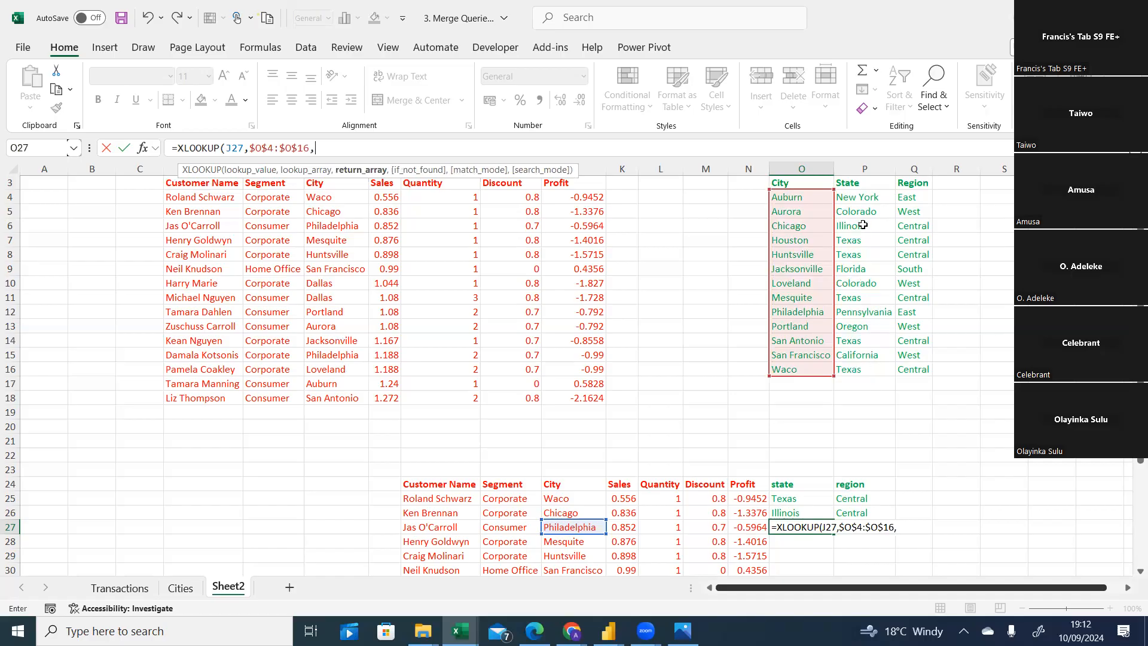
pyautogui.moveTo(864, 198); pyautogui.dragTo(865, 365)
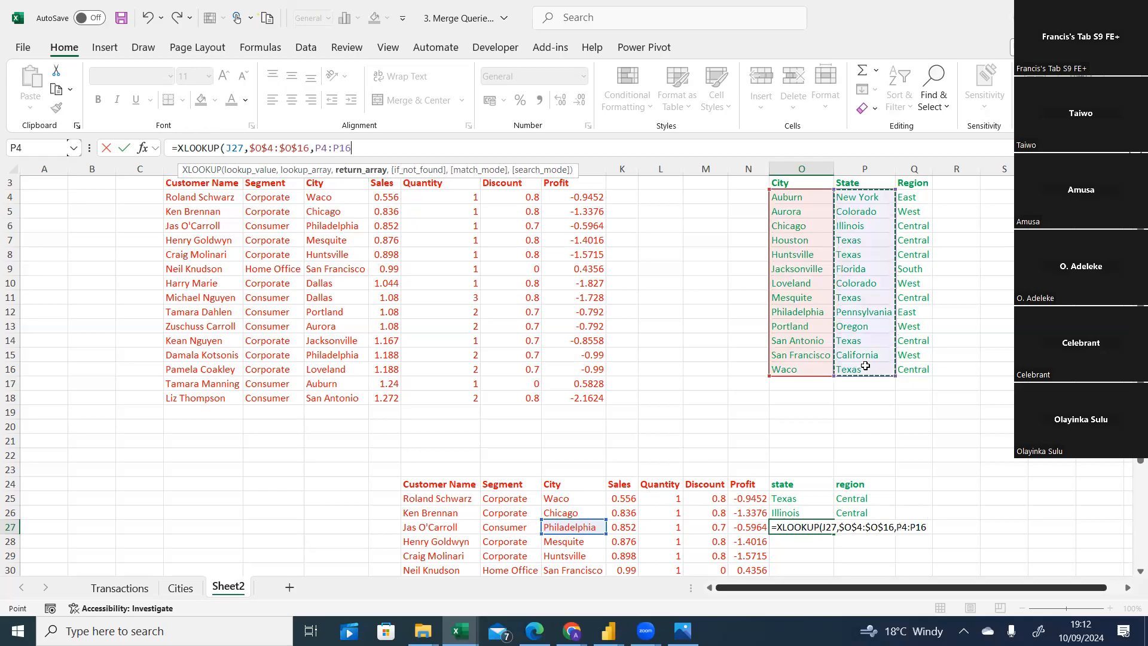
pyautogui.press('F4')
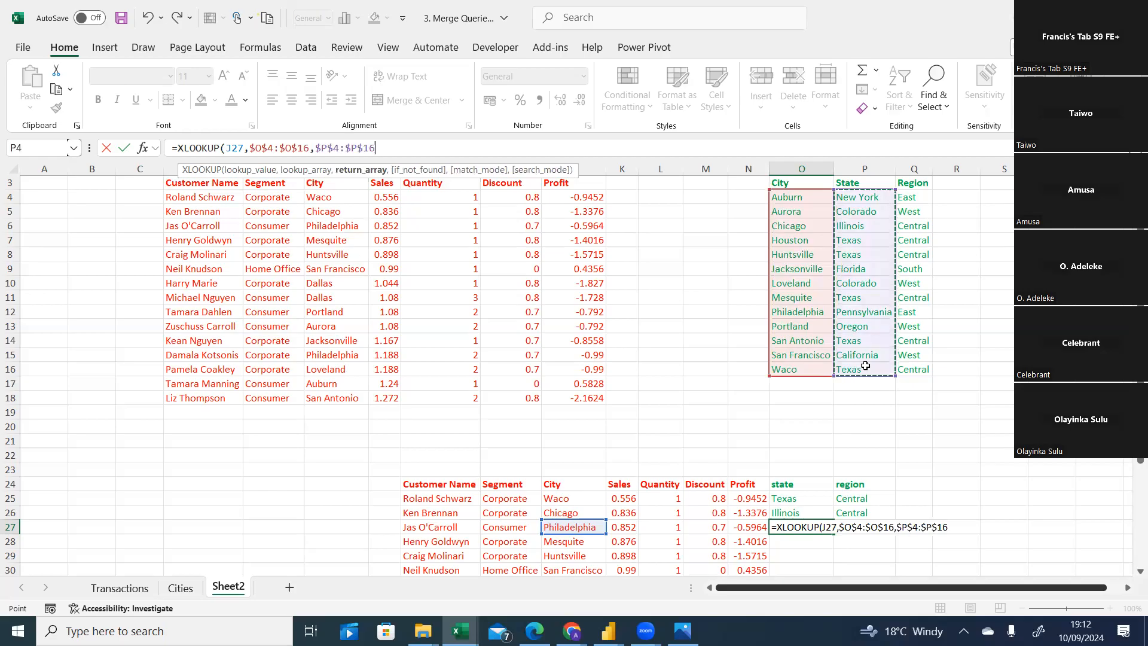
pyautogui.write(',')
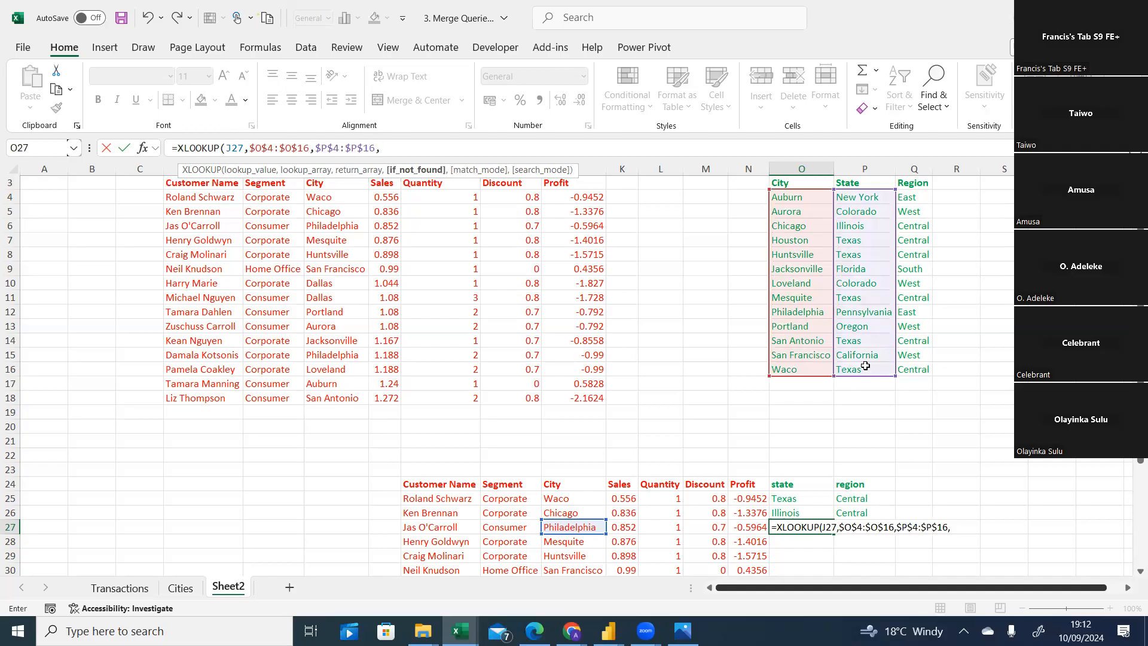
pyautogui.write(',')
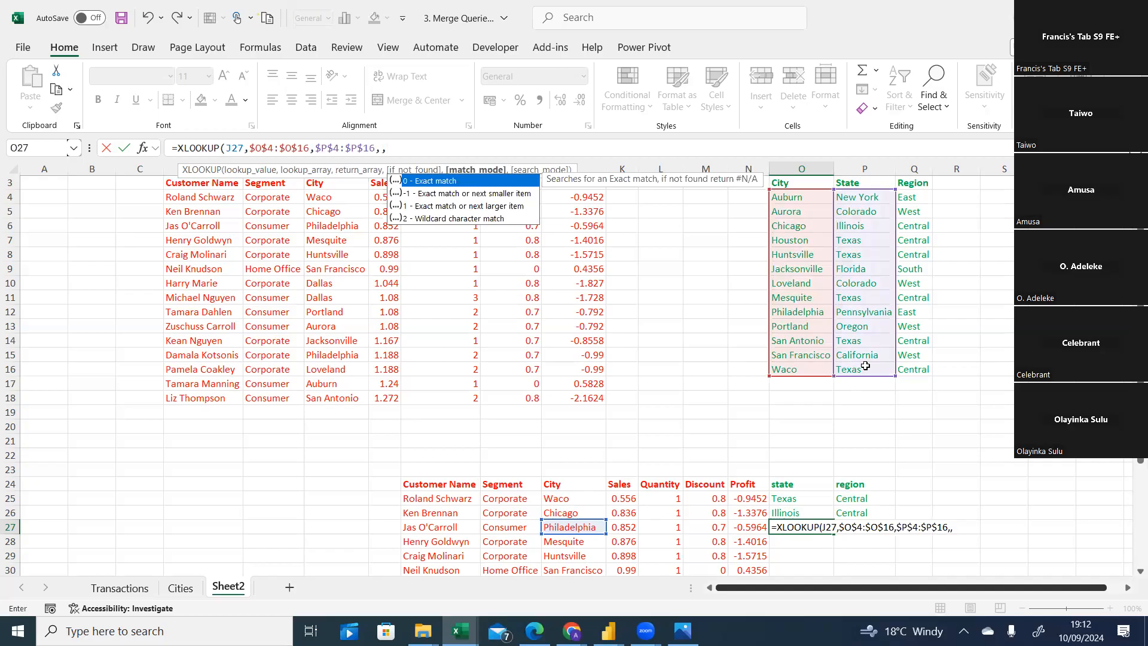
pyautogui.write('9,')
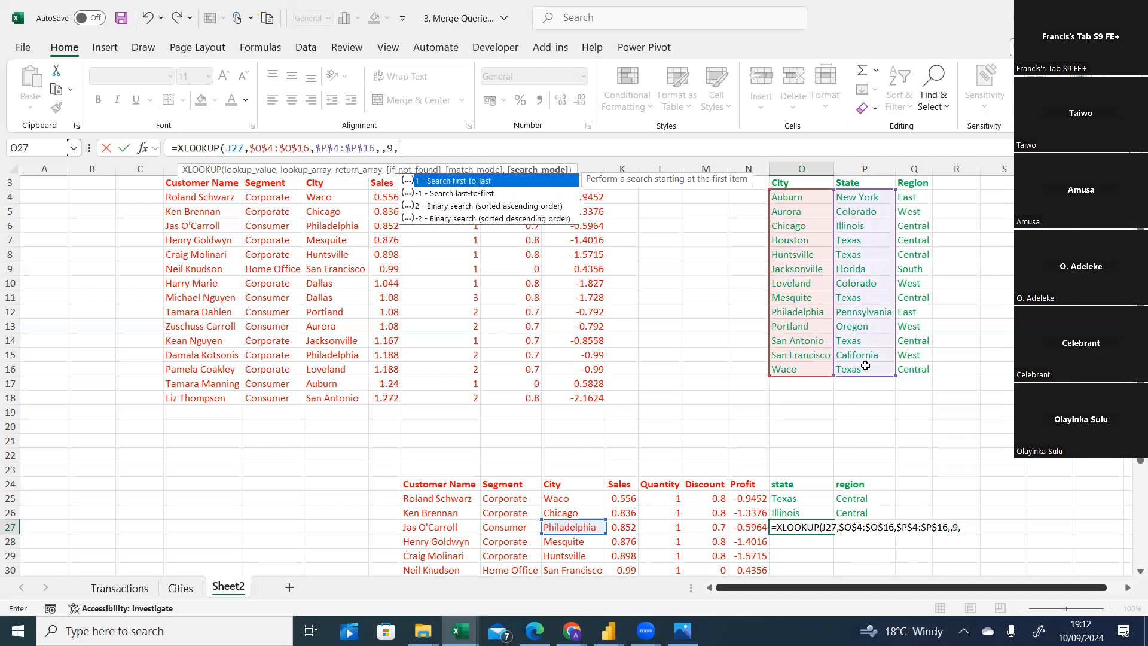
pyautogui.write('1)')
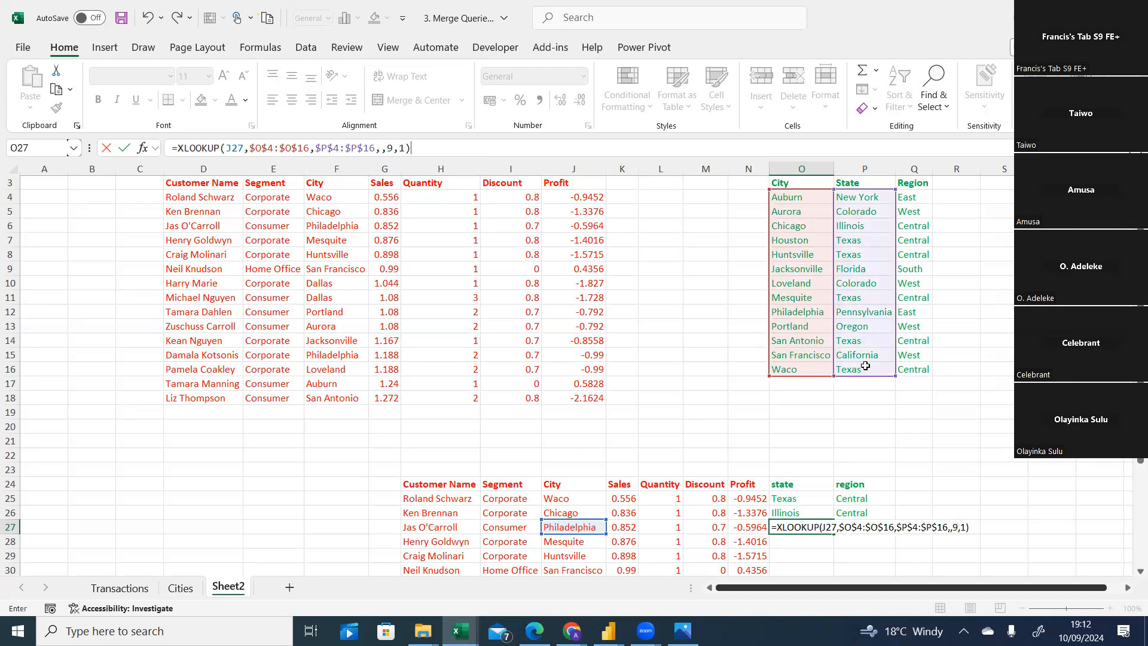
pyautogui.press('Return')
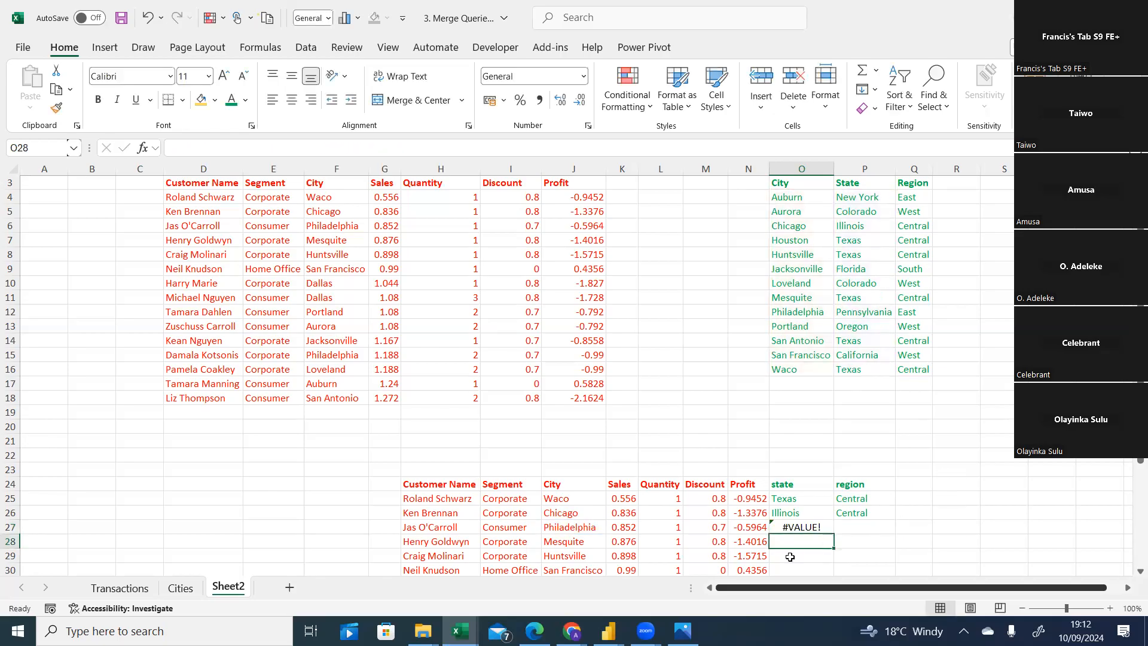
# Correct the state formula's match mode argument to 0 for an exact match.
pyautogui.click(802, 527)
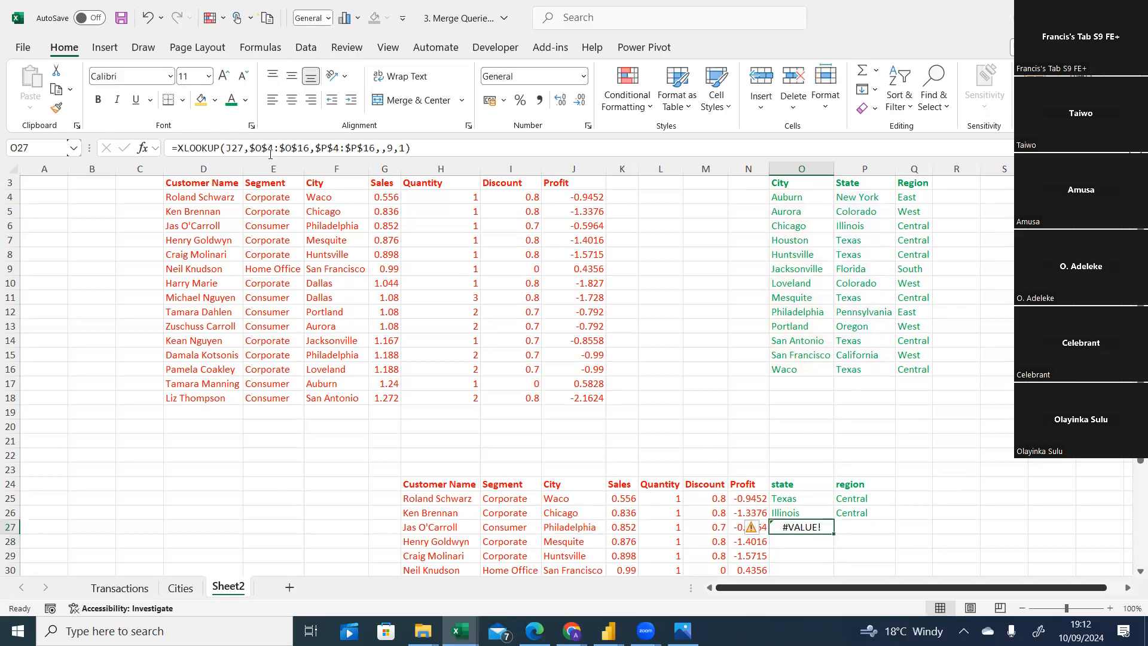
pyautogui.click(394, 148)
pyautogui.press('BackSpace')
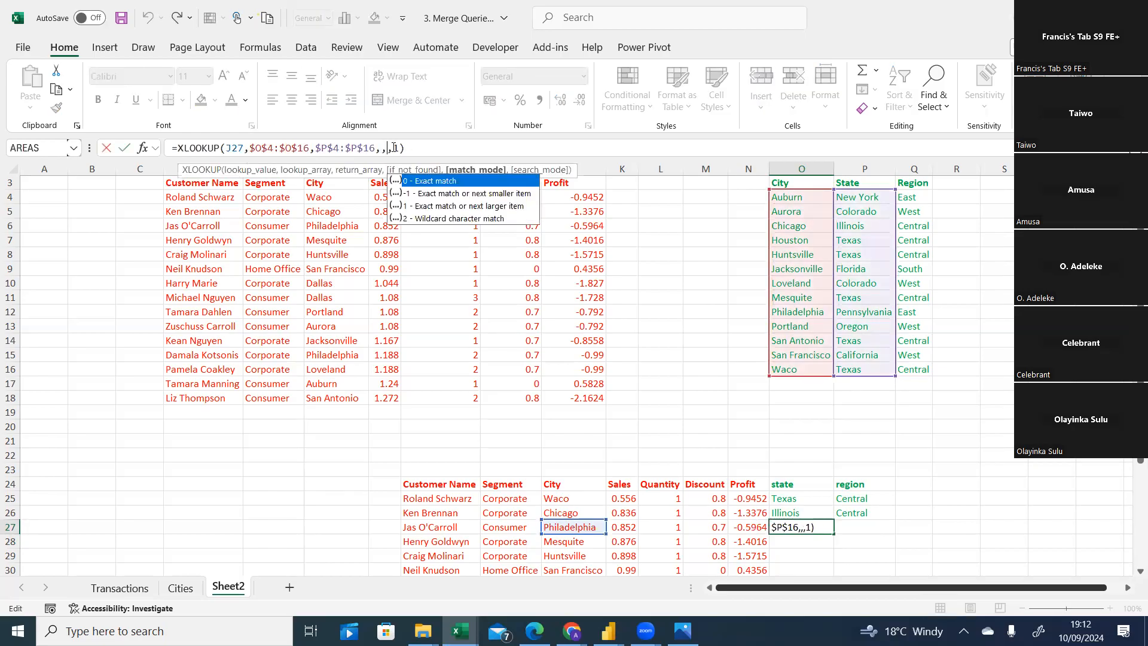
pyautogui.write('0')
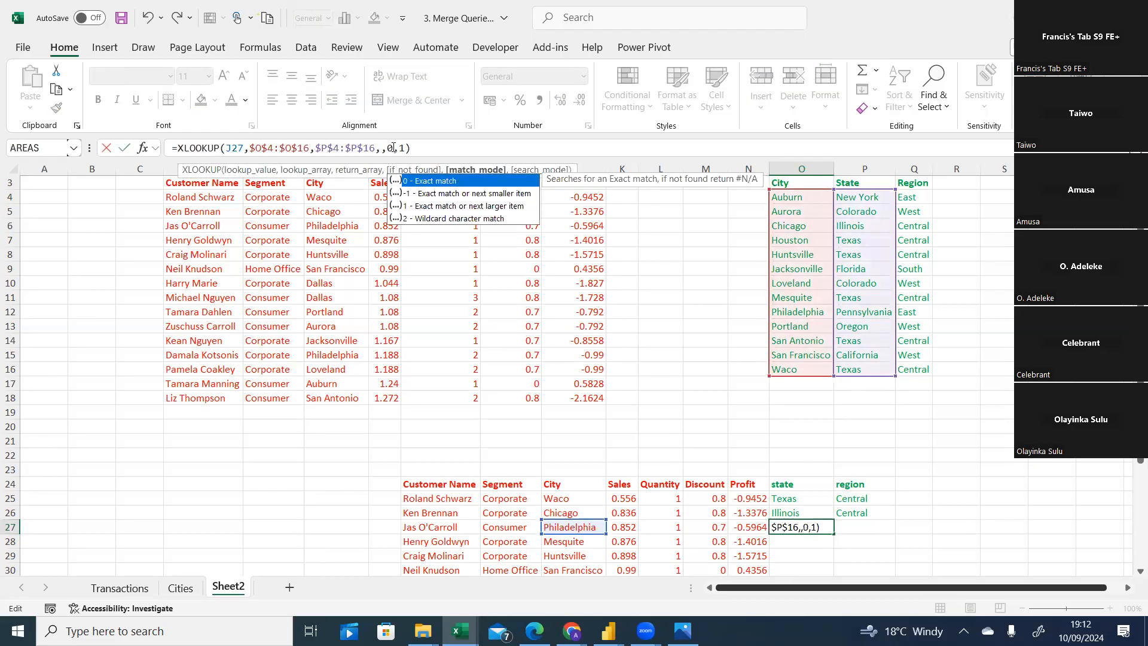
pyautogui.press('Return')
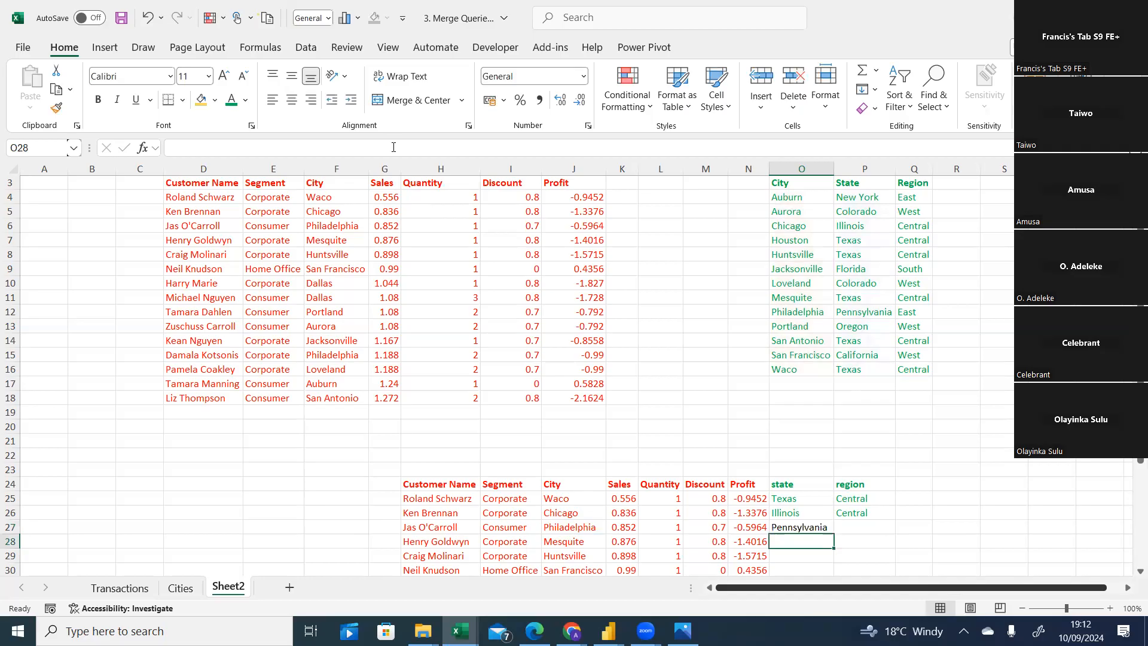
pyautogui.click(812, 527)
pyautogui.moveTo(834, 533); pyautogui.dragTo(818, 565)
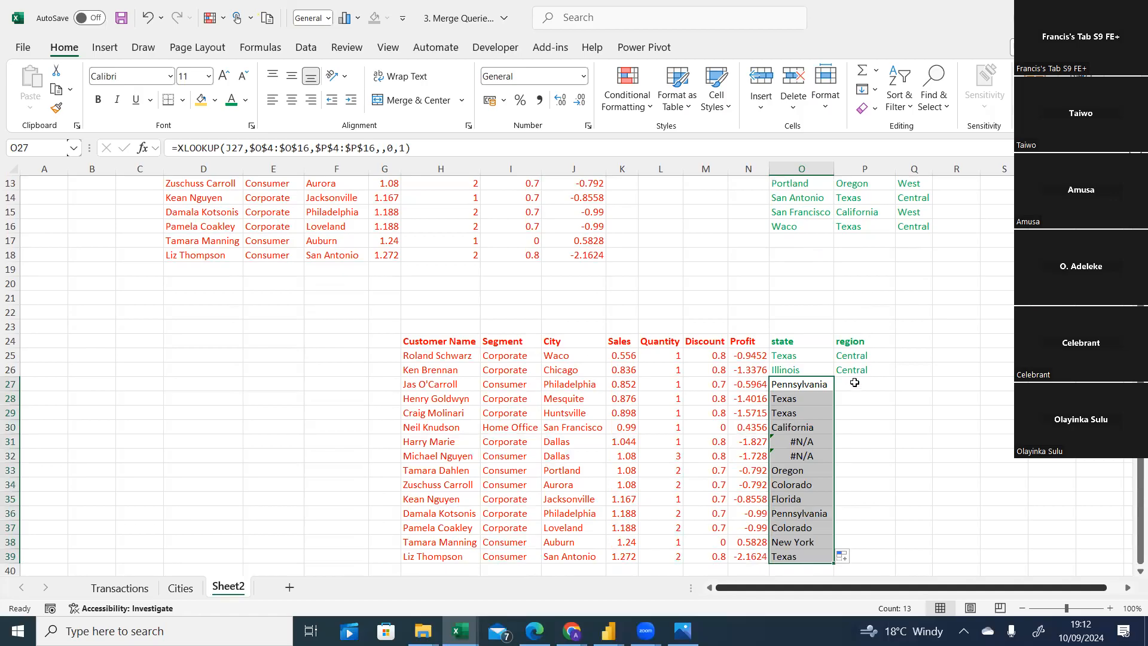
pyautogui.click(825, 384)
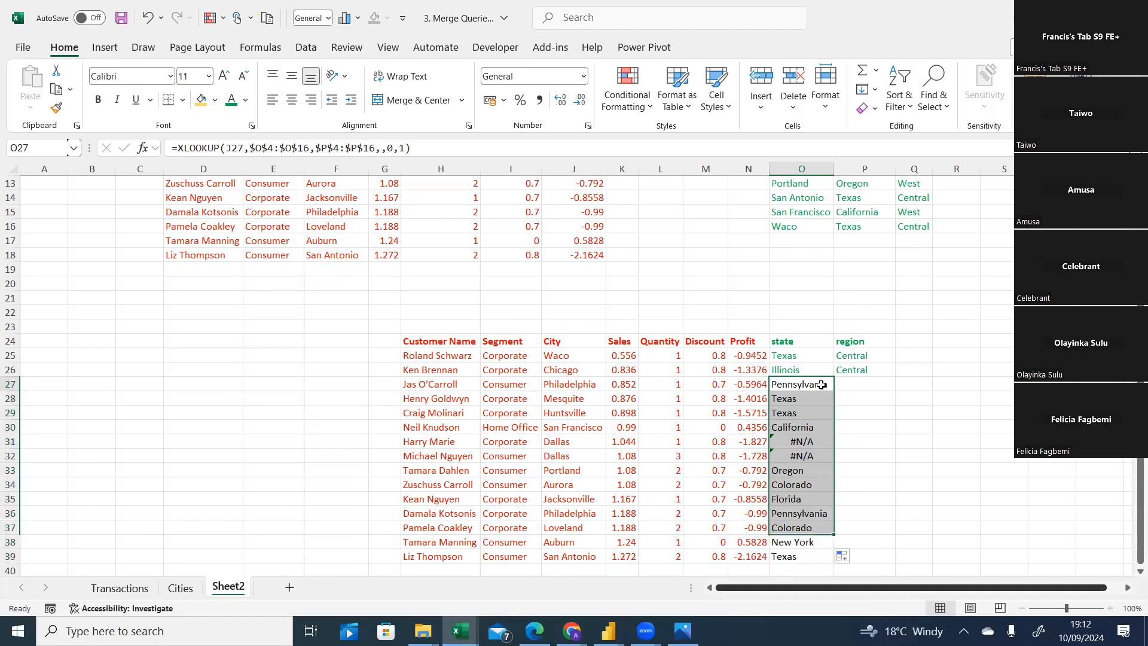
pyautogui.click(857, 384)
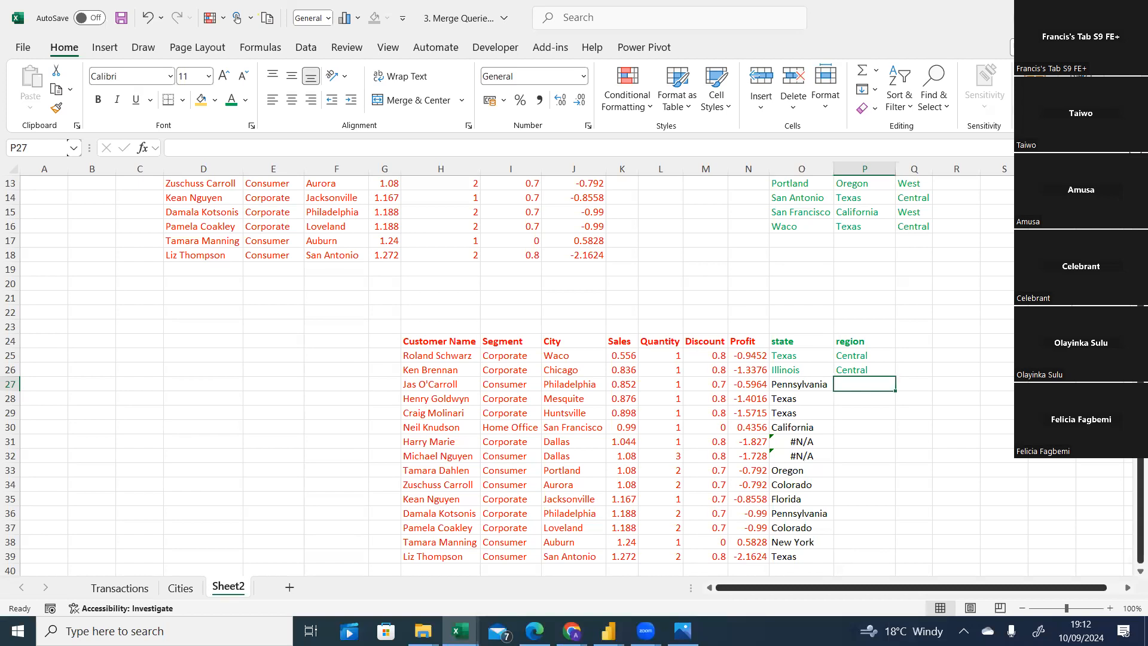
pyautogui.scroll(4, 574, 371)
pyautogui.scroll(-2, 574, 371)
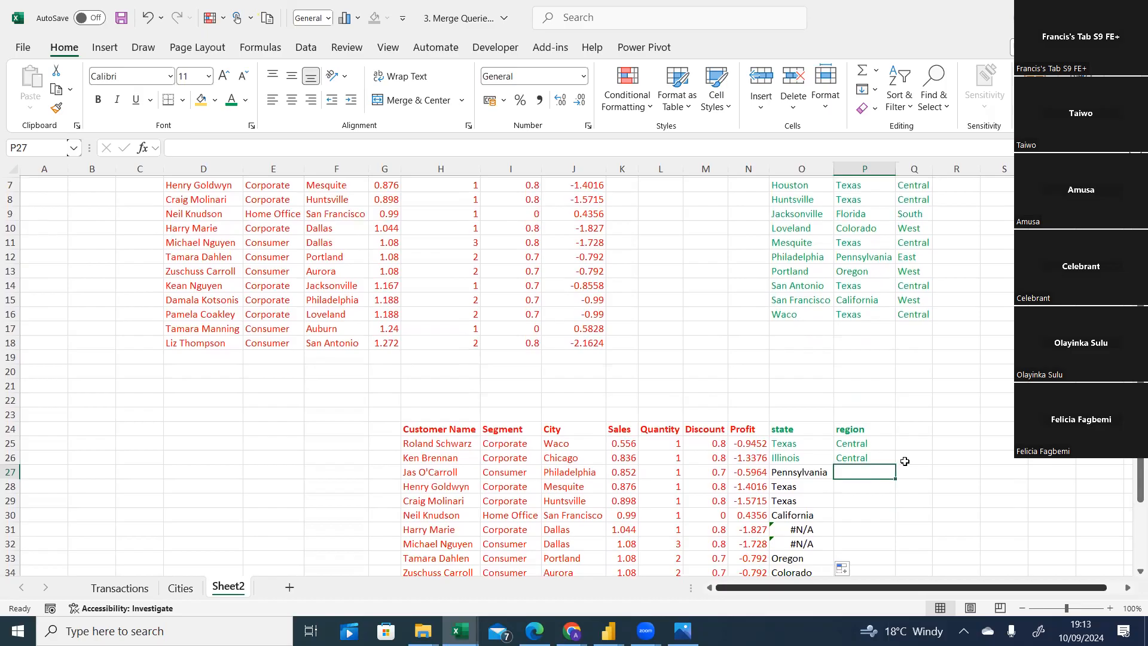
pyautogui.write('=xl')
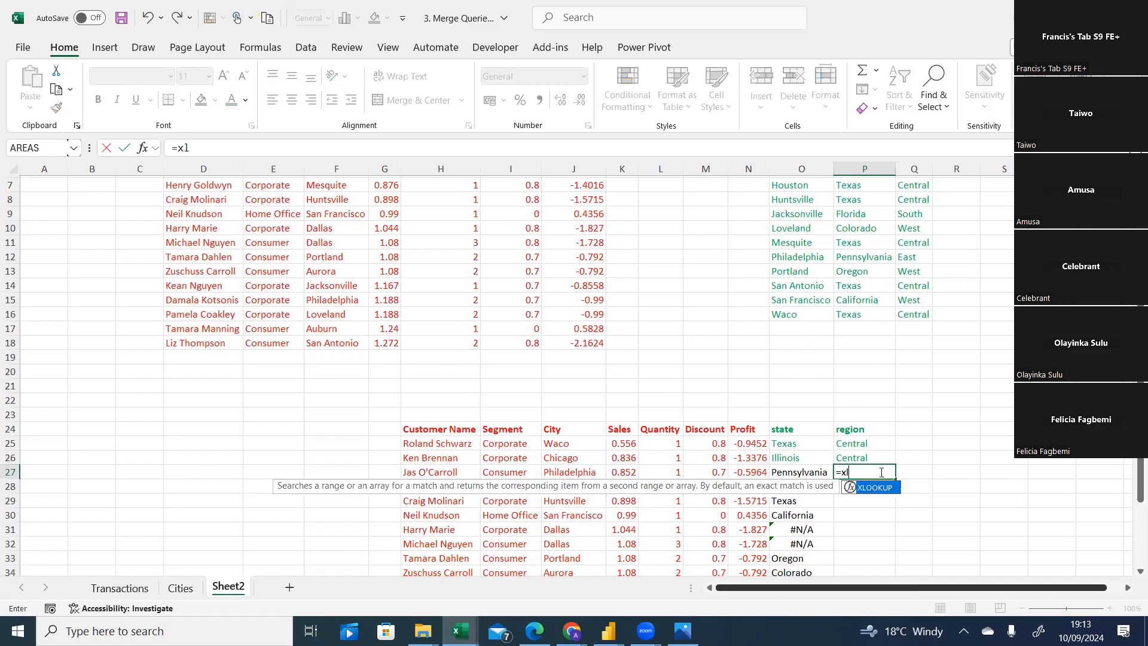
pyautogui.press('Tab')
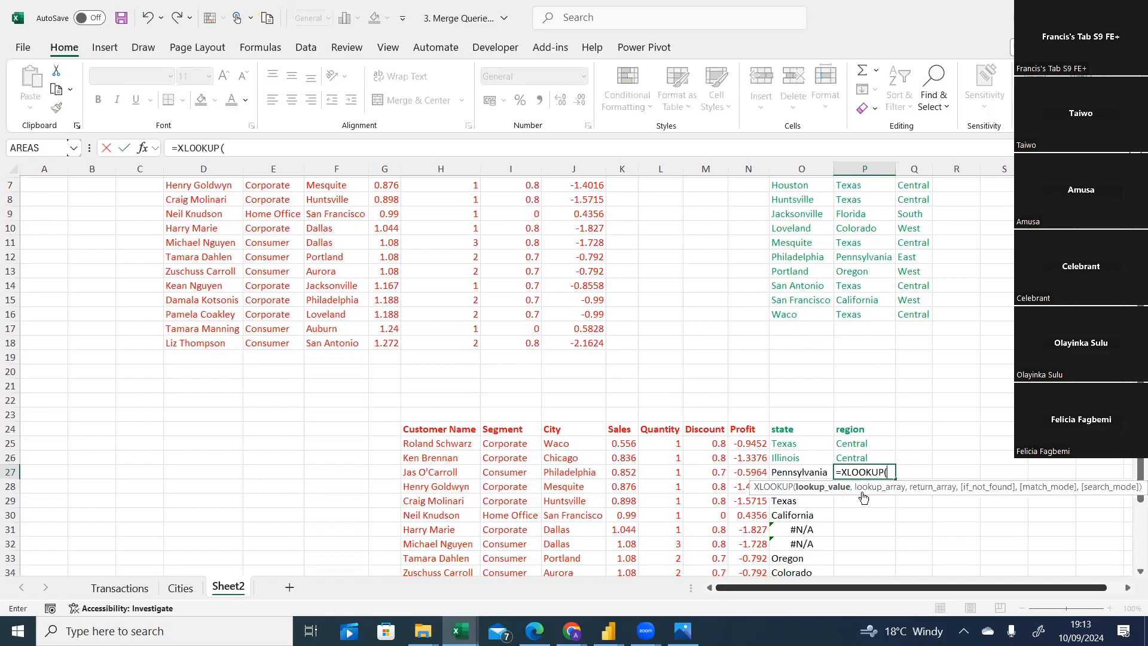
pyautogui.click(576, 474)
pyautogui.write(',')
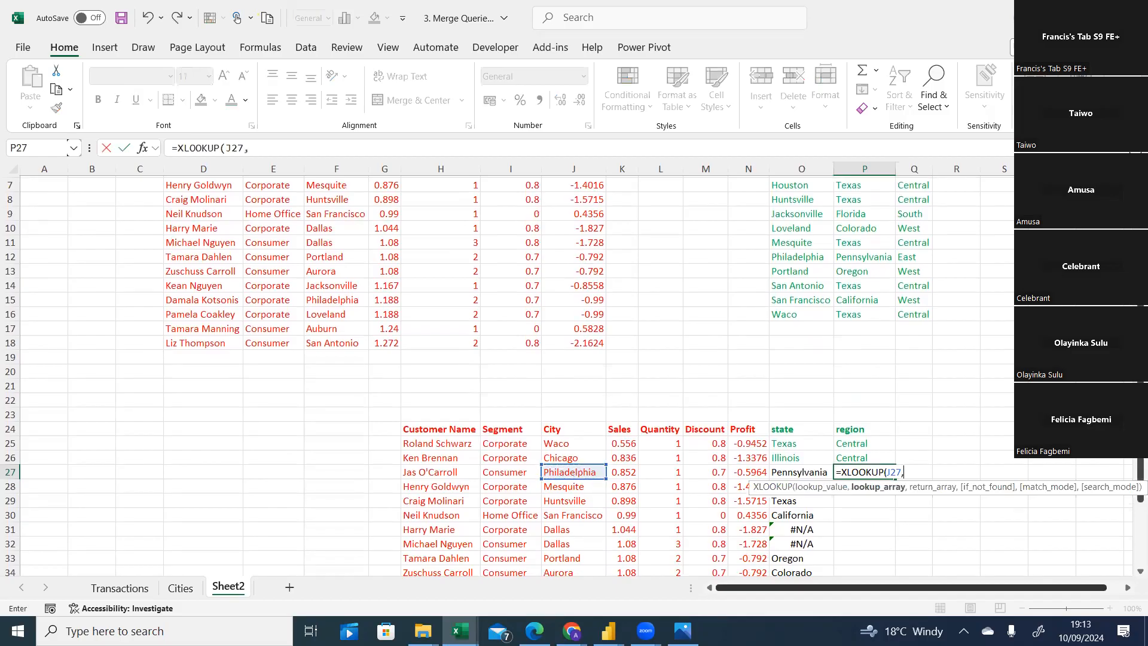
pyautogui.scroll(1, 1139, 469)
pyautogui.scroll(2, 1139, 469)
pyautogui.moveTo(787, 227); pyautogui.dragTo(796, 398)
pyautogui.press('F4')
pyautogui.write(',')
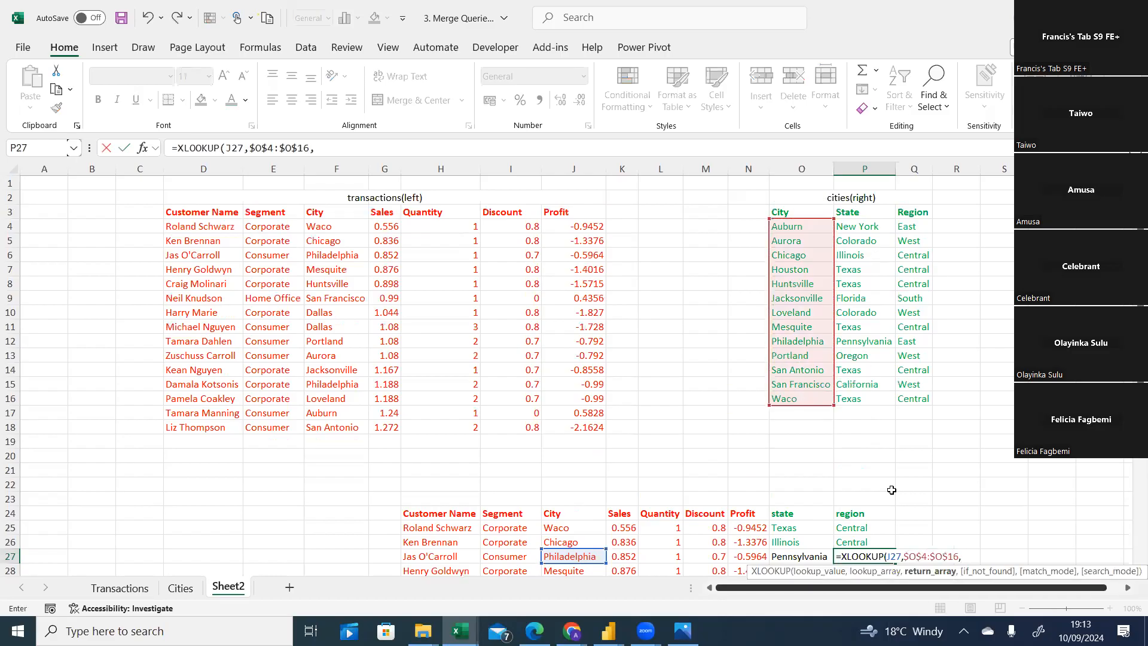
pyautogui.moveTo(910, 227); pyautogui.dragTo(919, 392)
pyautogui.moveTo(915, 226); pyautogui.dragTo(921, 399)
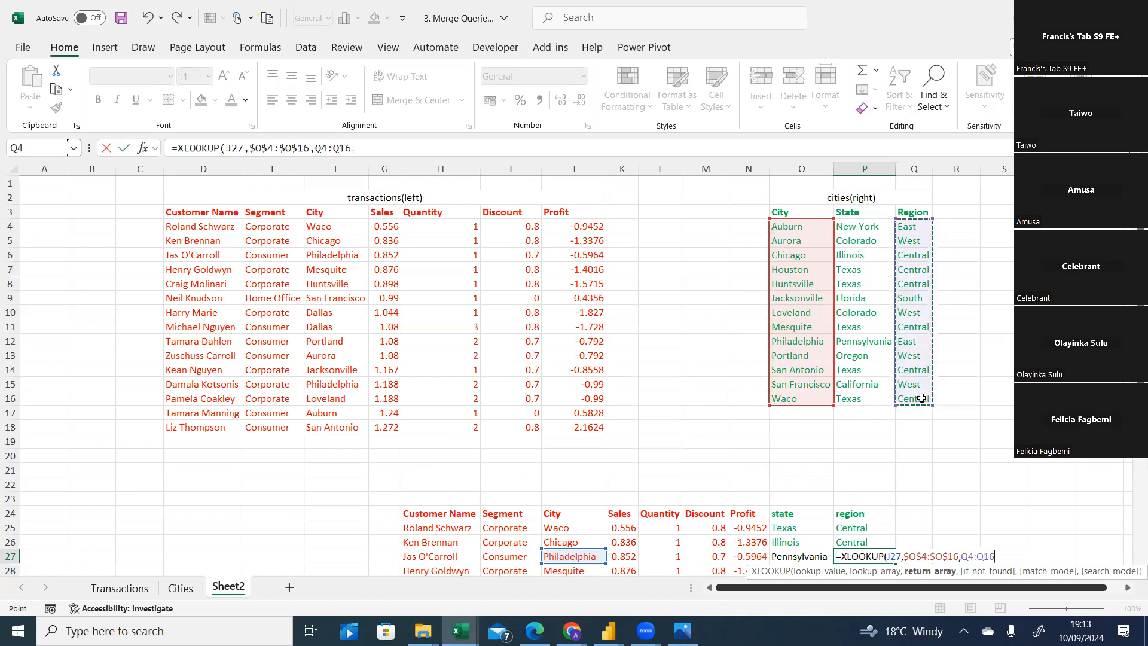
pyautogui.press('F4')
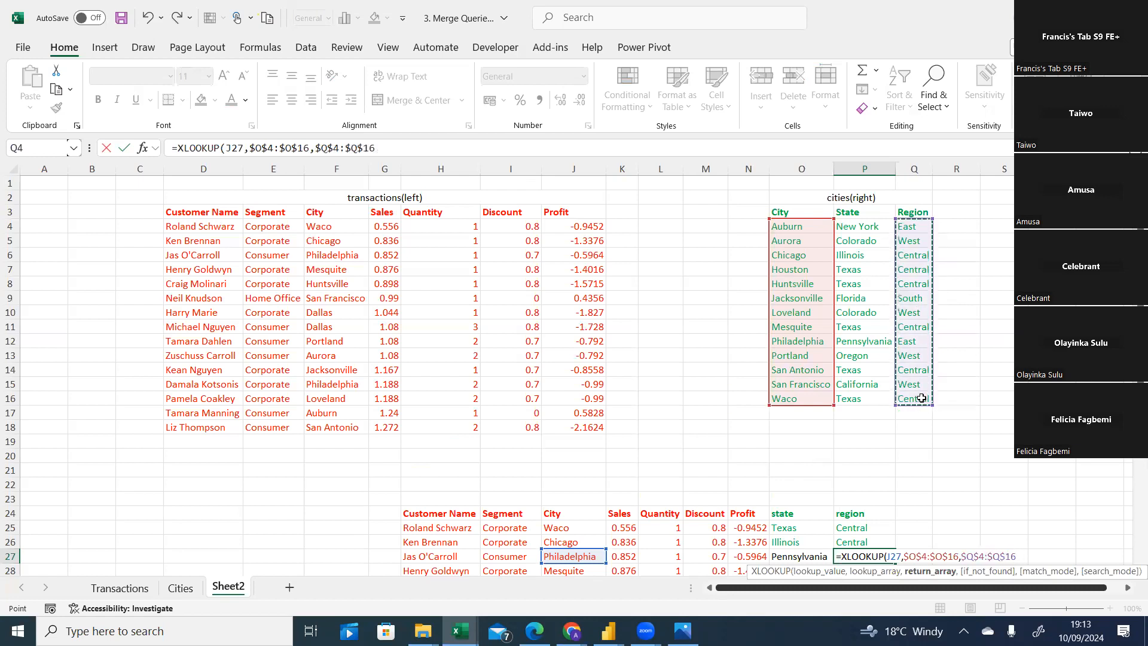
pyautogui.write(',')
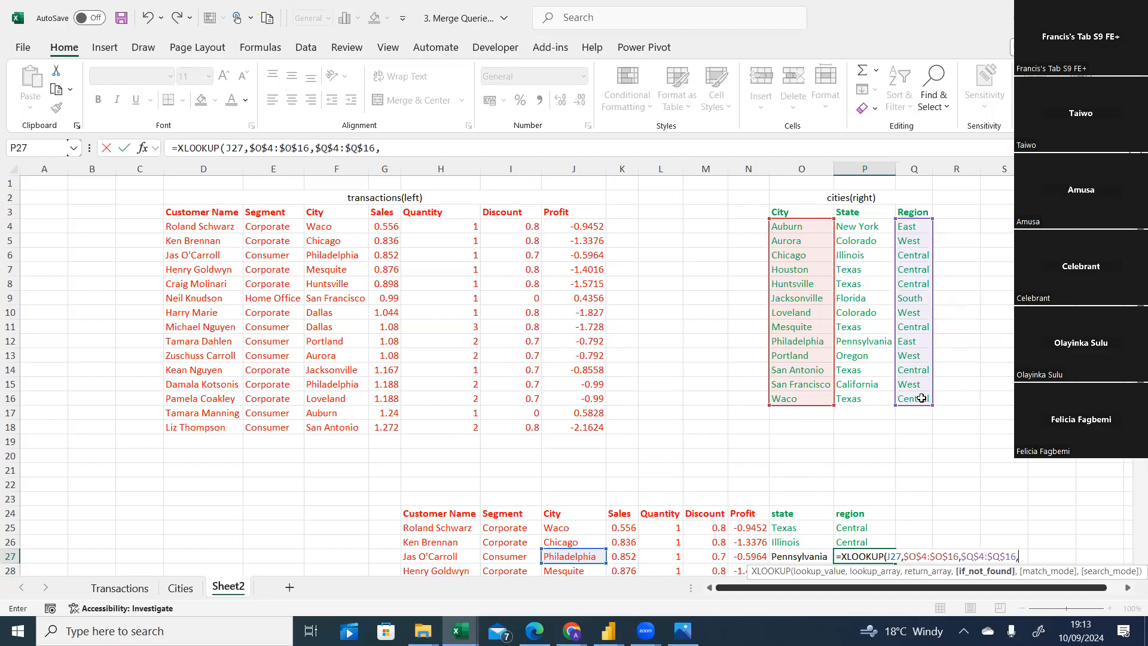
pyautogui.write(',0,')
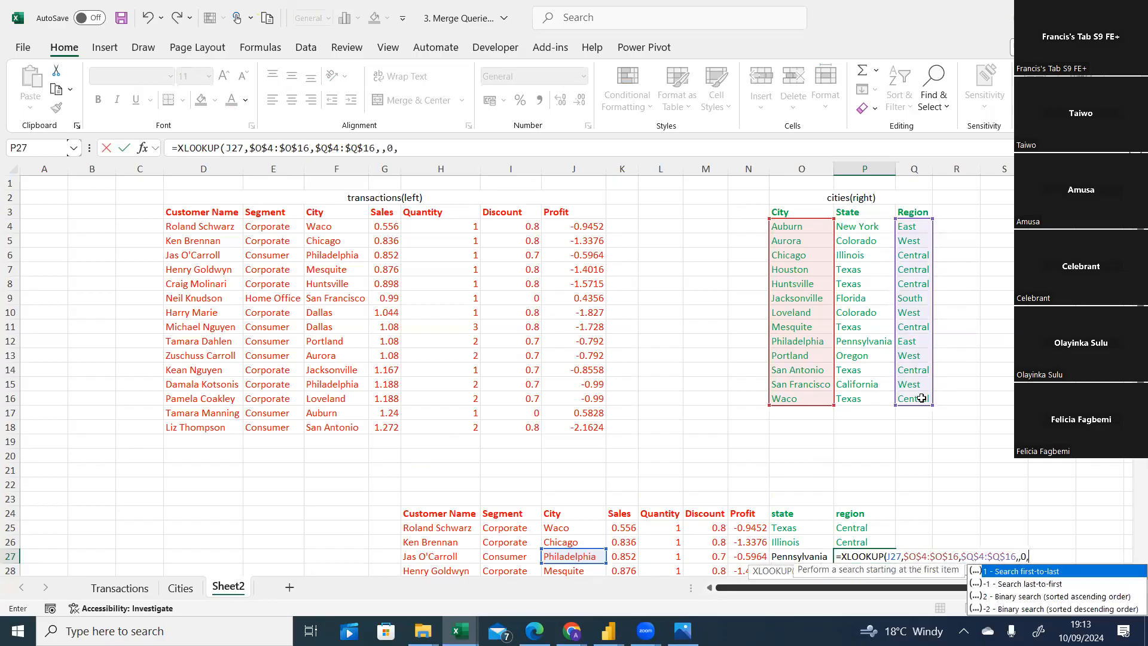
pyautogui.write('1)')
pyautogui.press('Return')
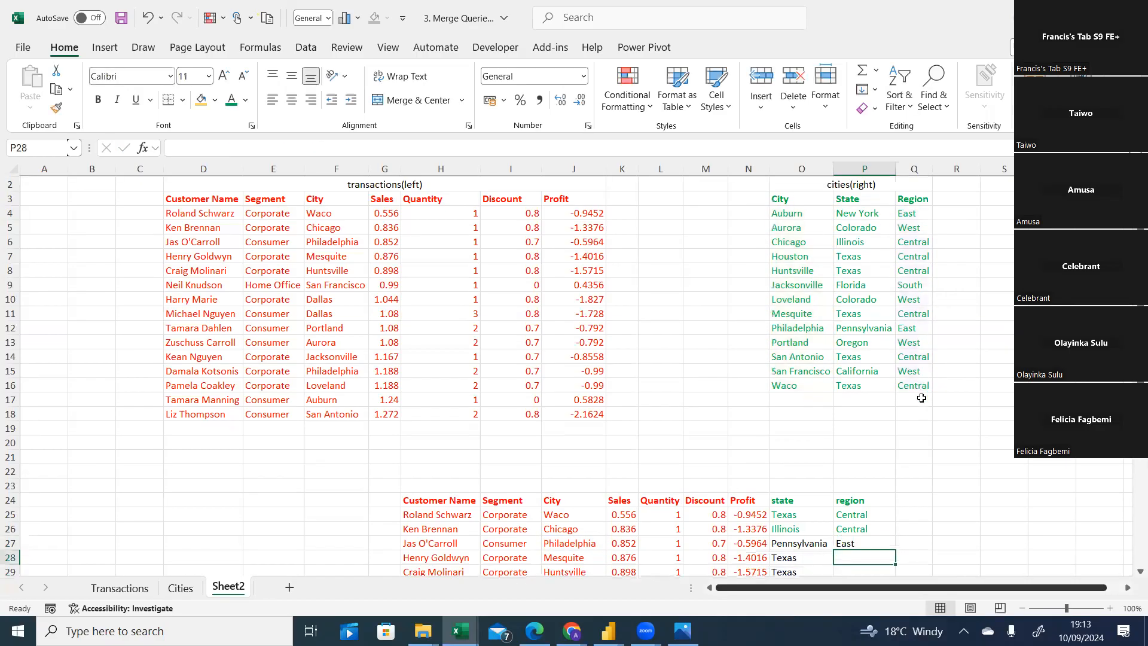
pyautogui.click(883, 538)
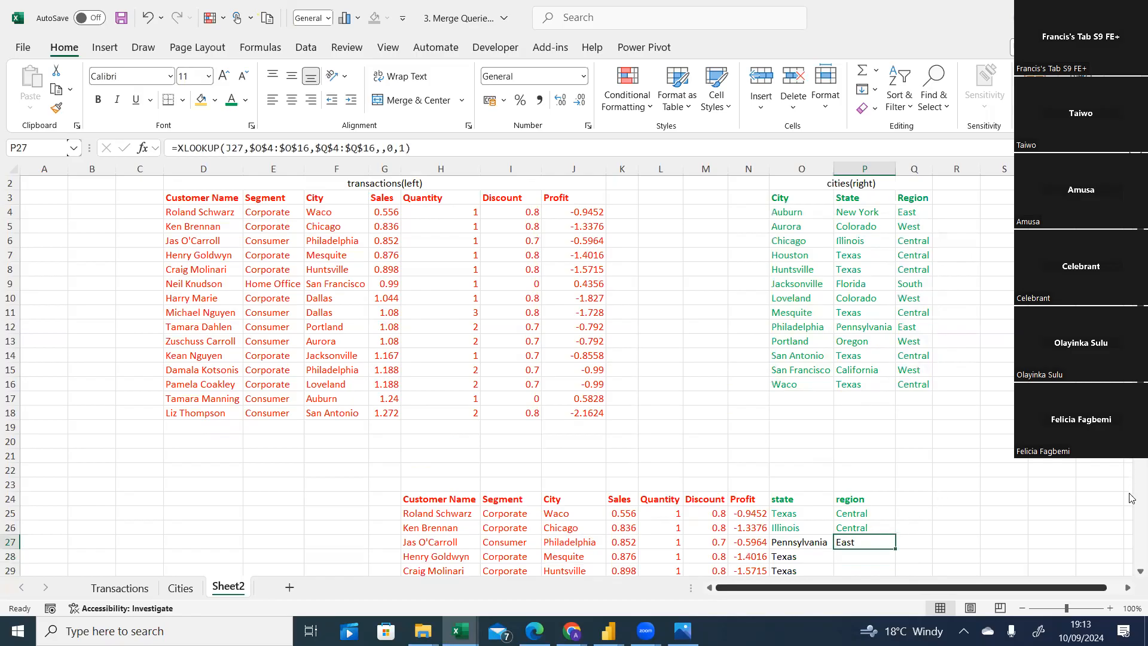
pyautogui.scroll(-4, 1129, 497)
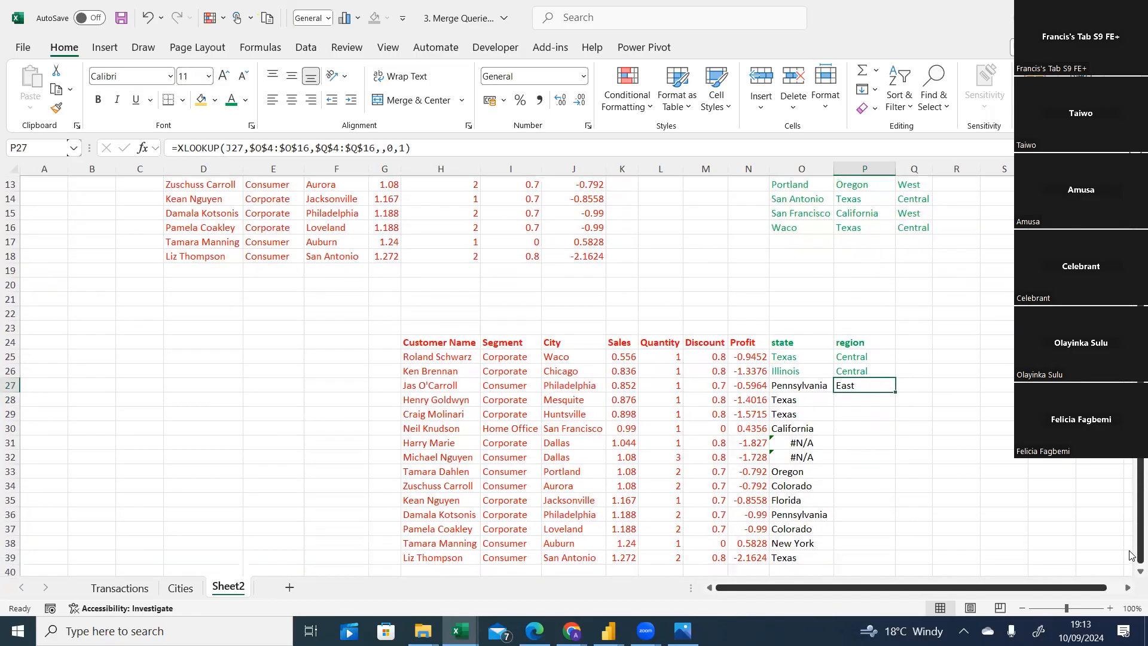
pyautogui.moveTo(893, 392); pyautogui.dragTo(890, 558)
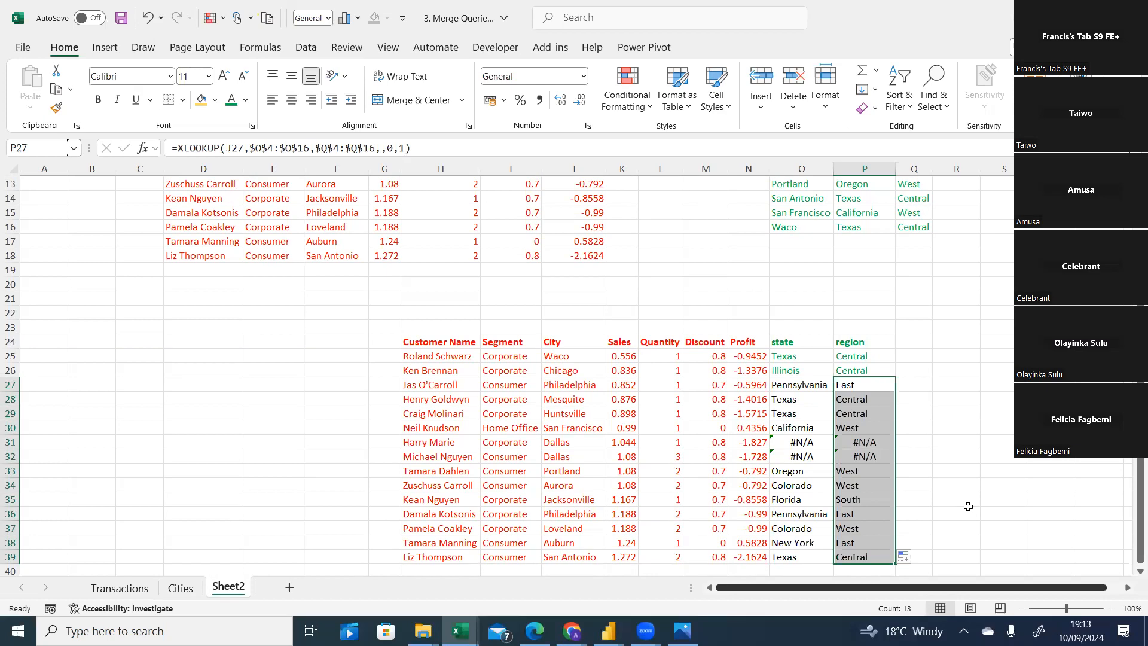
# Inspect the #N/A lookup results, then give the state and region result cells a green font like the Cities table.
pyautogui.click(983, 458)
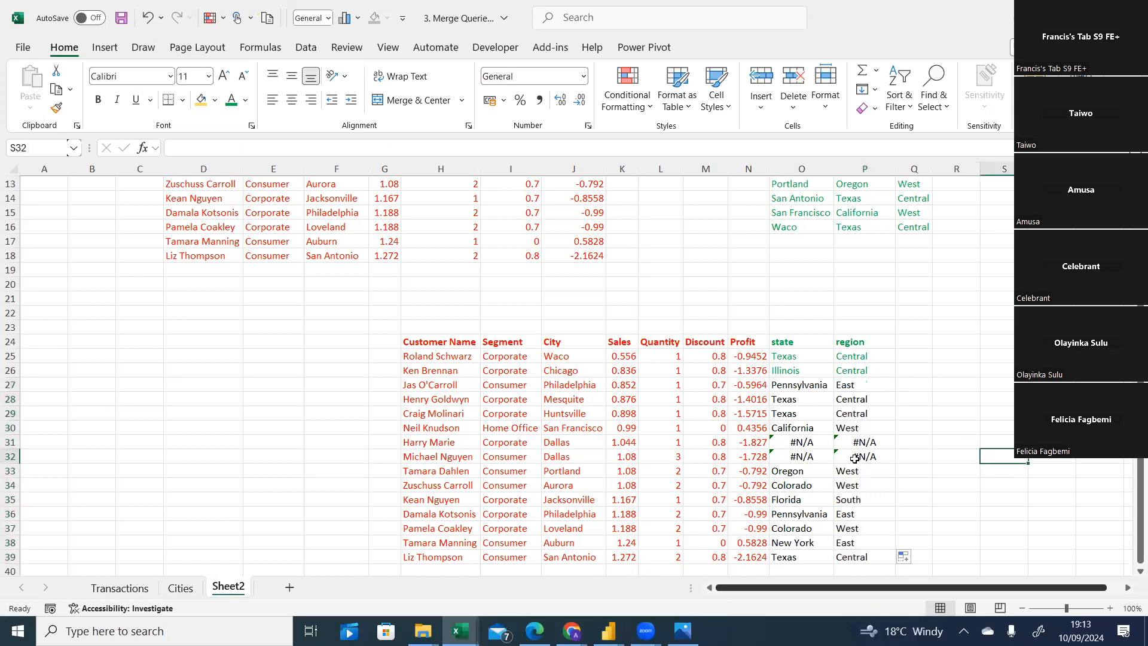
pyautogui.click(803, 444)
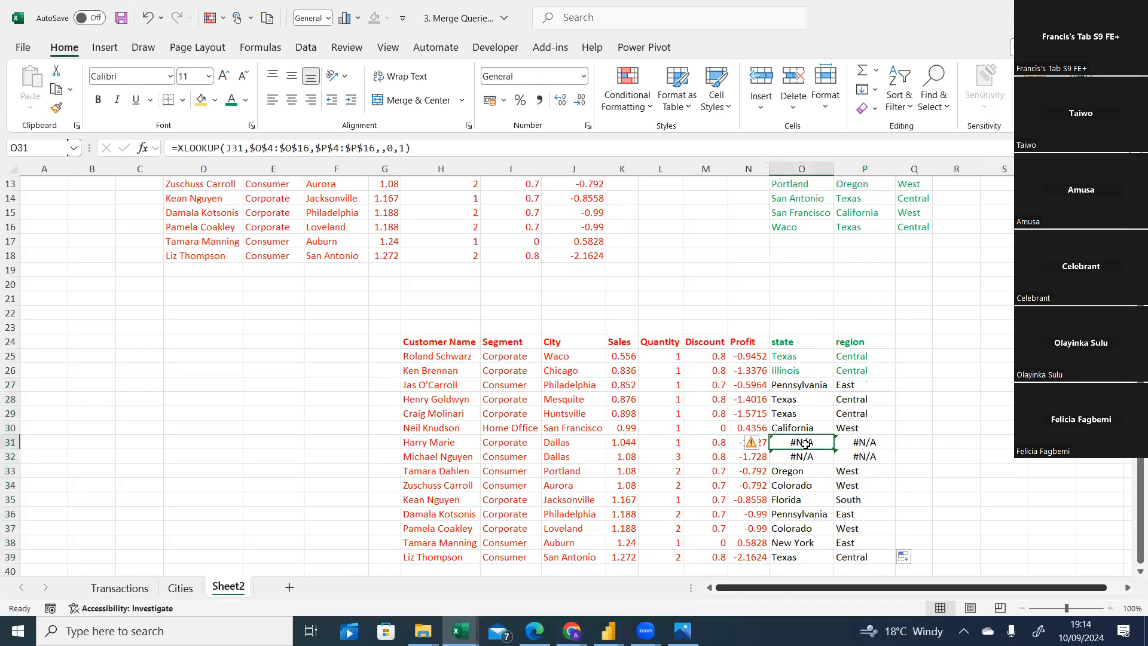
pyautogui.click(901, 415)
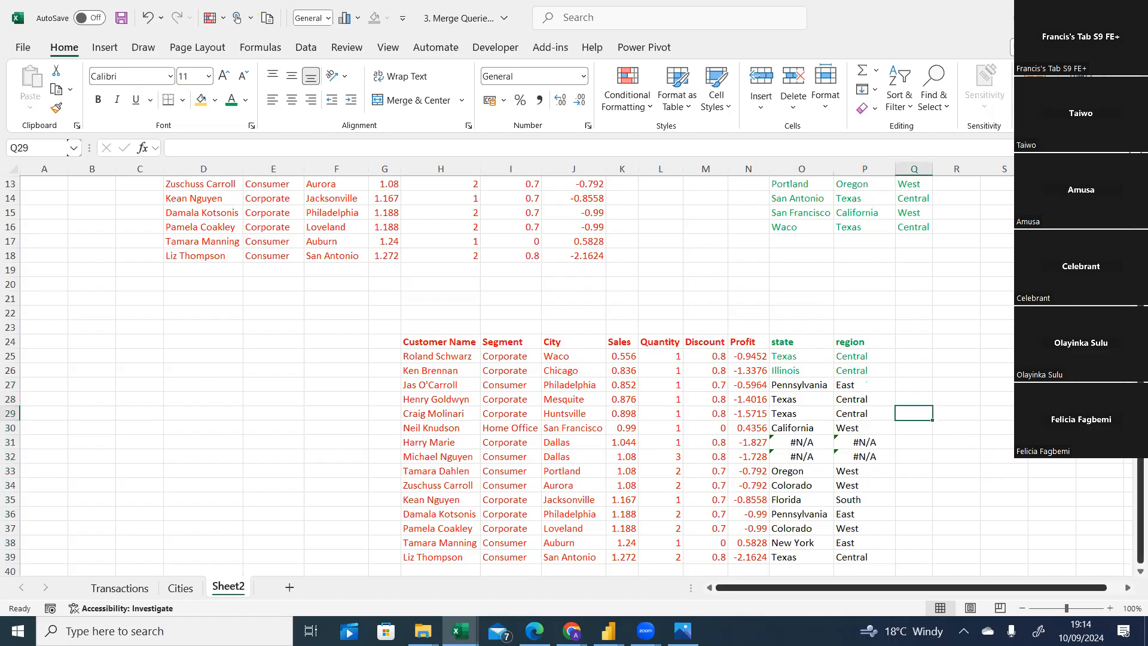
pyautogui.scroll(4, 573, 374)
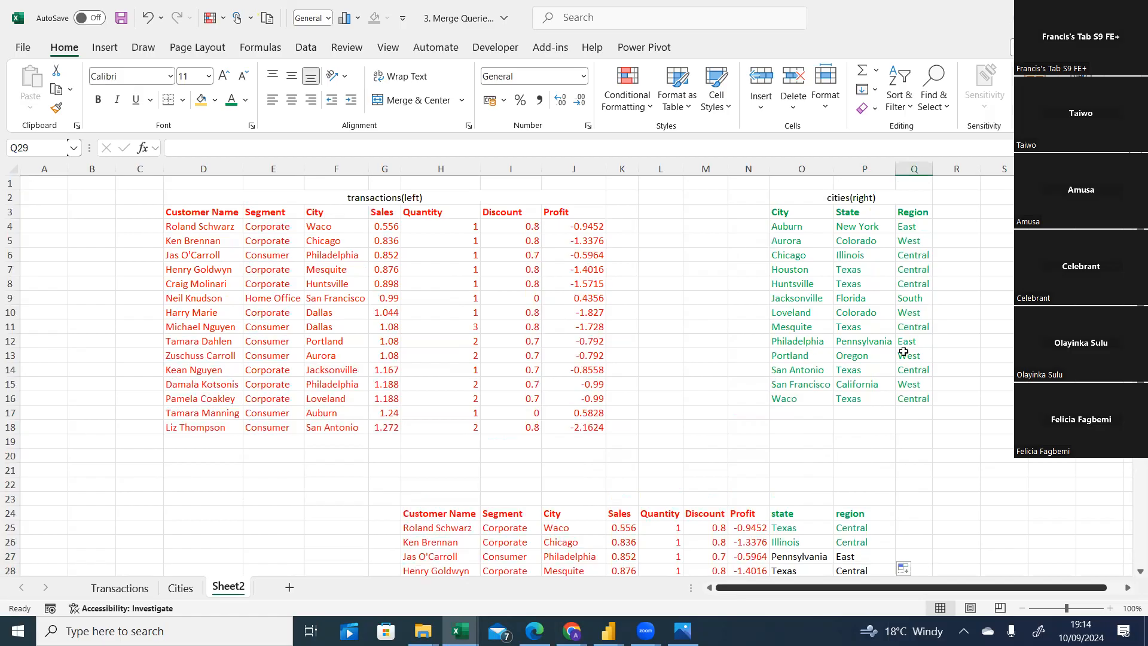
pyautogui.scroll(-4, 1128, 478)
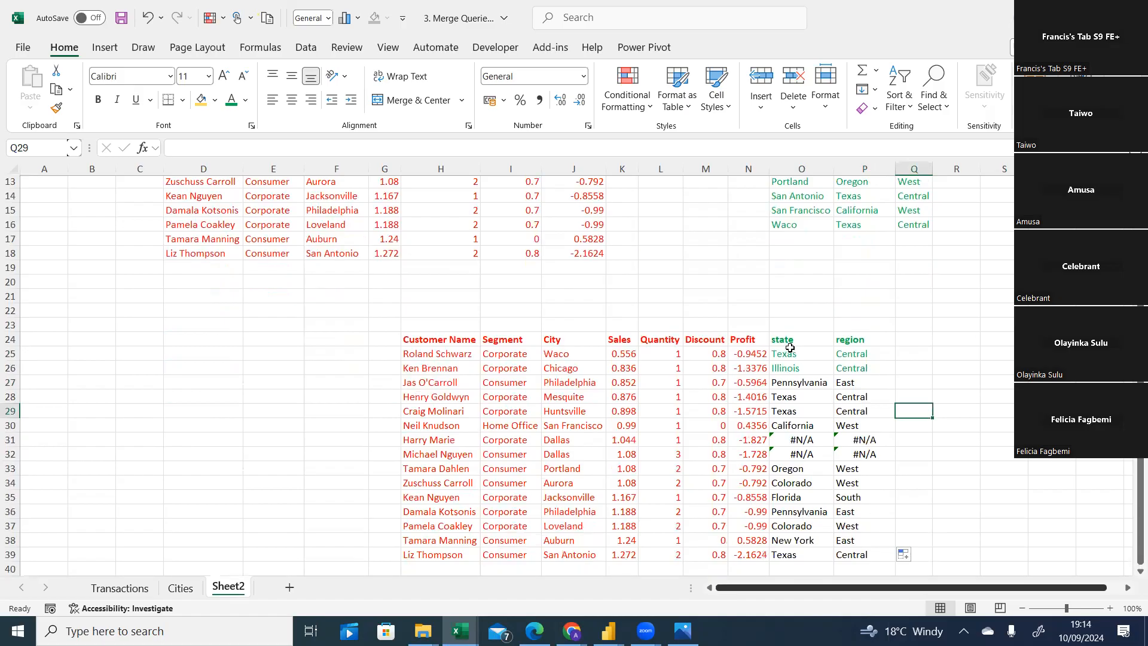
pyautogui.moveTo(789, 352); pyautogui.dragTo(849, 550)
pyautogui.click(231, 100)
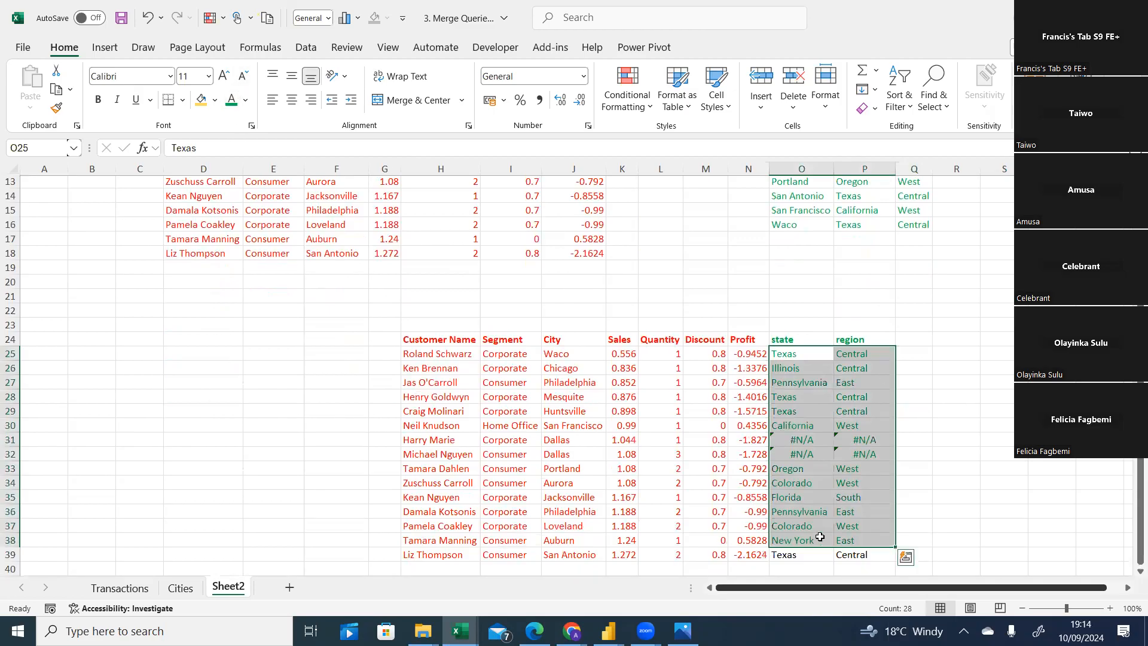
pyautogui.click(932, 526)
pyautogui.moveTo(778, 541); pyautogui.dragTo(852, 559)
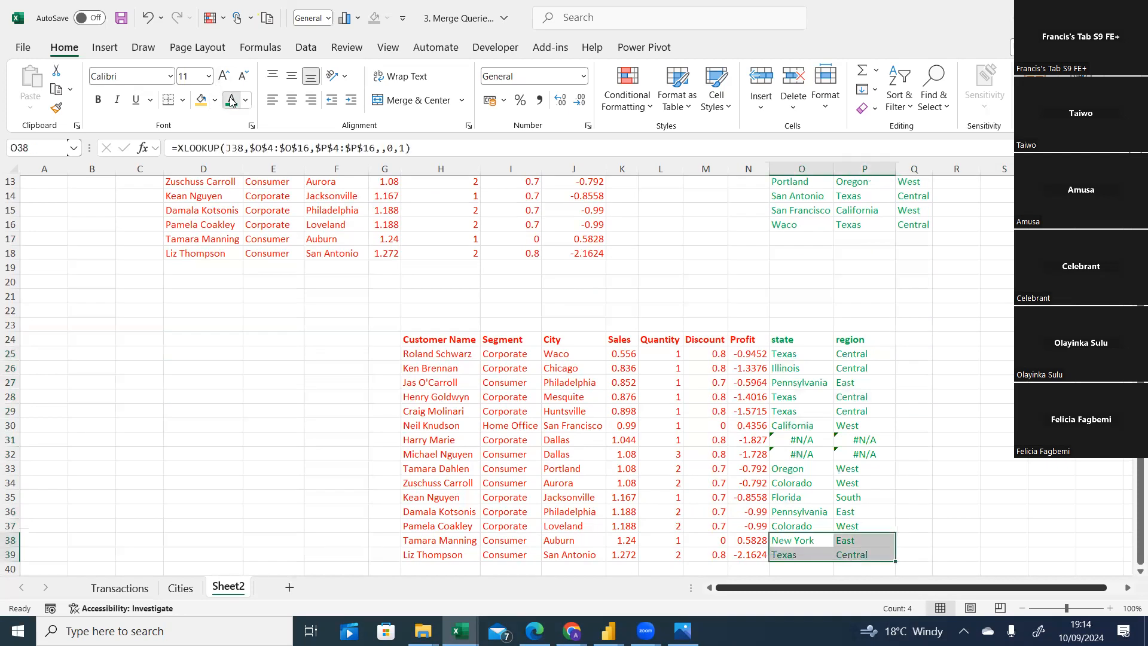
pyautogui.click(939, 455)
pyautogui.click(801, 444)
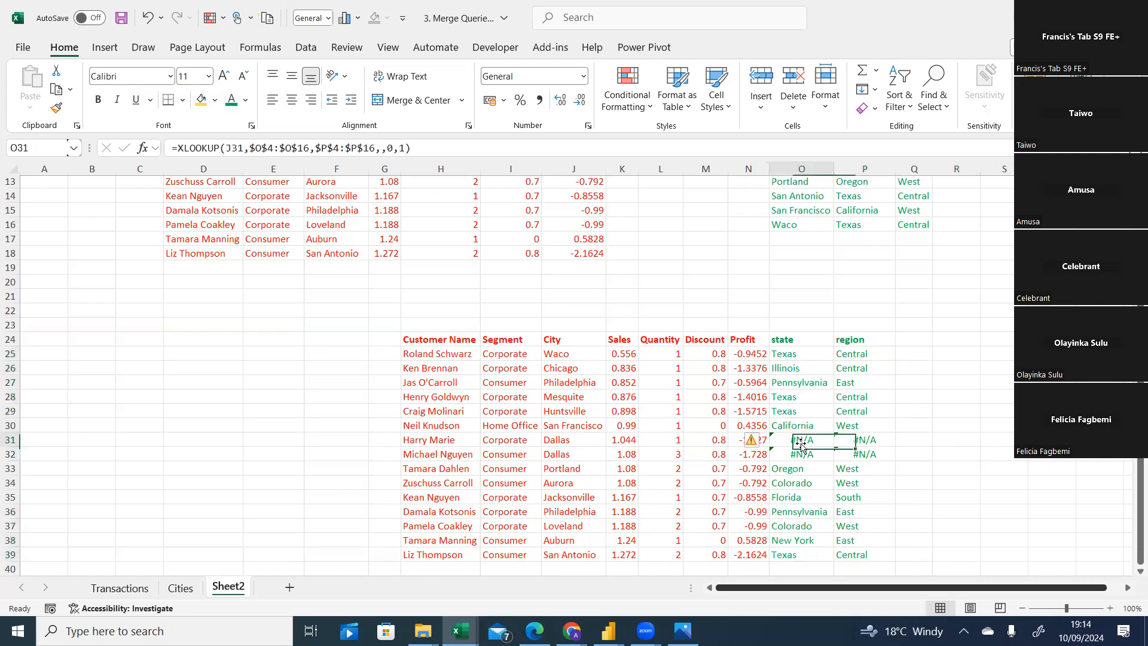
pyautogui.write('null')
pyautogui.press('Return')
pyautogui.rightClick(806, 455)
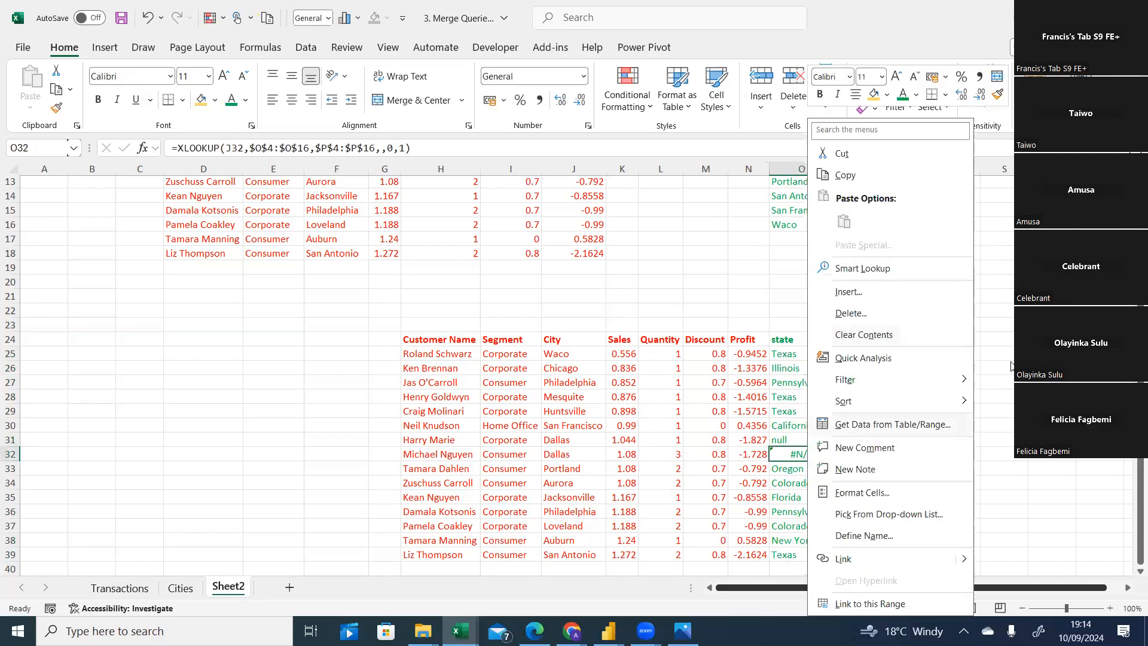
pyautogui.click(801, 453)
pyautogui.write('ny')
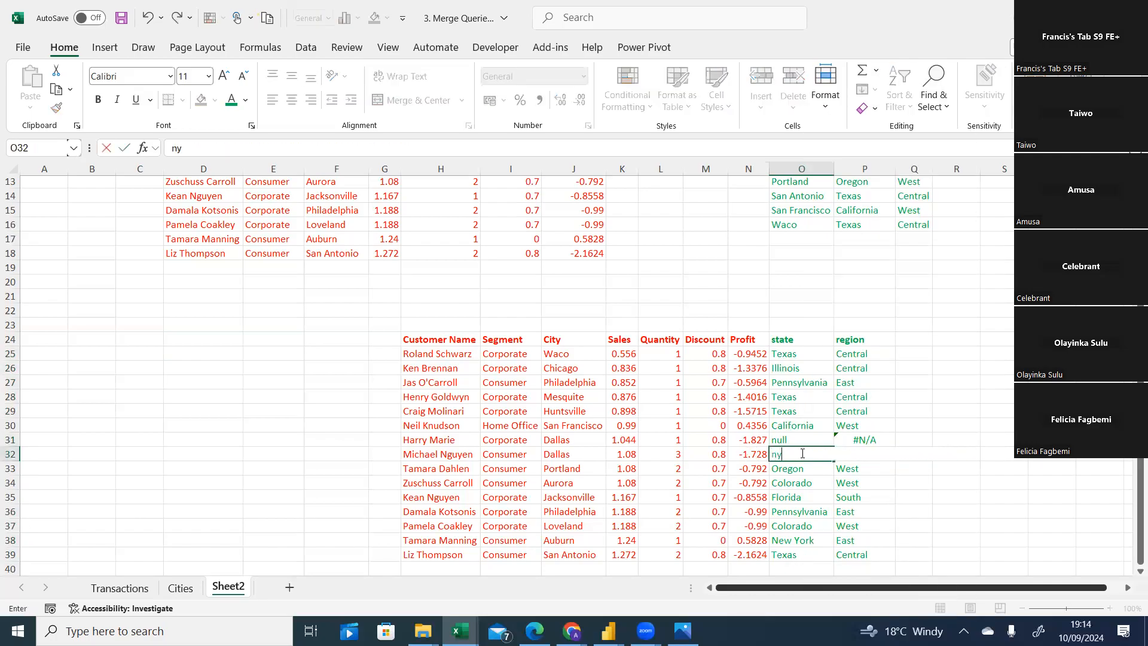
pyautogui.write('ull')
pyautogui.click(851, 440)
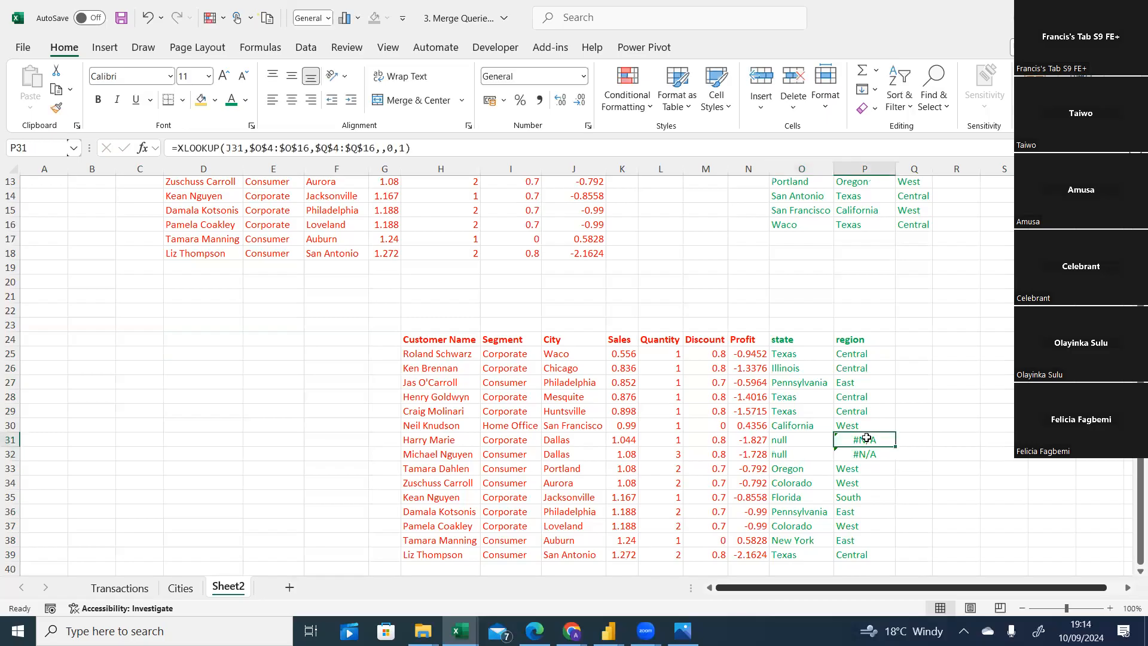
pyautogui.write('null')
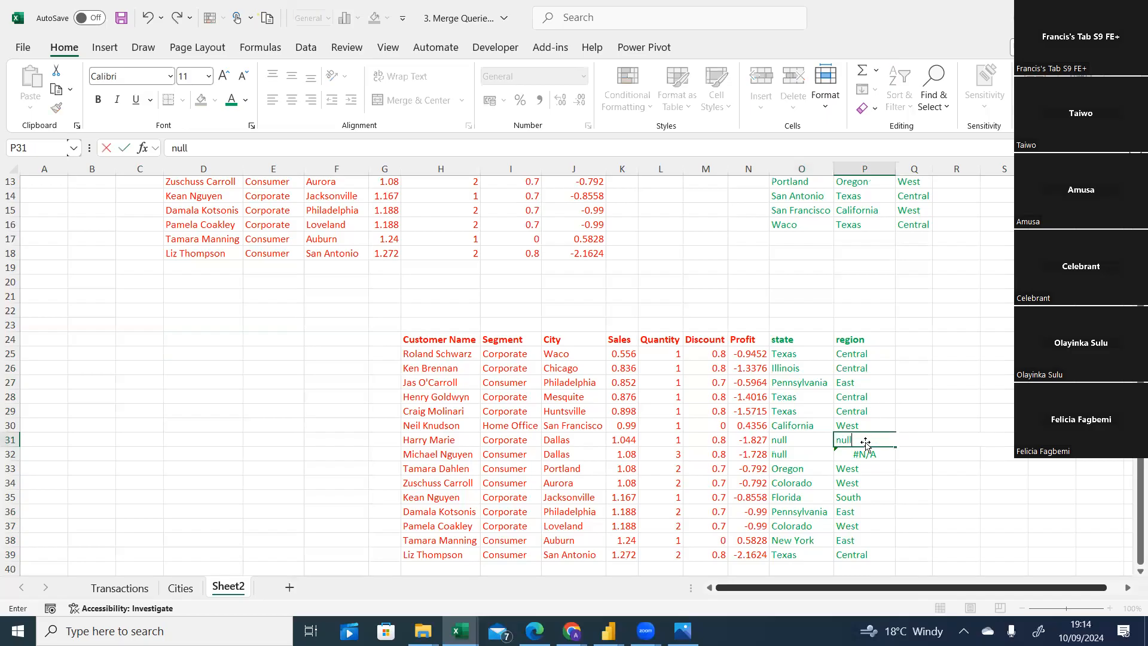
pyautogui.click(864, 454)
pyautogui.write('nu')
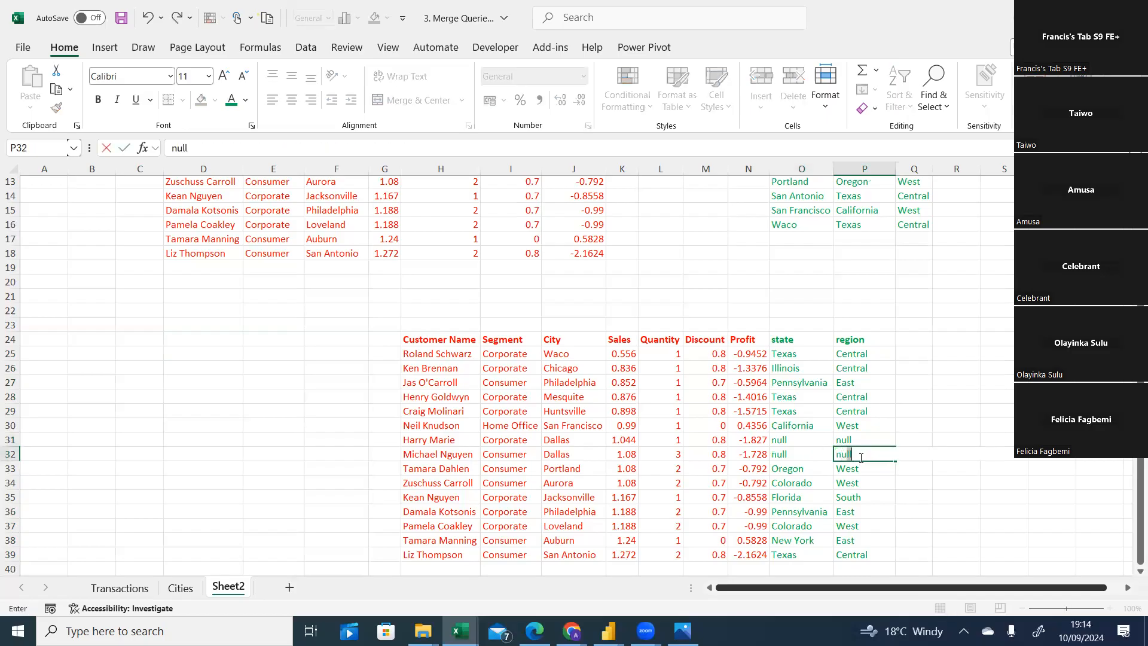
pyautogui.write('ll')
pyautogui.click(920, 411)
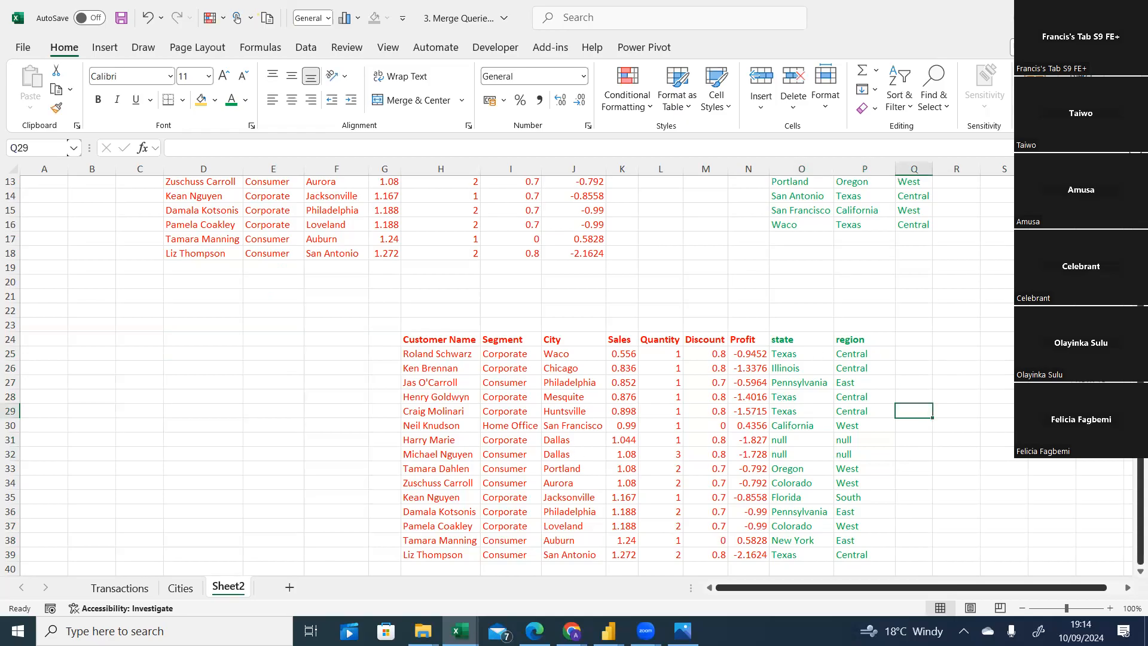
# Add a city header in the column beside region.
pyautogui.scroll(4, 786, 212)
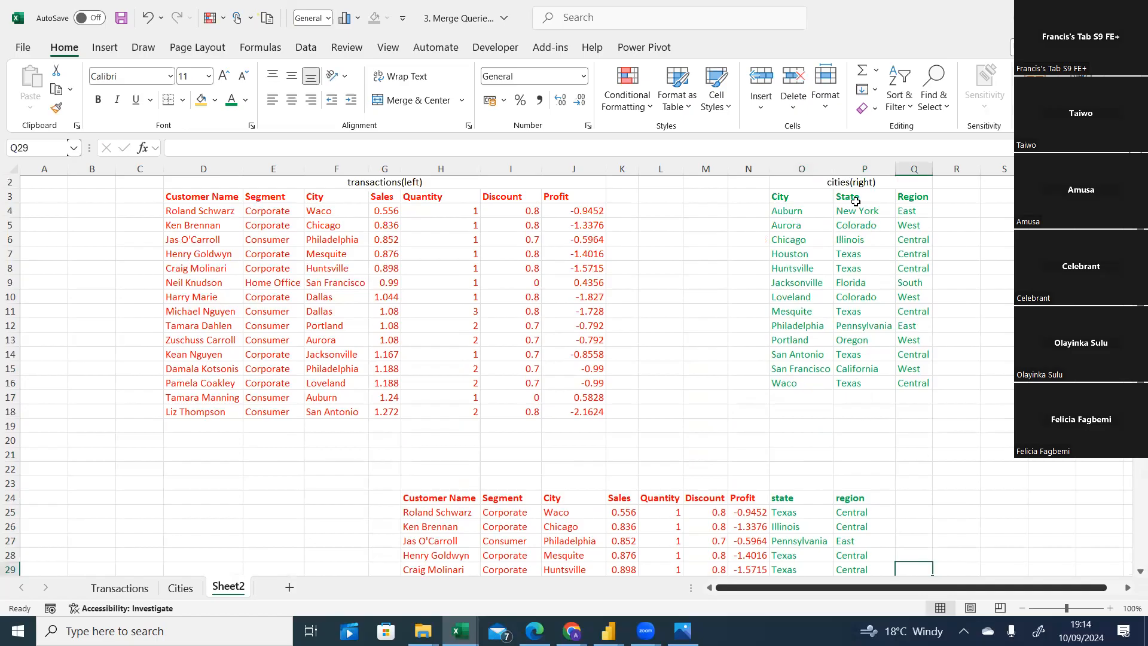
pyautogui.scroll(-4, 568, 370)
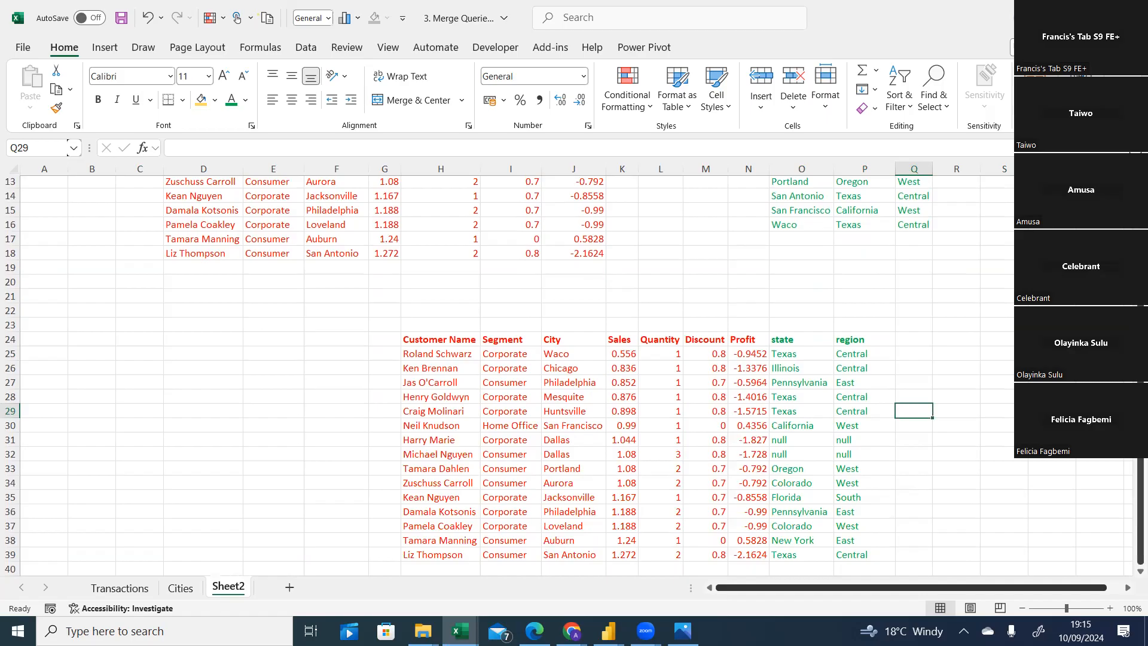
pyautogui.scroll(4, 951, 325)
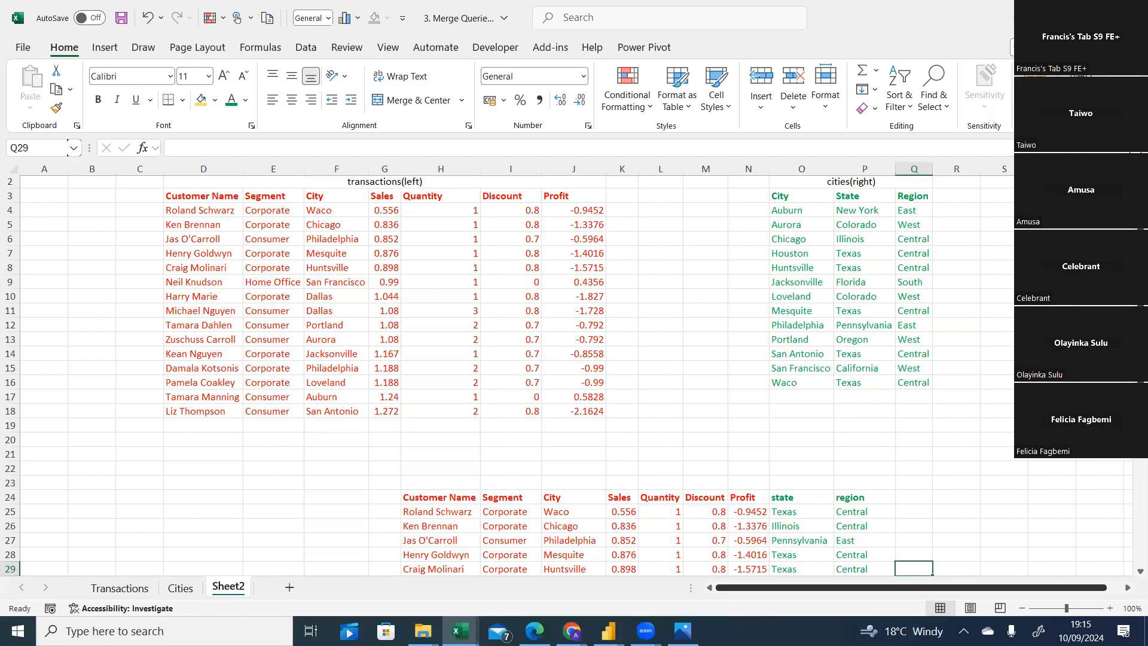
pyautogui.scroll(-3, 573, 371)
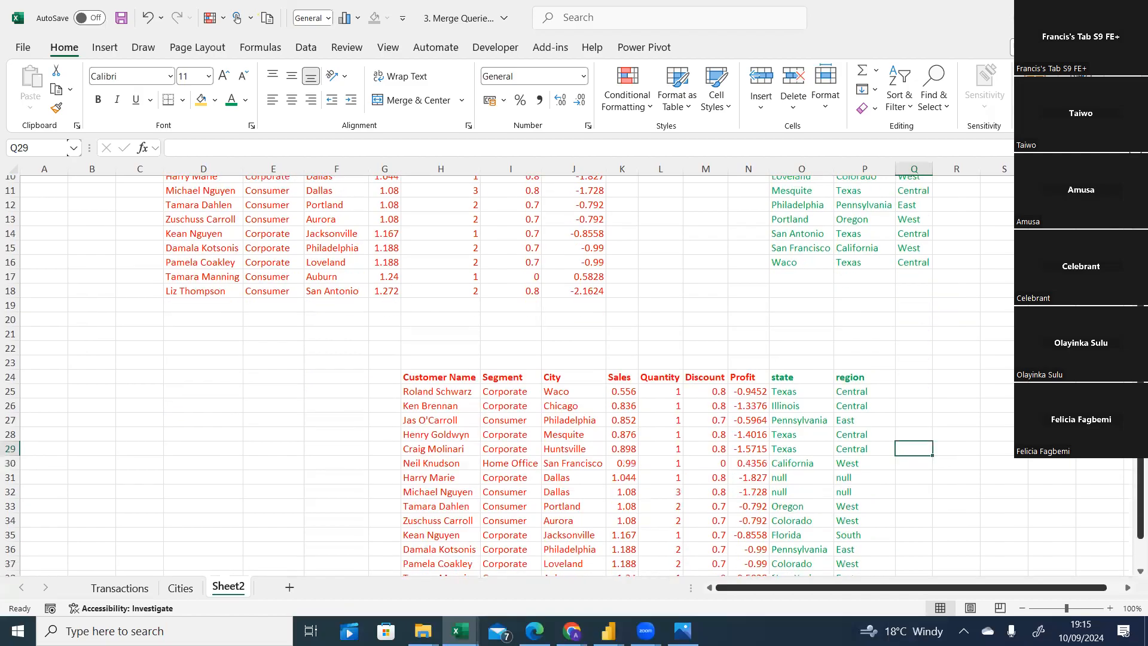
pyautogui.click(941, 377)
pyautogui.write('c')
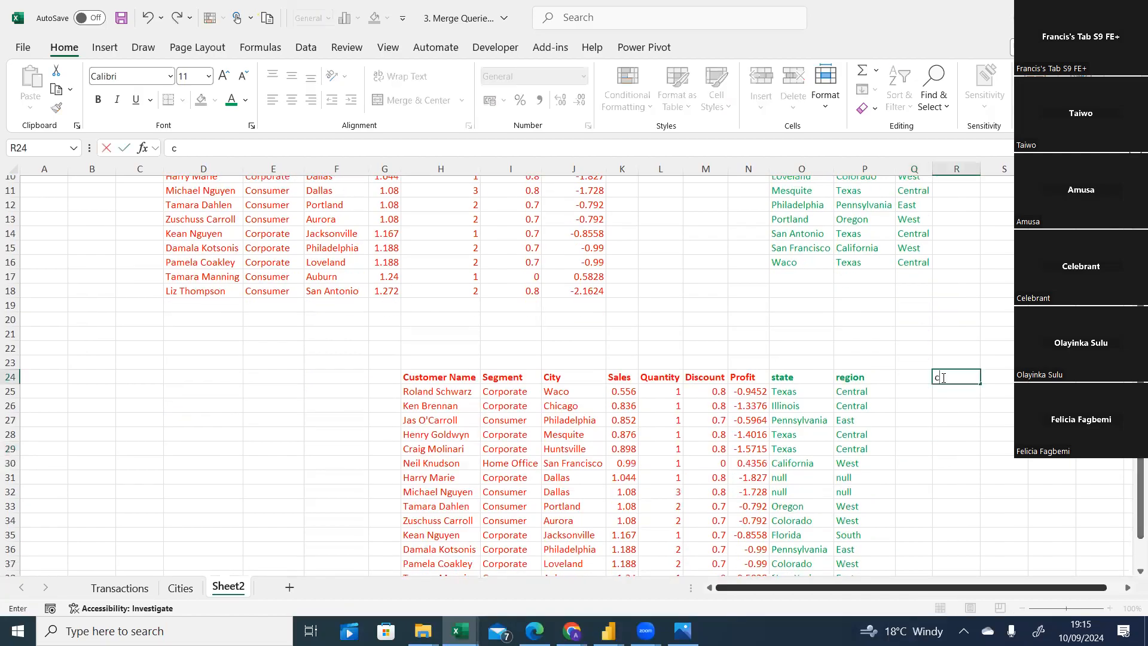
pyautogui.write('ity')
pyautogui.press('Tab')
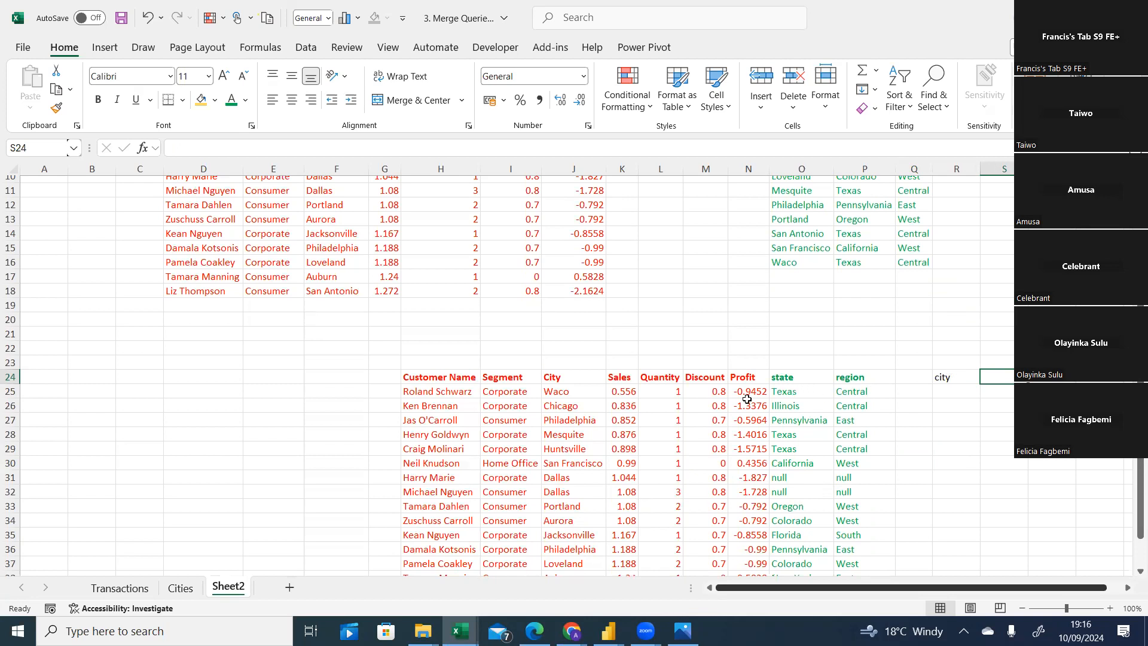
# Copy the first six transaction cities, Waco through San Francisco, into the new city column.
pyautogui.click(565, 395)
pyautogui.moveTo(565, 395); pyautogui.dragTo(572, 474)
pyautogui.moveTo(572, 471); pyautogui.dragTo(572, 469)
pyautogui.hotkey('ctrl', 'c')
pyautogui.click(942, 395)
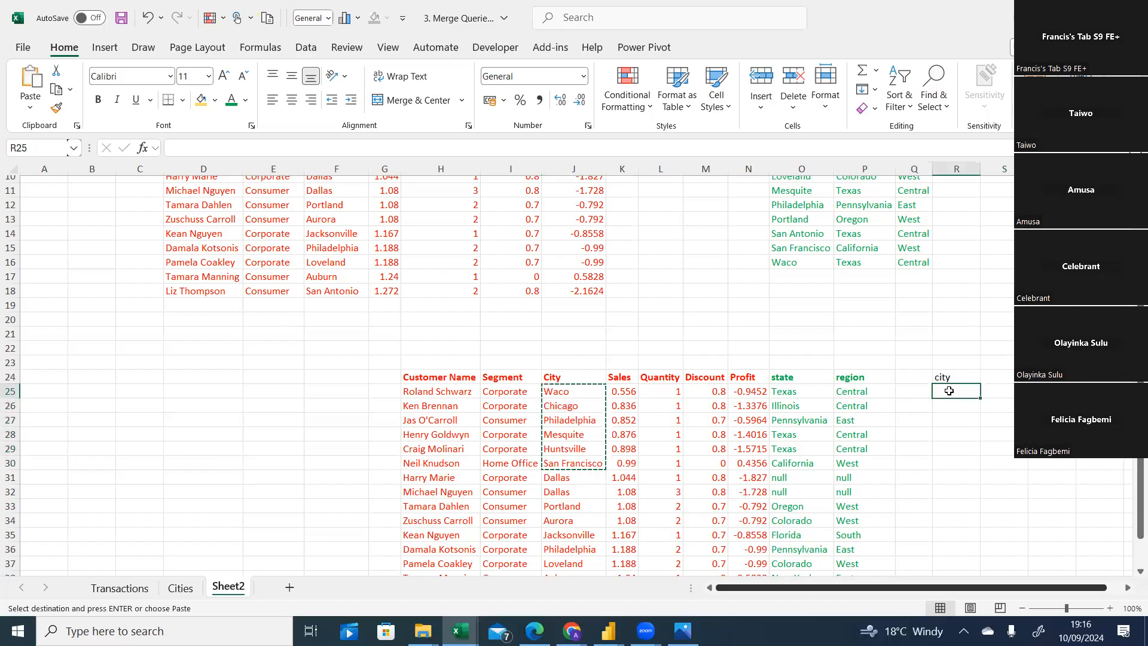
pyautogui.hotkey('ctrl', 'v')
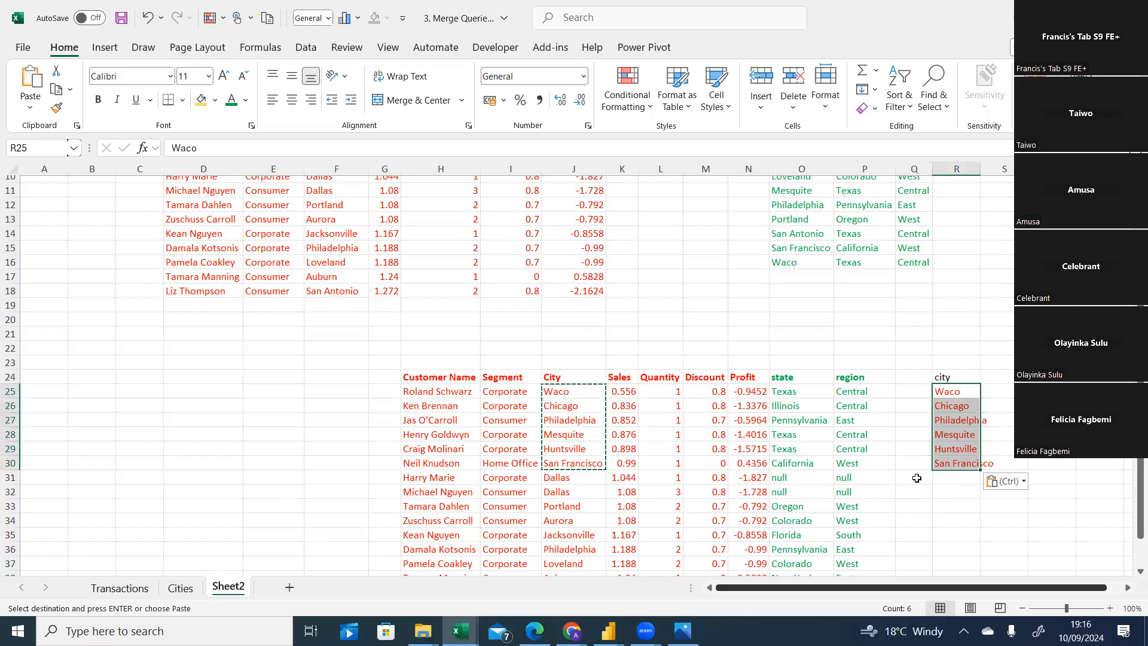
pyautogui.click(964, 506)
pyautogui.click(954, 480)
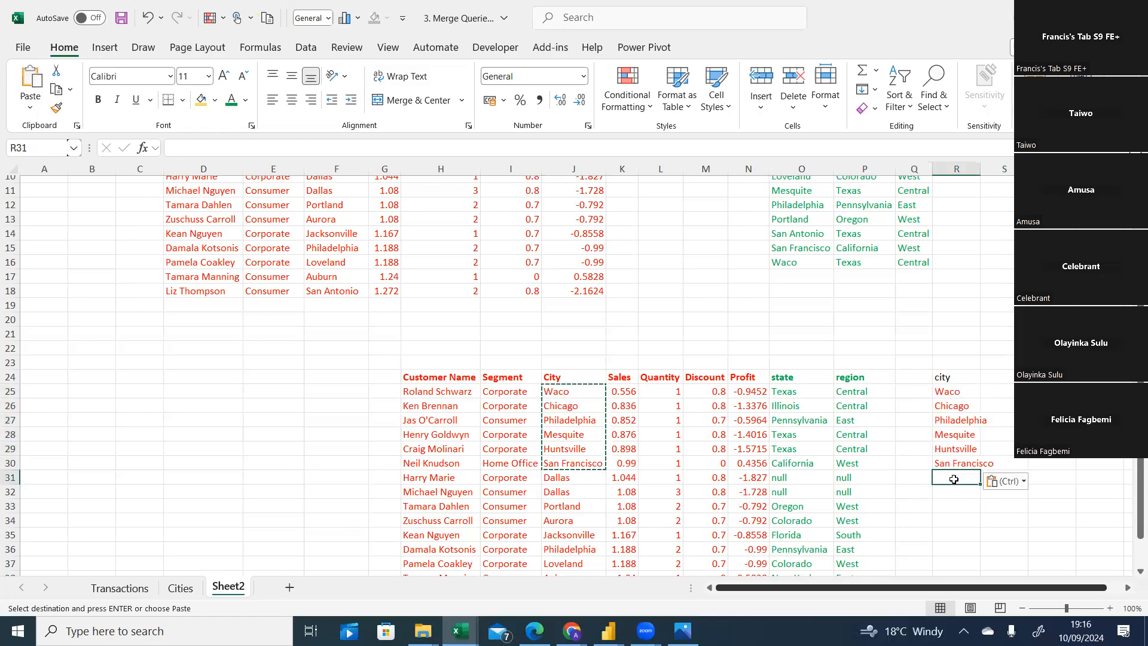
pyautogui.write('null')
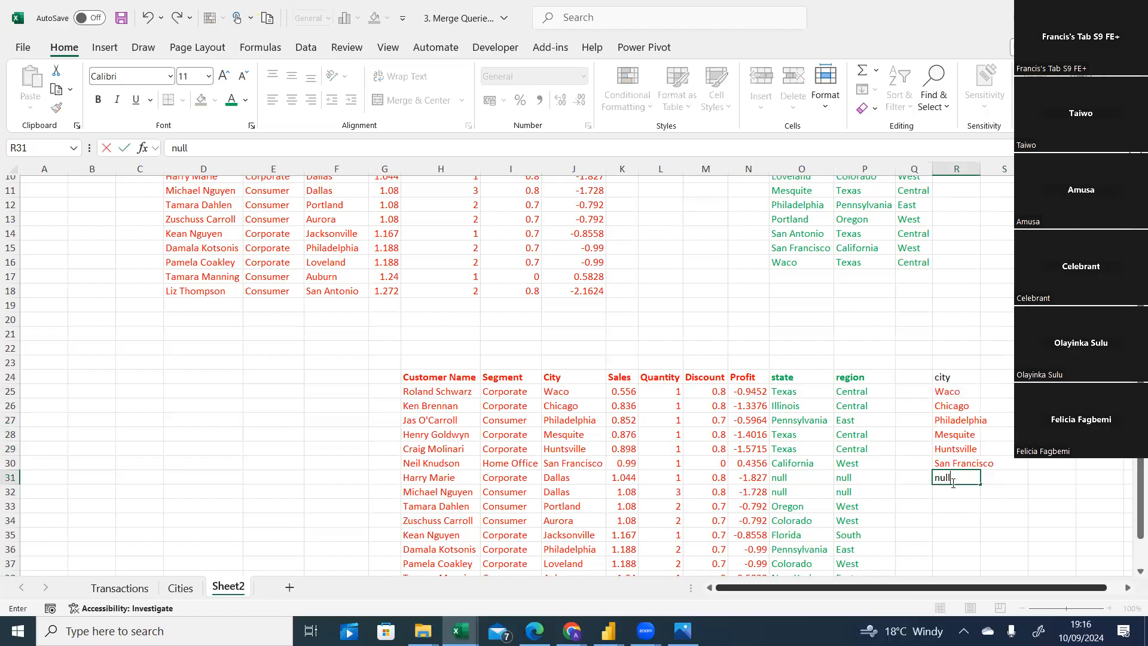
pyautogui.press('Return')
pyautogui.write('null')
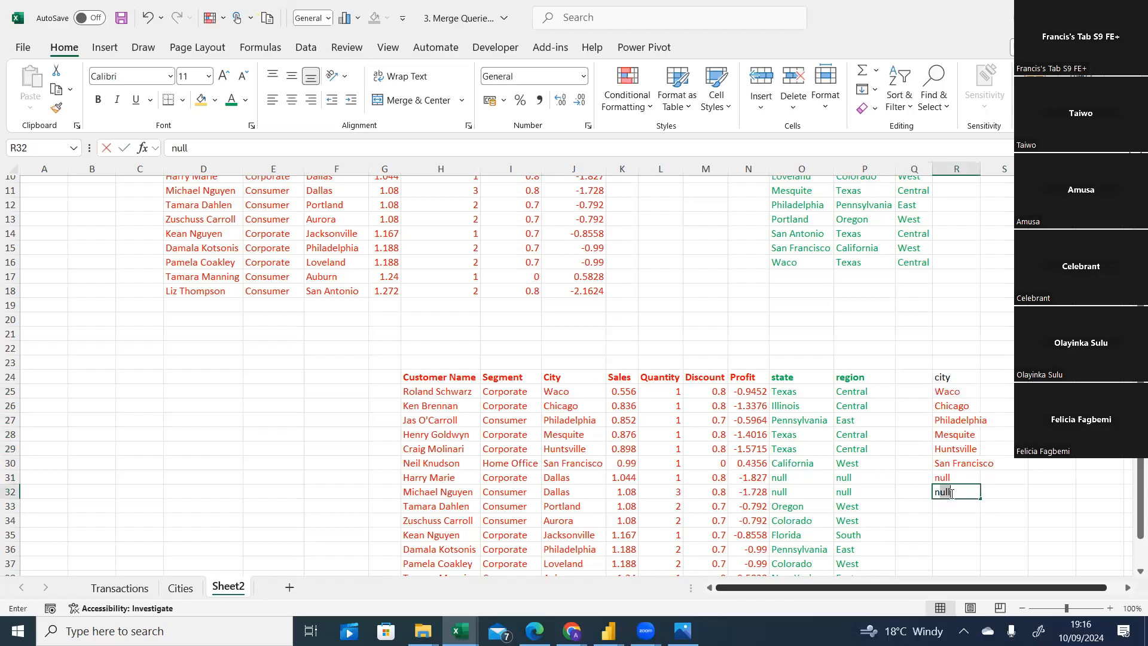
pyautogui.click(1000, 506)
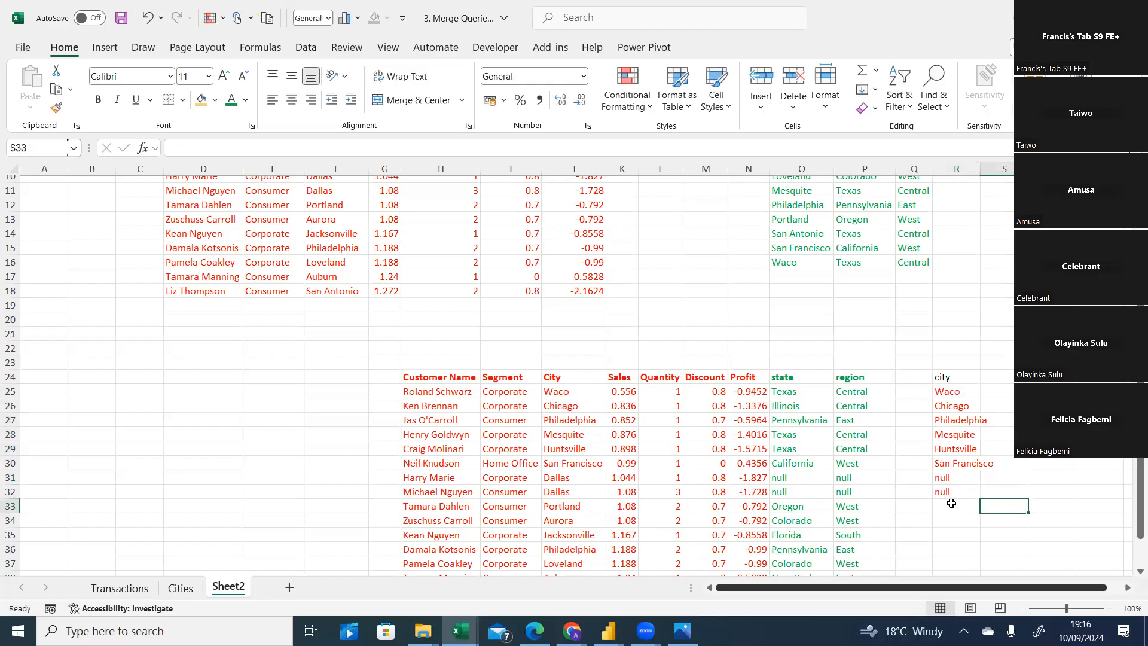
# Copy the remaining transaction cities, Portland through San Antonio, into the city column below the nulls.
pyautogui.moveTo(567, 506); pyautogui.dragTo(567, 556)
pyautogui.hotkey('ctrl', 'c')
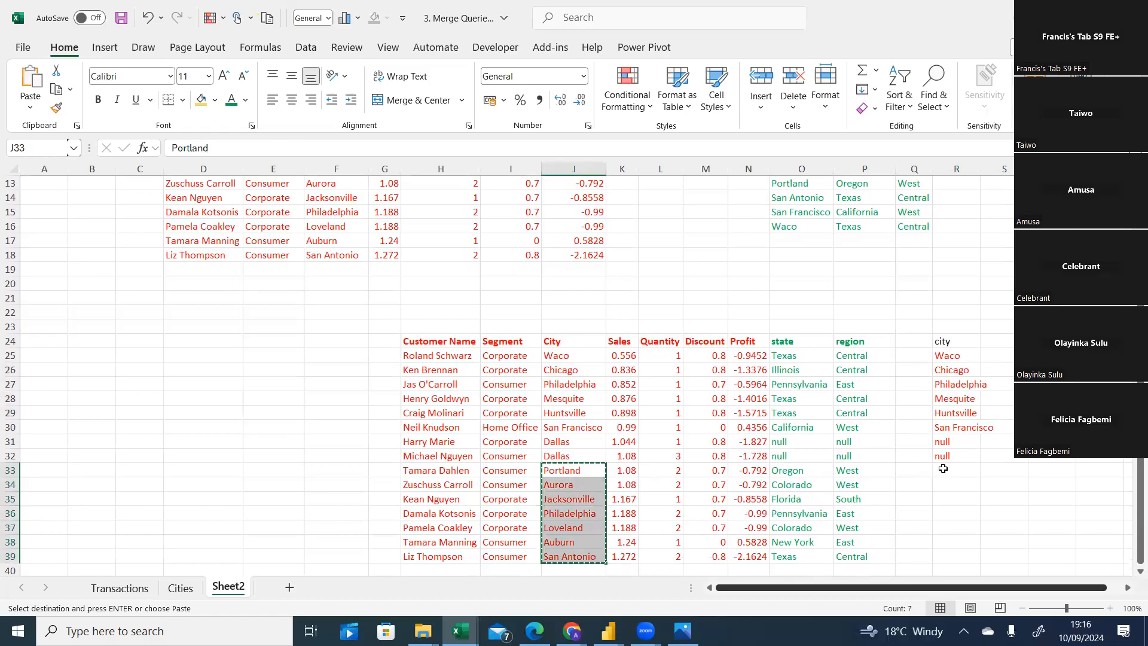
pyautogui.click(942, 469)
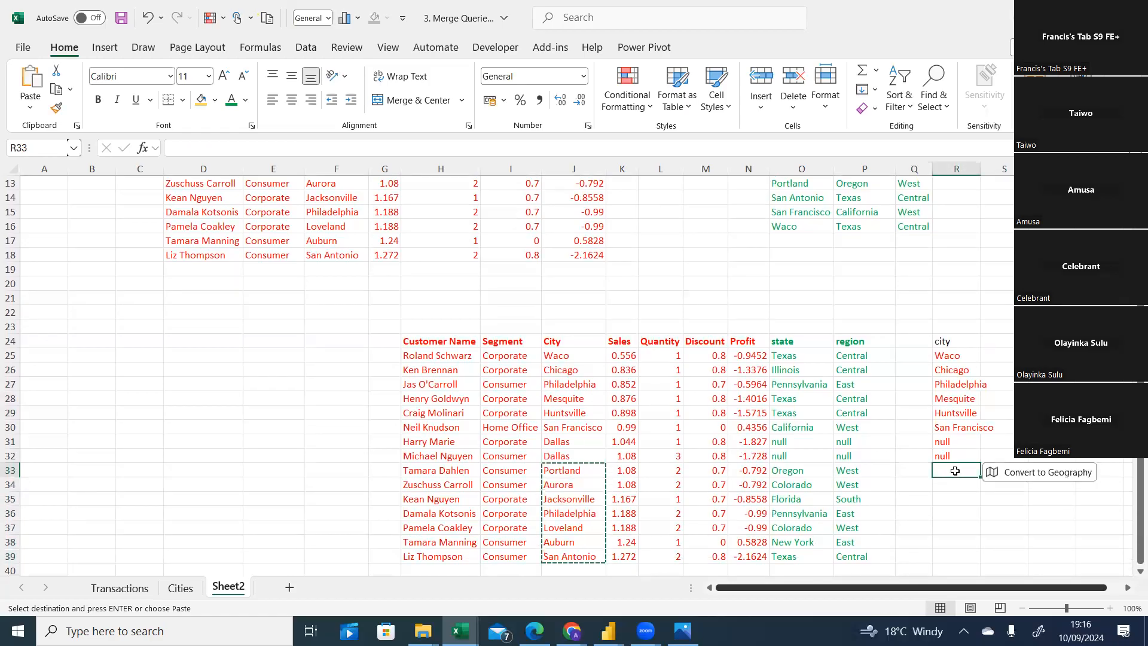
pyautogui.hotkey('ctrl', 'v')
pyautogui.moveTo(943, 353); pyautogui.dragTo(967, 529)
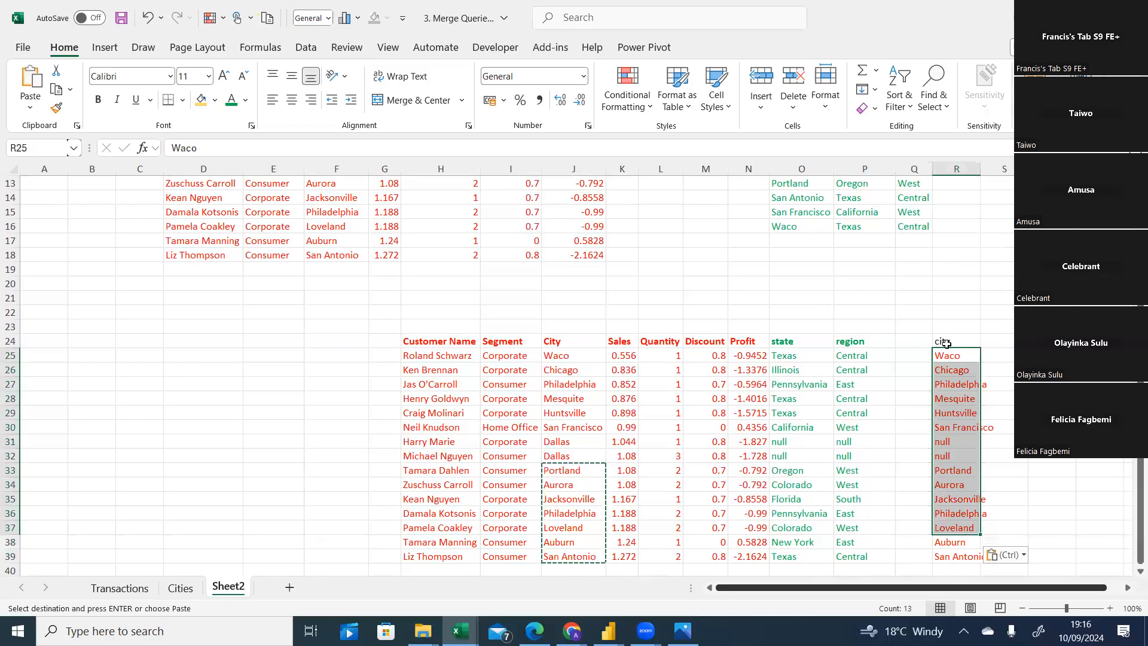
pyautogui.moveTo(949, 345); pyautogui.dragTo(950, 475)
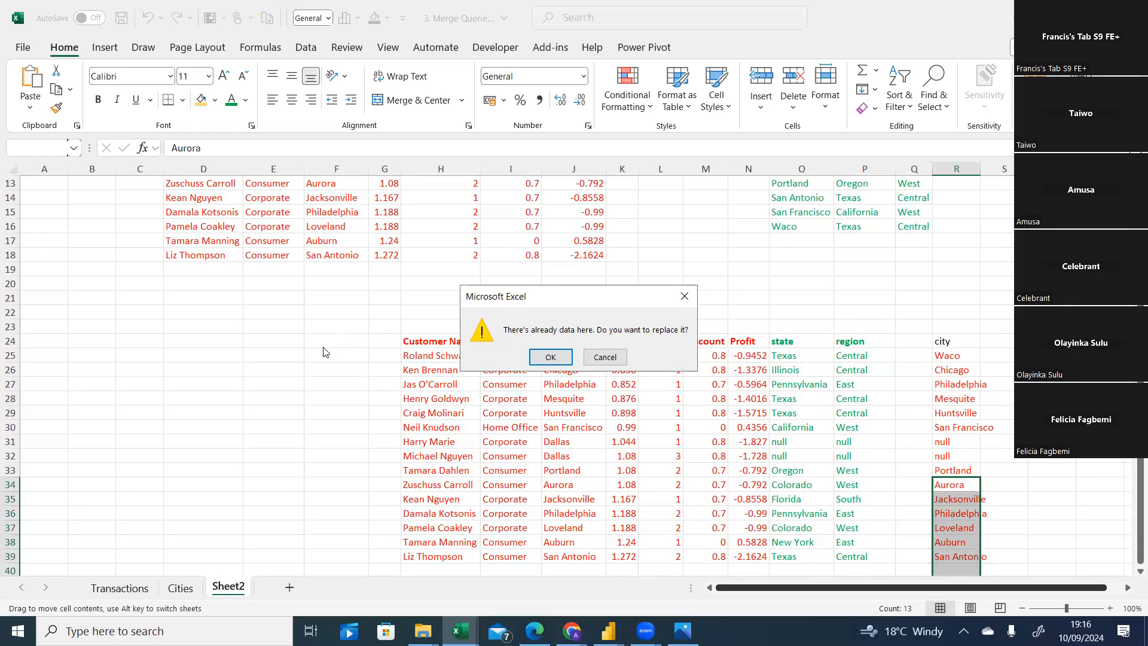
pyautogui.press('Escape')
pyautogui.click(1099, 355)
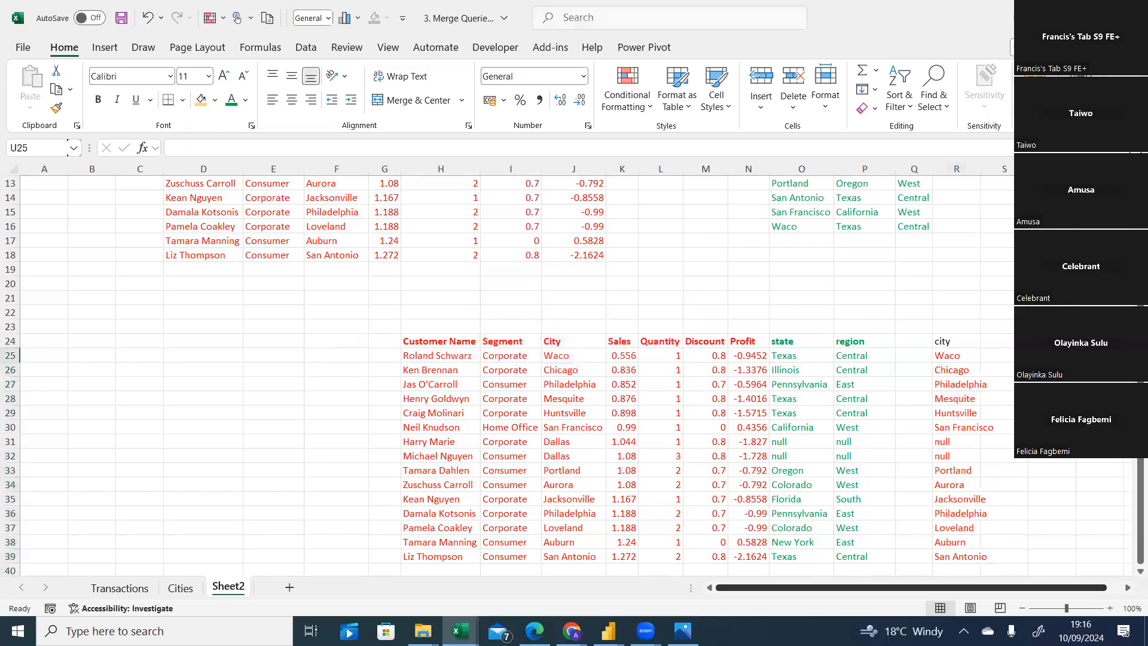
# Give the whole city column, header included, a green font.
pyautogui.moveTo(955, 342); pyautogui.dragTo(959, 557)
pyautogui.click(231, 100)
pyautogui.click(1005, 252)
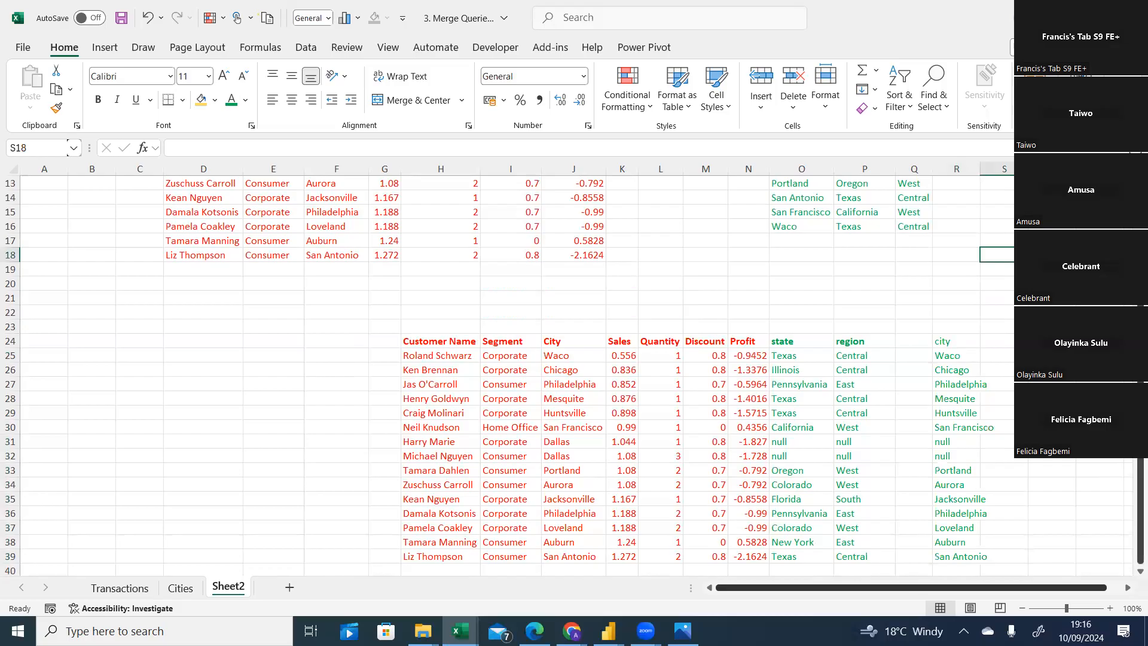
# Give the cities(right) title a green font.
pyautogui.scroll(4, 574, 375)
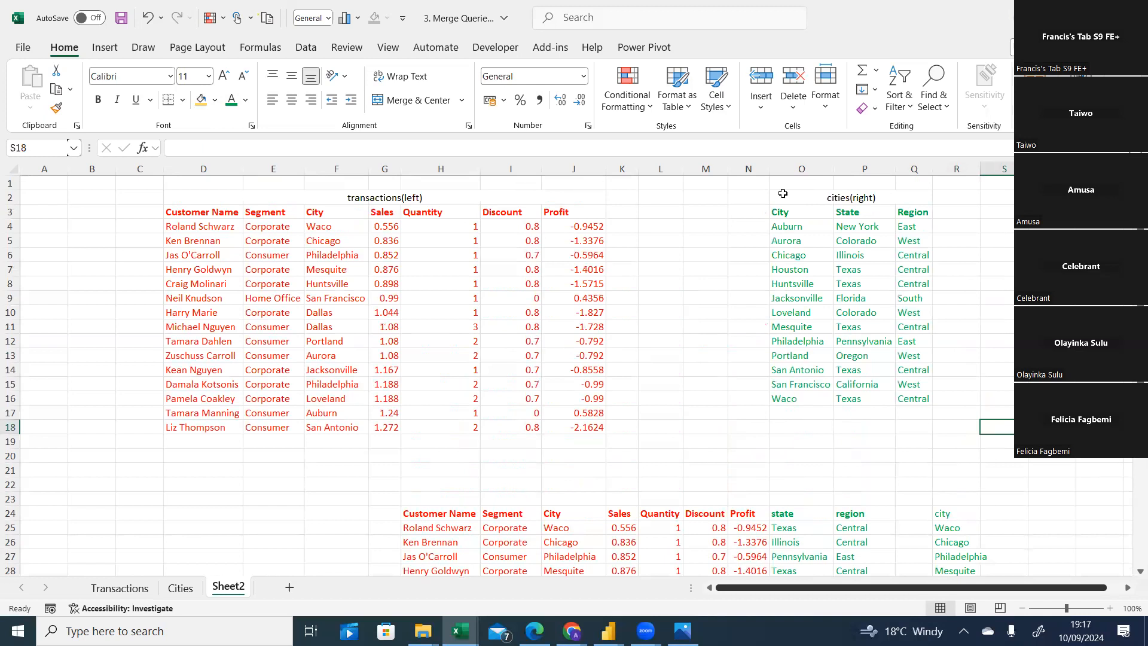
pyautogui.click(824, 199)
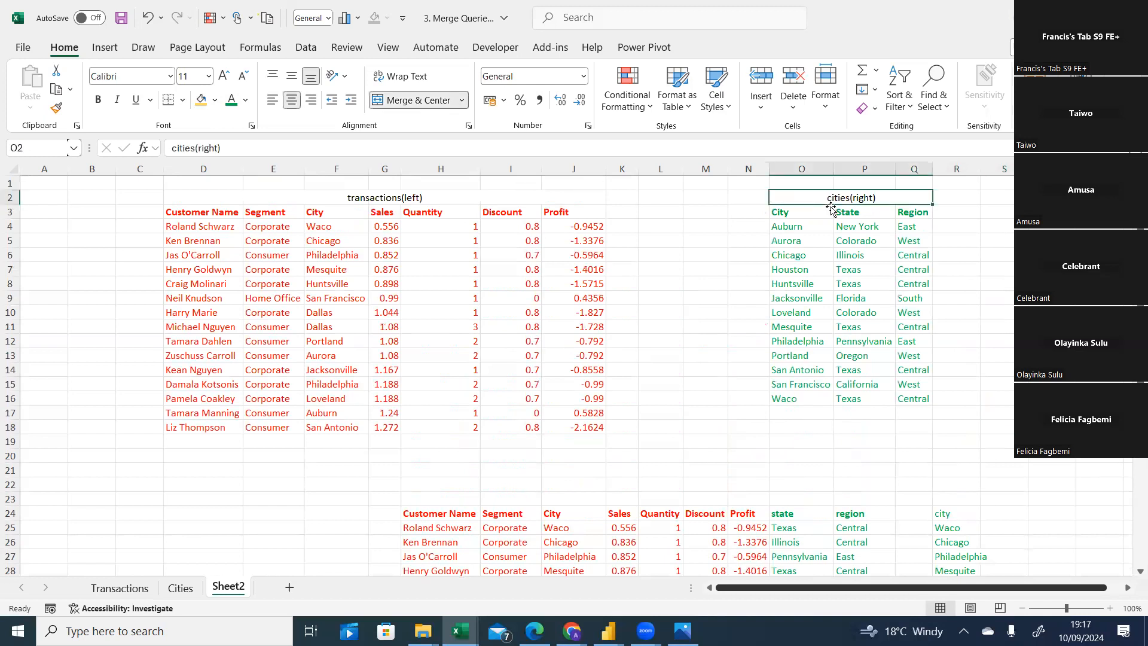
pyautogui.click(231, 100)
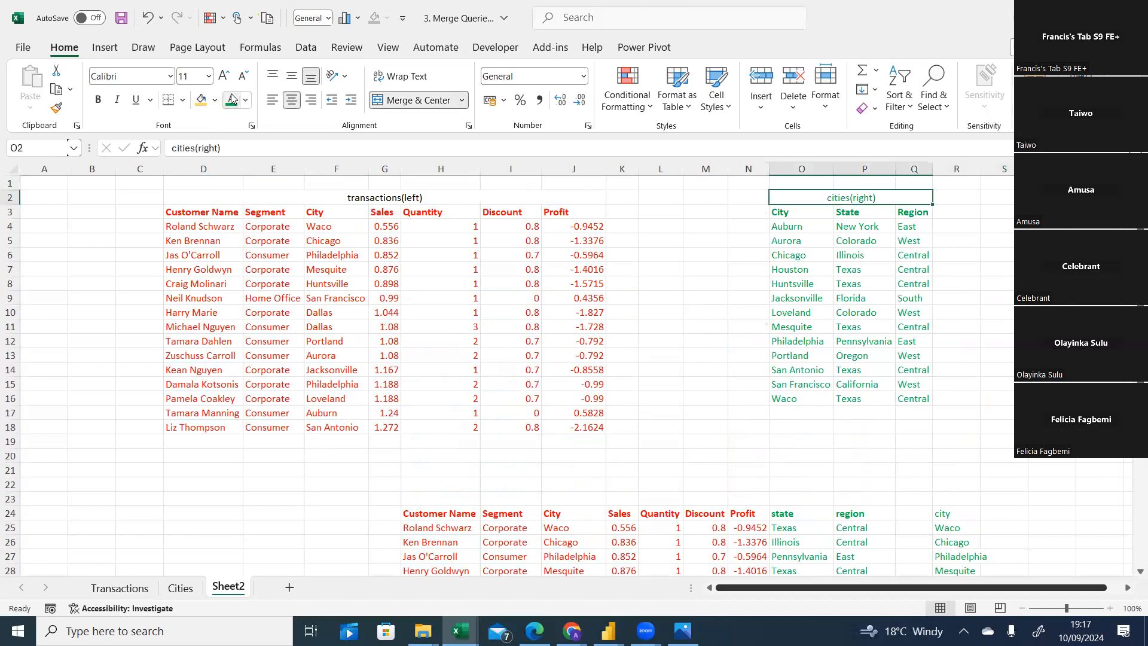
# Give the transactions(left) title a red font.
pyautogui.click(386, 196)
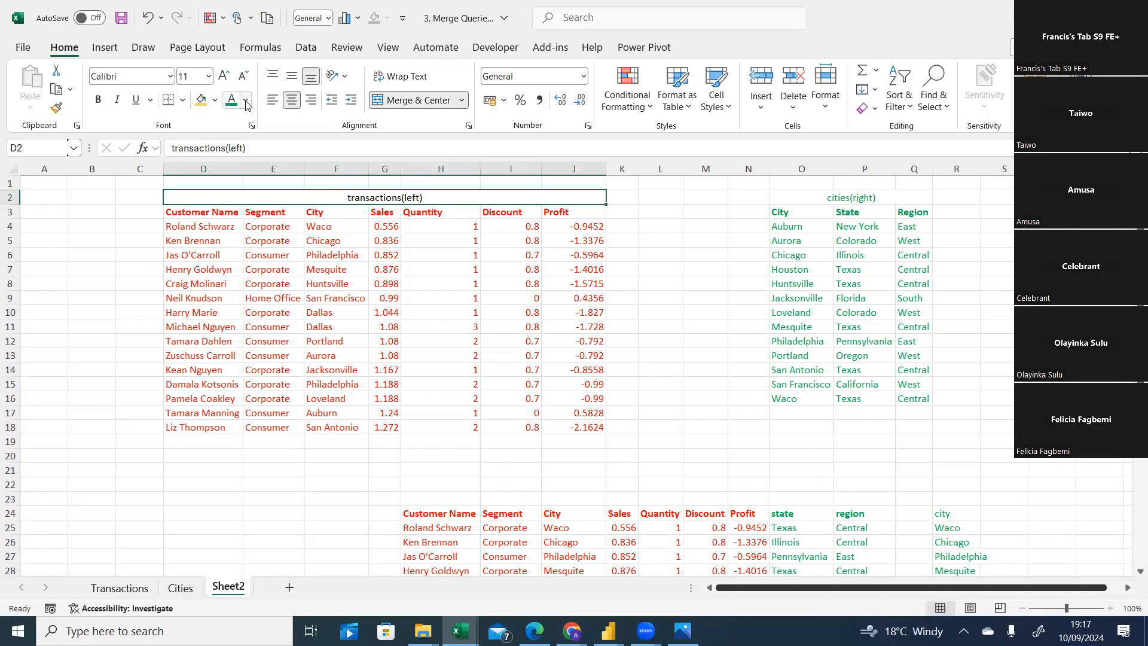
pyautogui.click(246, 101)
pyautogui.click(241, 261)
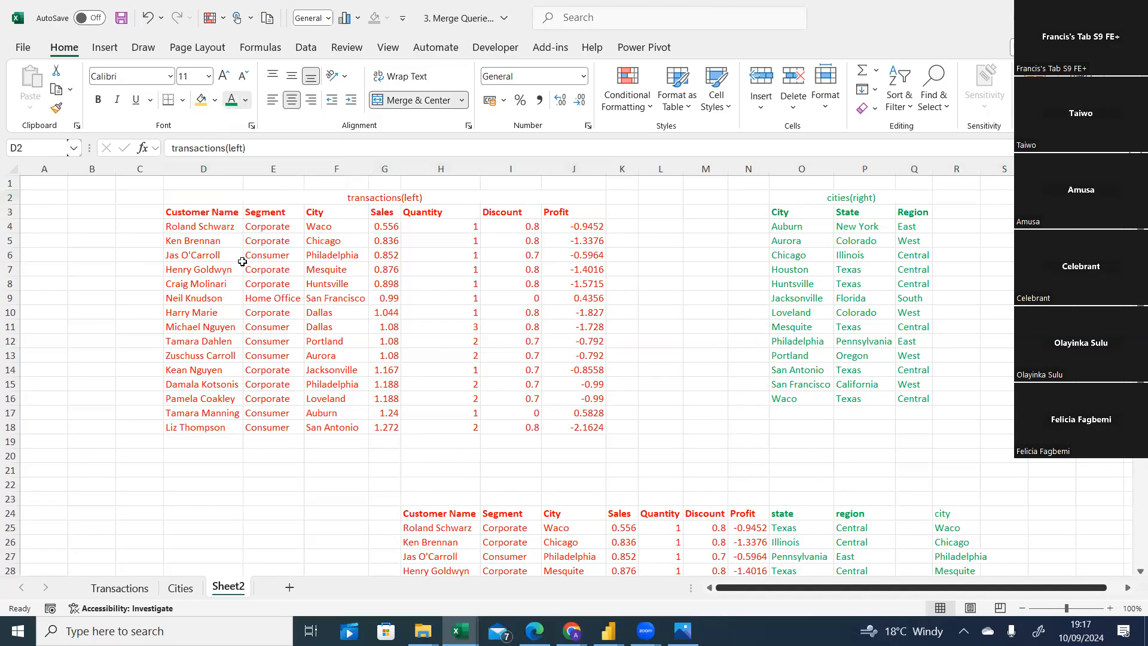
pyautogui.click(712, 321)
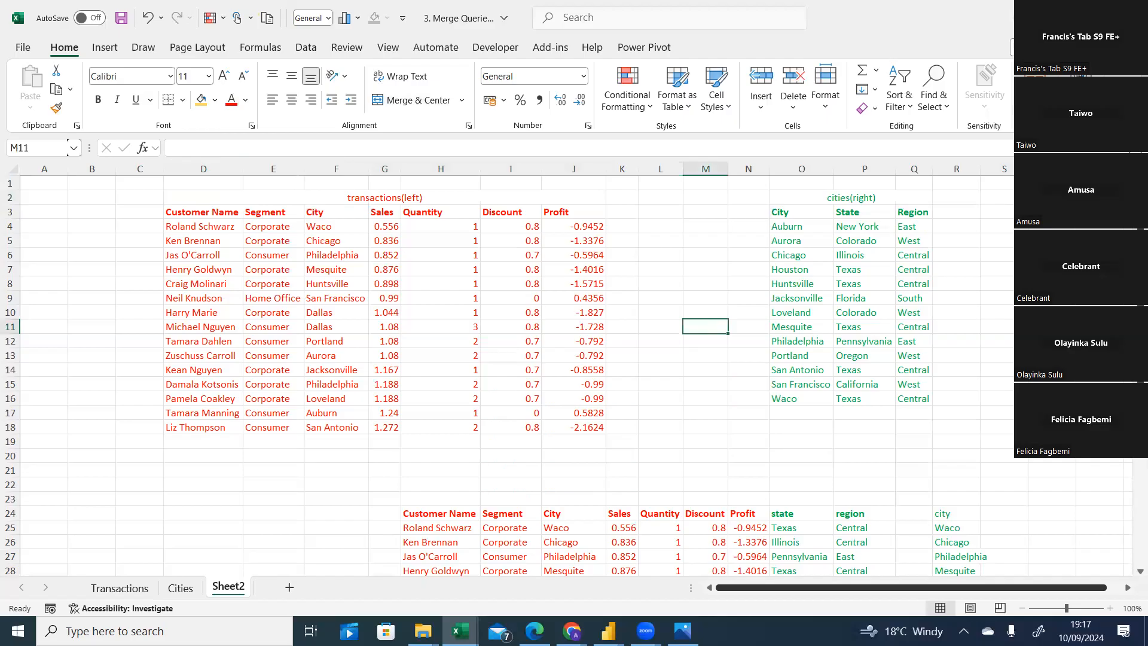
# Add Houston as an extra entry at the bottom of the city column.
pyautogui.scroll(-4, 706, 326)
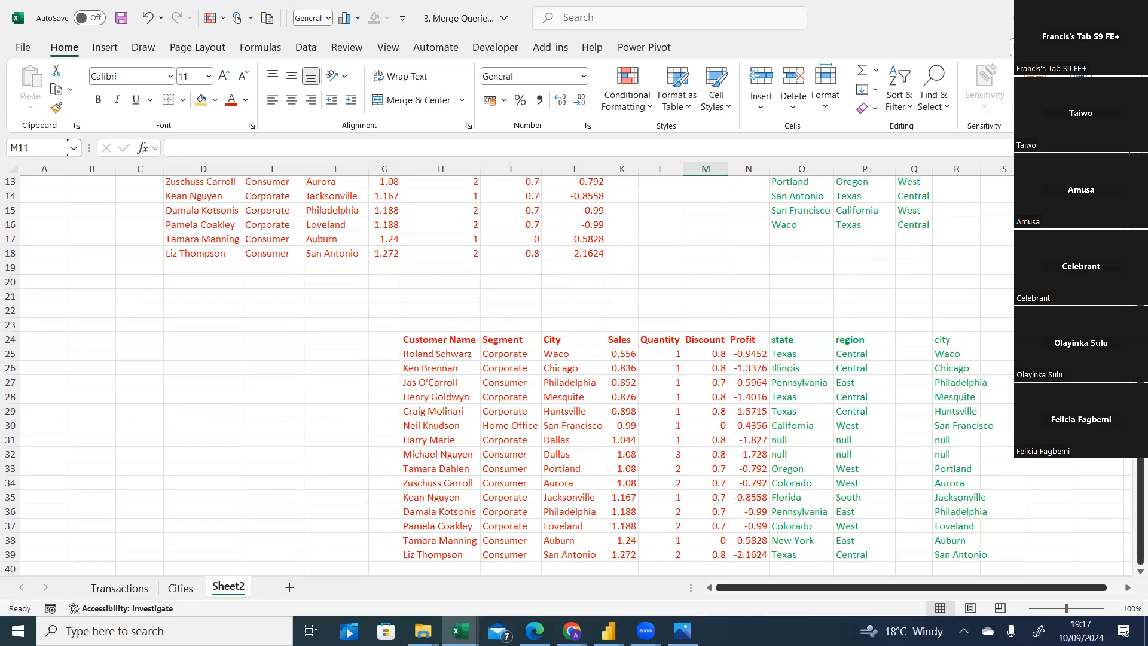
pyautogui.moveTo(1140, 359); pyautogui.dragTo(1140, 246)
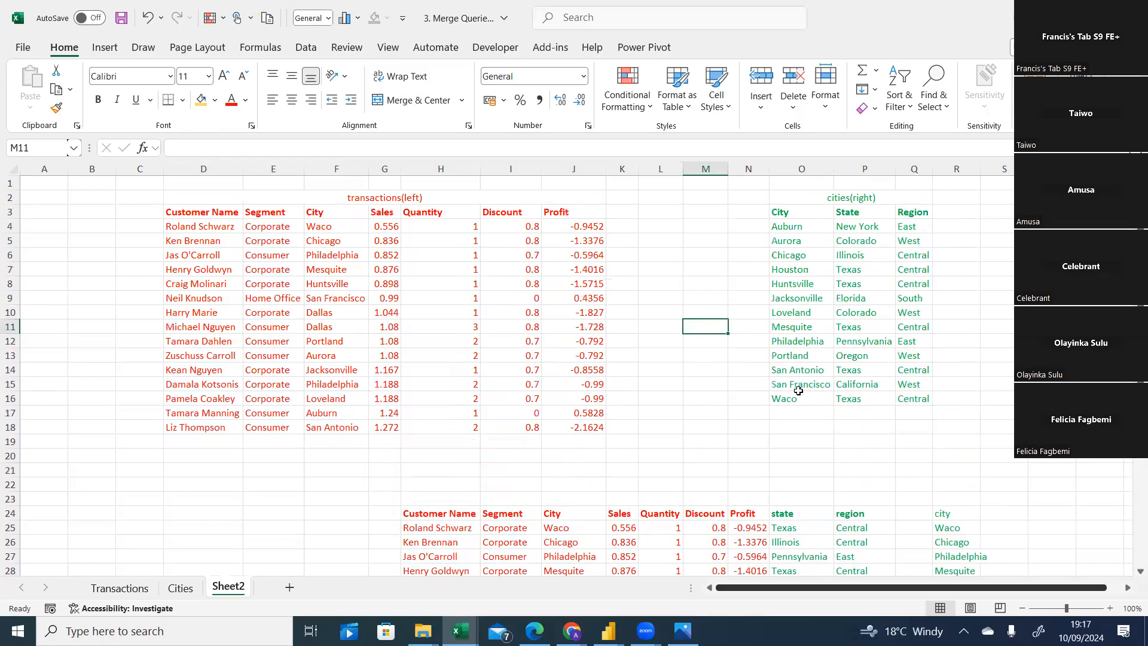
pyautogui.scroll(-4, 983, 400)
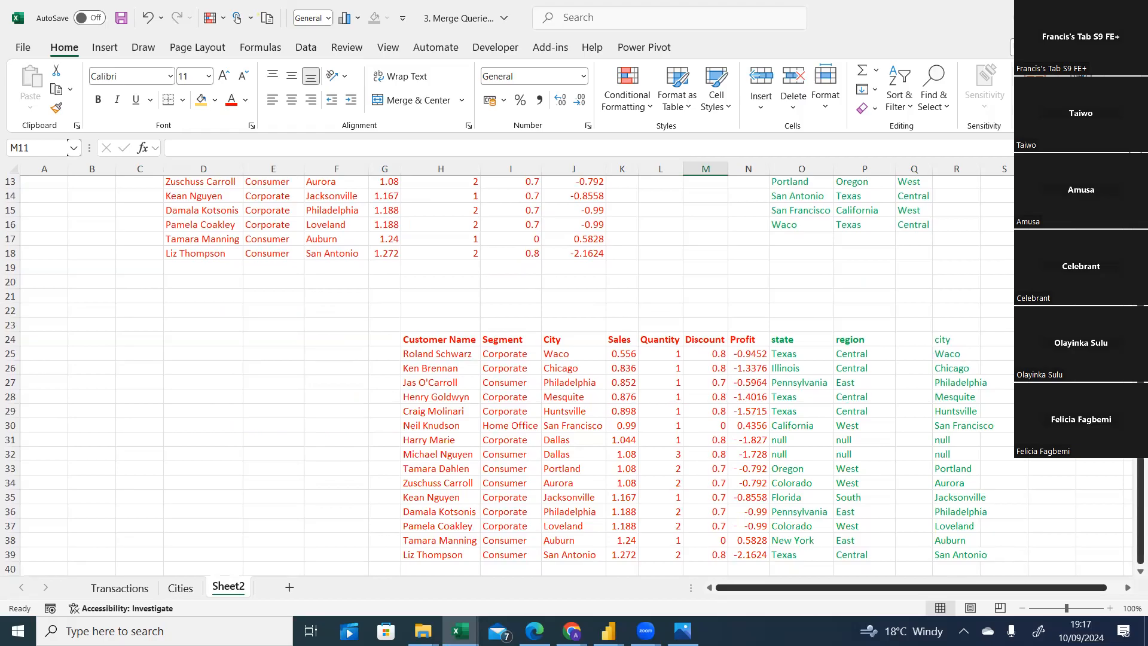
pyautogui.moveTo(1140, 425); pyautogui.dragTo(1140, 306)
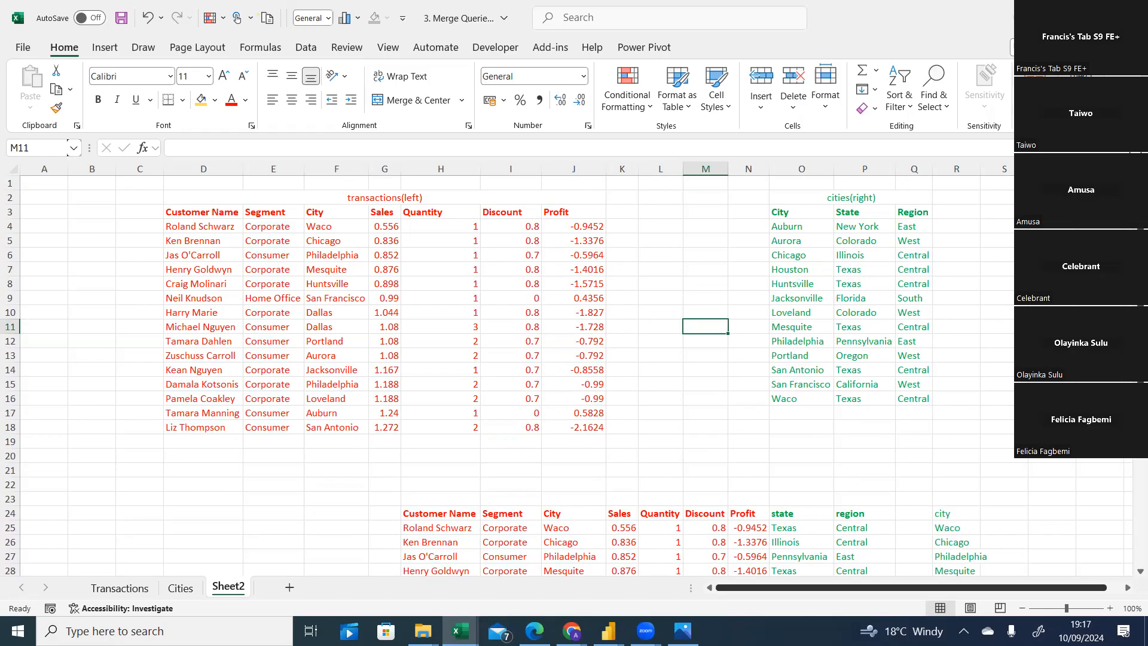
pyautogui.scroll(-4, 1129, 474)
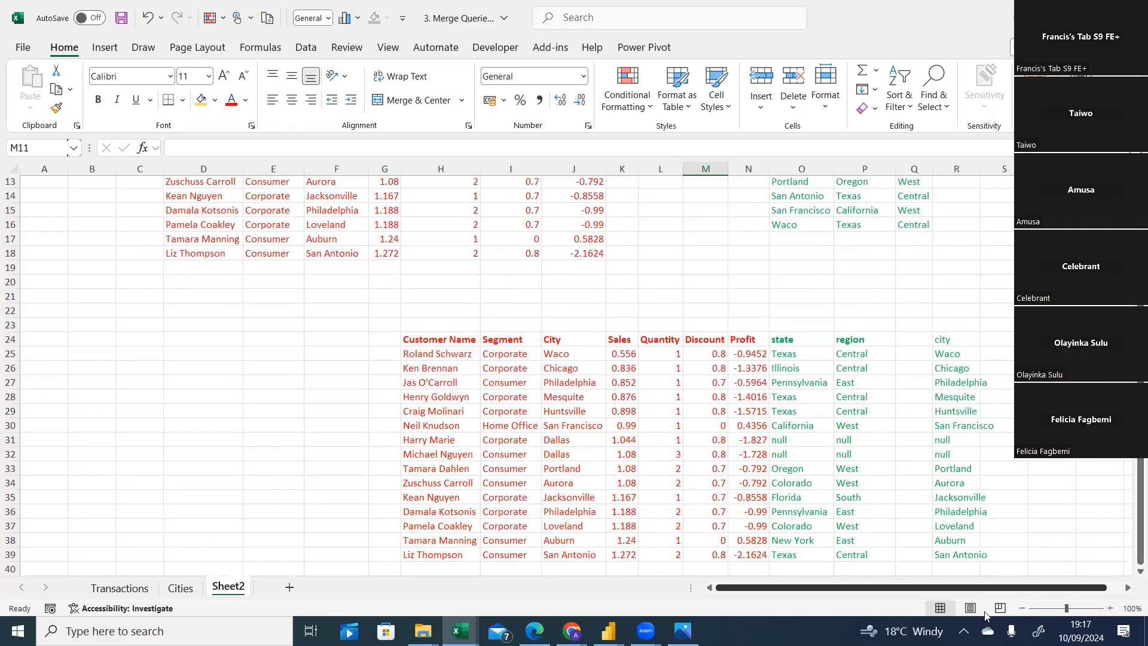
pyautogui.click(957, 569)
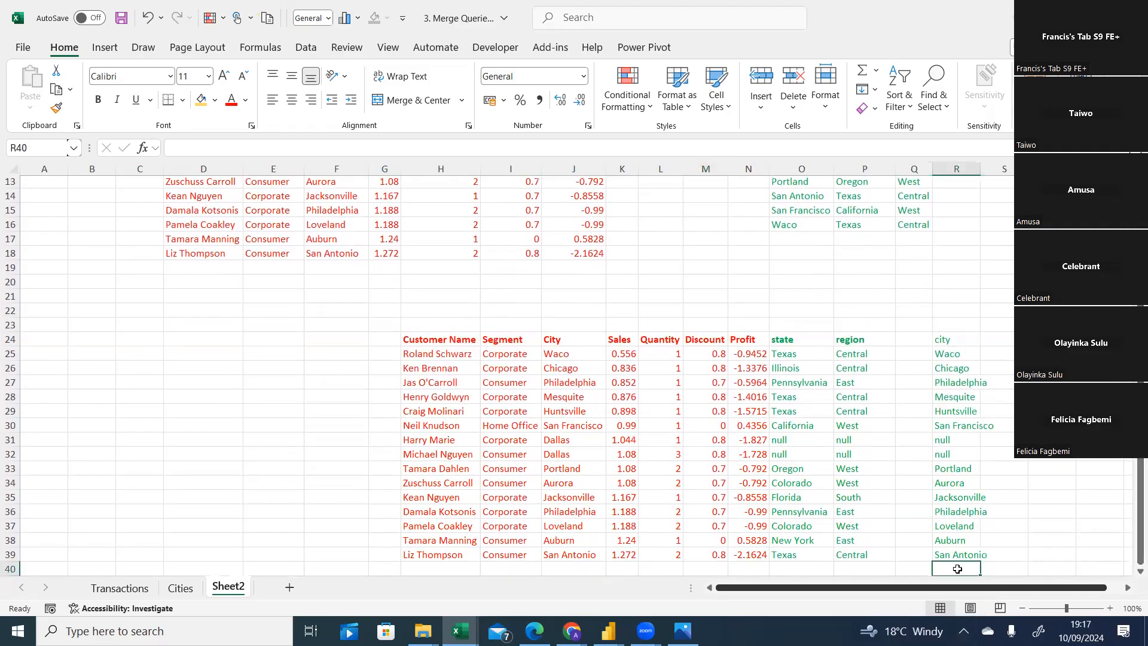
pyautogui.write('Houstom')
pyautogui.press('BackSpace')
pyautogui.press('BackSpace')
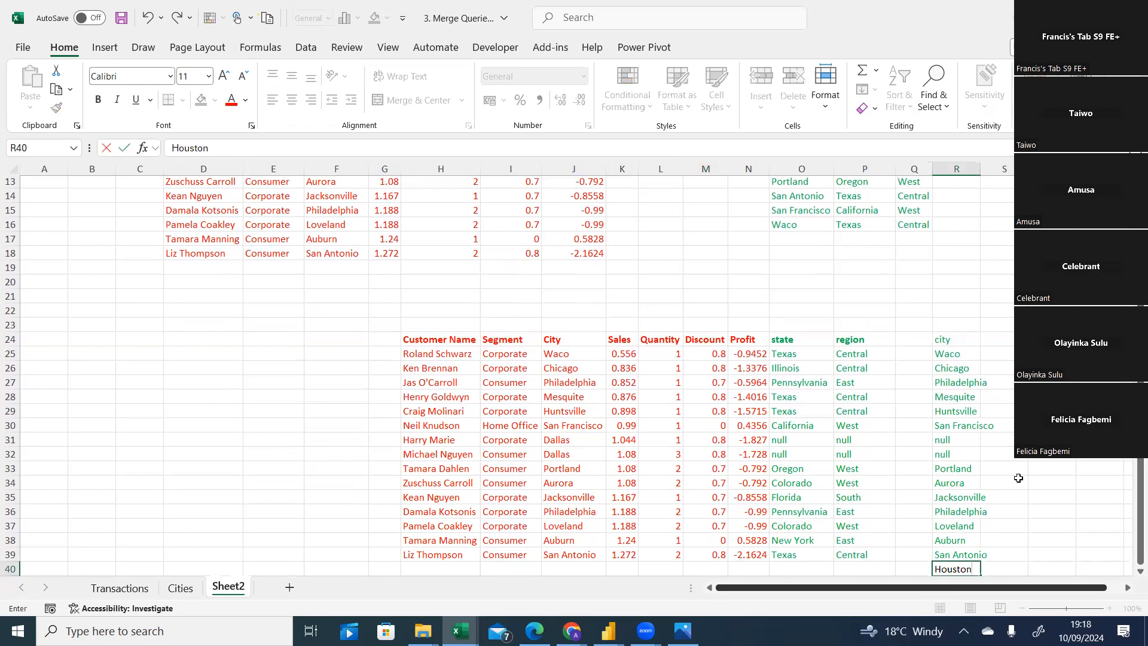
pyautogui.click(997, 483)
# Give the null state, region and city cells and the Houston cell a black font.
pyautogui.moveTo(1139, 509)
pyautogui.mouseDown()
pyautogui.moveTo(1139, 482)
pyautogui.moveTo(1140, 518)
pyautogui.mouseUp()
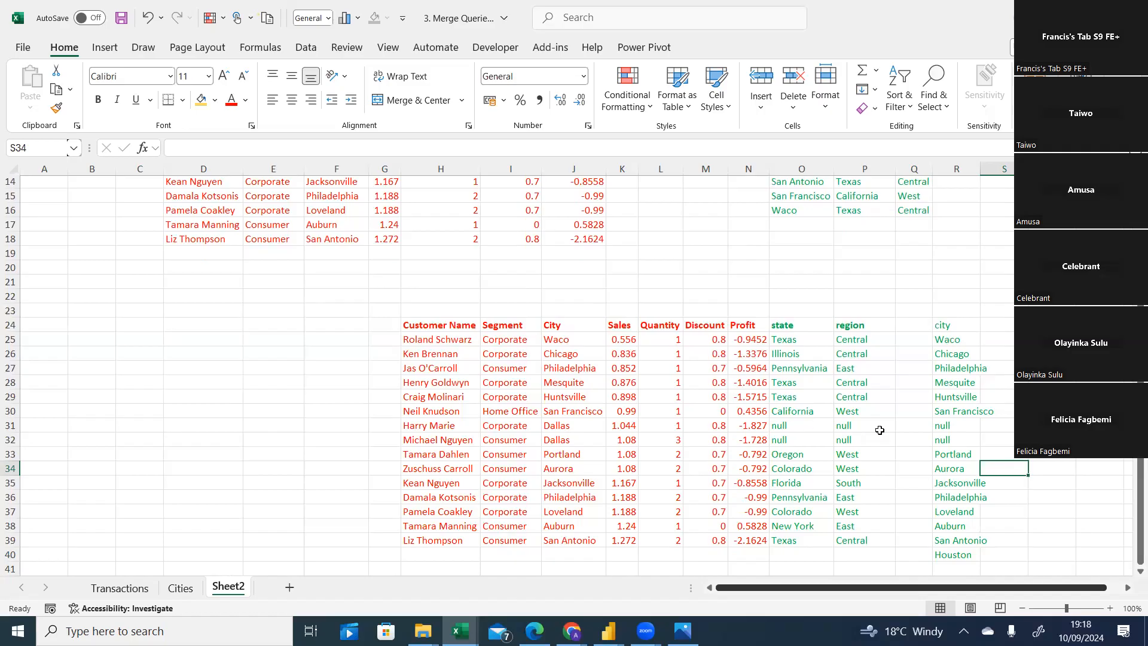
pyautogui.moveTo(788, 424); pyautogui.dragTo(969, 436)
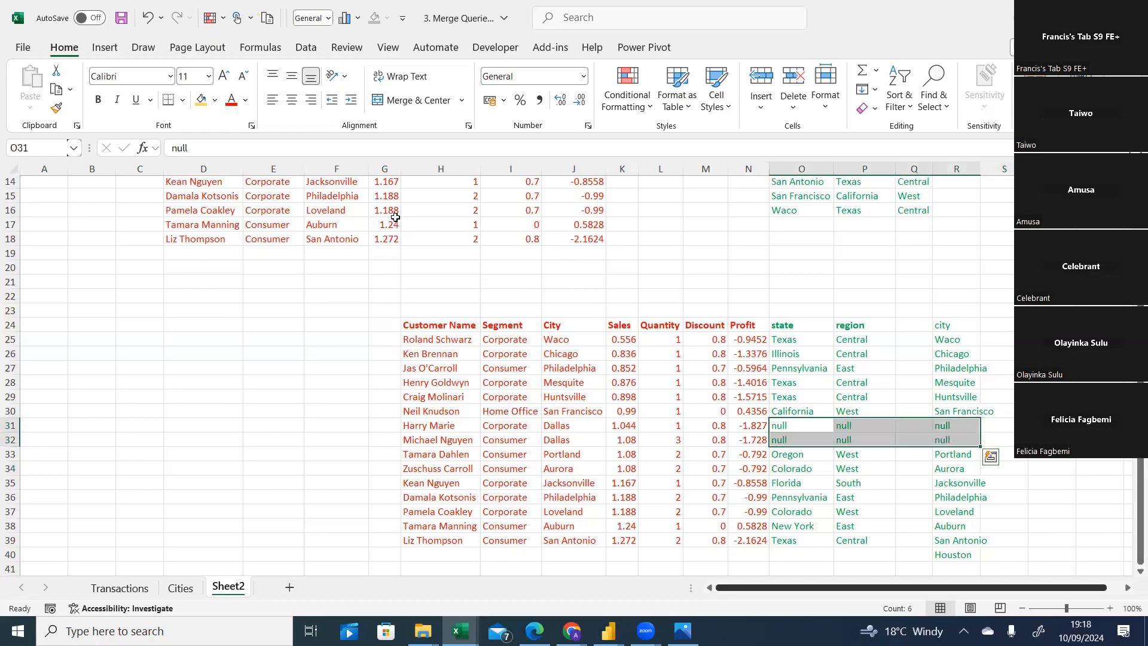
pyautogui.click(246, 107)
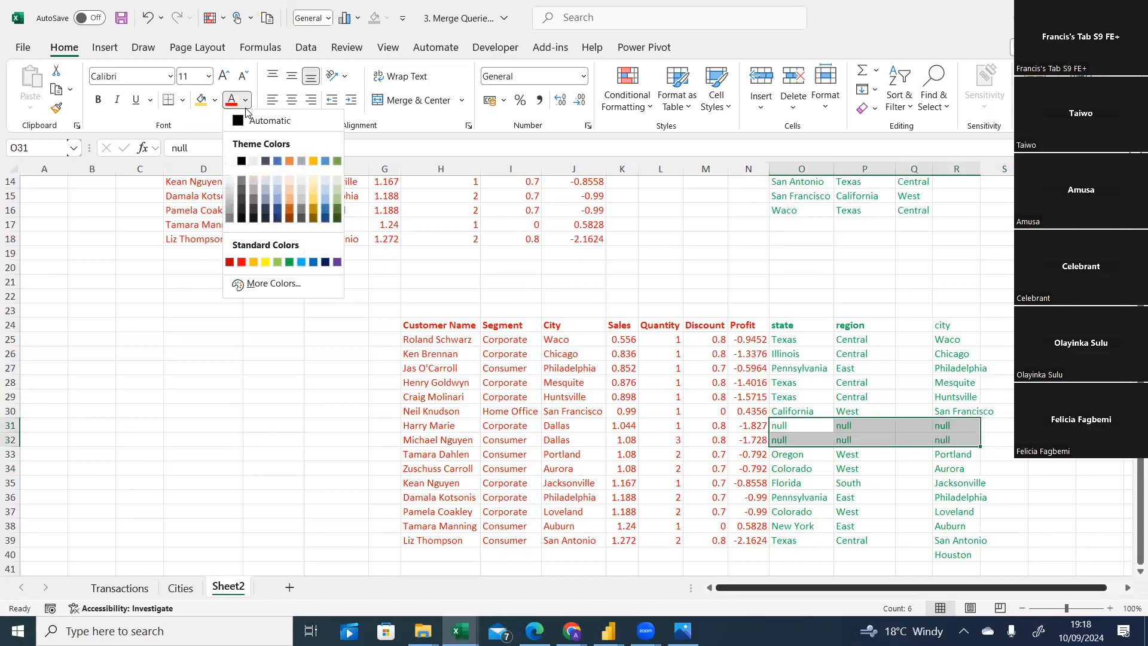
pyautogui.click(242, 159)
pyautogui.click(999, 299)
pyautogui.click(952, 554)
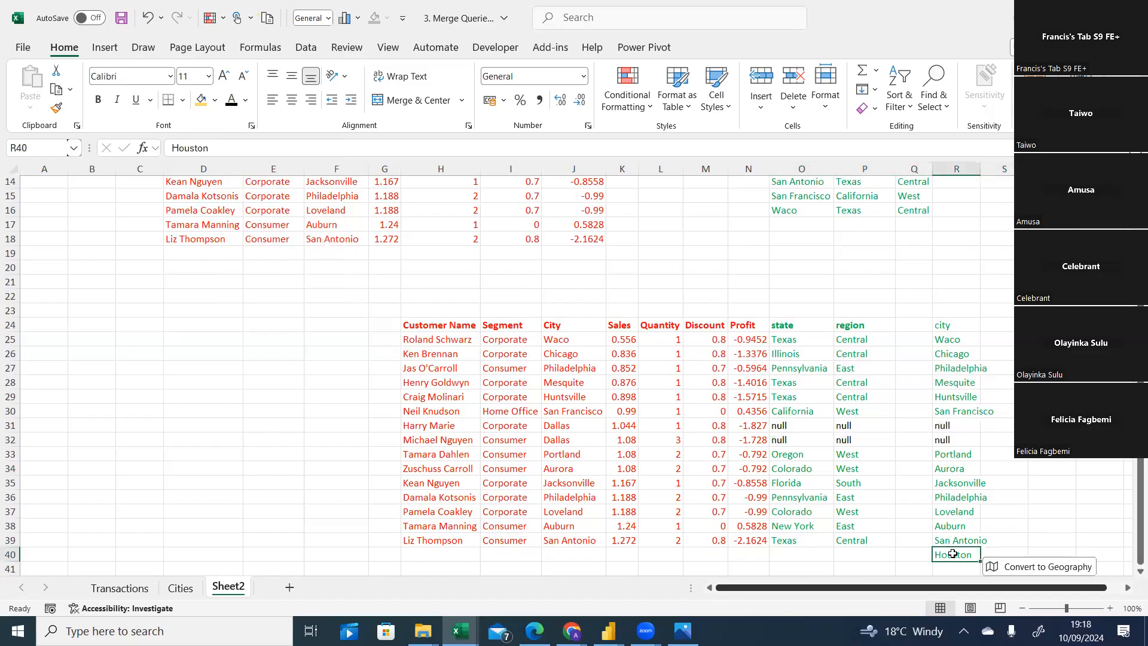
pyautogui.click(232, 109)
pyautogui.click(1005, 453)
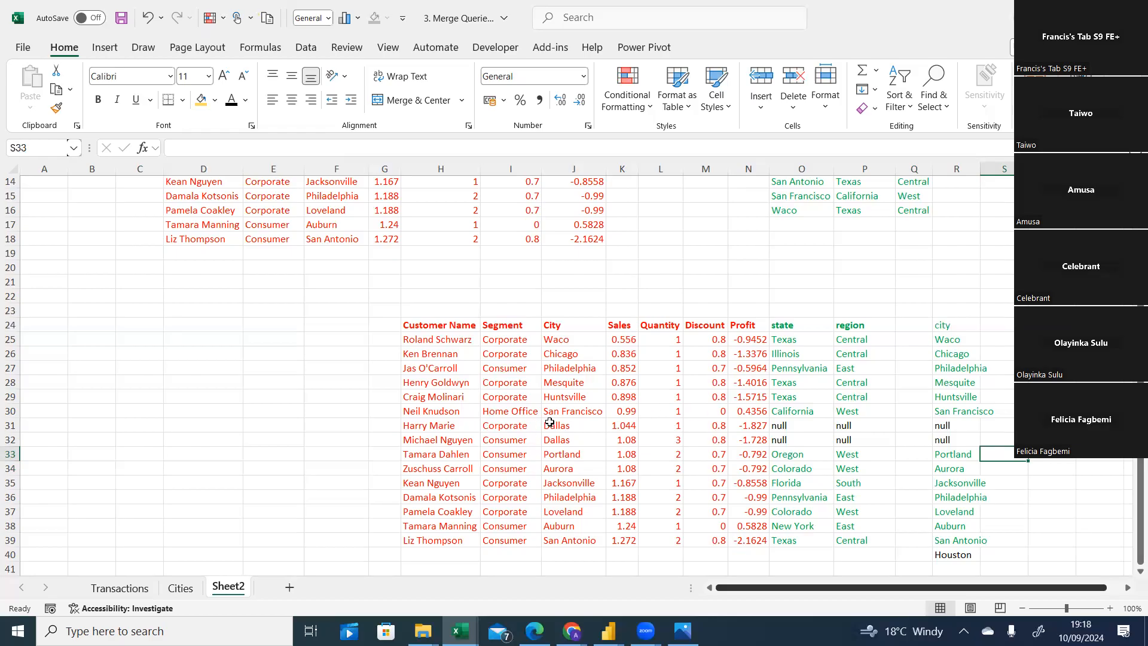
# Give the two Dallas cities in the join example a black font.
pyautogui.moveTo(551, 423); pyautogui.dragTo(552, 440)
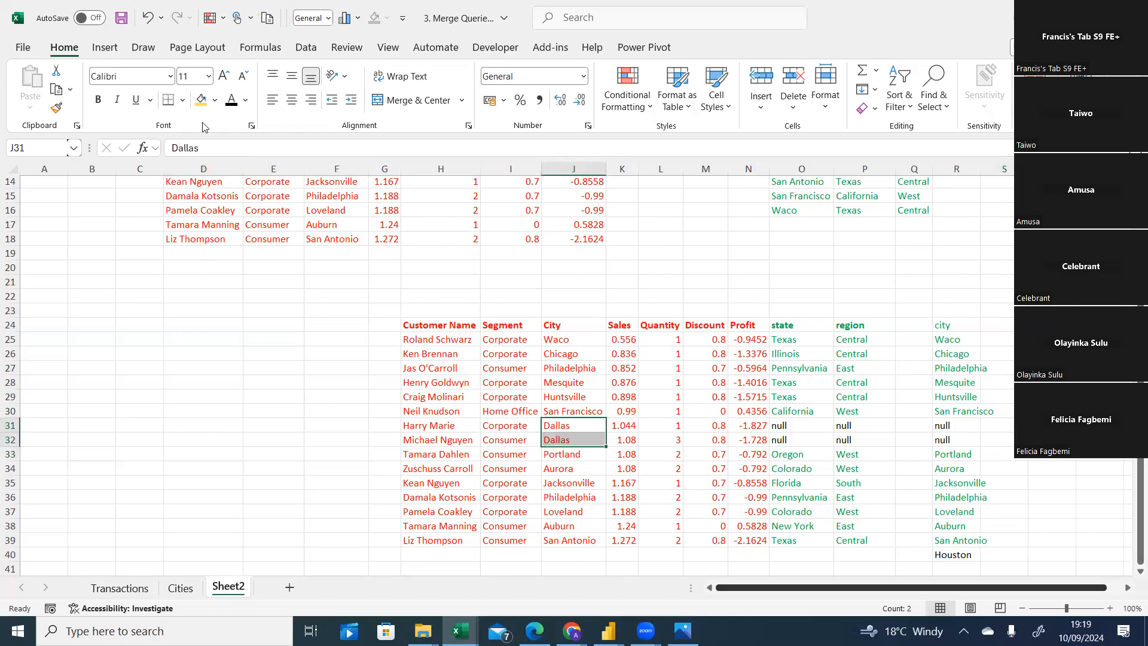
pyautogui.click(231, 99)
pyautogui.click(260, 540)
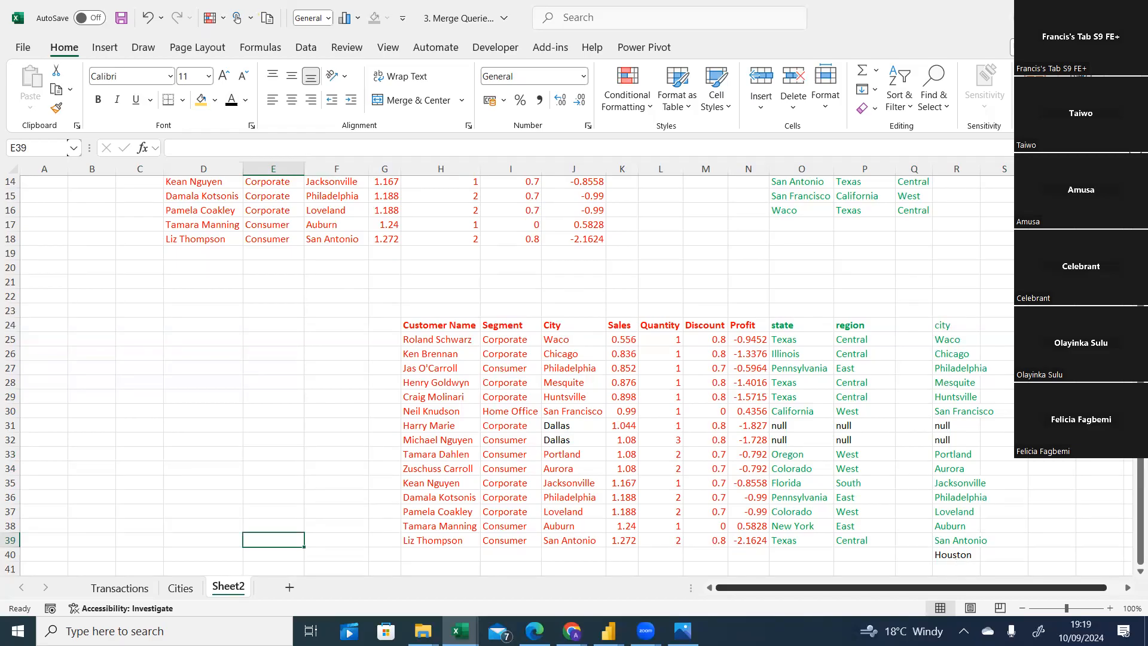
pyautogui.moveTo(1140, 386); pyautogui.dragTo(1140, 257)
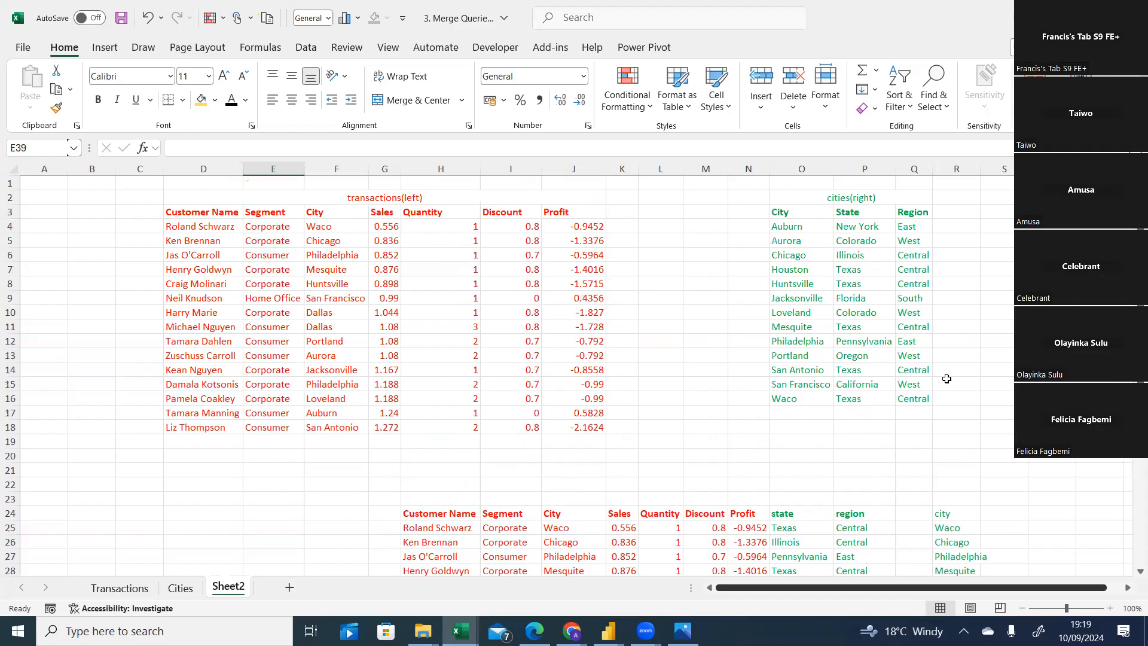
pyautogui.rightClick(793, 271)
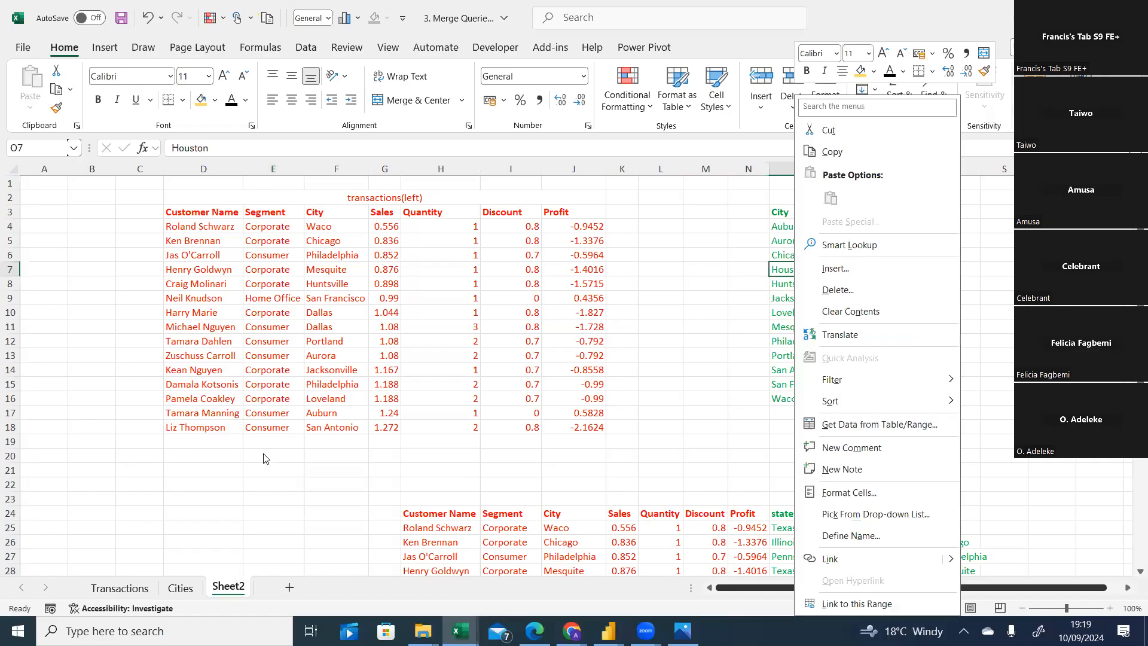
pyautogui.press('Escape')
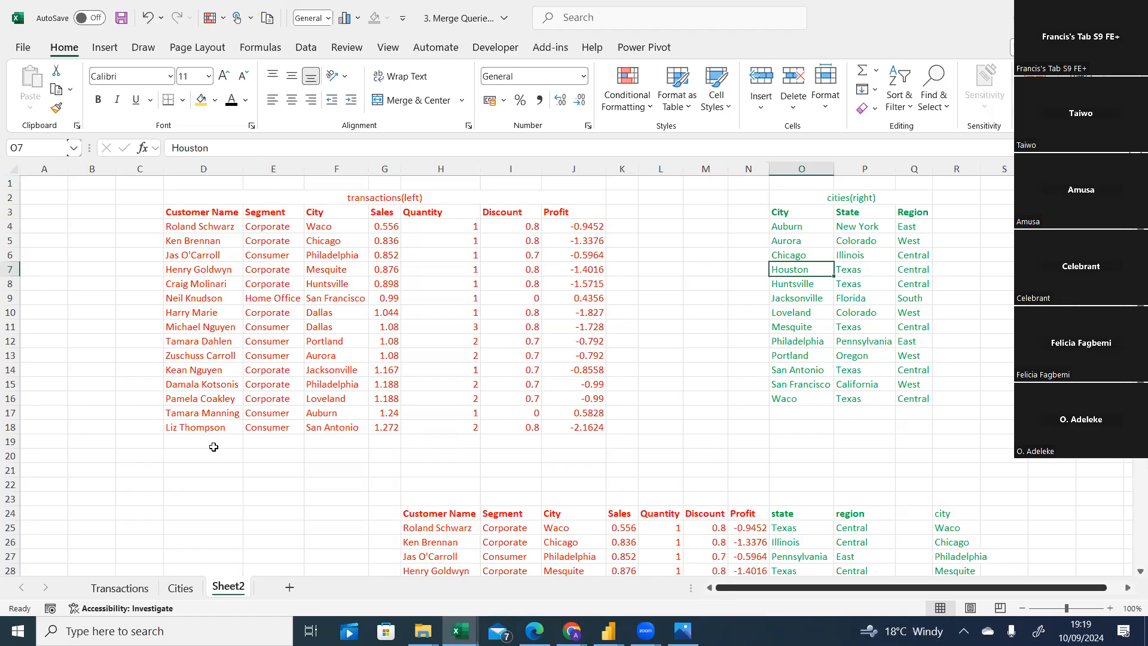
pyautogui.scroll(-4, 574, 371)
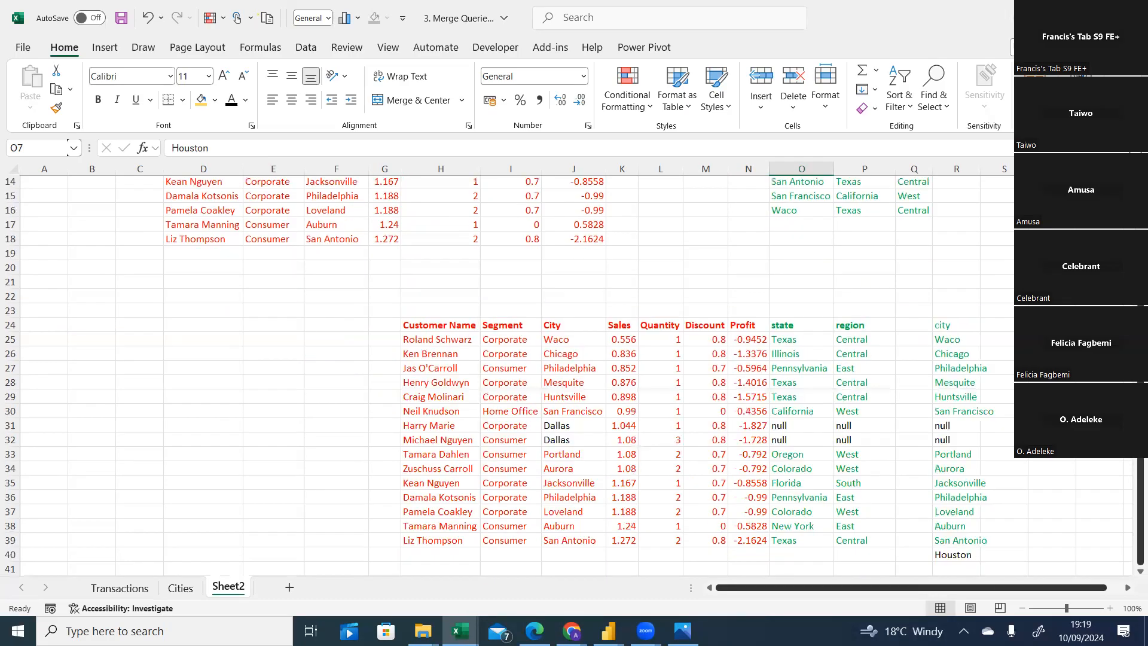
# Fill the customer name through profit cells of row 40, beside Houston, with null.
pyautogui.click(750, 553)
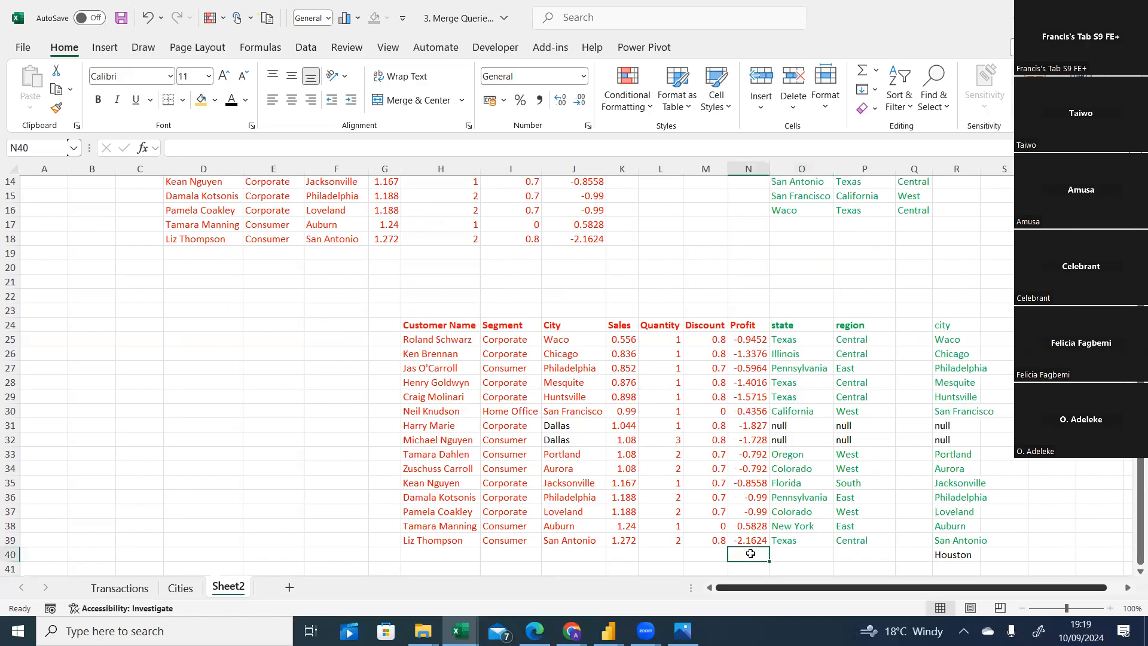
pyautogui.write('null')
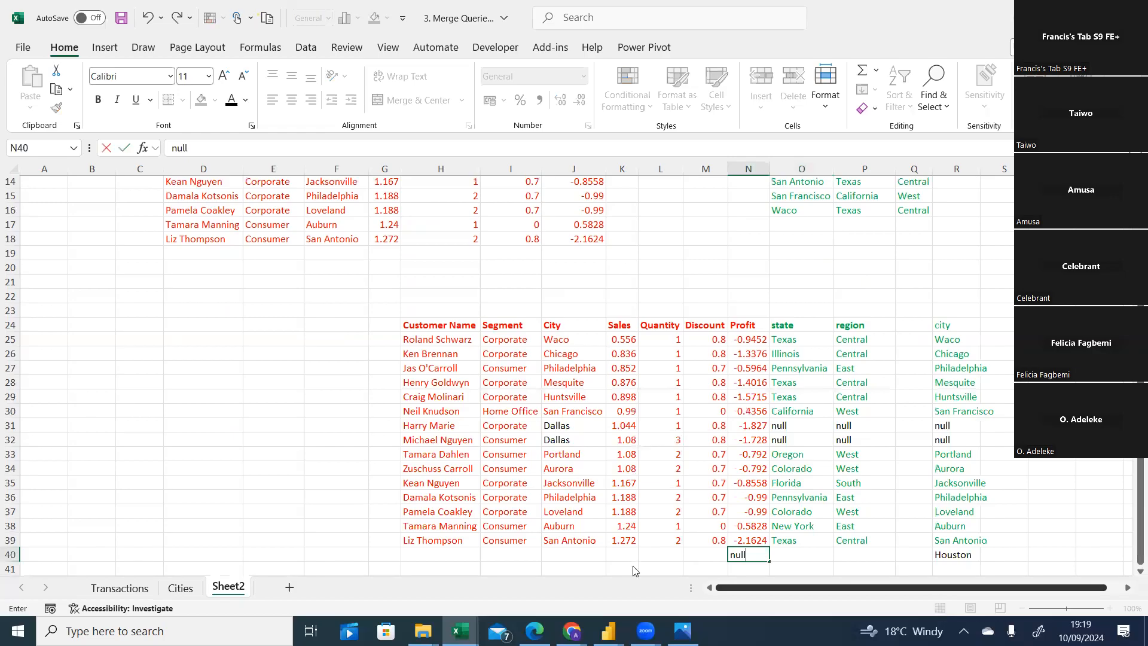
pyautogui.click(436, 551)
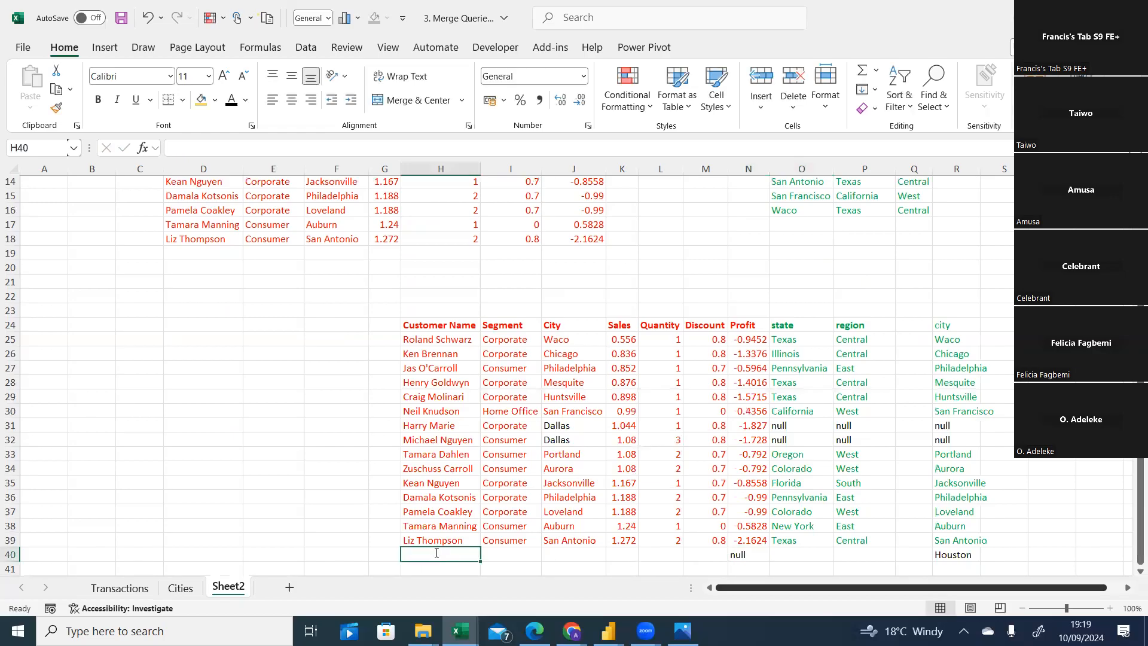
pyautogui.write('null')
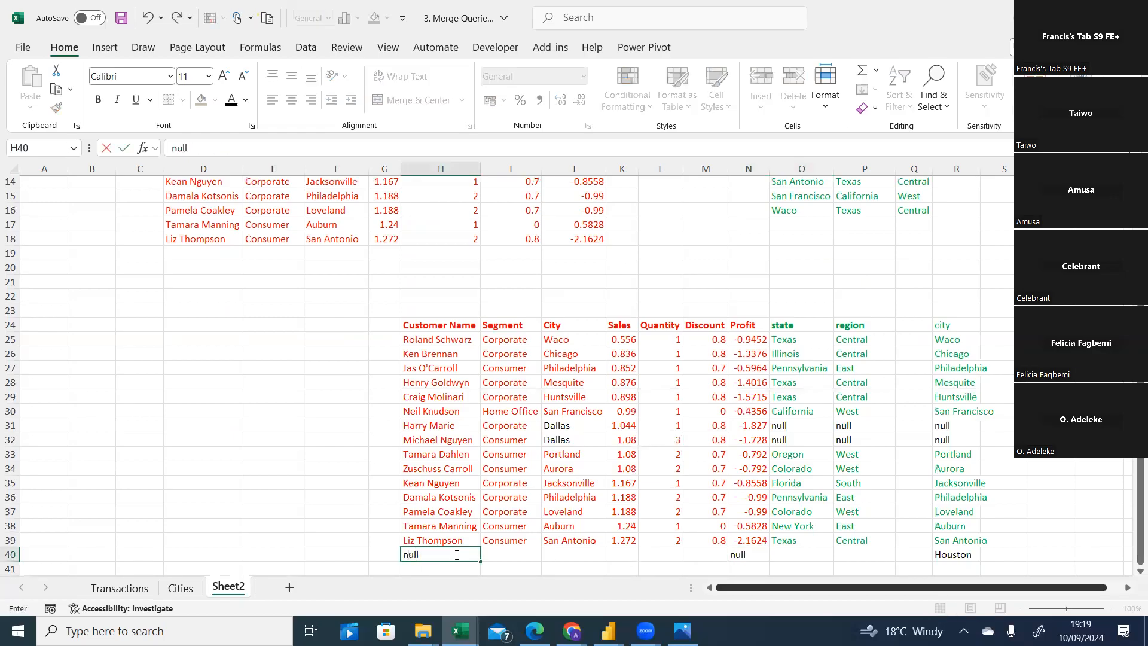
pyautogui.click(502, 556)
pyautogui.write('null')
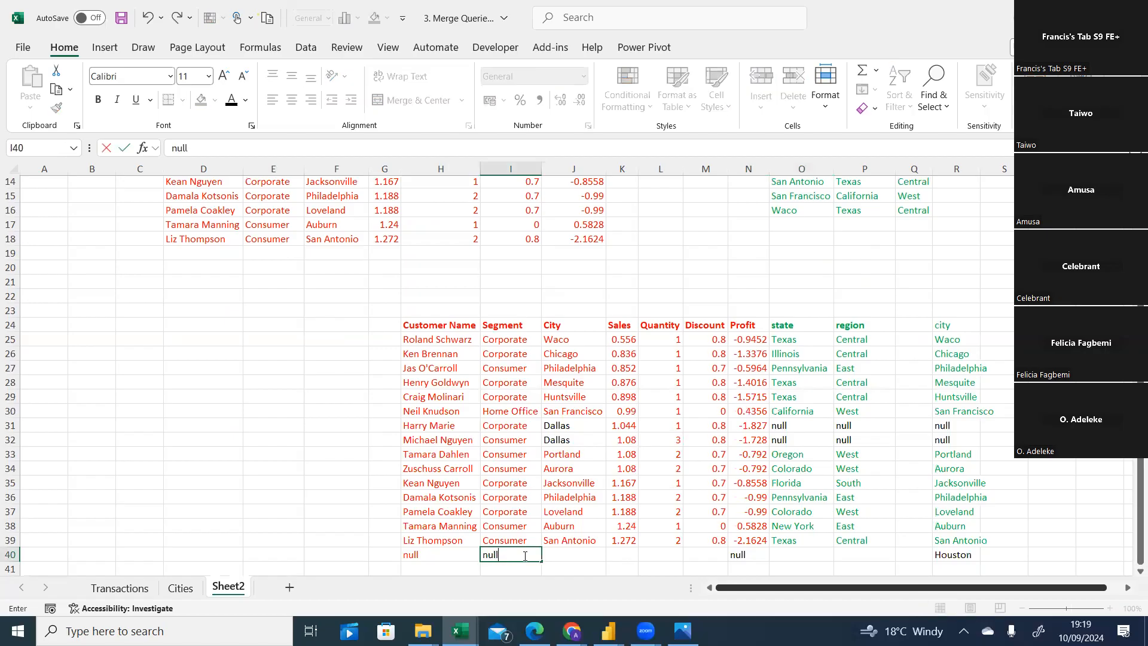
pyautogui.click(560, 554)
pyautogui.write('null')
pyautogui.click(618, 557)
pyautogui.write('null')
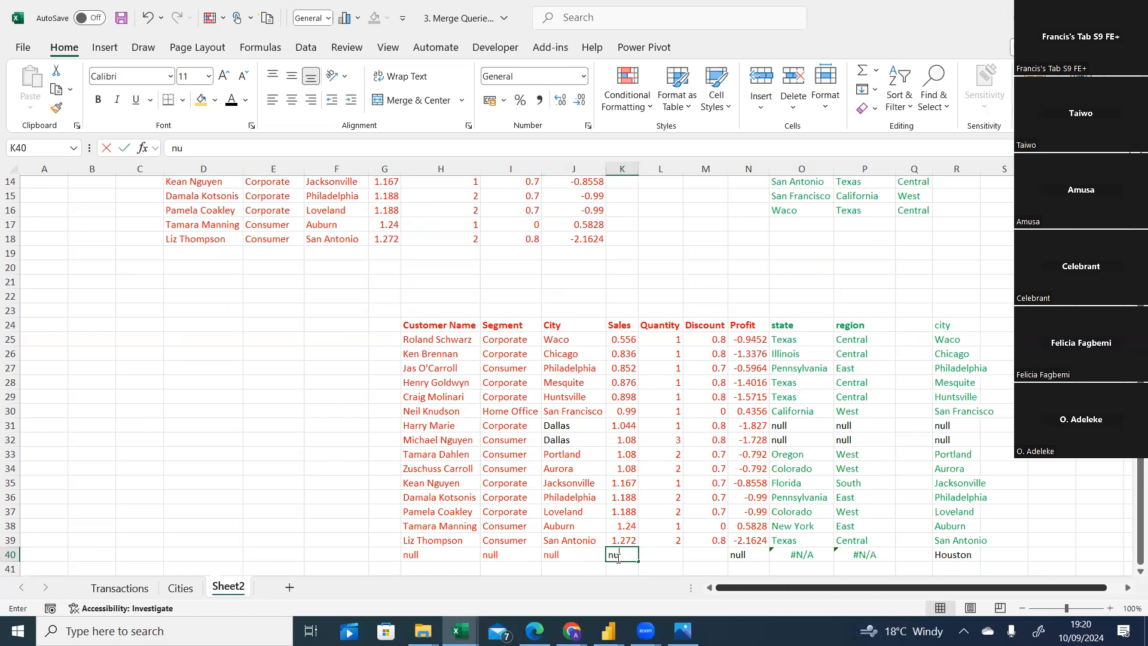
pyautogui.click(657, 554)
pyautogui.write('null')
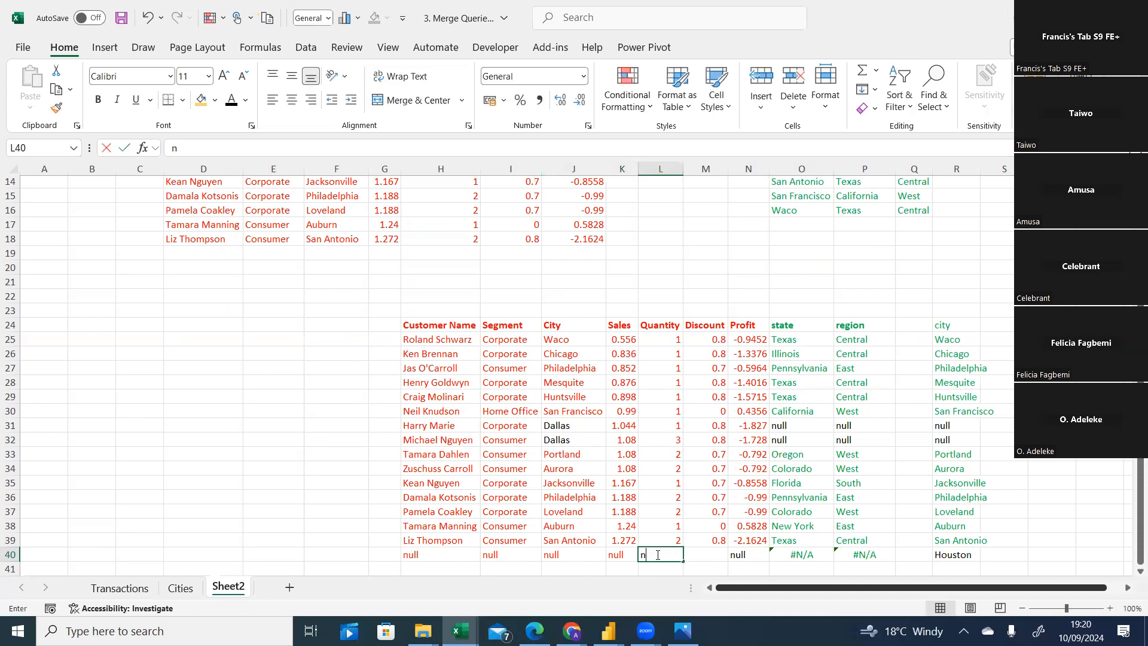
pyautogui.click(697, 555)
pyautogui.write('null')
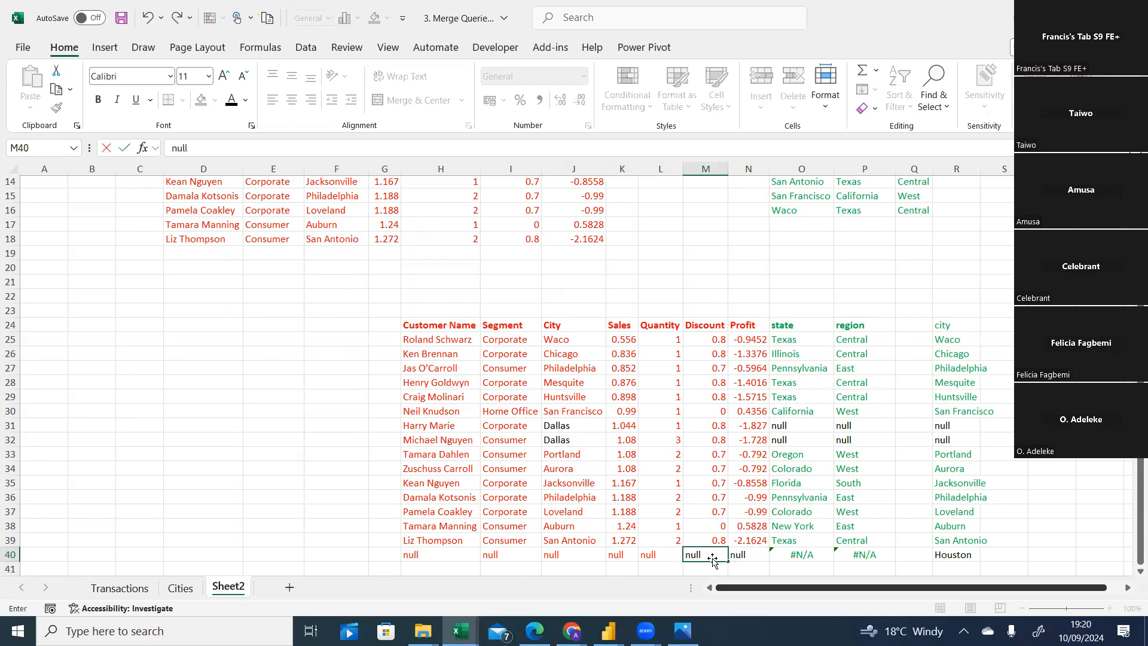
pyautogui.click(750, 565)
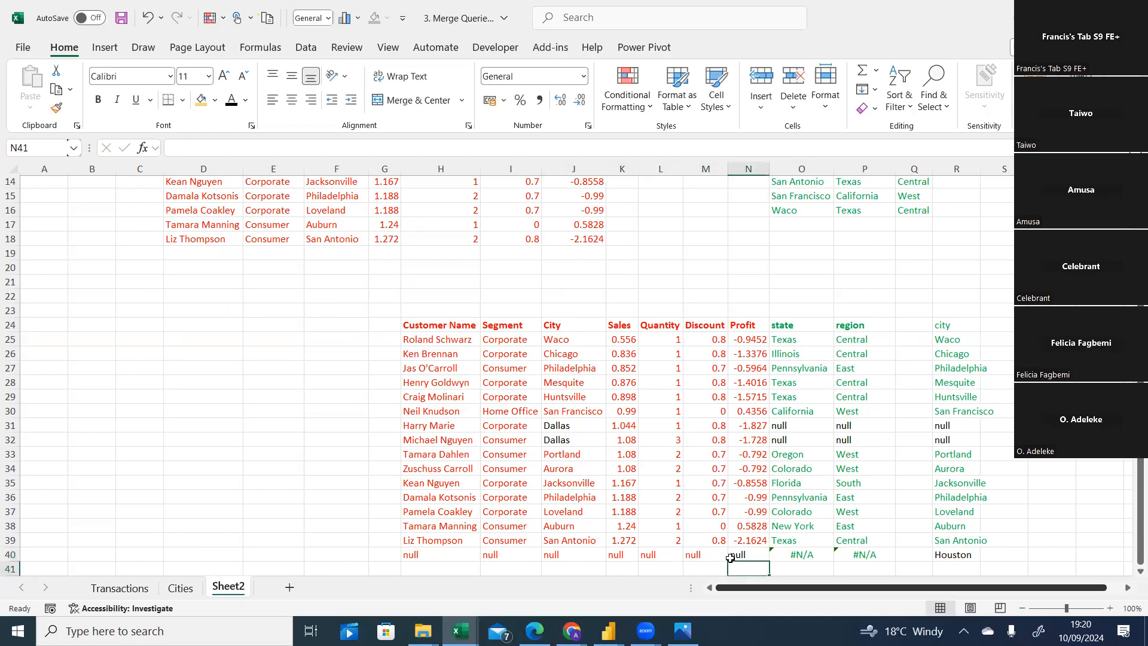
# Give the null entries in row 40 of the join example a black font.
pyautogui.moveTo(418, 554); pyautogui.dragTo(758, 555)
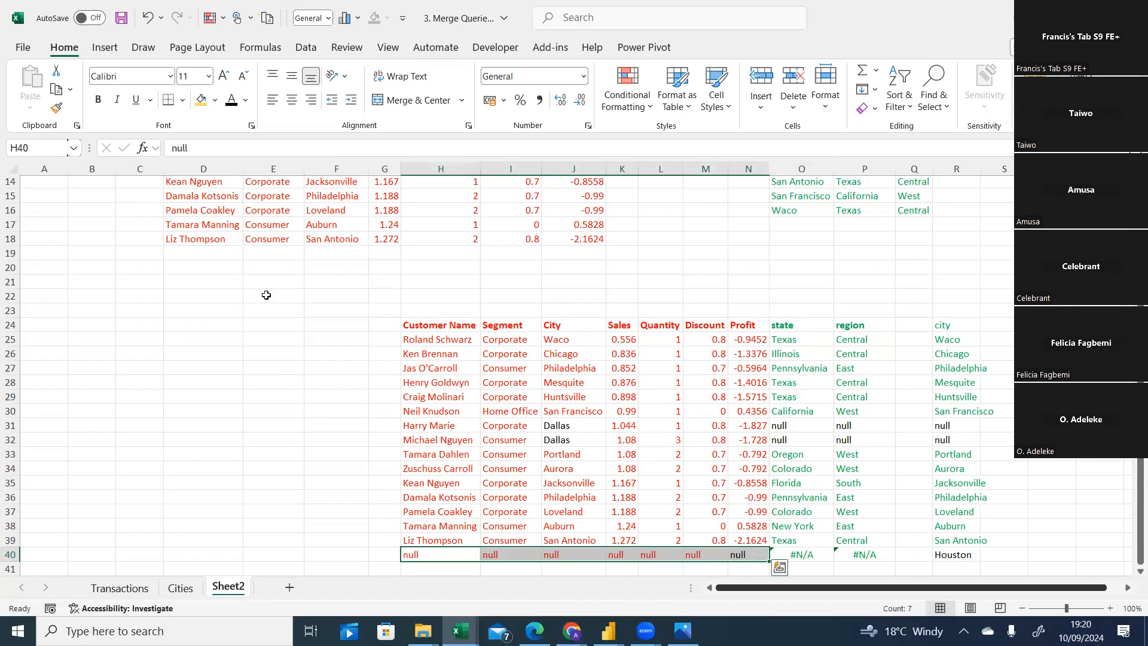
pyautogui.click(231, 100)
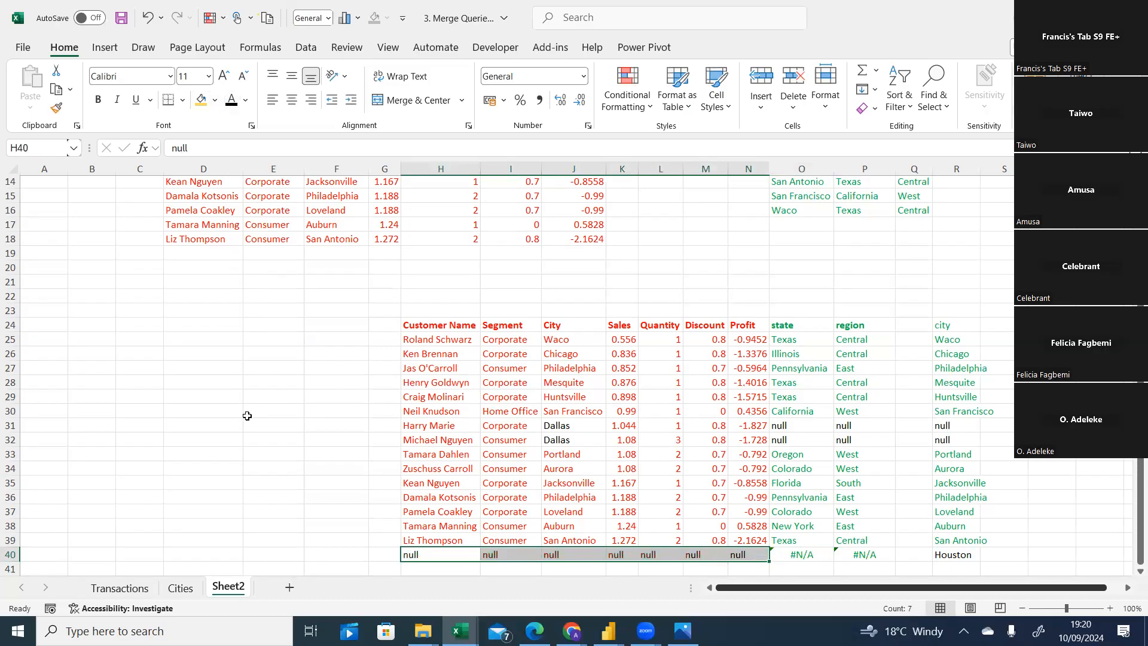
pyautogui.click(248, 439)
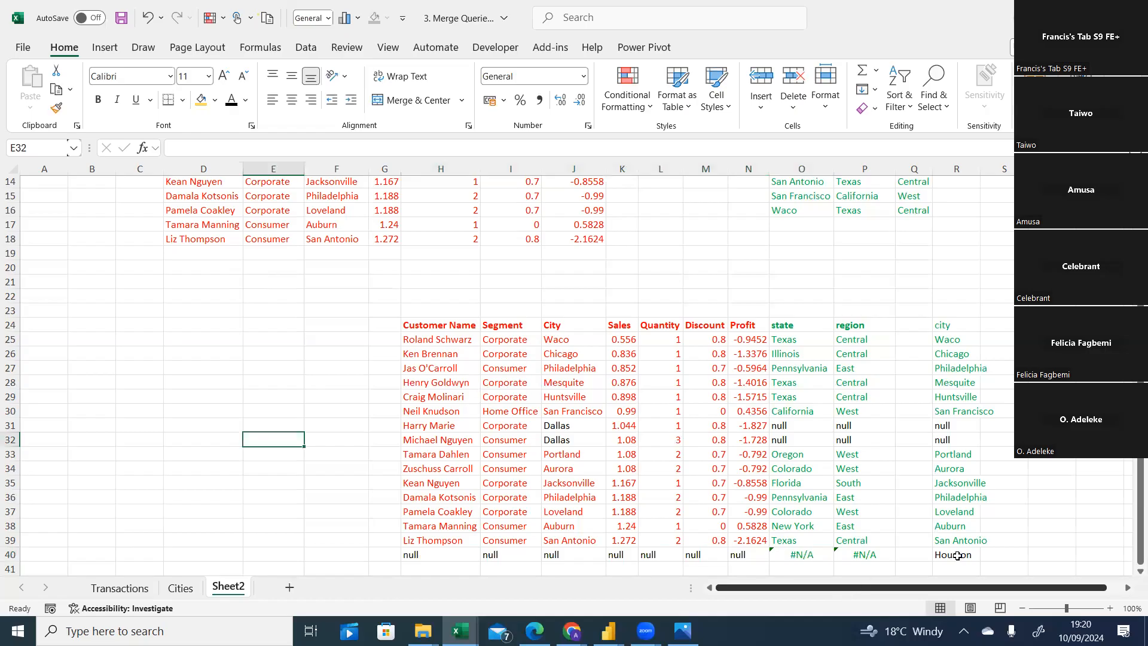
# Enter Texas as the state and central as the region for Houston in row 40.
pyautogui.click(957, 556)
pyautogui.moveTo(1139, 485); pyautogui.dragTo(1139, 472)
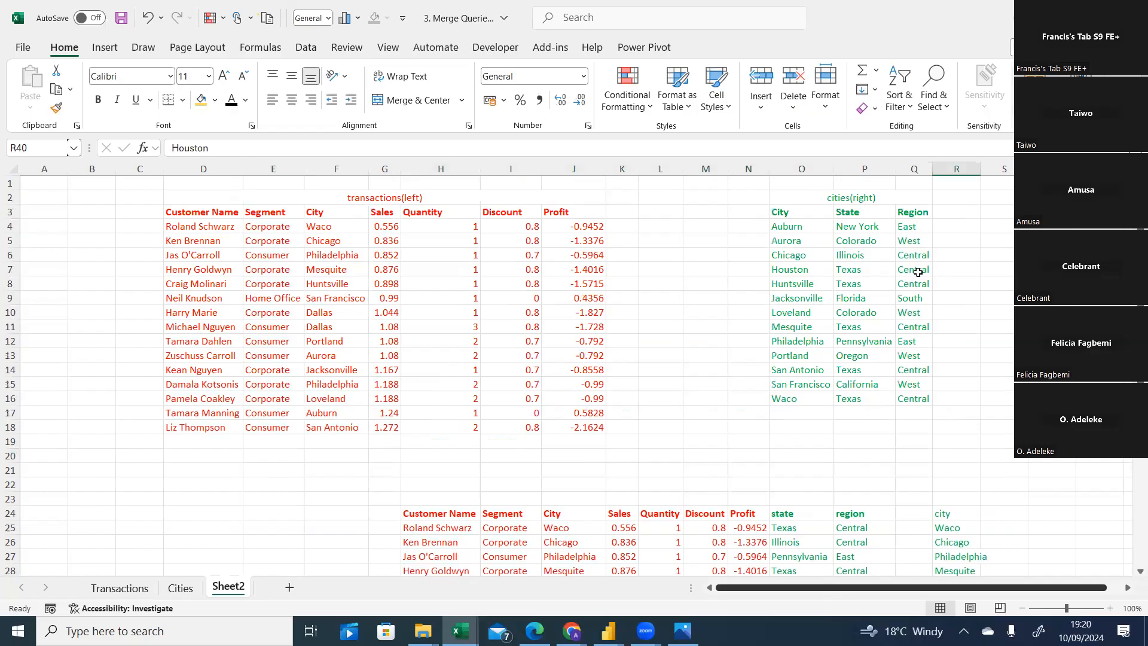
pyautogui.scroll(-4, 878, 565)
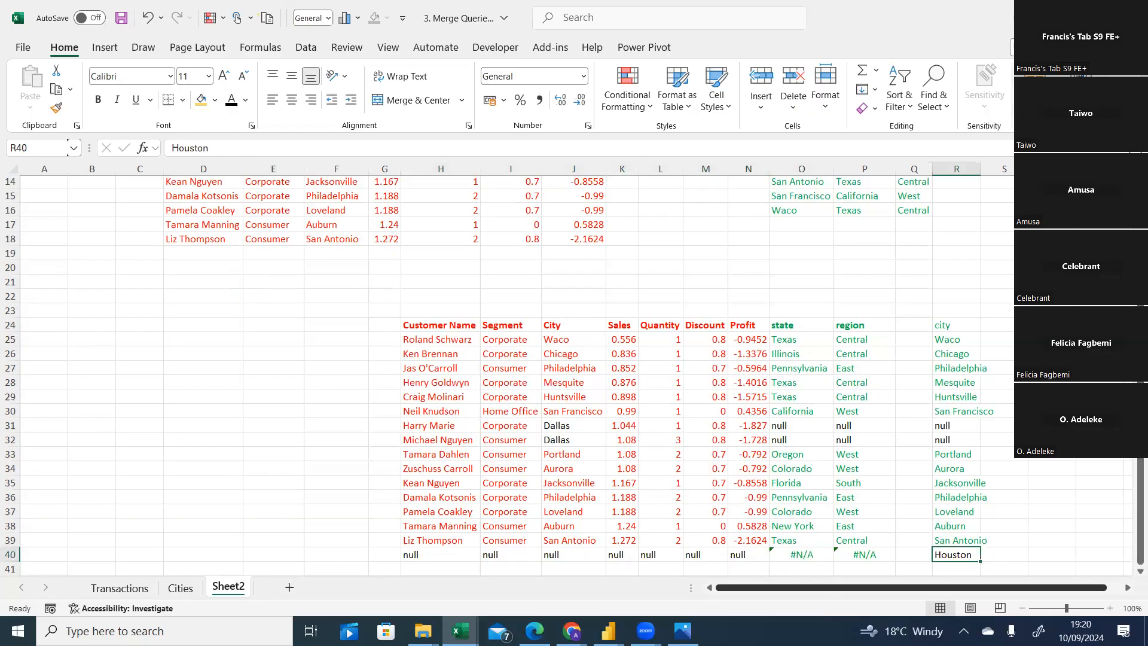
pyautogui.click(797, 557)
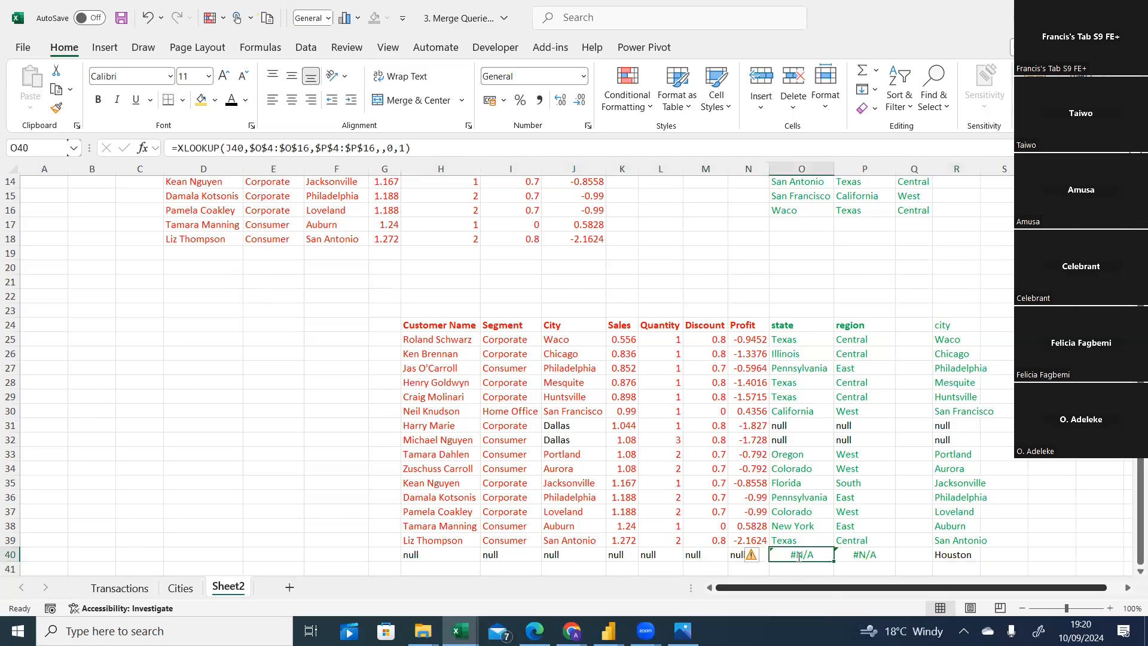
pyautogui.write('Texas')
pyautogui.press('Tab')
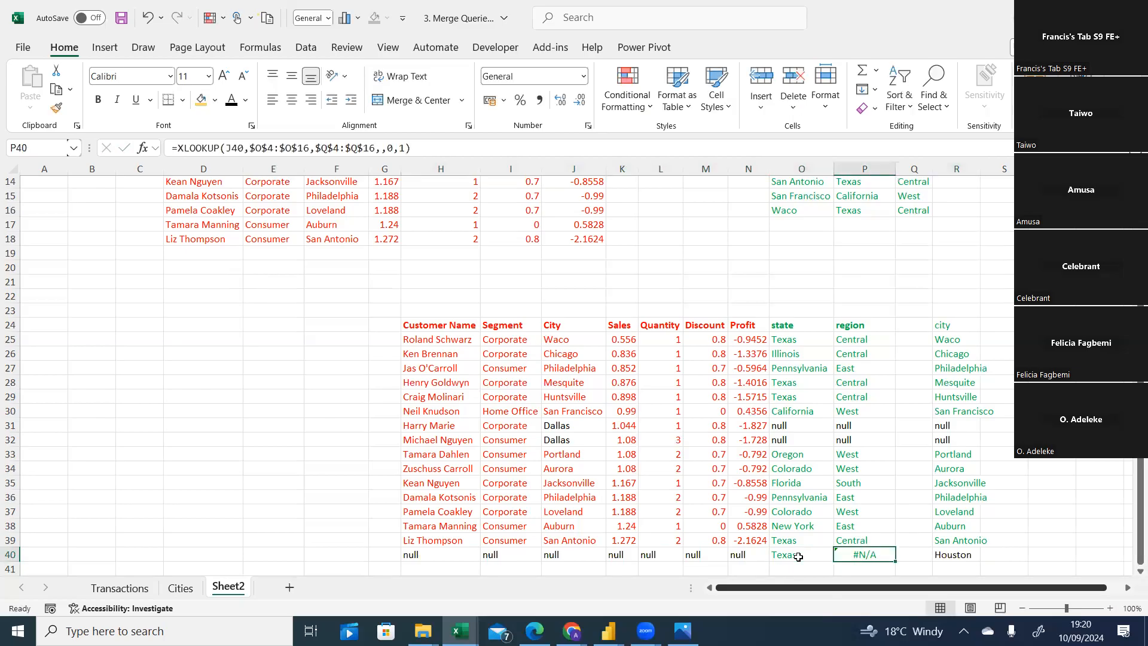
pyautogui.write('central')
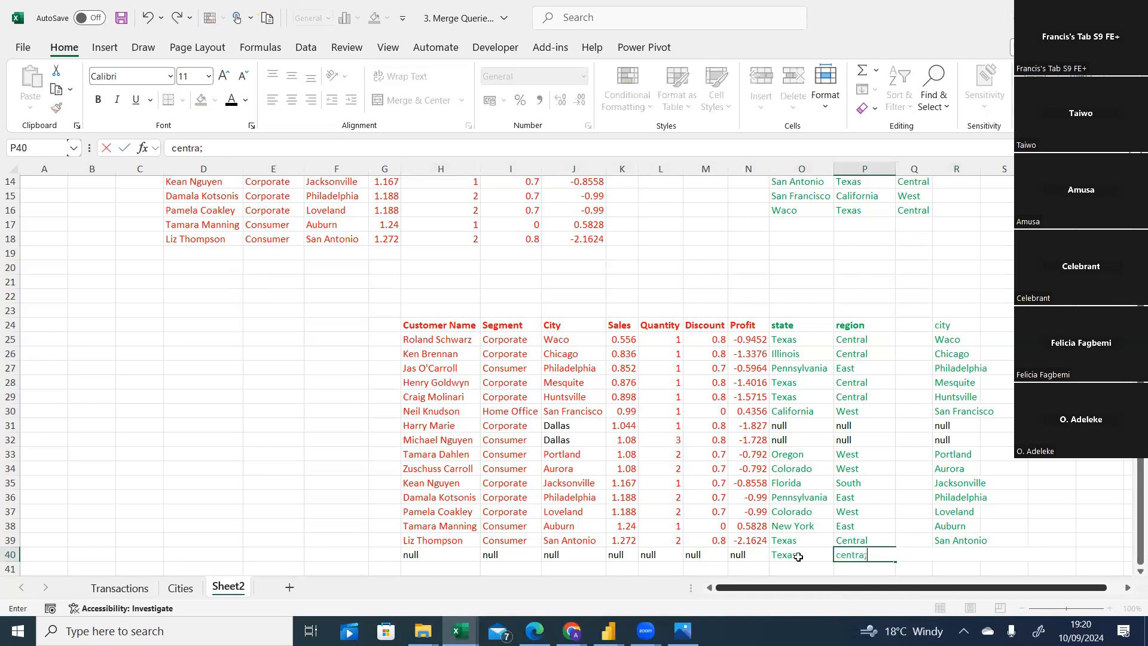
pyautogui.click(1079, 497)
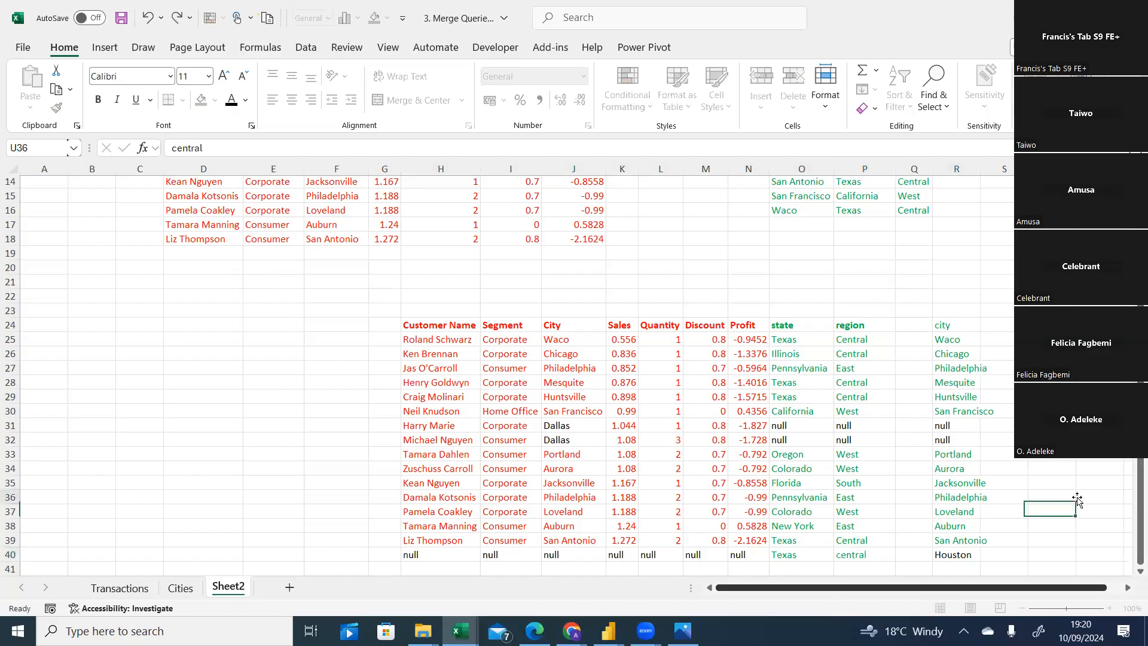
# Give the Houston cell in the city column a green font.
pyautogui.click(967, 554)
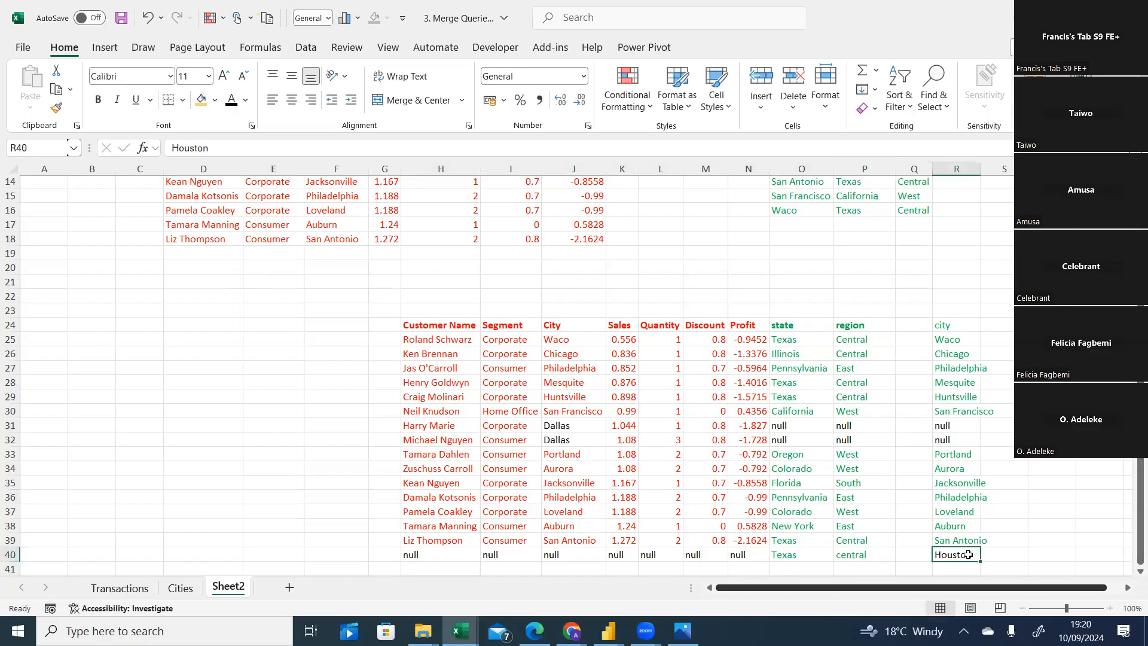
pyautogui.click(247, 105)
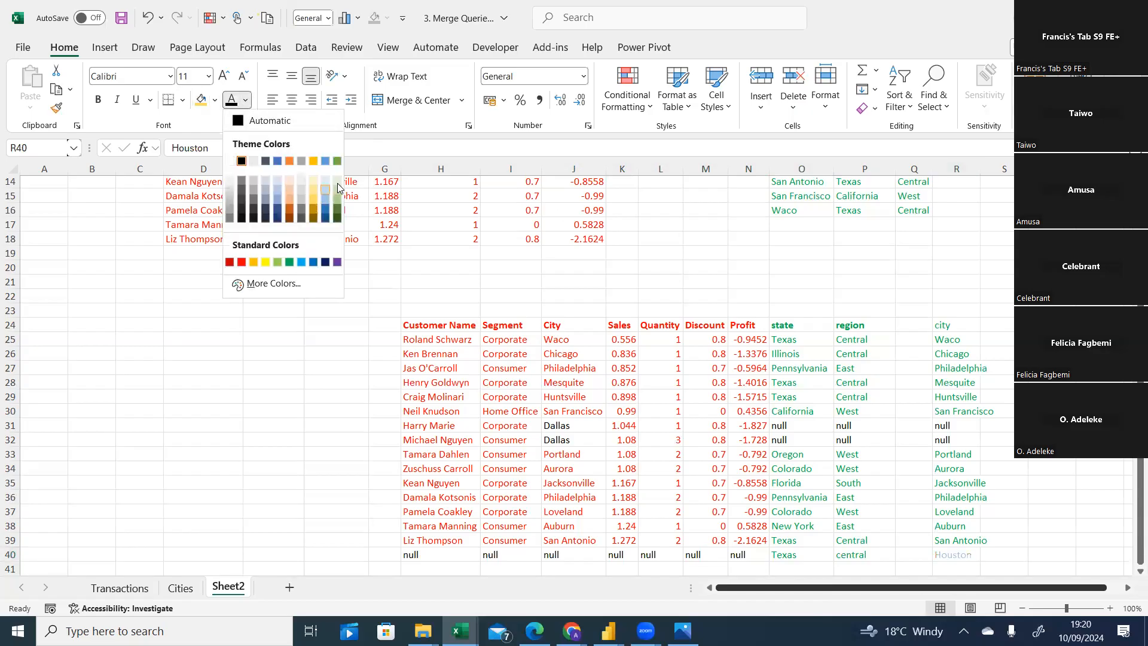
pyautogui.click(337, 160)
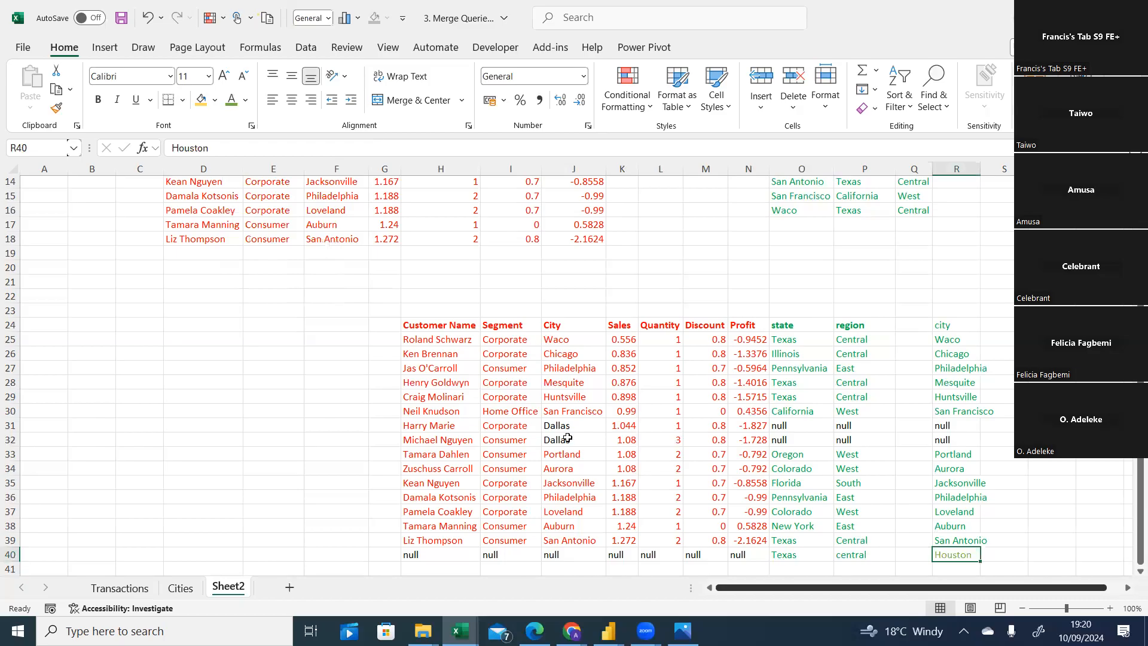
# Give the two Dallas cities in the join example a red font.
pyautogui.moveTo(567, 423); pyautogui.dragTo(565, 441)
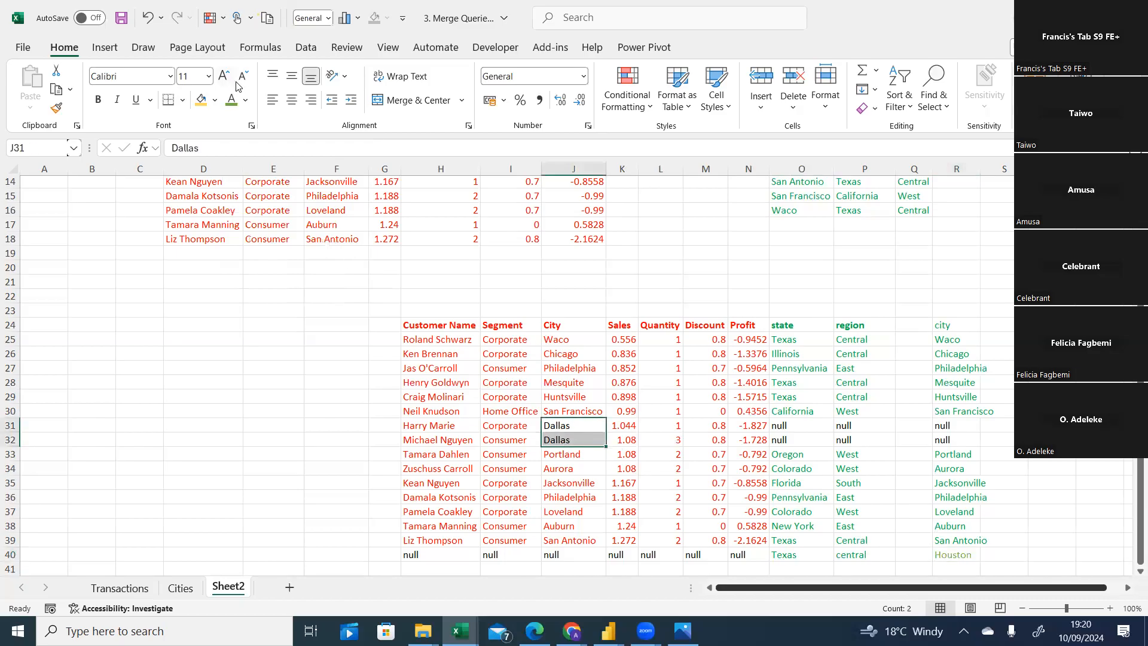
pyautogui.click(247, 102)
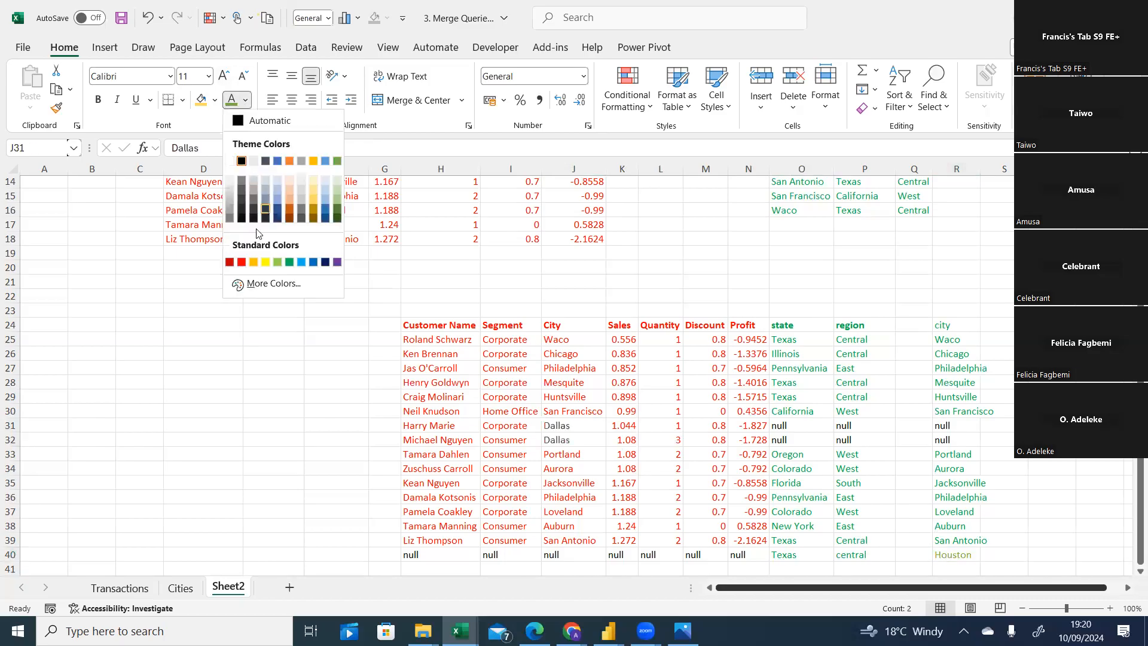
pyautogui.click(238, 267)
pyautogui.click(201, 446)
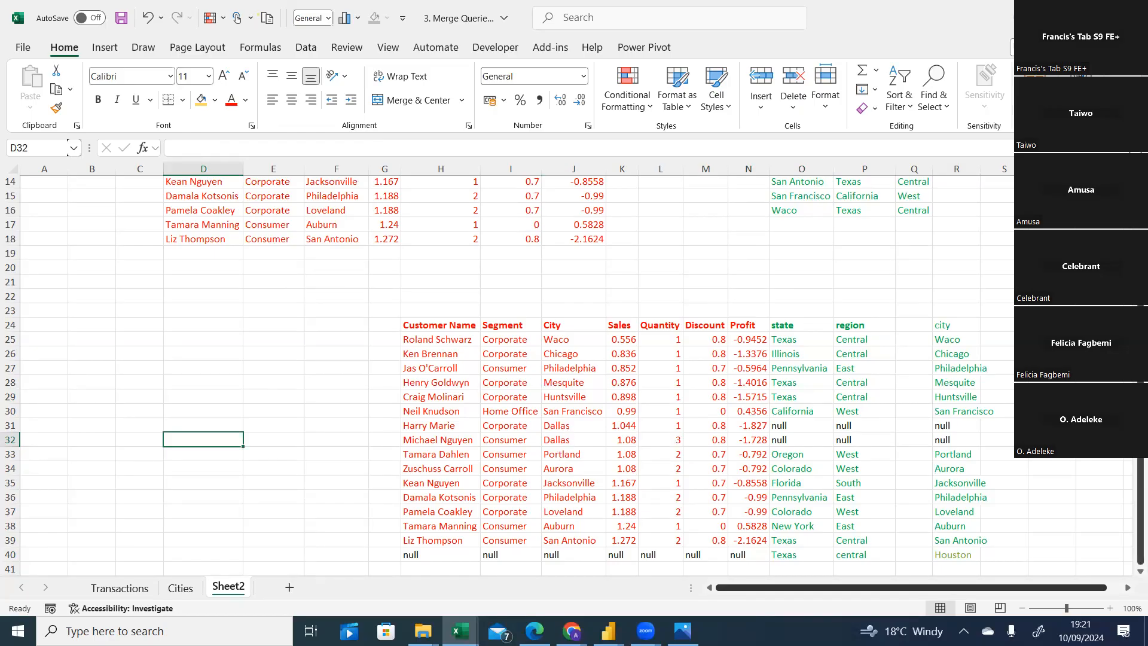
# Scroll through the worksheet to review the colour-coded source tables and the join example.
pyautogui.scroll(5, 572, 376)
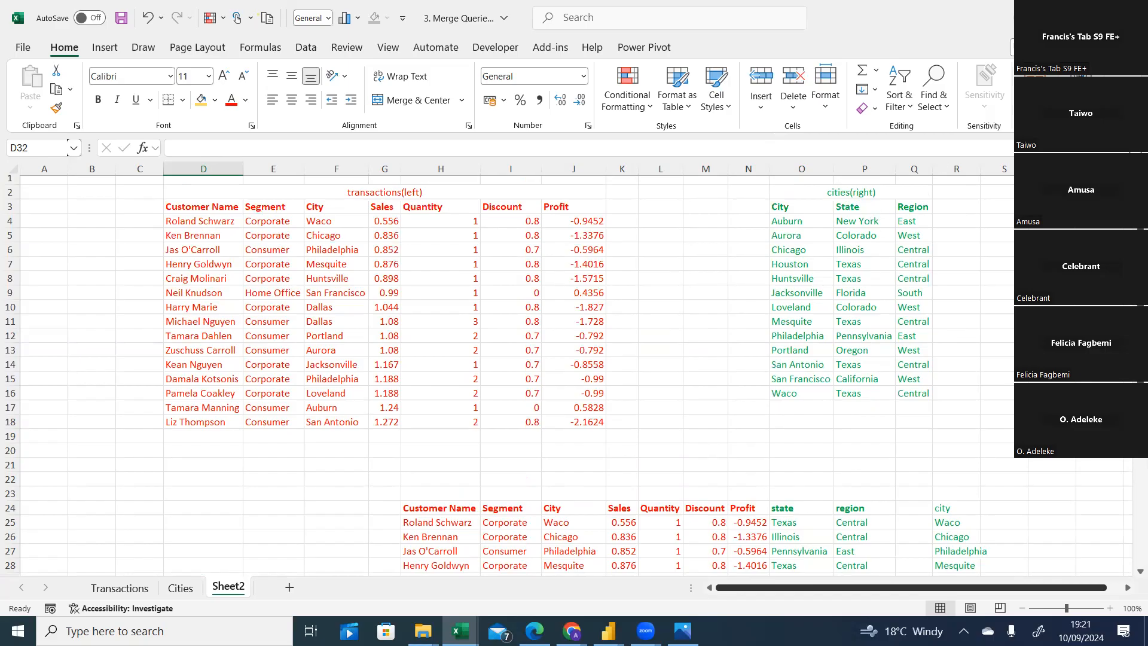
pyautogui.scroll(-4, 929, 444)
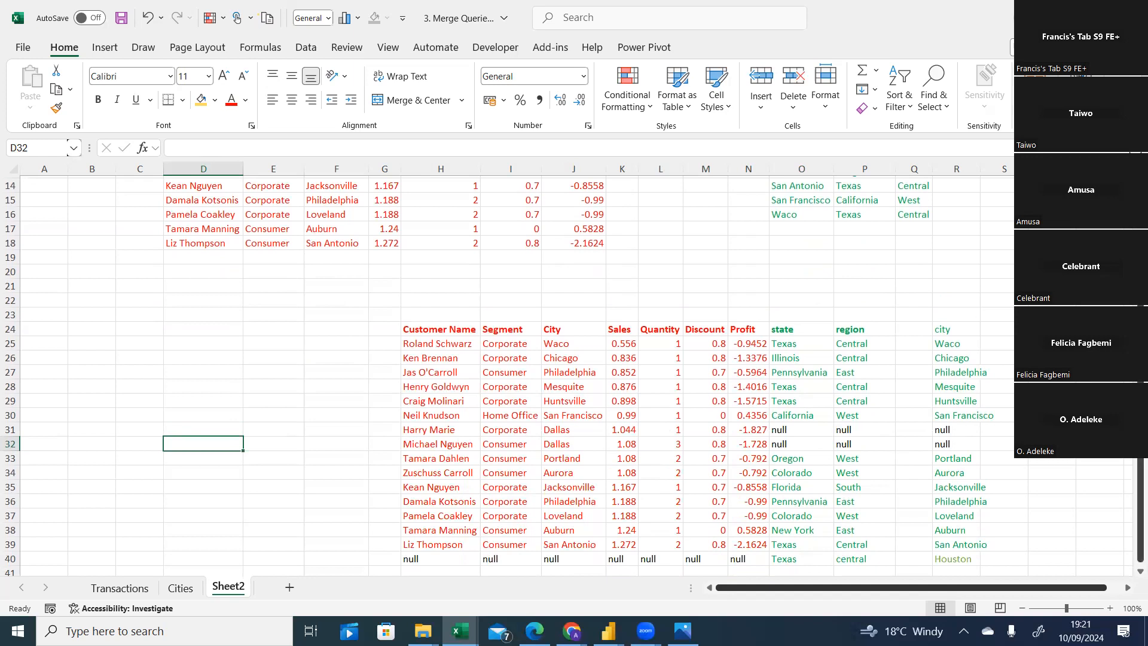
pyautogui.scroll(5, 802, 221)
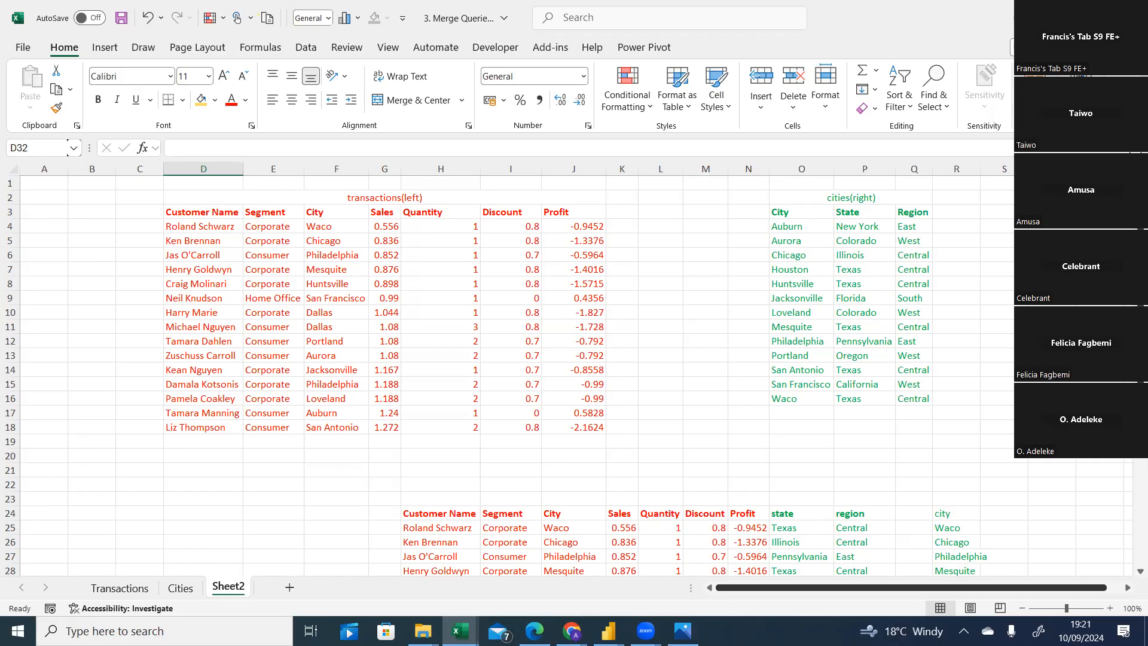
pyautogui.scroll(-4, 789, 269)
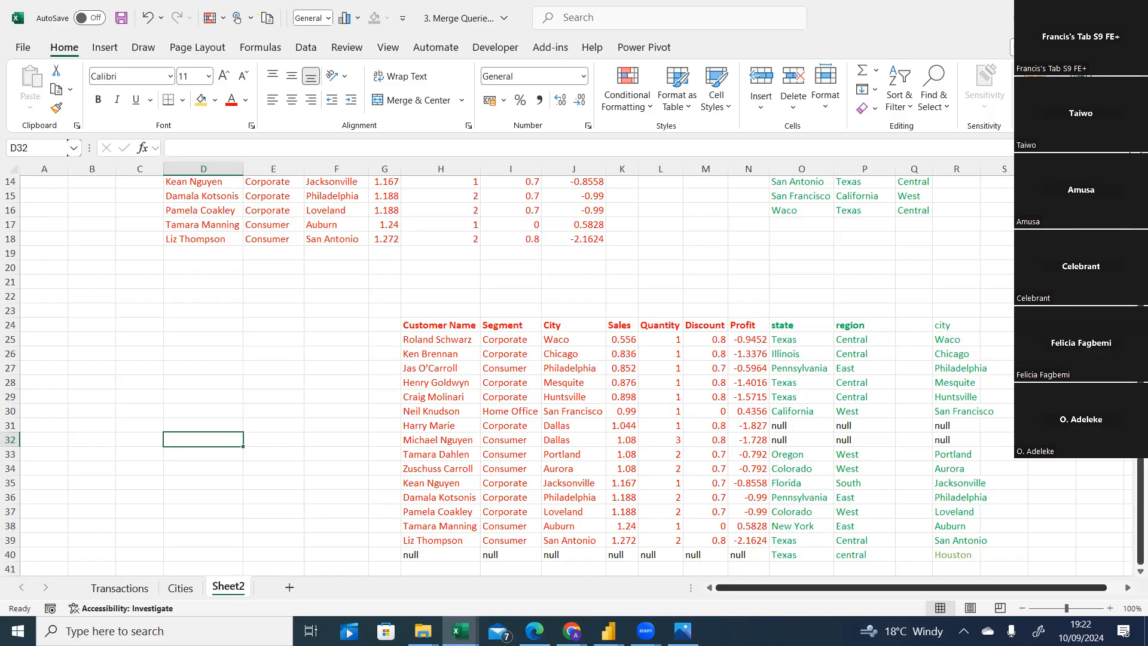
pyautogui.scroll(5, 687, 269)
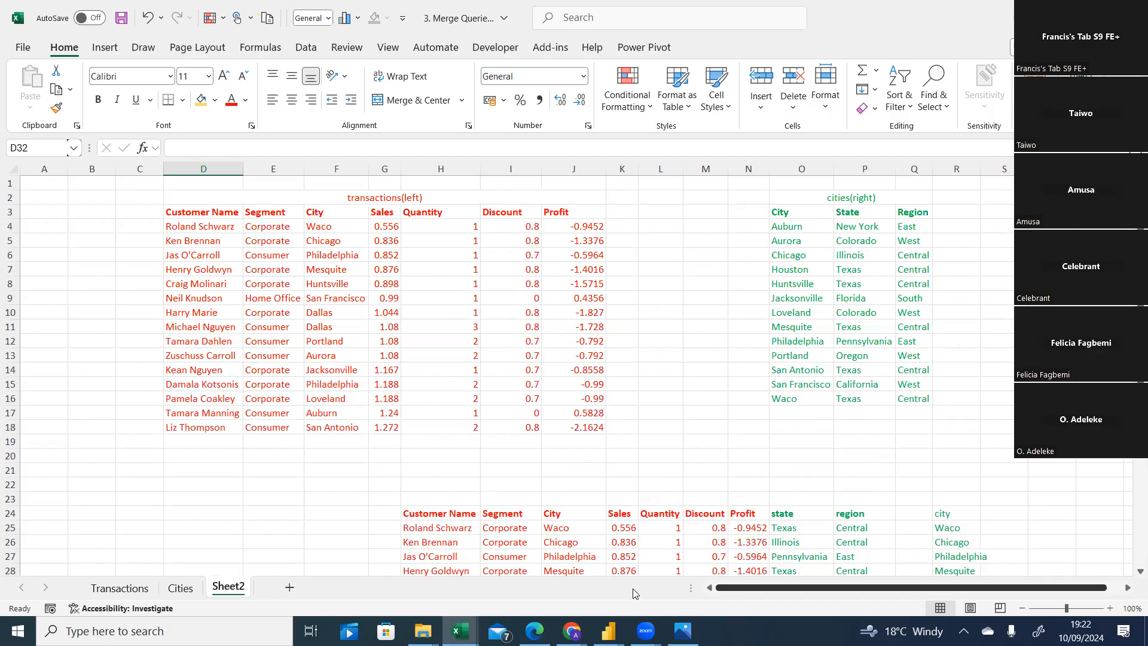
pyautogui.scroll(-3, 704, 509)
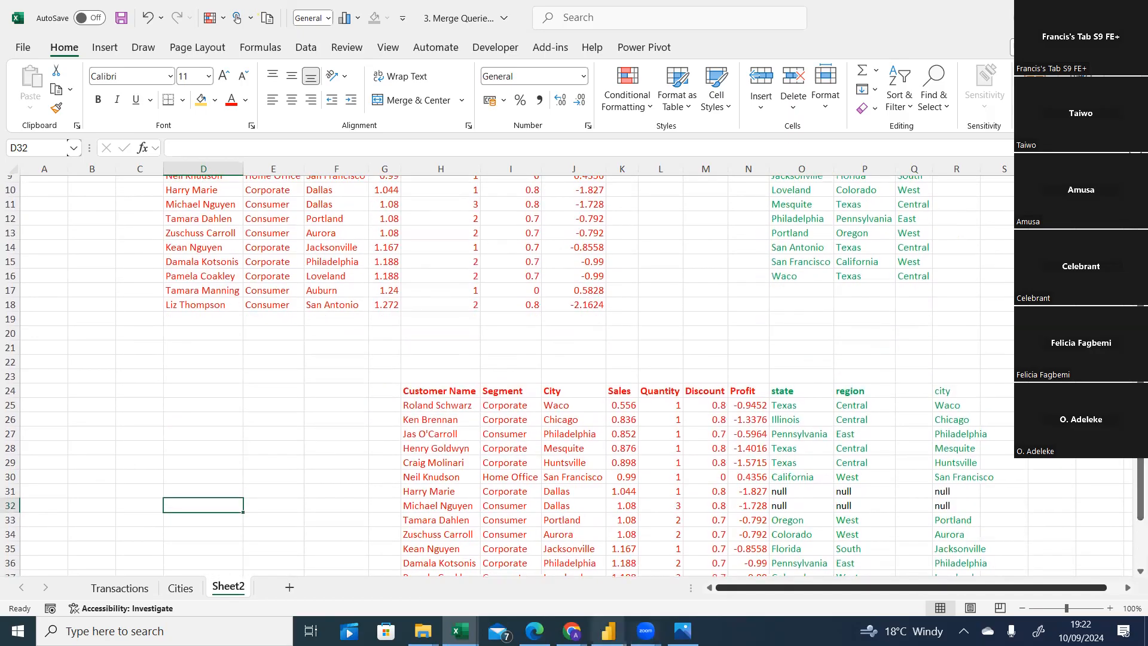
# Switch to the Power Query editor and review the Left outer join and Cities queries.
pyautogui.click(608, 630)
pyautogui.click(690, 572)
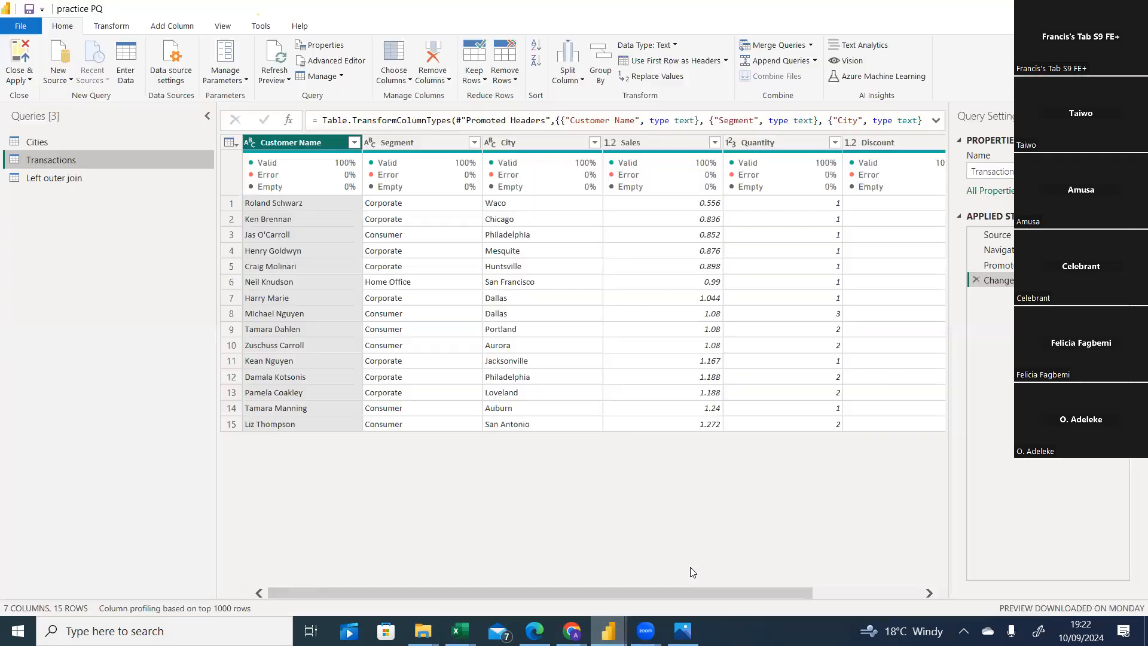
pyautogui.click(39, 177)
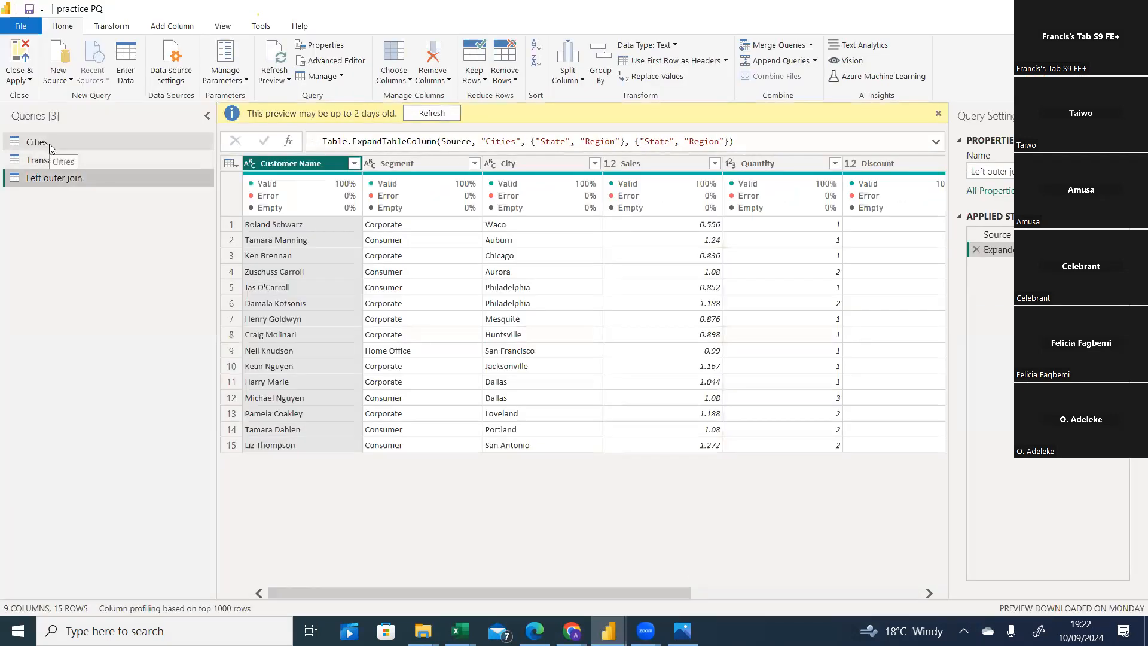
pyautogui.click(49, 144)
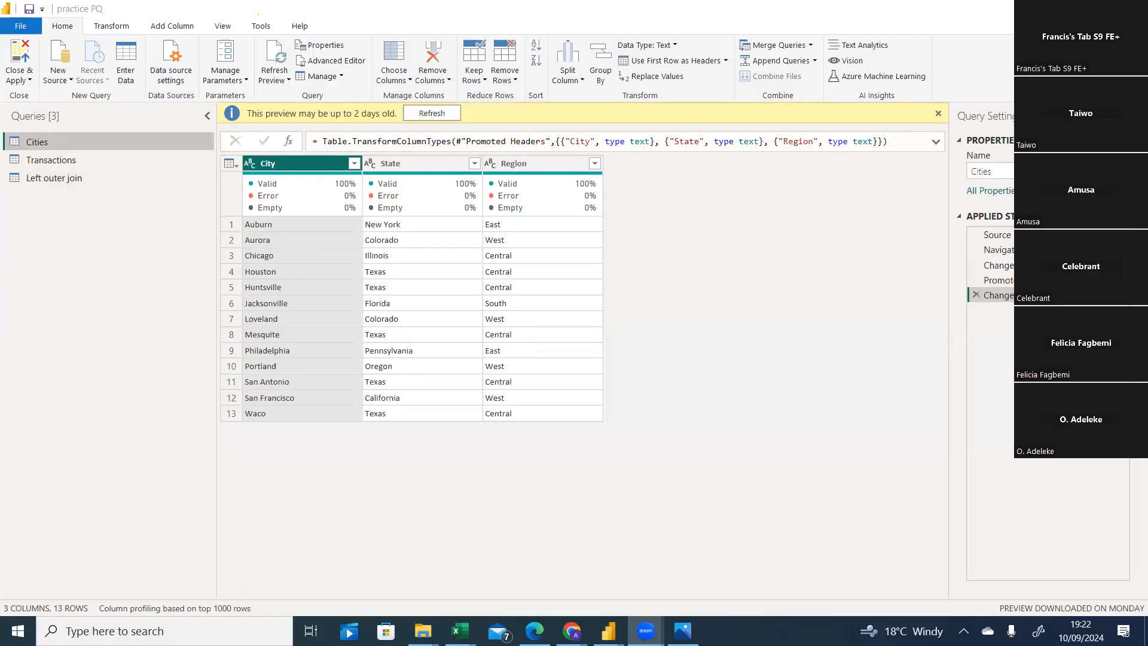
pyautogui.click(813, 50)
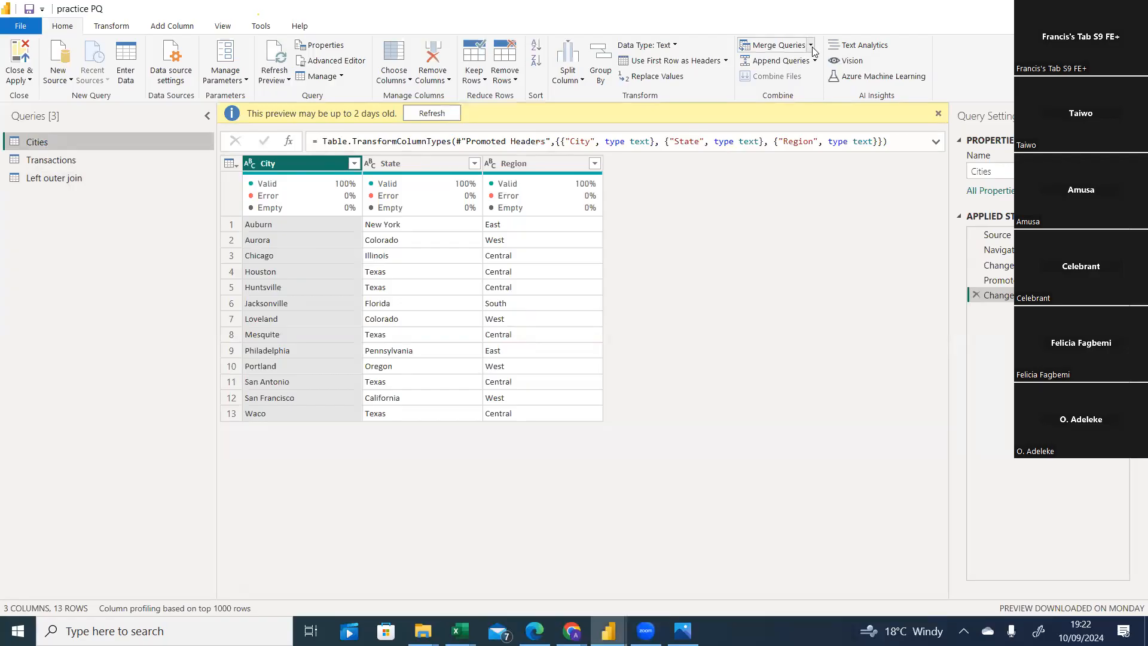
pyautogui.click(811, 48)
pyautogui.click(767, 78)
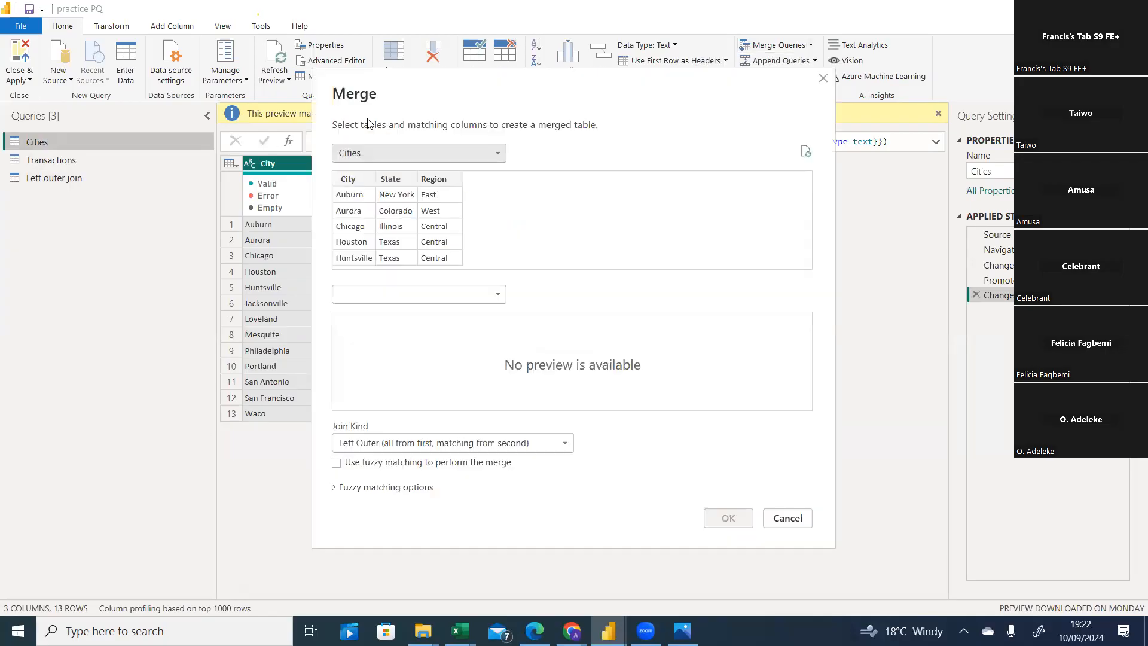
pyautogui.click(822, 79)
# Merge Transactions with Cities as a new query using a Right Outer join on the City columns.
pyautogui.click(57, 159)
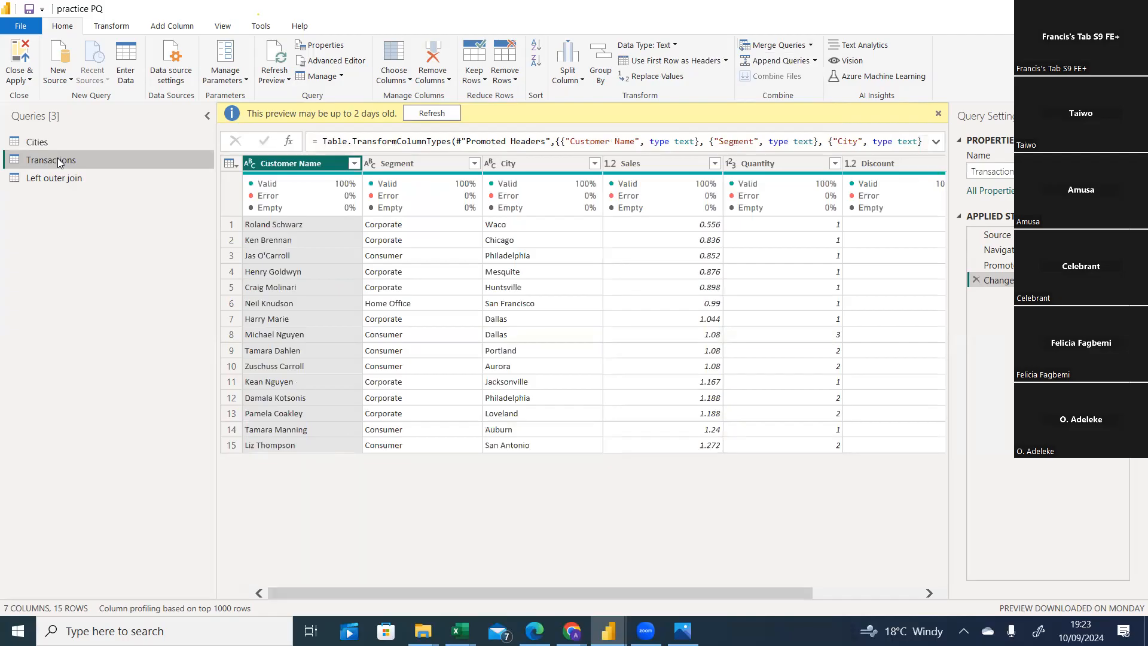
pyautogui.click(811, 46)
pyautogui.click(771, 81)
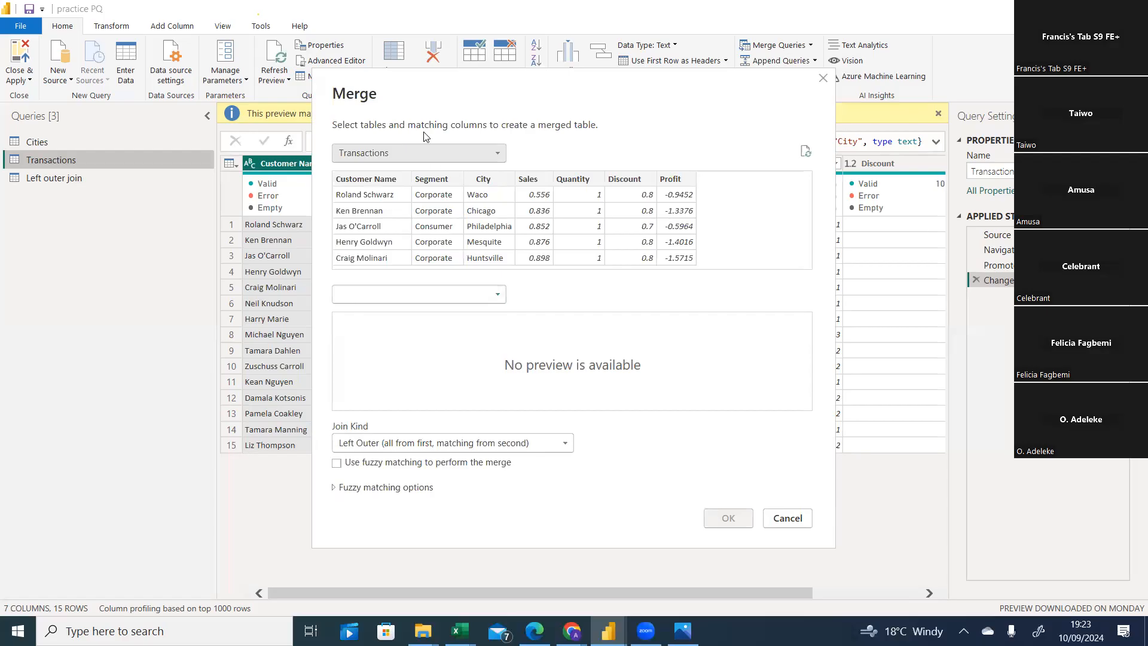
pyautogui.click(474, 302)
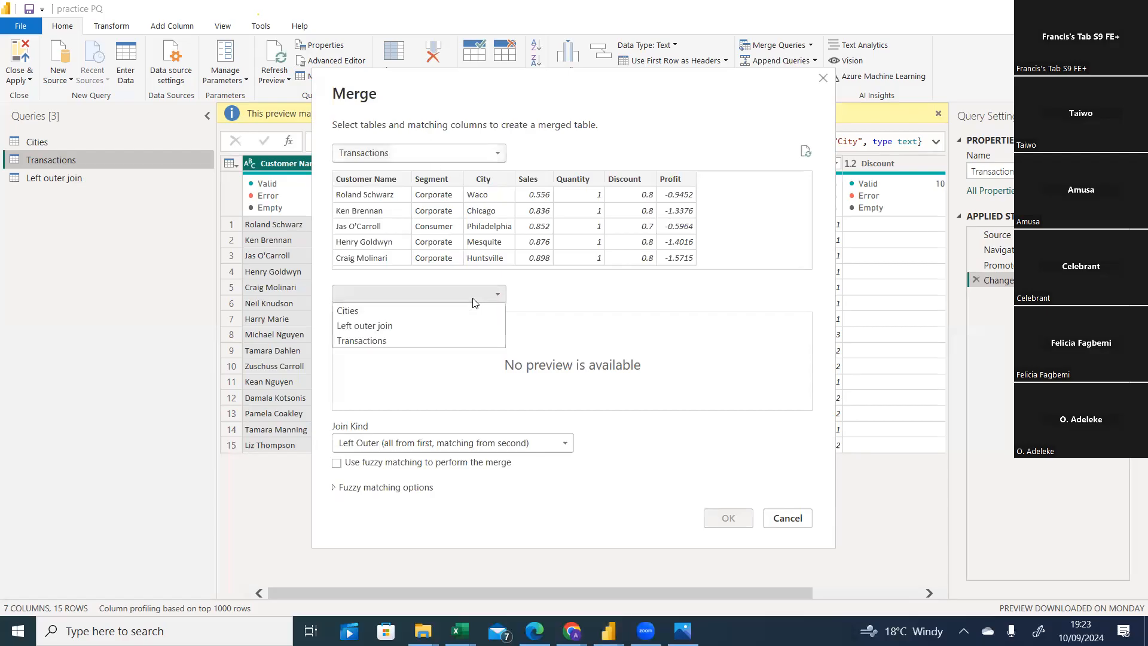
pyautogui.click(404, 311)
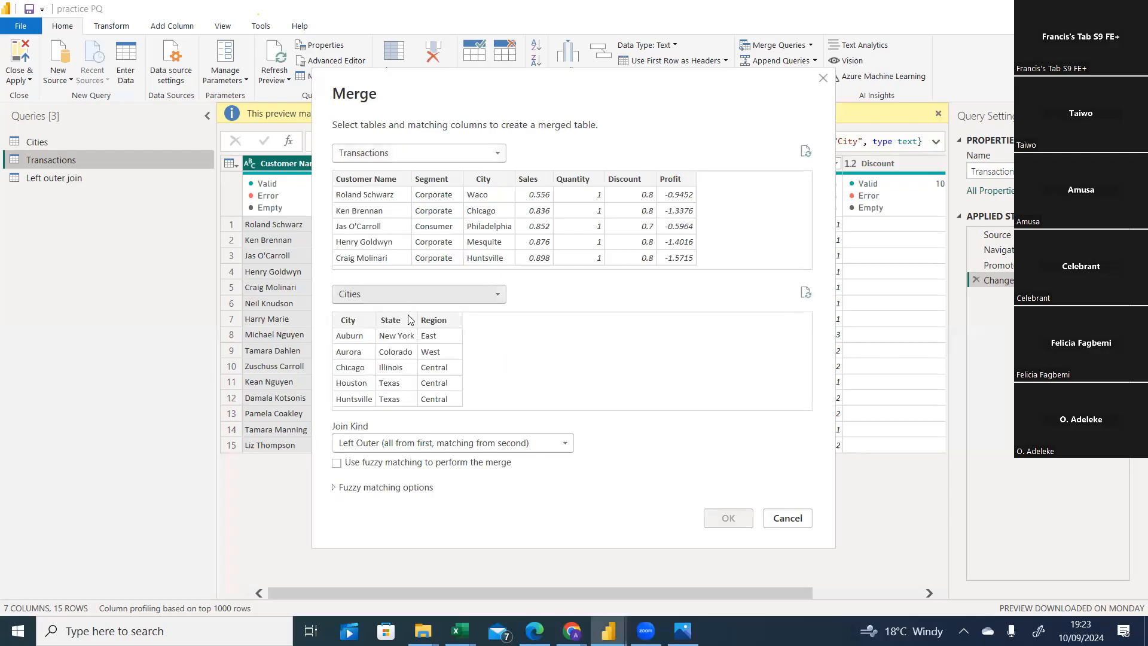
pyautogui.click(557, 443)
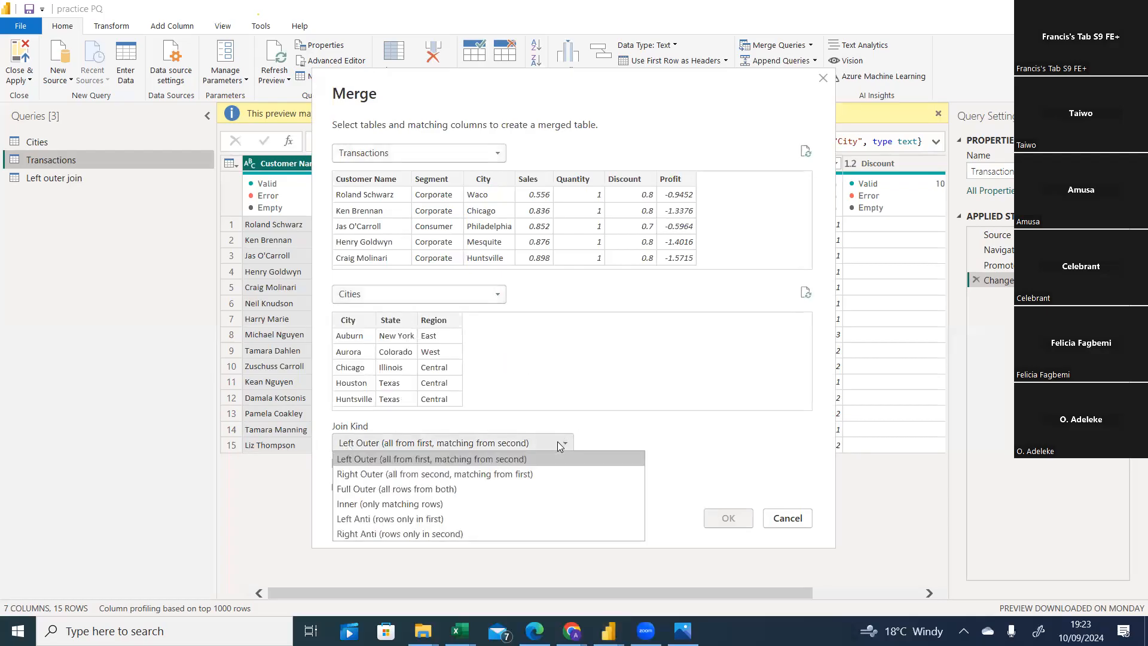
pyautogui.click(435, 477)
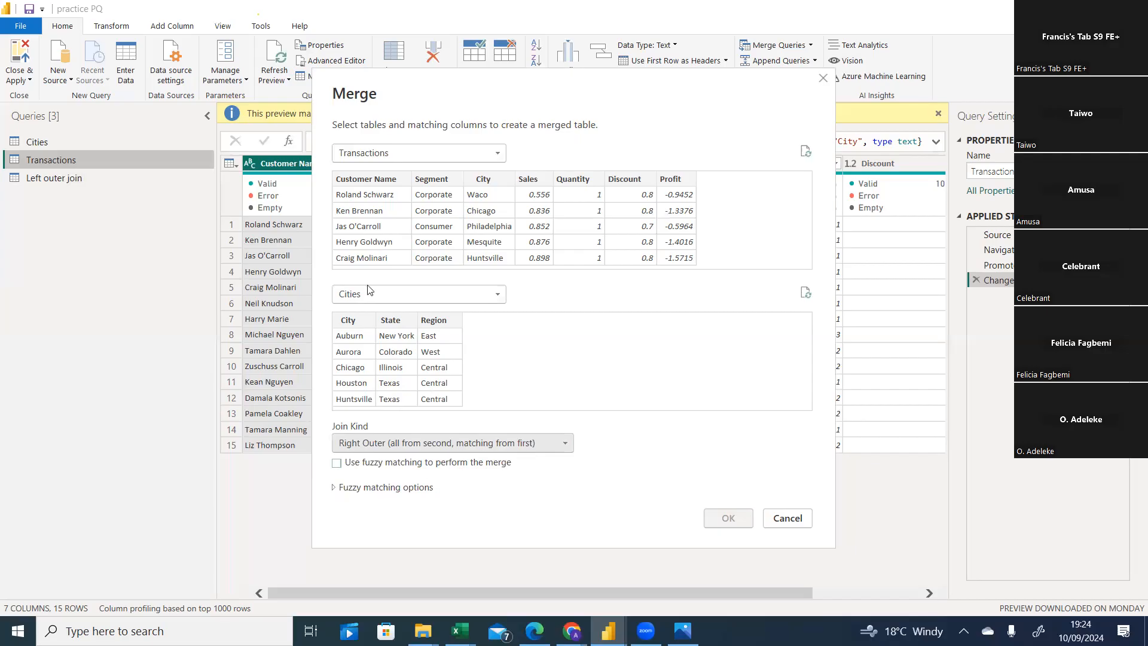
pyautogui.click(490, 181)
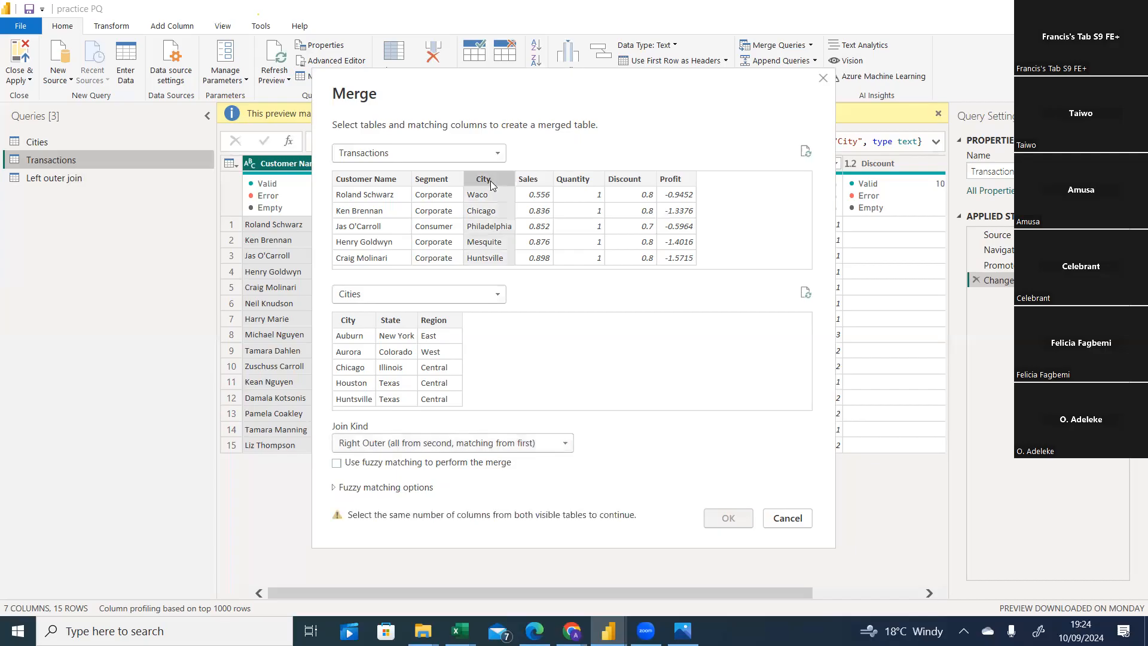
pyautogui.click(354, 322)
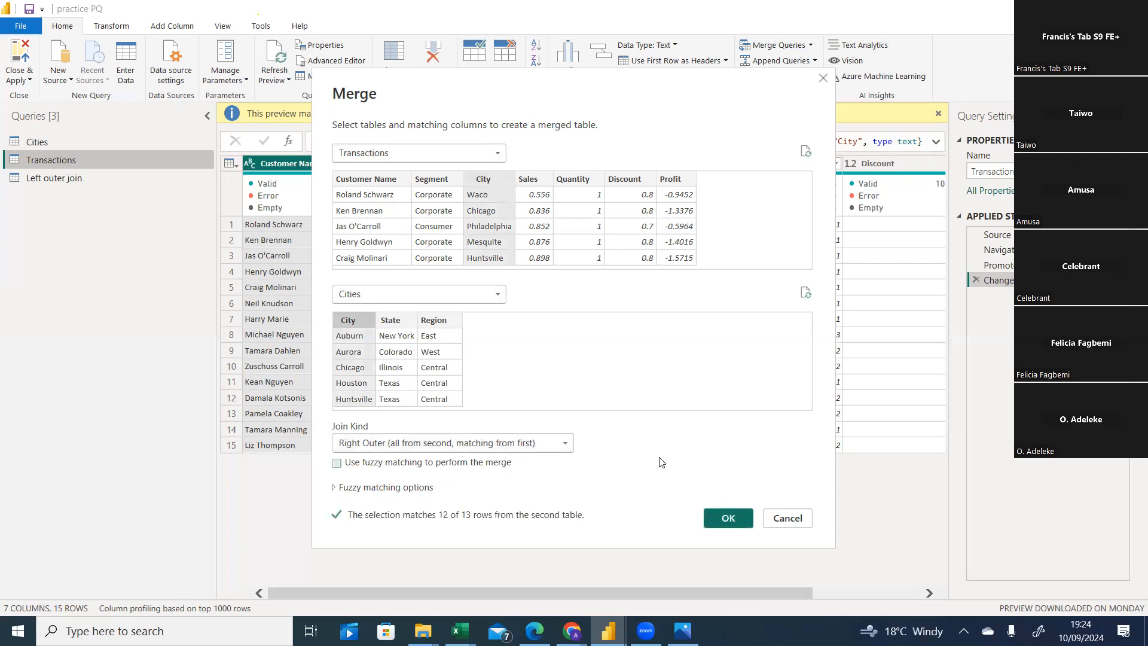
pyautogui.click(728, 518)
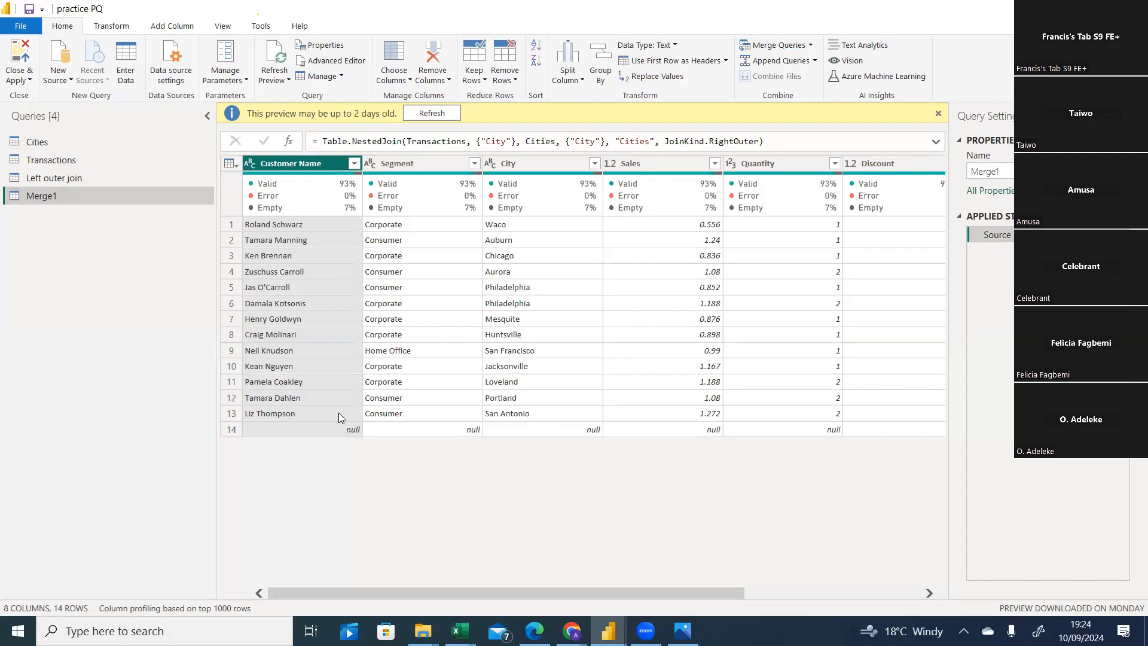
# Expand the merged Cities column to State and Region only, without the original column name prefix.
pyautogui.moveTo(617, 591); pyautogui.dragTo(923, 570)
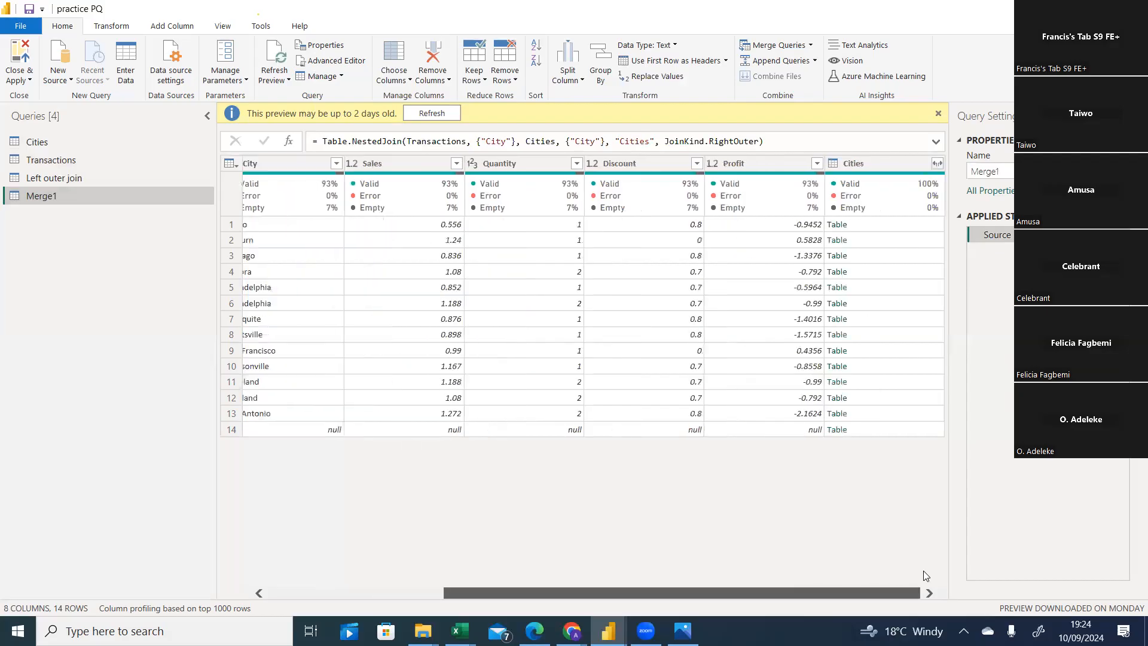
pyautogui.click(936, 162)
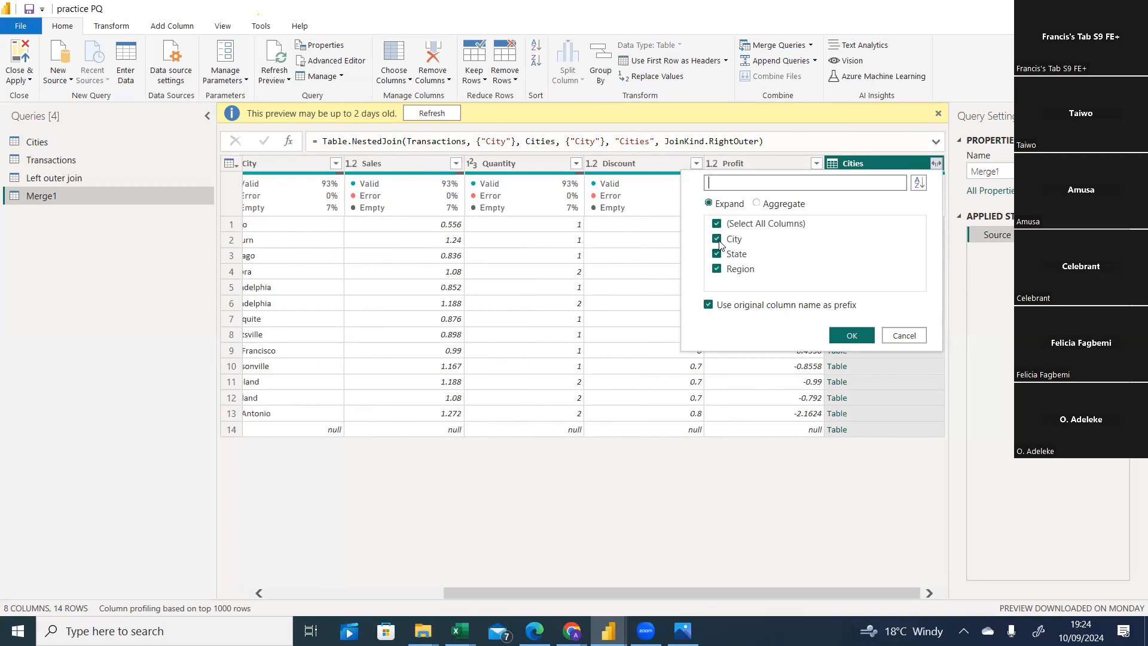
pyautogui.click(717, 239)
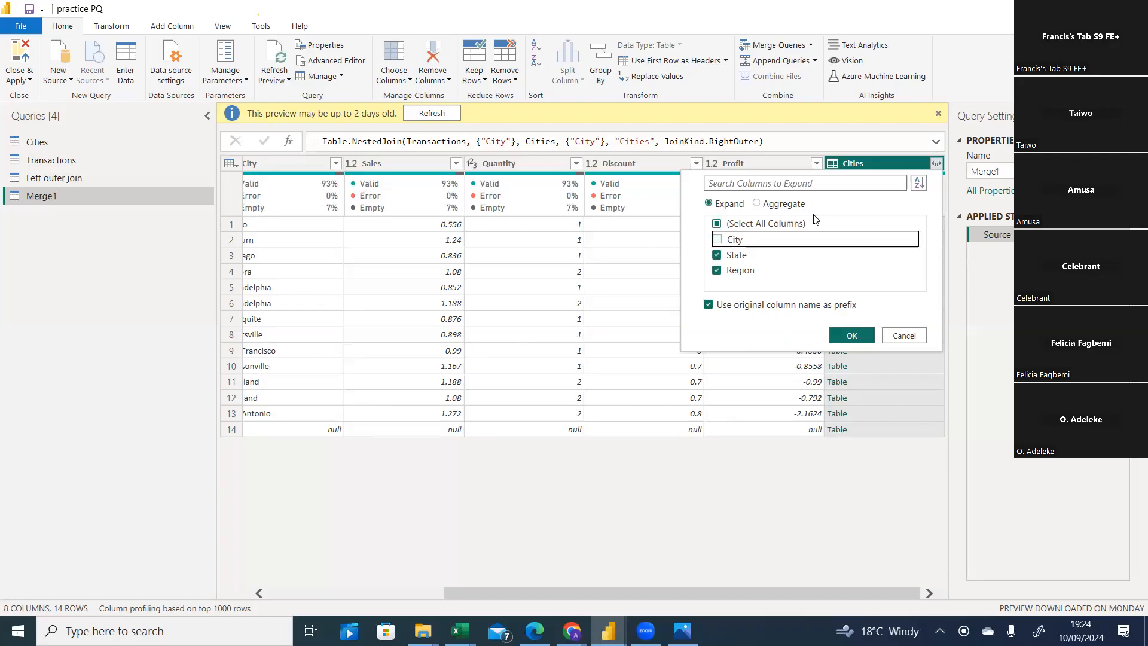
pyautogui.click(709, 306)
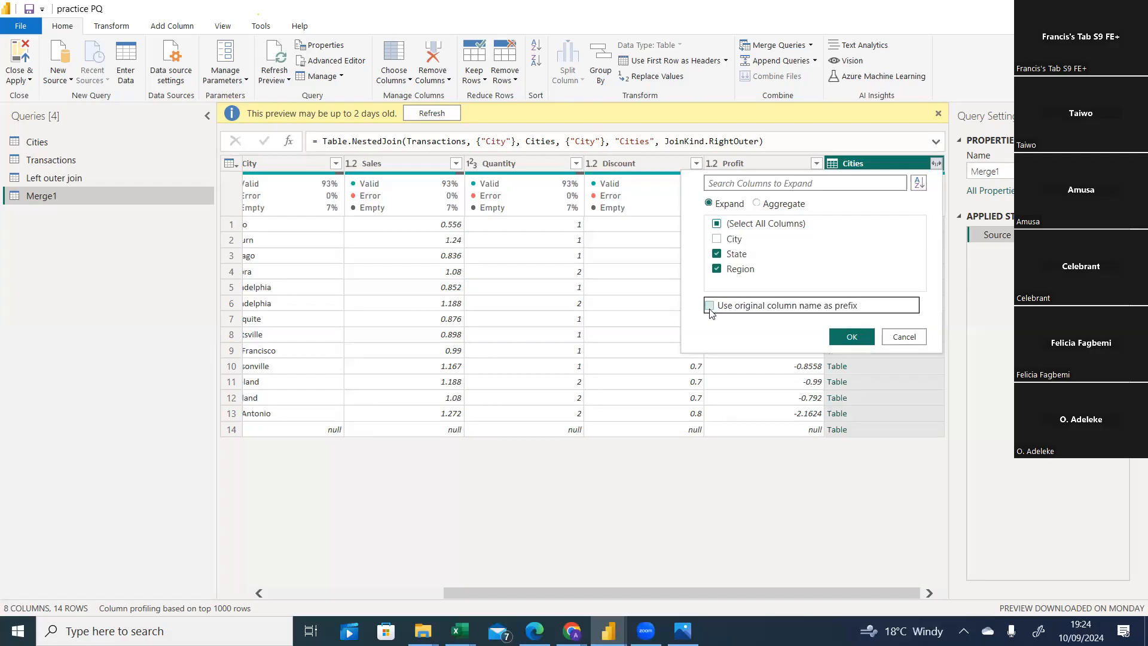
pyautogui.click(848, 335)
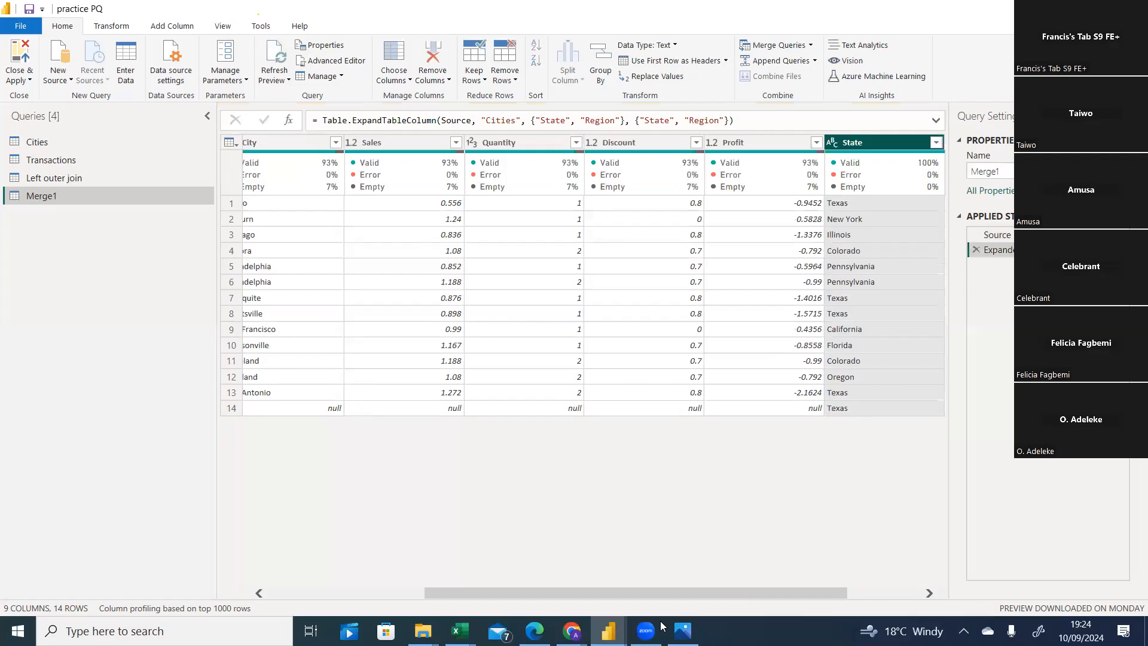
# Compare the worksheet join example's state and region columns with the merged query's State and Region results.
pyautogui.click(460, 631)
pyautogui.click(540, 568)
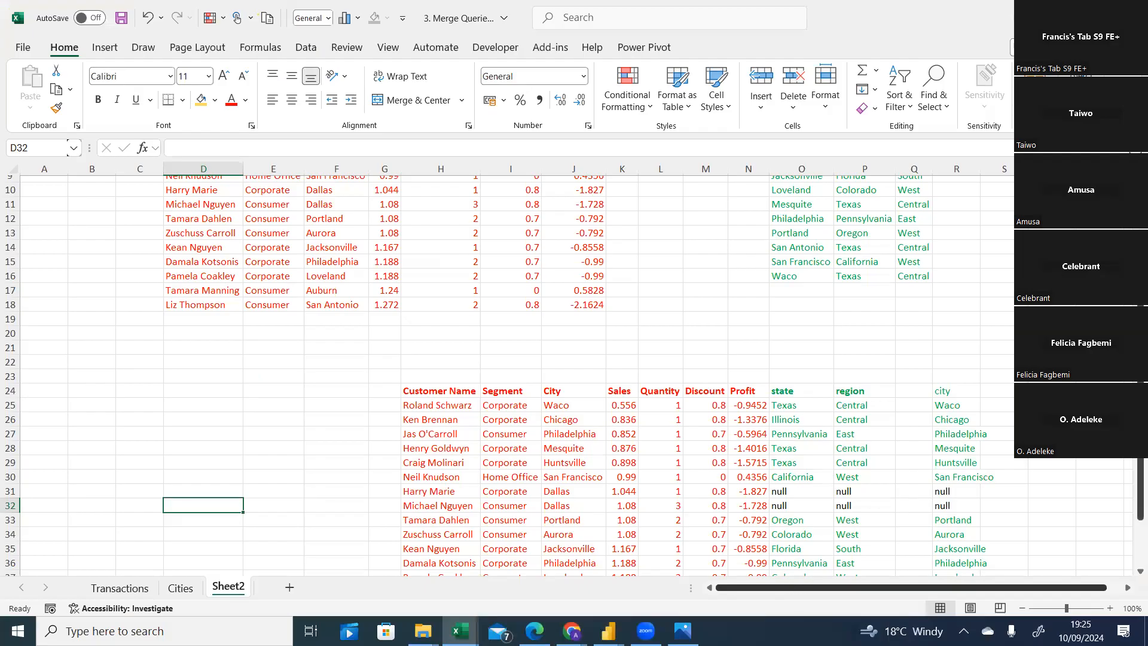
pyautogui.scroll(-2, 682, 347)
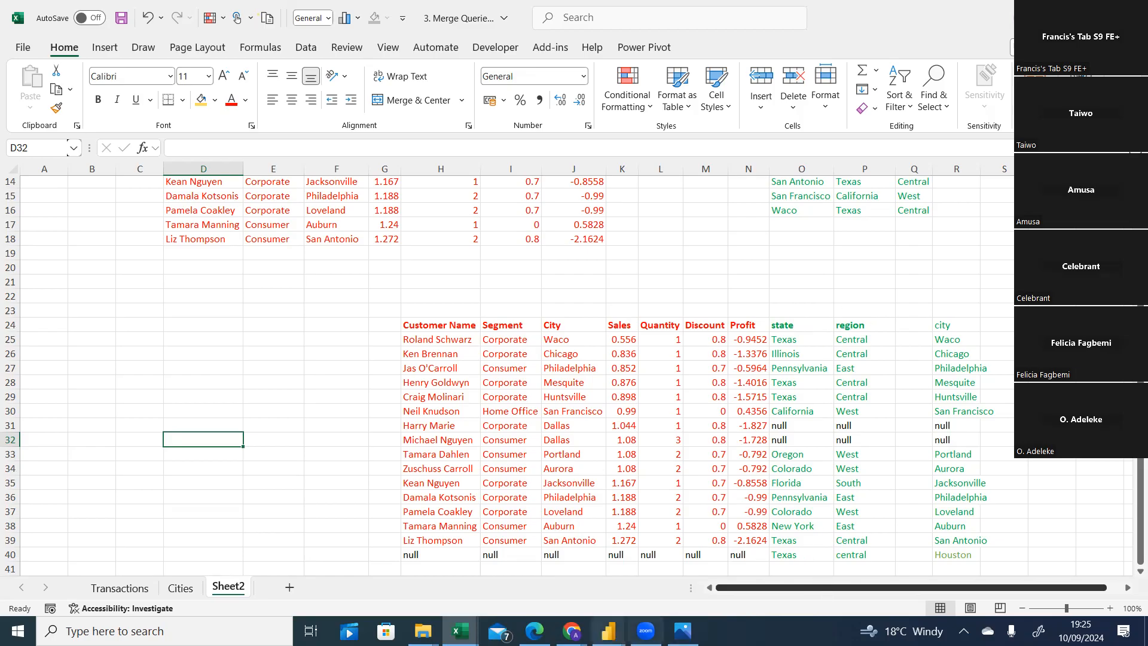
pyautogui.click(608, 631)
pyautogui.click(708, 583)
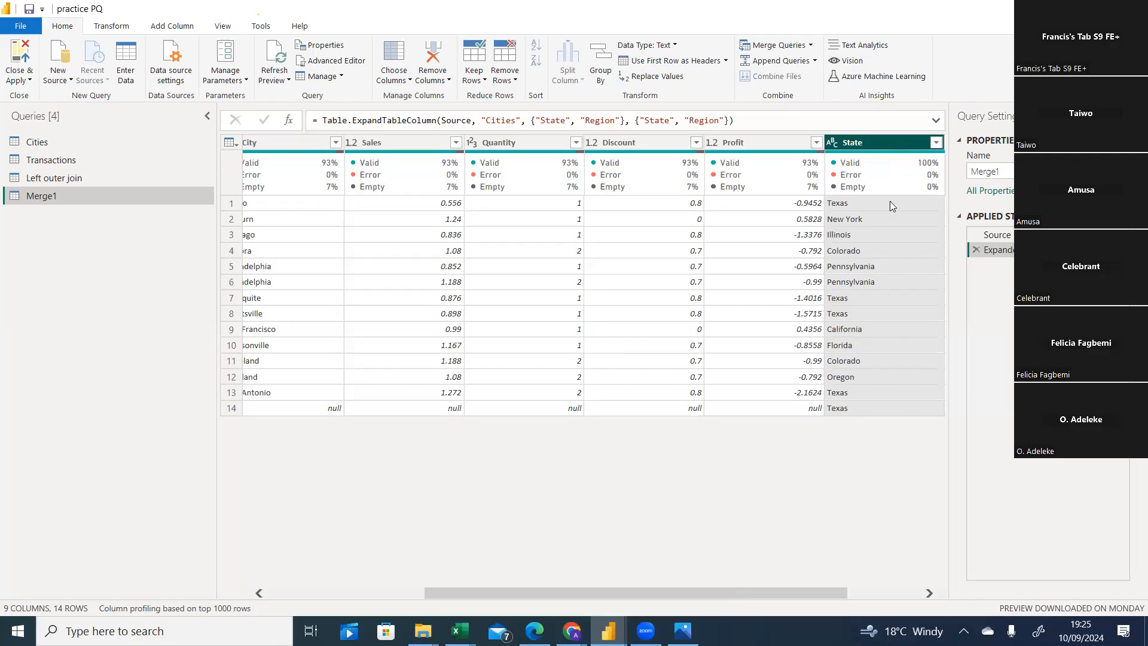
pyautogui.click(907, 594)
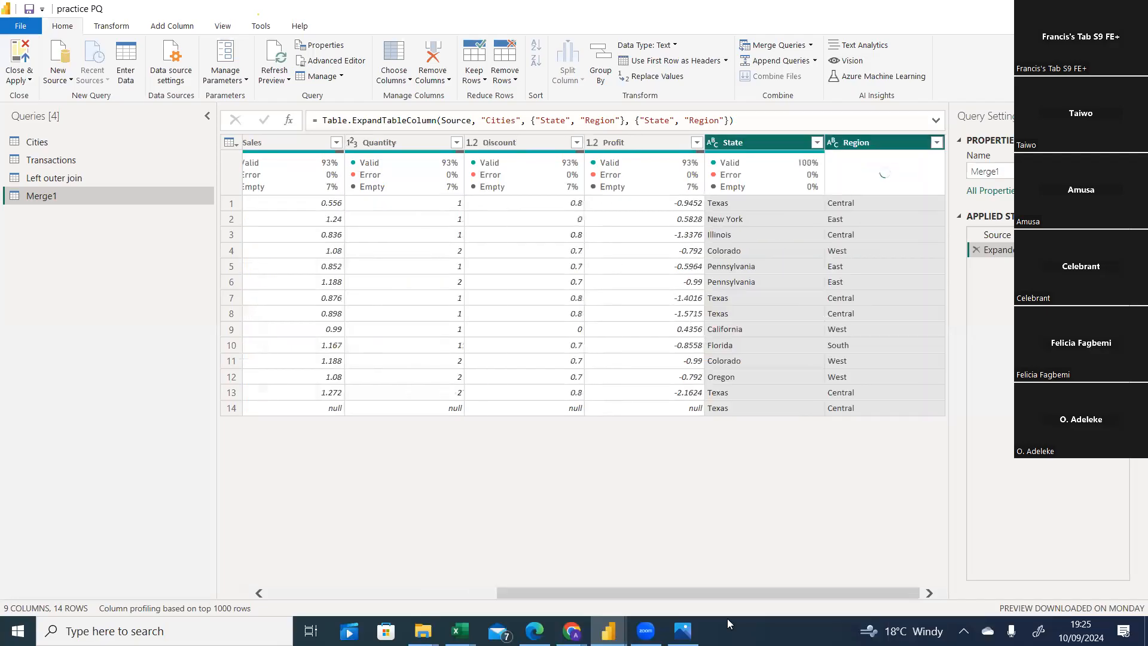
pyautogui.moveTo(459, 630)
pyautogui.click(541, 586)
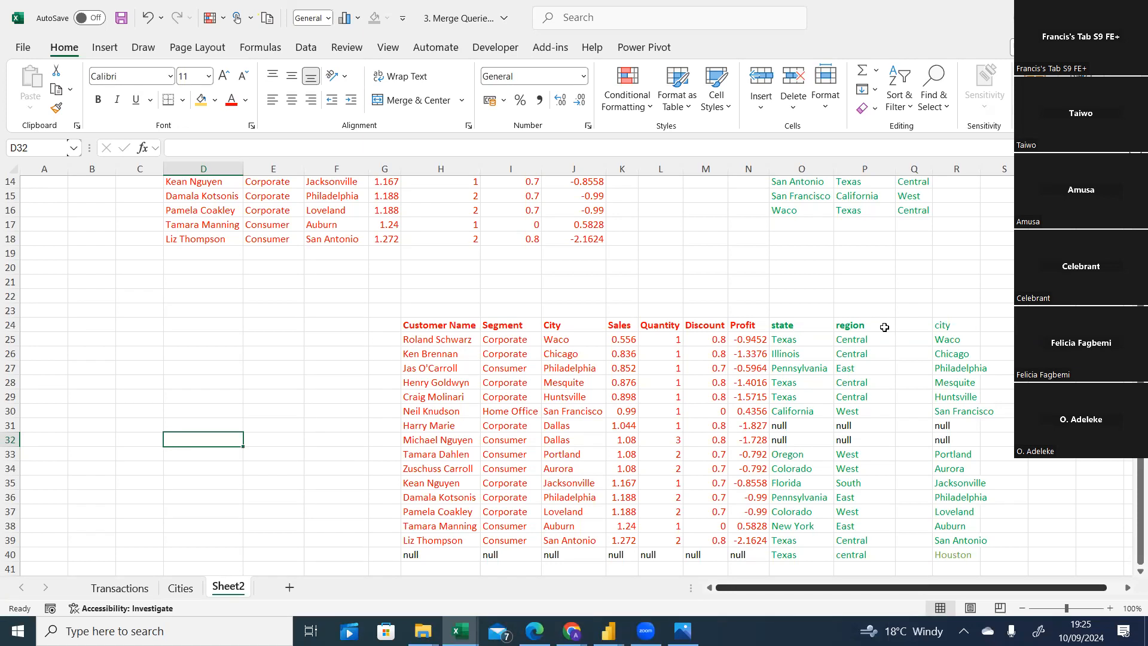
pyautogui.moveTo(792, 326); pyautogui.dragTo(842, 551)
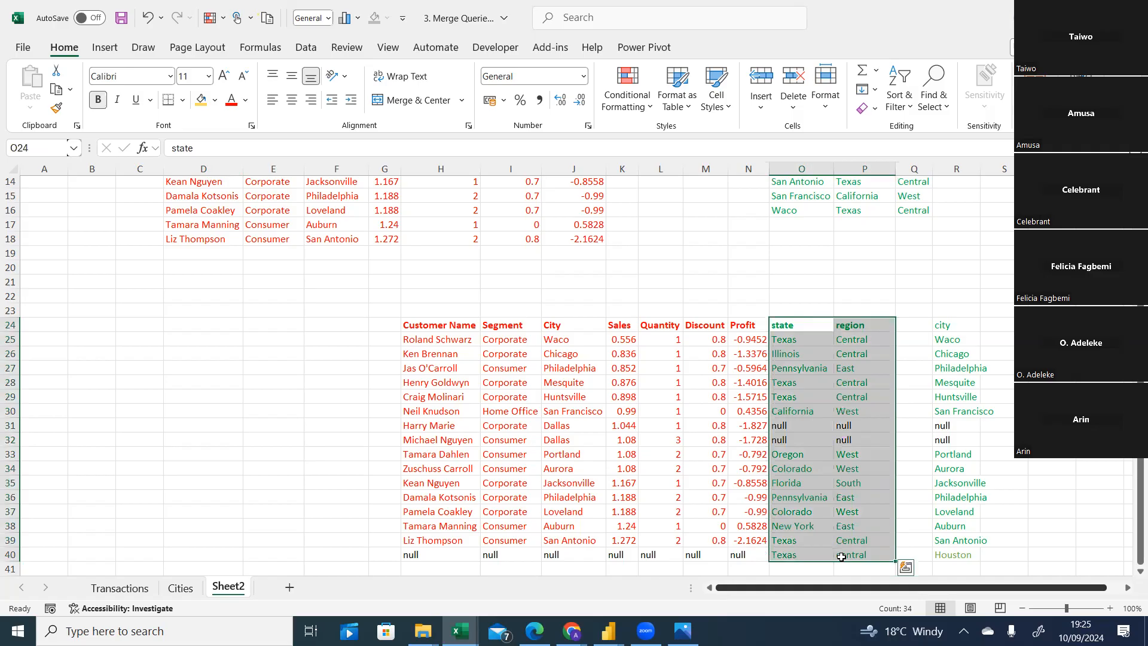
pyautogui.click(858, 284)
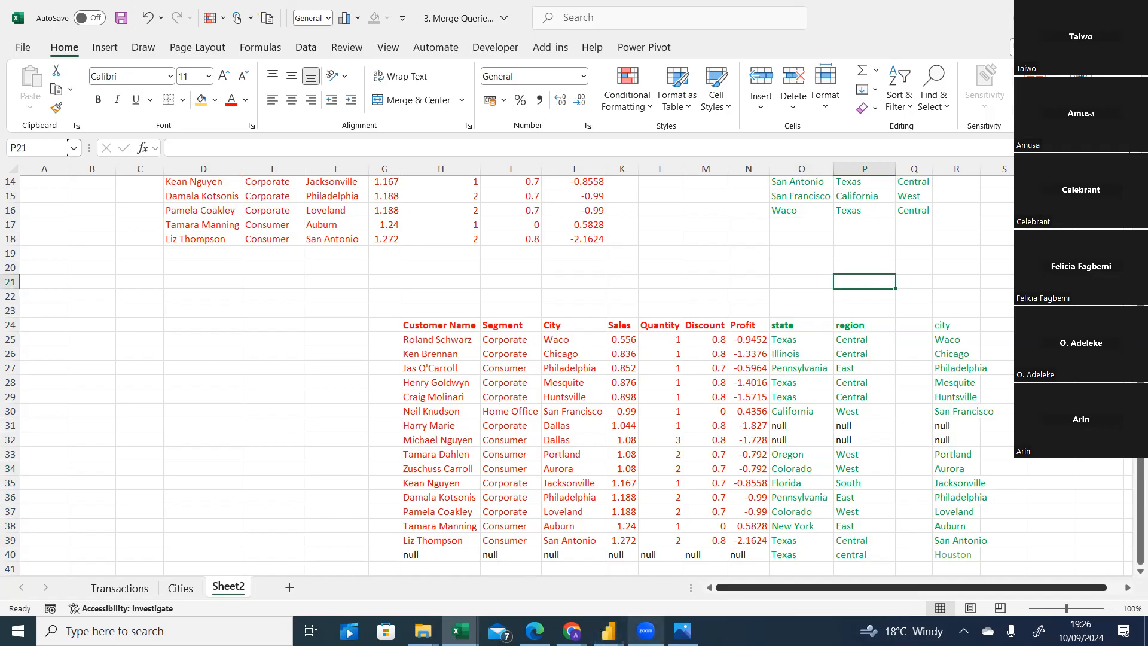
# Review the join kinds diagram image, then return to the worksheet join example.
pyautogui.click(683, 630)
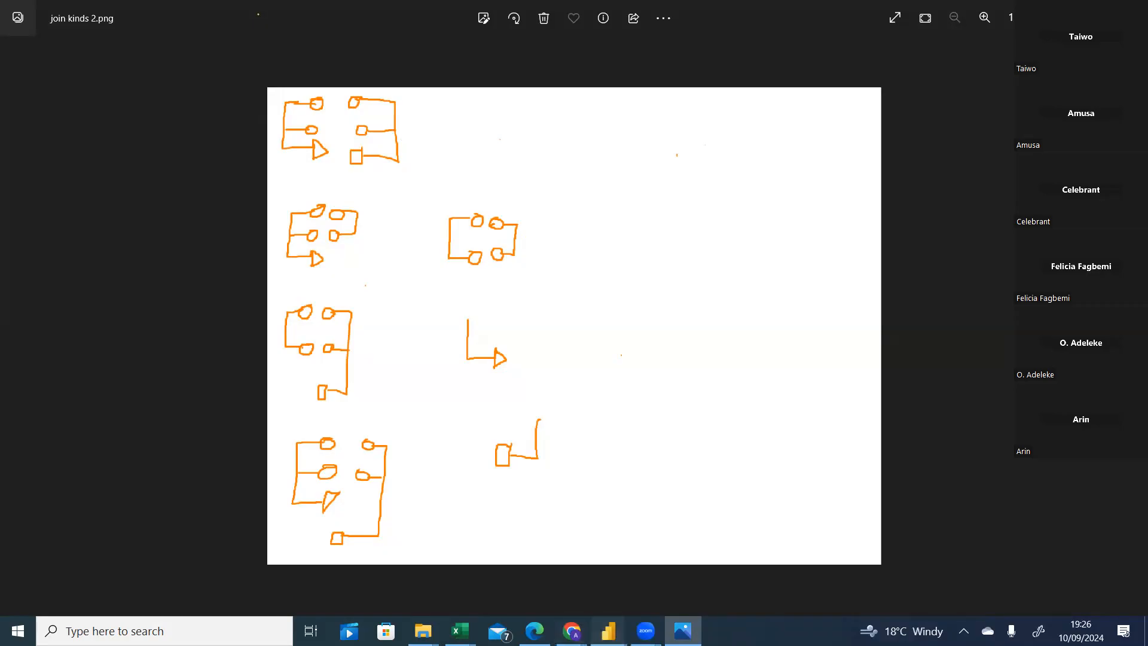
pyautogui.moveTo(608, 630)
pyautogui.click(685, 578)
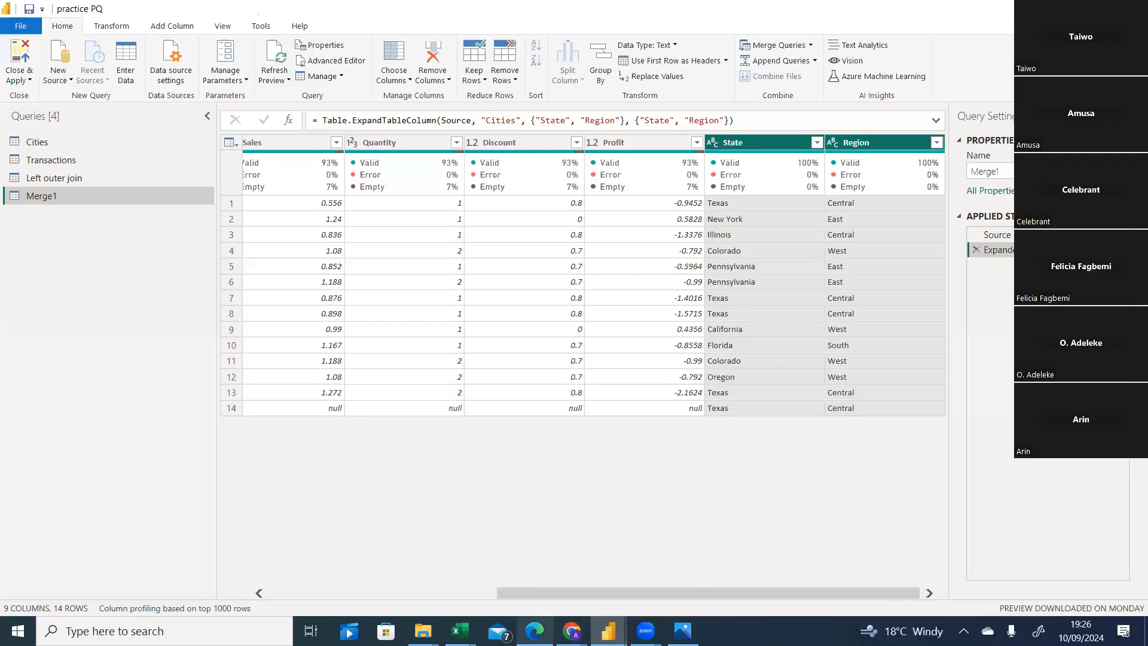
pyautogui.moveTo(460, 631)
pyautogui.click(544, 587)
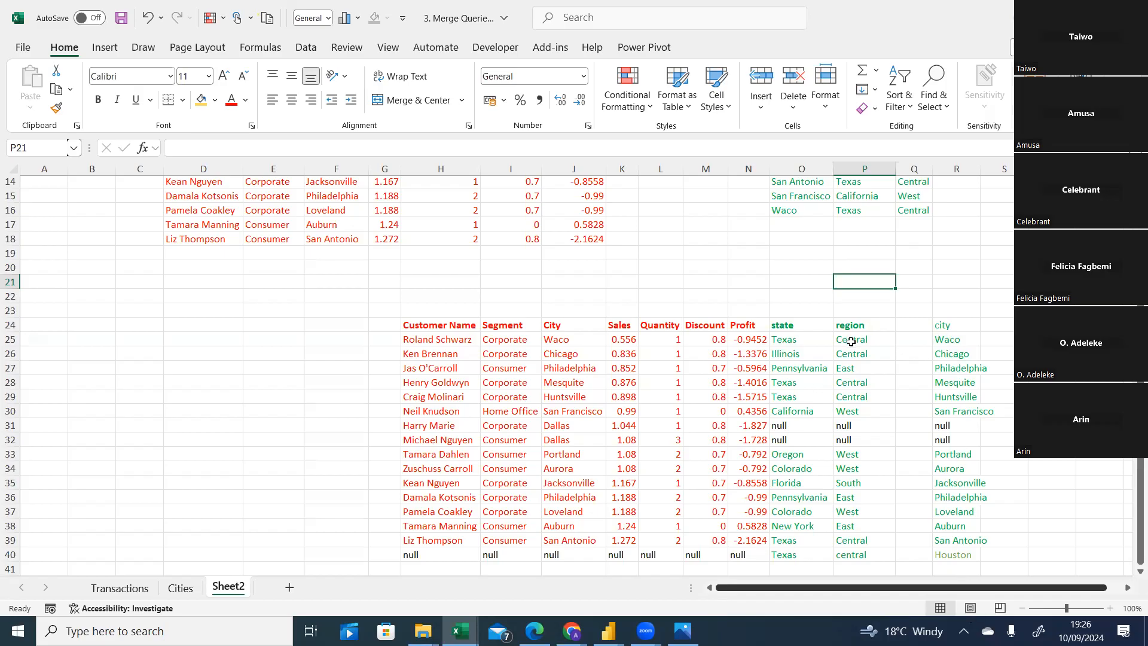
# Give the join example's rows 25 to 30 and 33 to 40, columns H to P, an orange fill.
pyautogui.moveTo(855, 337); pyautogui.dragTo(462, 410)
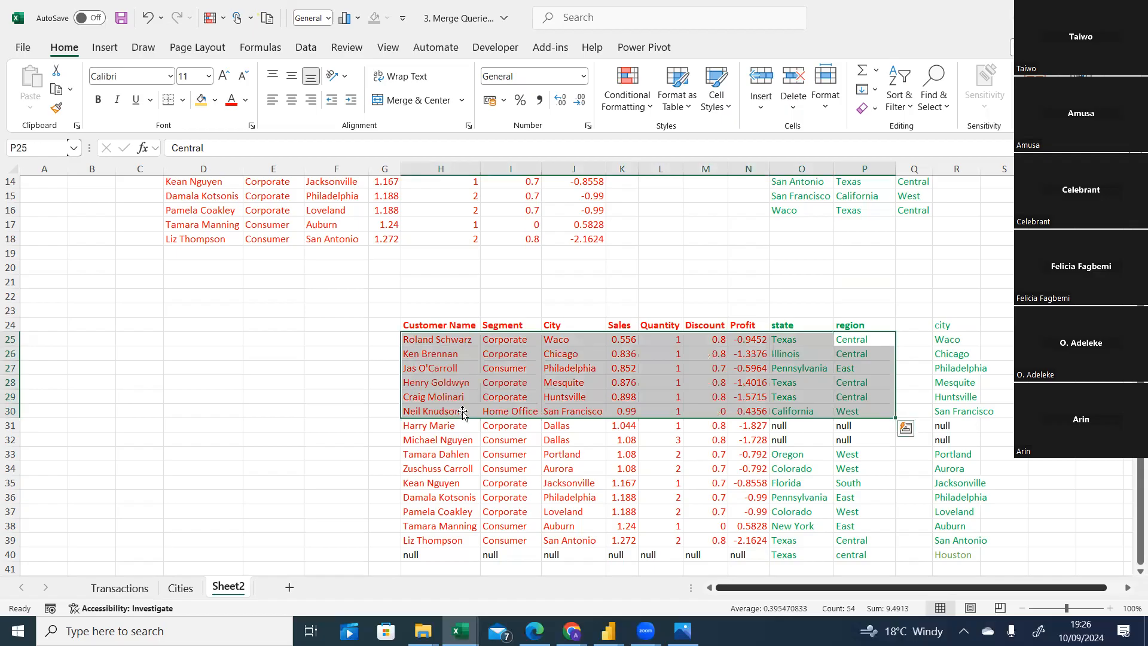
pyautogui.click(214, 101)
pyautogui.click(222, 241)
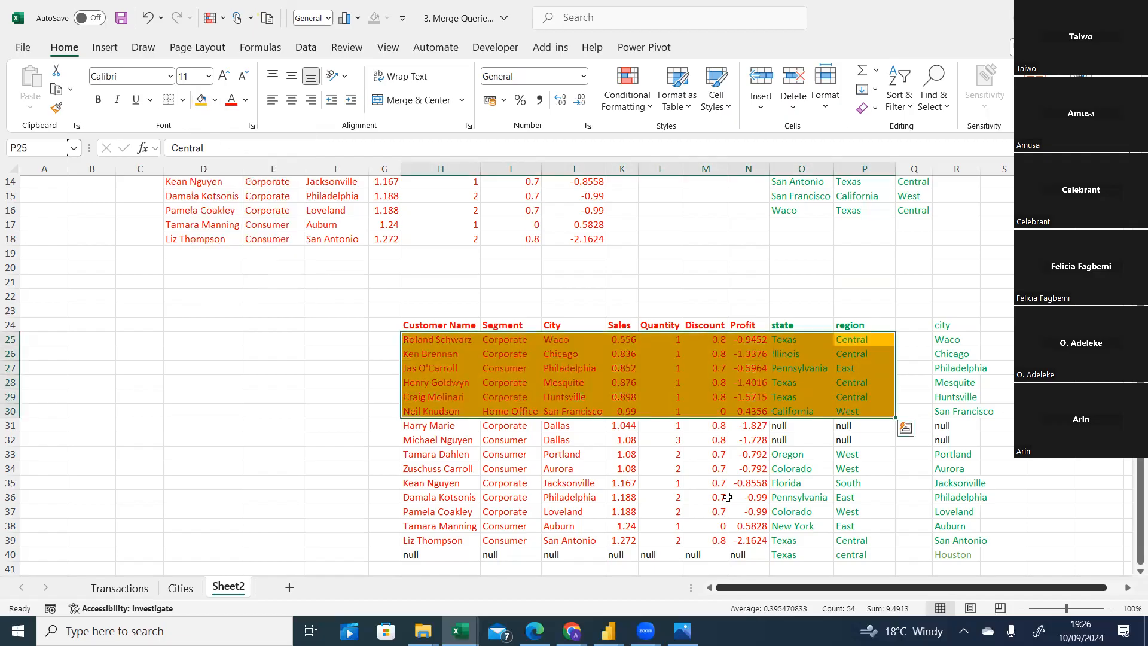
pyautogui.moveTo(854, 457); pyautogui.dragTo(420, 560)
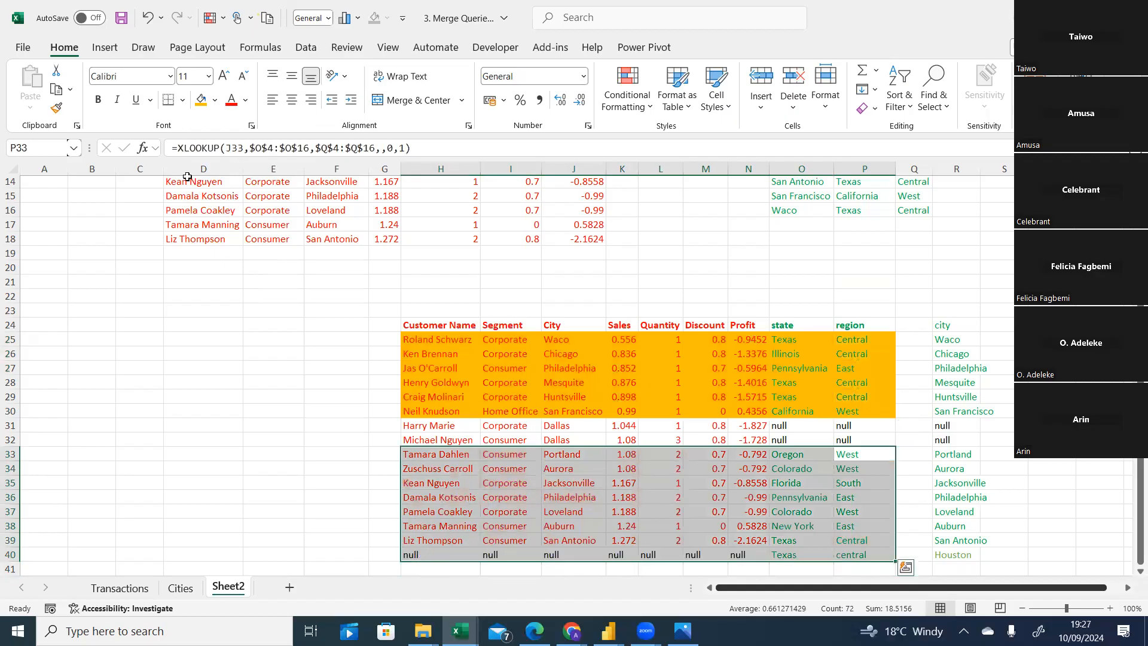
pyautogui.click(201, 99)
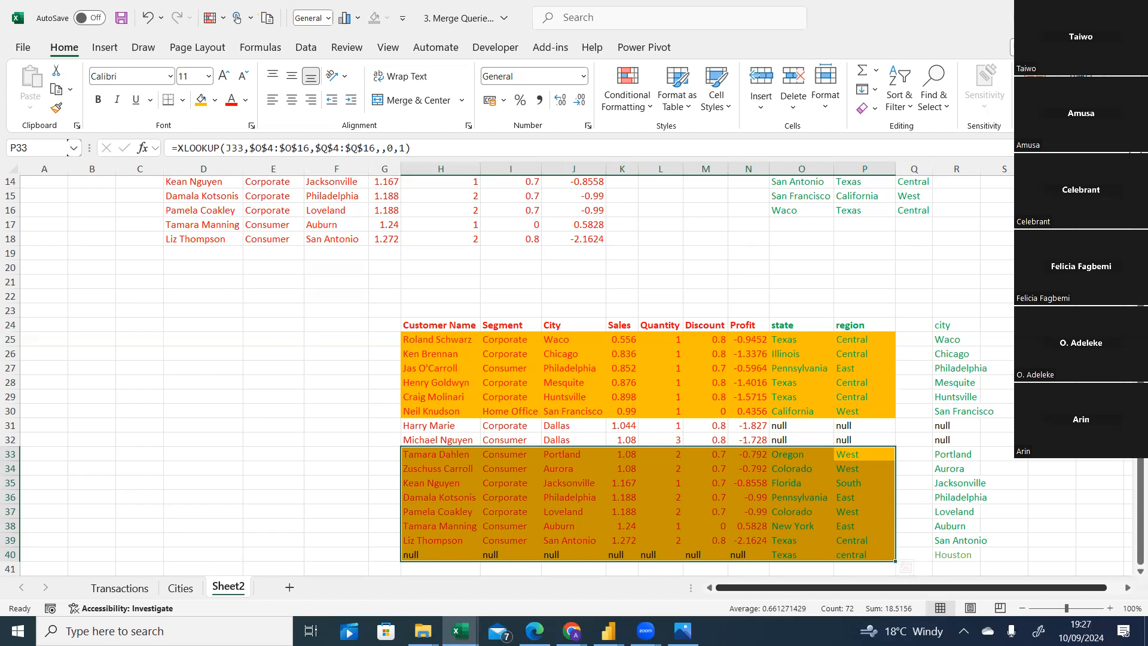
pyautogui.click(682, 630)
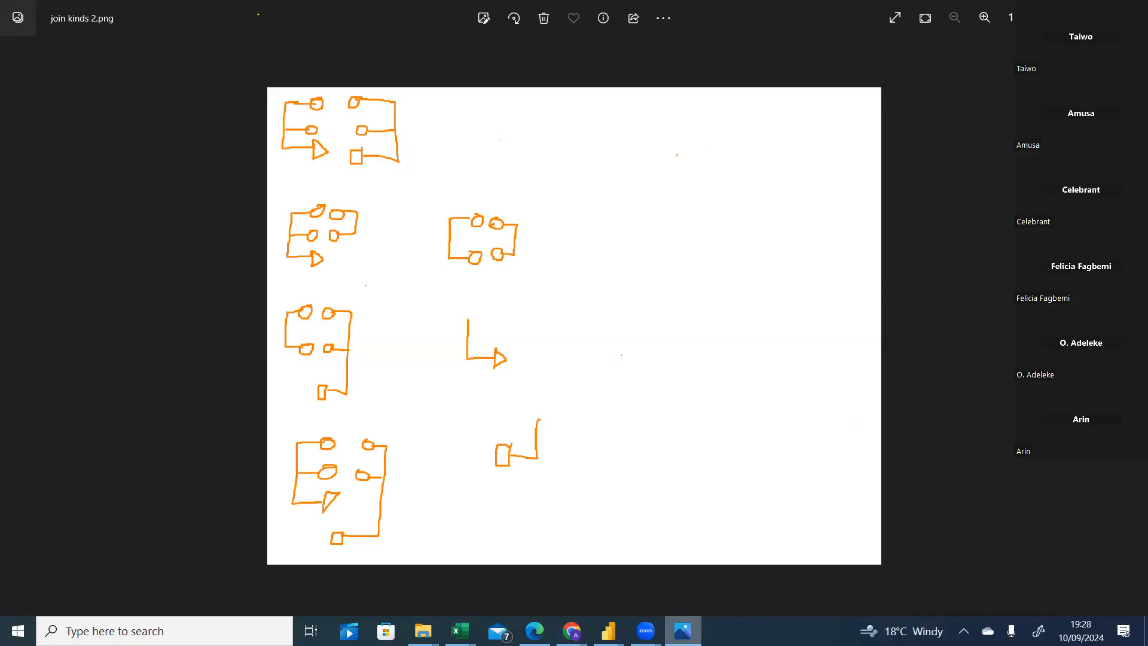
pyautogui.click(460, 630)
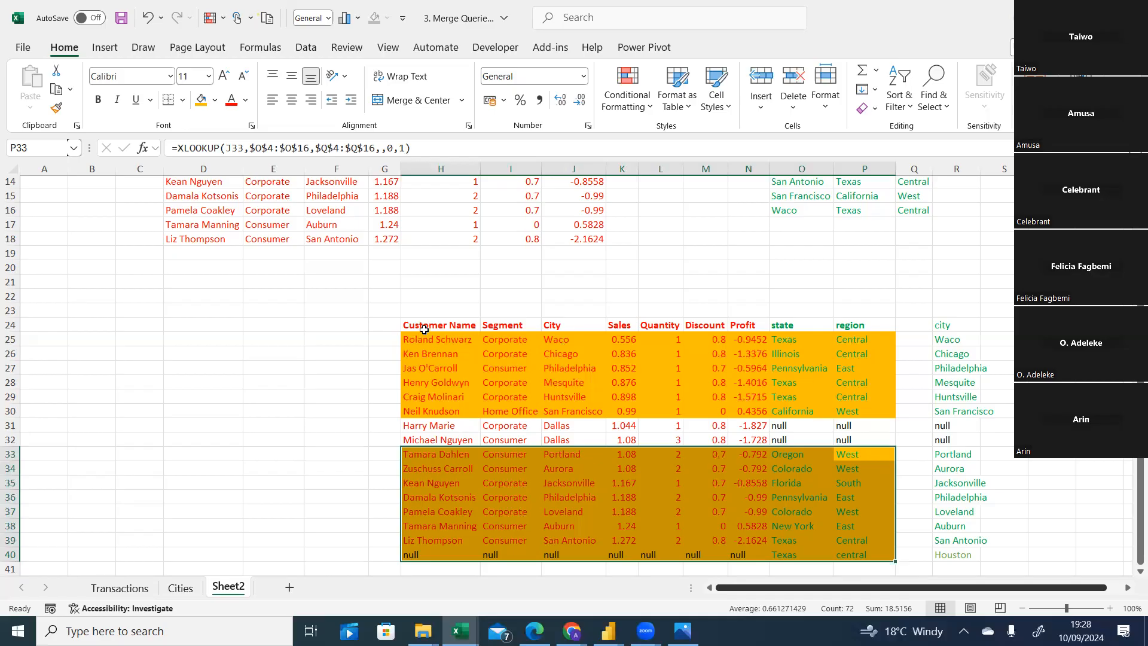
# Select the orange-filled matched row blocks of the join example in turn, rows 25 to 30 and 33 to 40.
pyautogui.moveTo(420, 346); pyautogui.dragTo(855, 407)
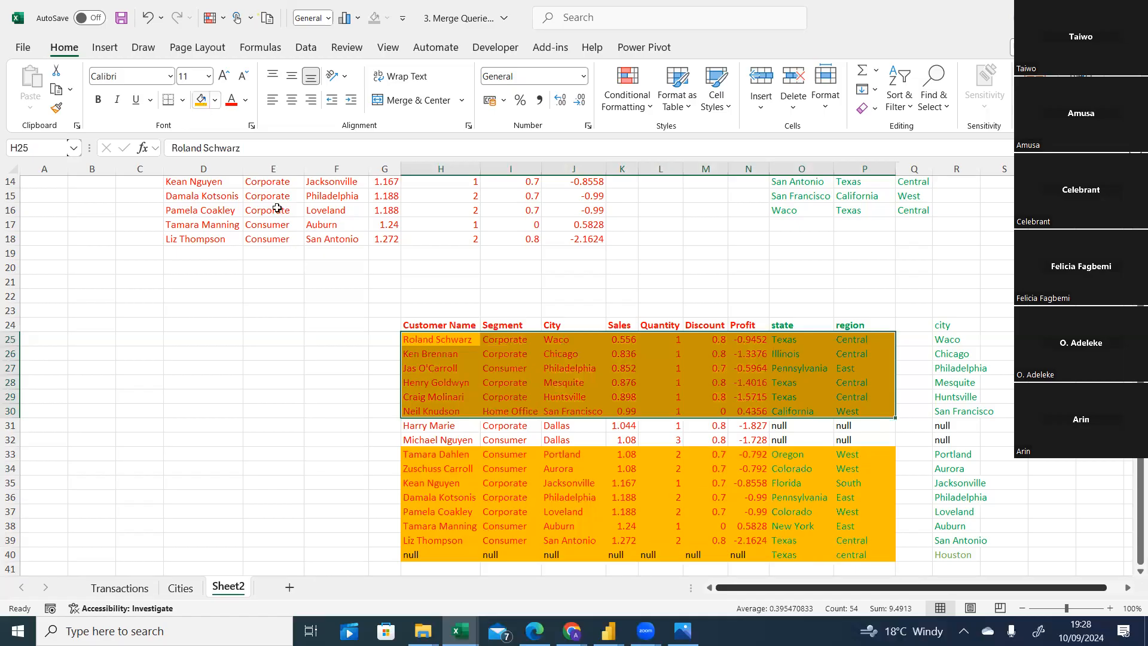
pyautogui.moveTo(416, 453); pyautogui.dragTo(686, 540)
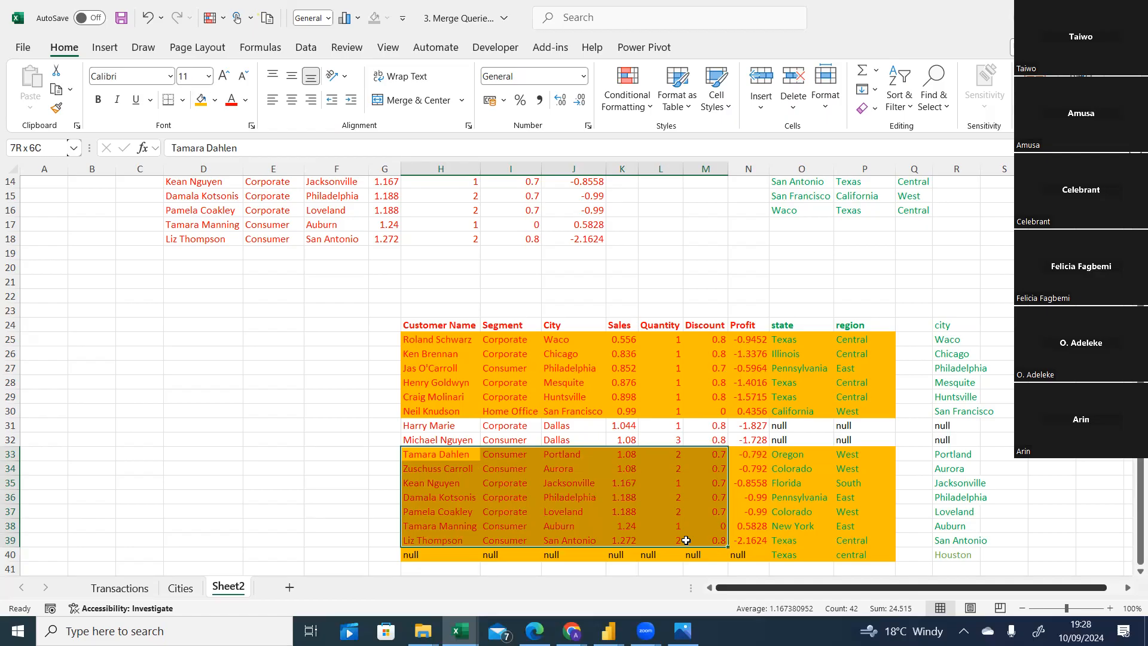
pyautogui.moveTo(686, 540); pyautogui.dragTo(861, 541)
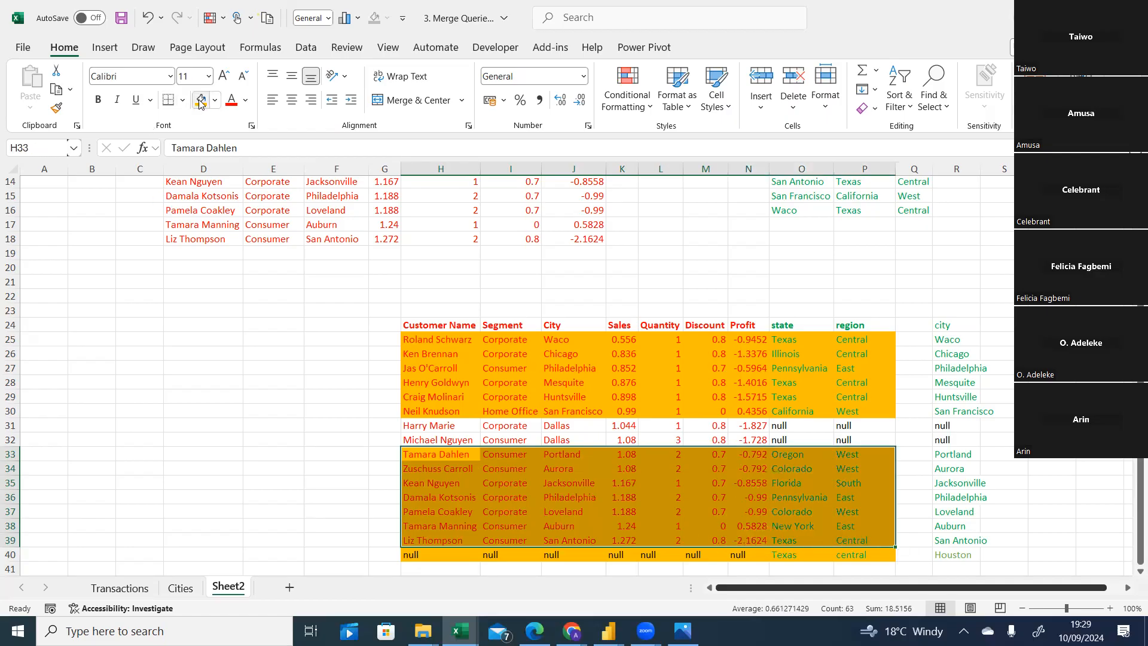
pyautogui.click(206, 406)
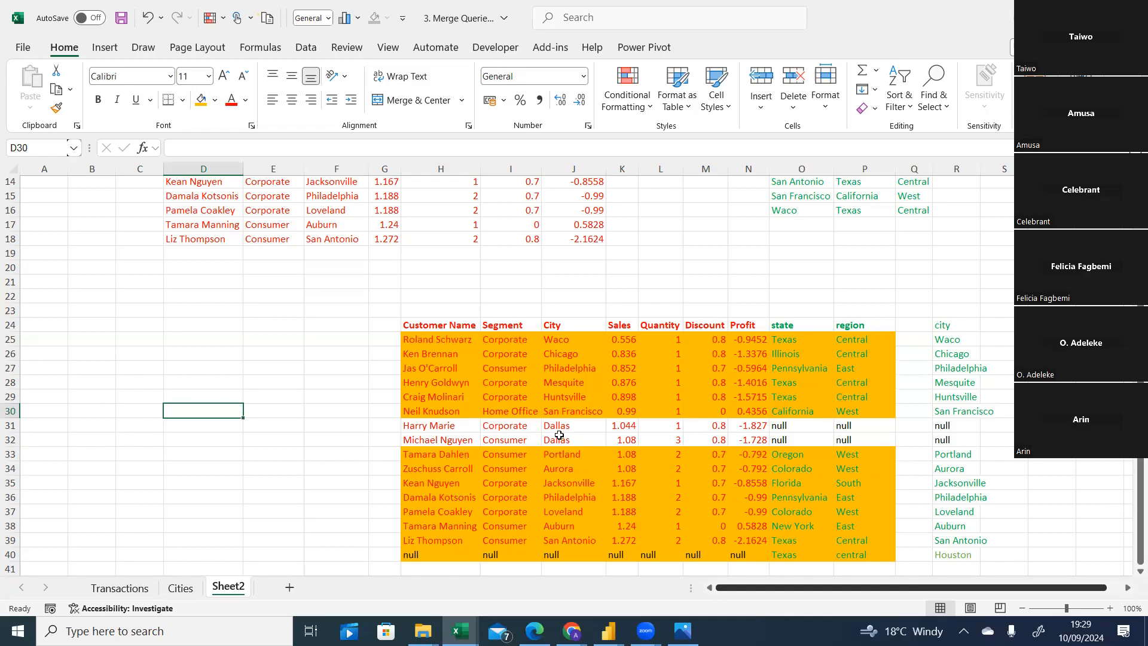
# Switch to Power Query to scroll across the Merge1 query's columns, then return to the worksheet join example.
pyautogui.click(608, 628)
pyautogui.click(699, 596)
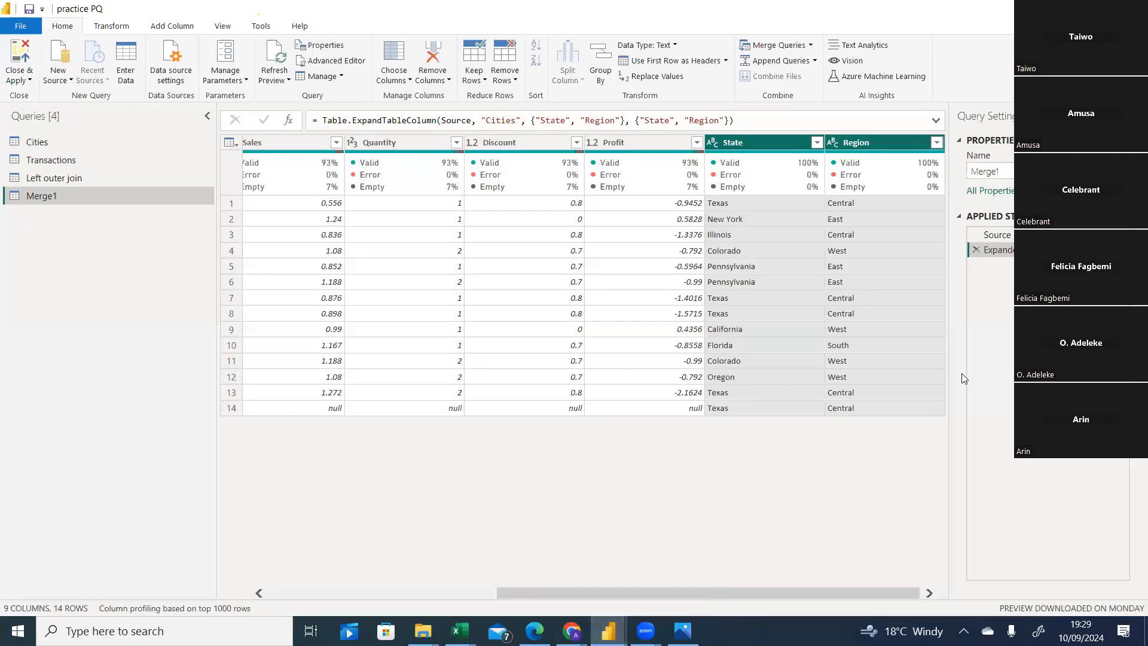
pyautogui.moveTo(685, 592); pyautogui.dragTo(350, 604)
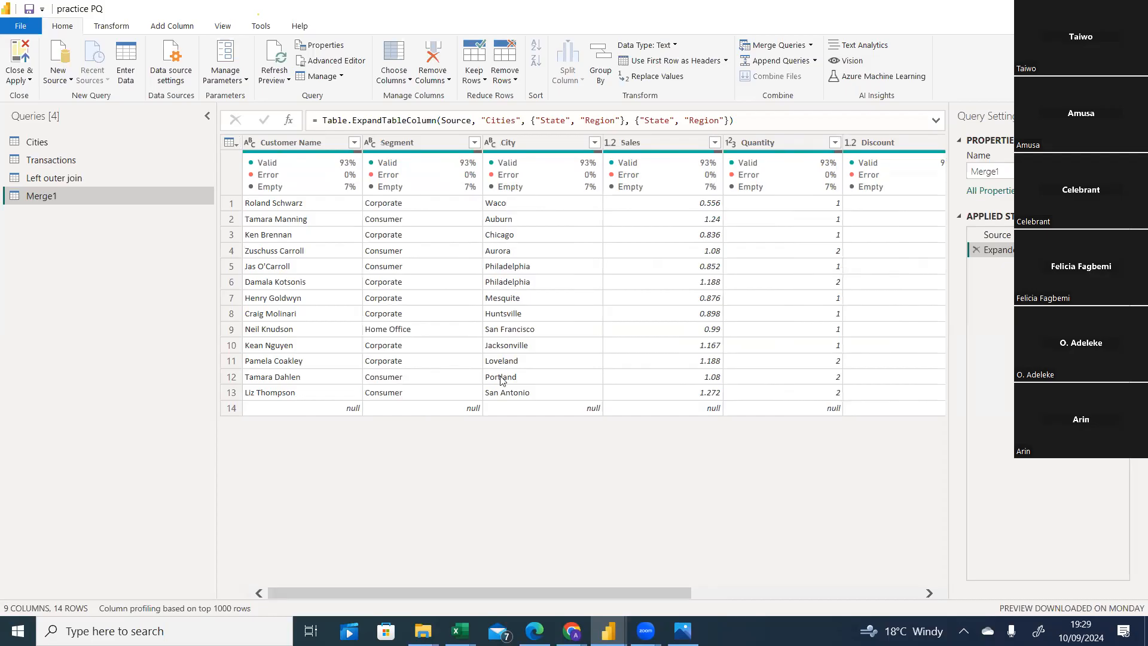
pyautogui.moveTo(510, 590); pyautogui.dragTo(828, 559)
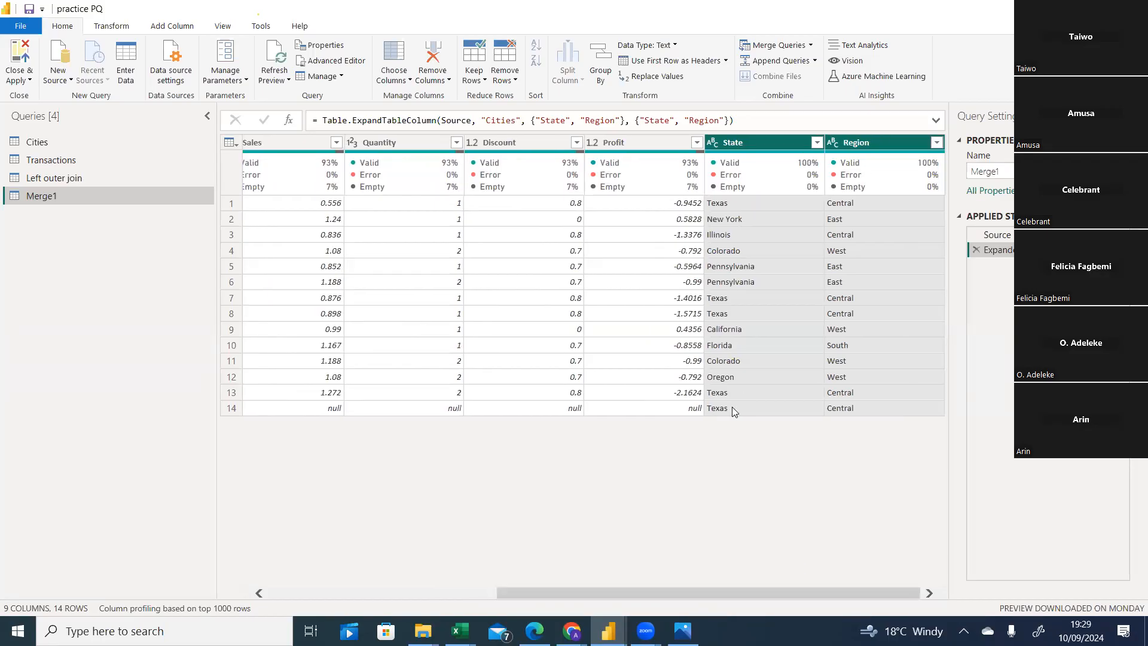
pyautogui.click(468, 625)
pyautogui.click(538, 568)
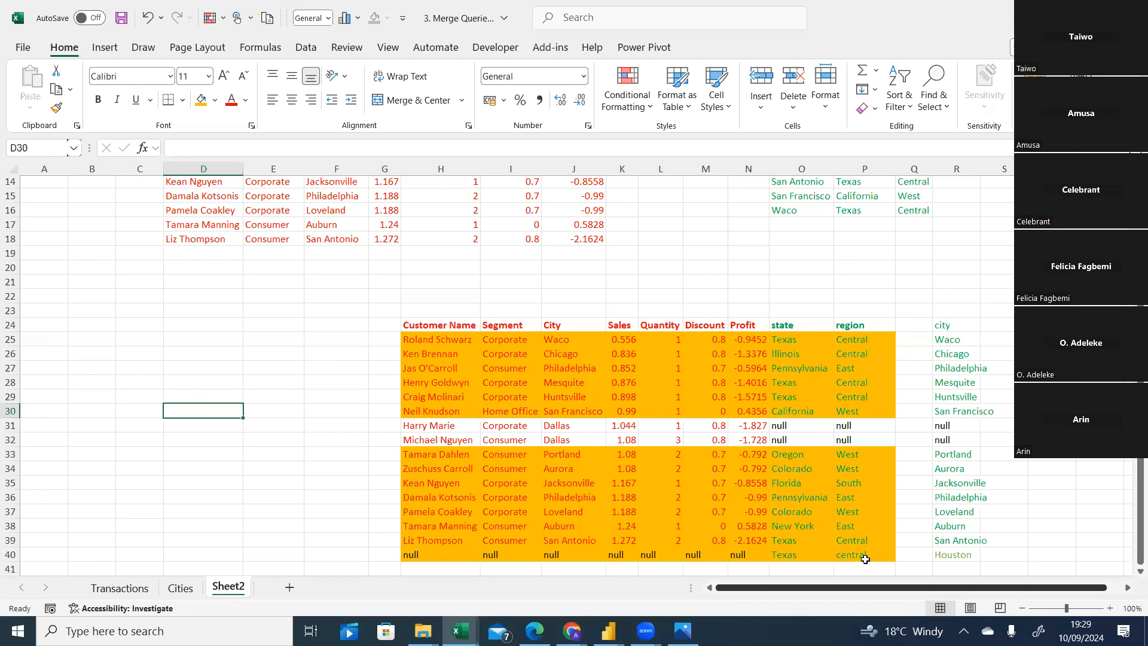
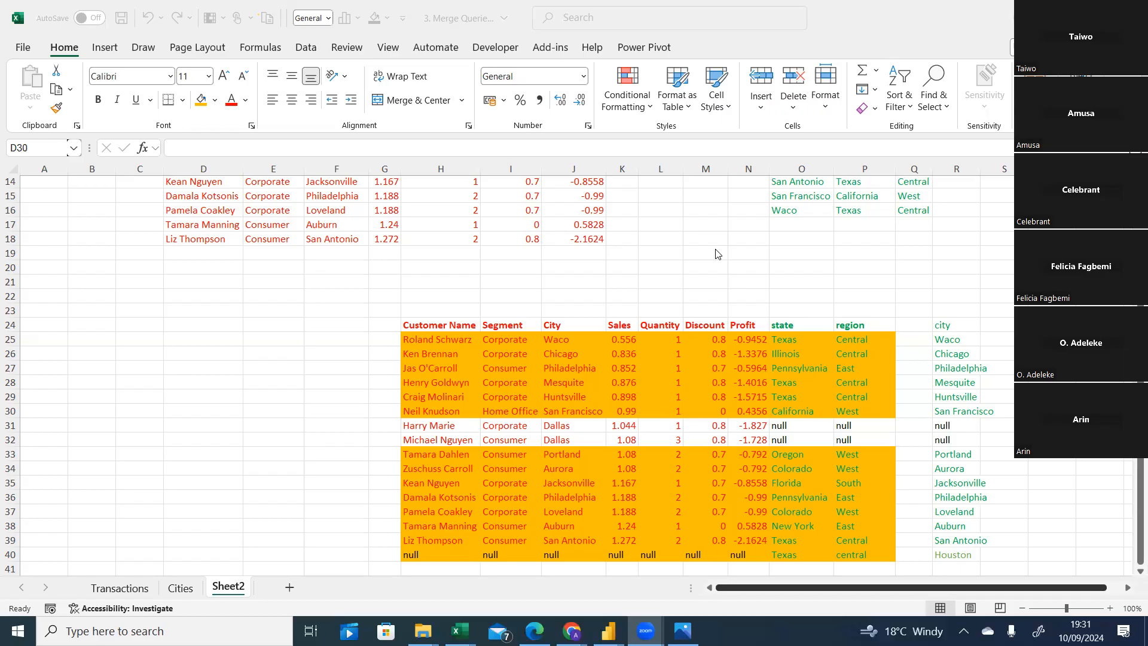
# Switch to Power Query and rename the Merge1 query as Right outer join.
pyautogui.click(460, 631)
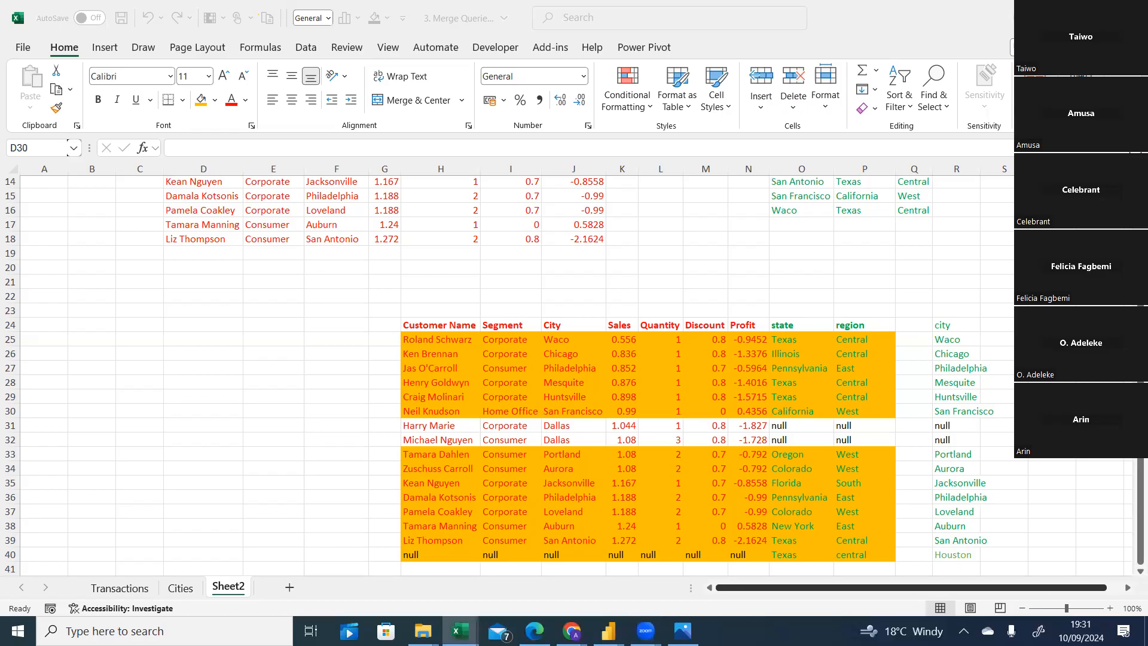
pyautogui.moveTo(608, 630)
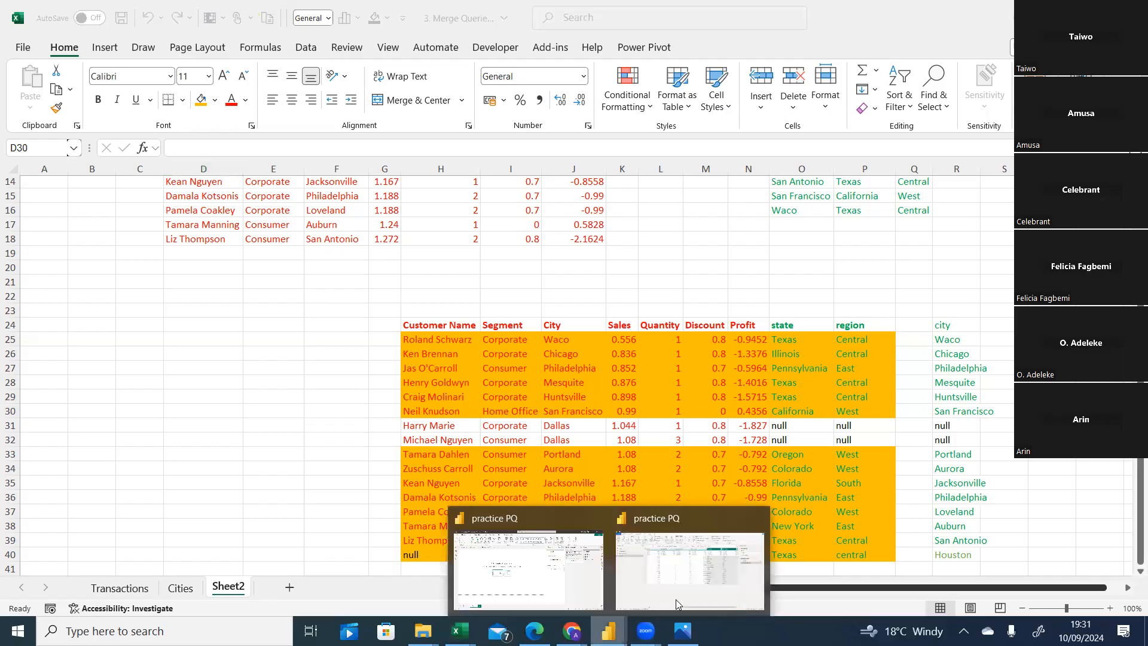
pyautogui.click(675, 599)
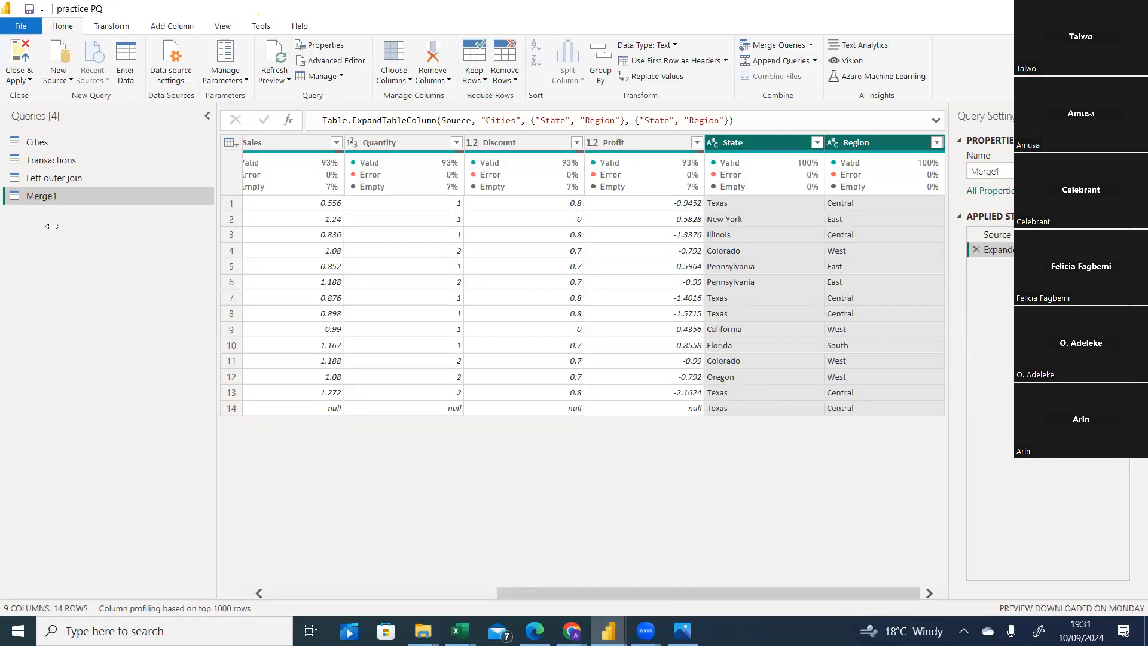
pyautogui.rightClick(59, 195)
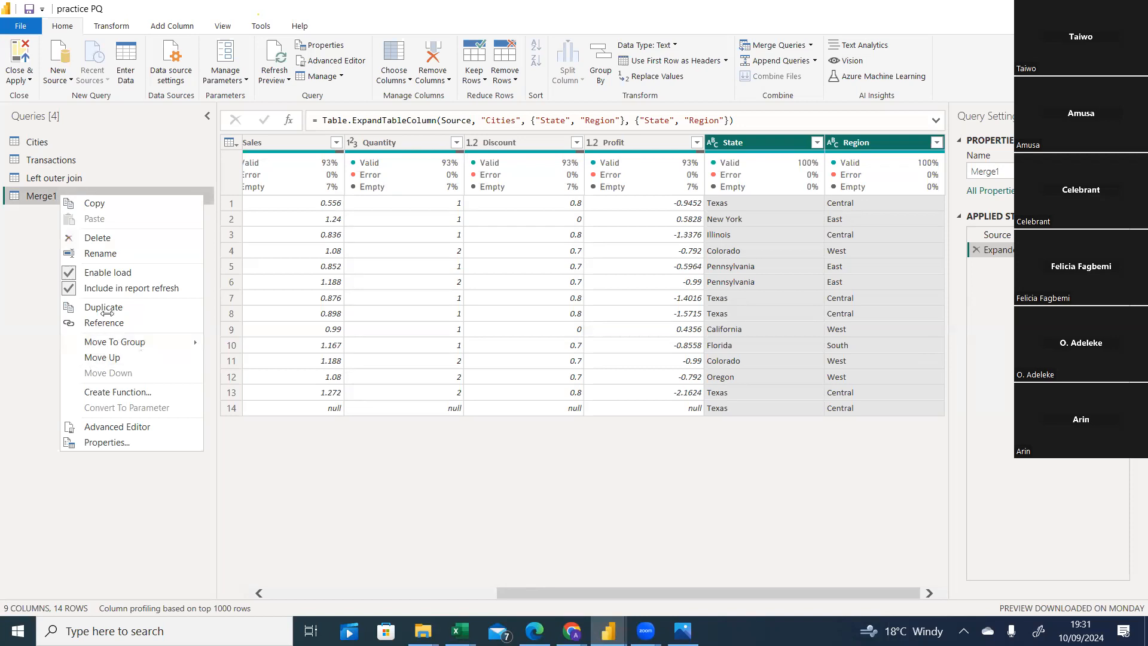
pyautogui.click(111, 252)
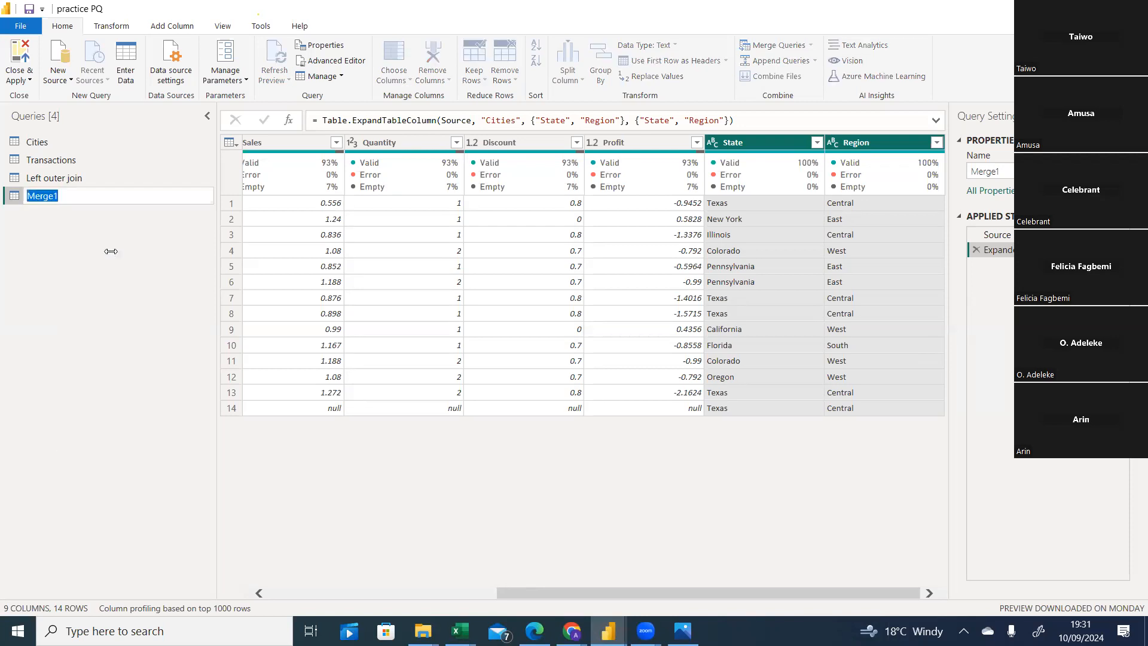
pyautogui.write('Right outer join')
pyautogui.press('Return')
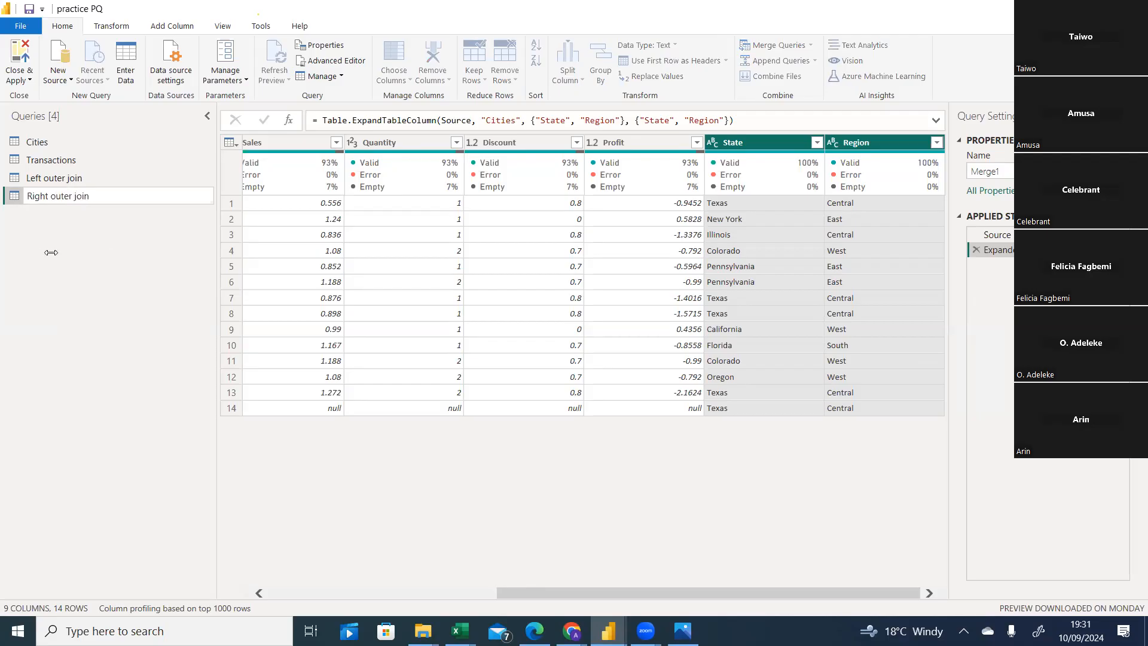
# Open the Left outer join query and the join kinds diagram, then return to the worksheet join example.
pyautogui.click(72, 180)
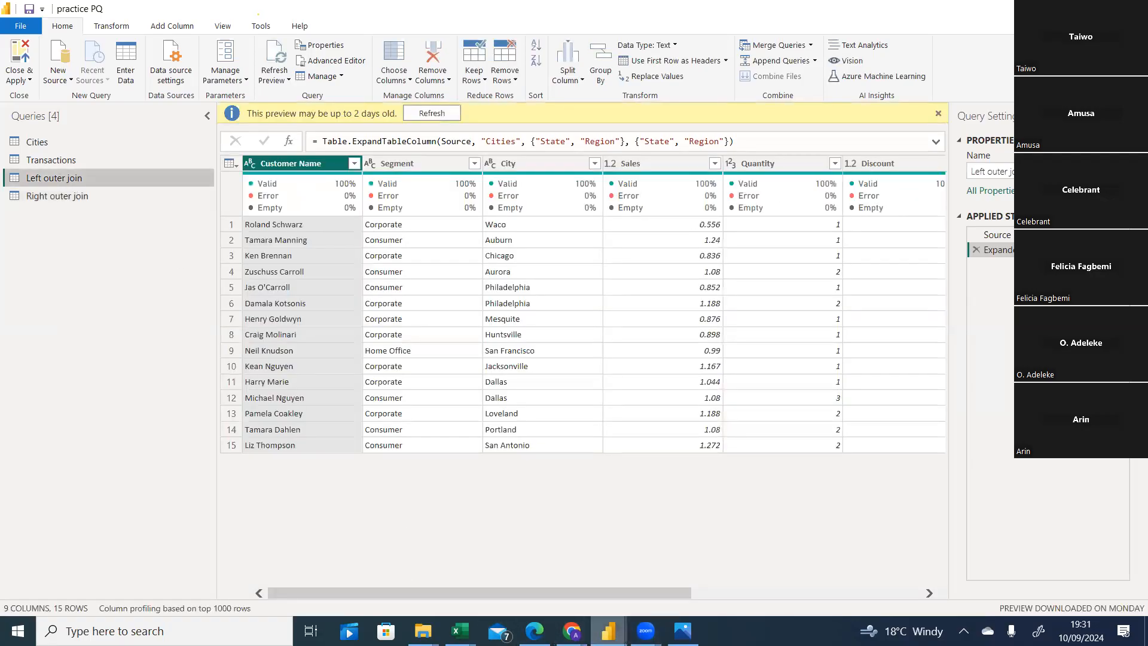
pyautogui.click(683, 630)
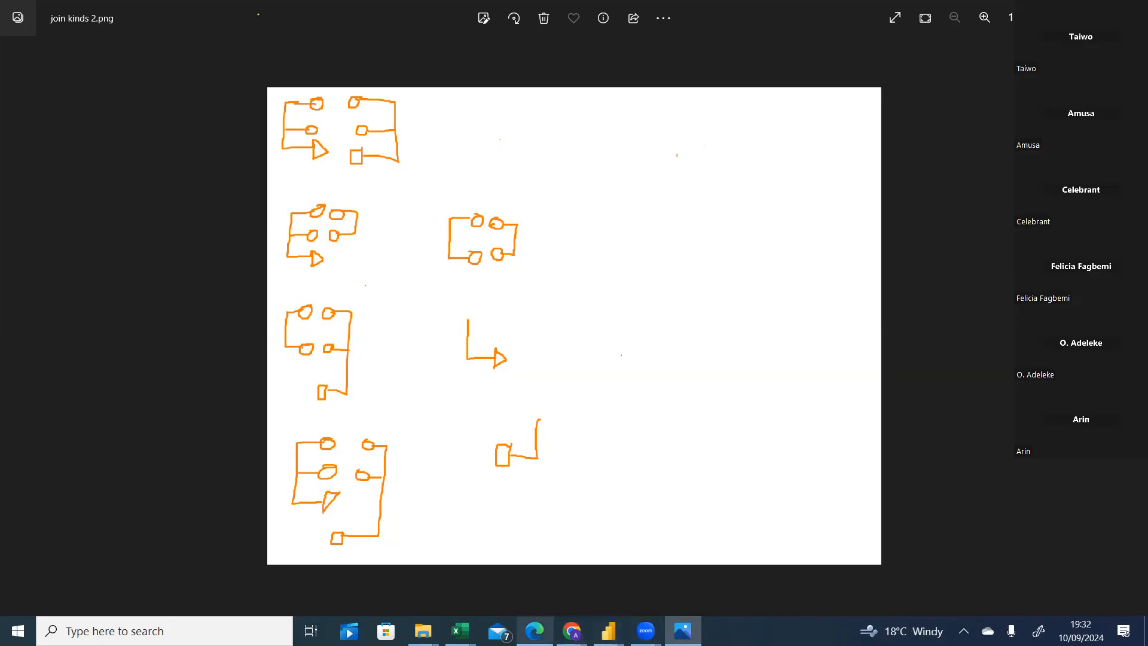
pyautogui.moveTo(460, 631)
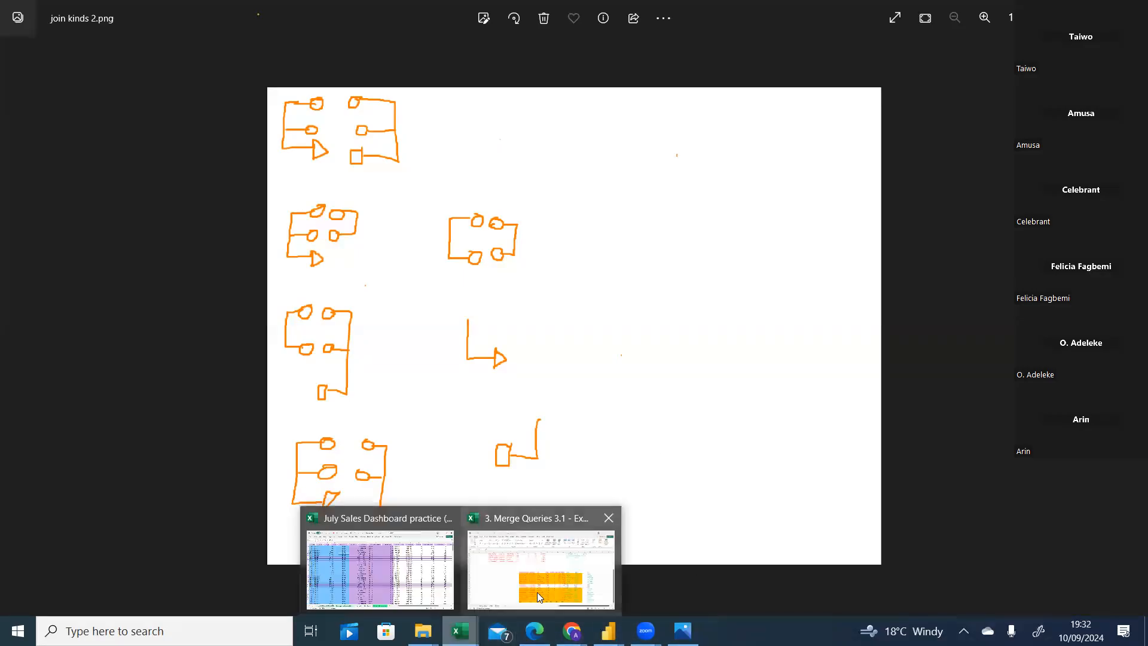
pyautogui.click(537, 591)
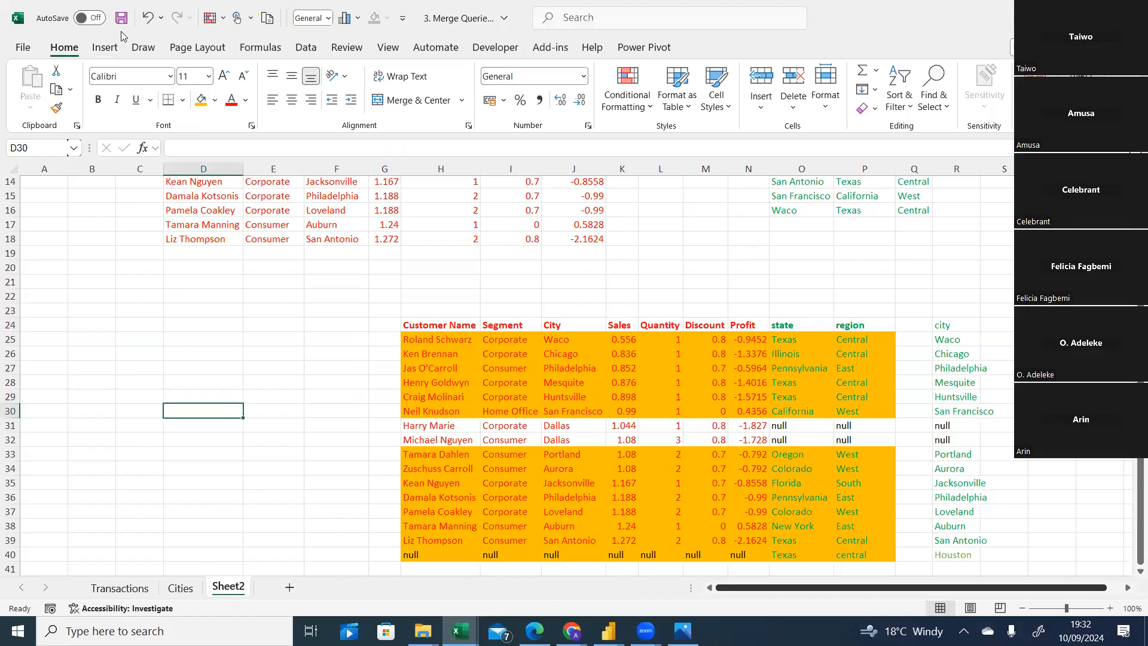
# Undo the orange fills on the join example's matched row blocks.
pyautogui.click(149, 23)
pyautogui.click(149, 26)
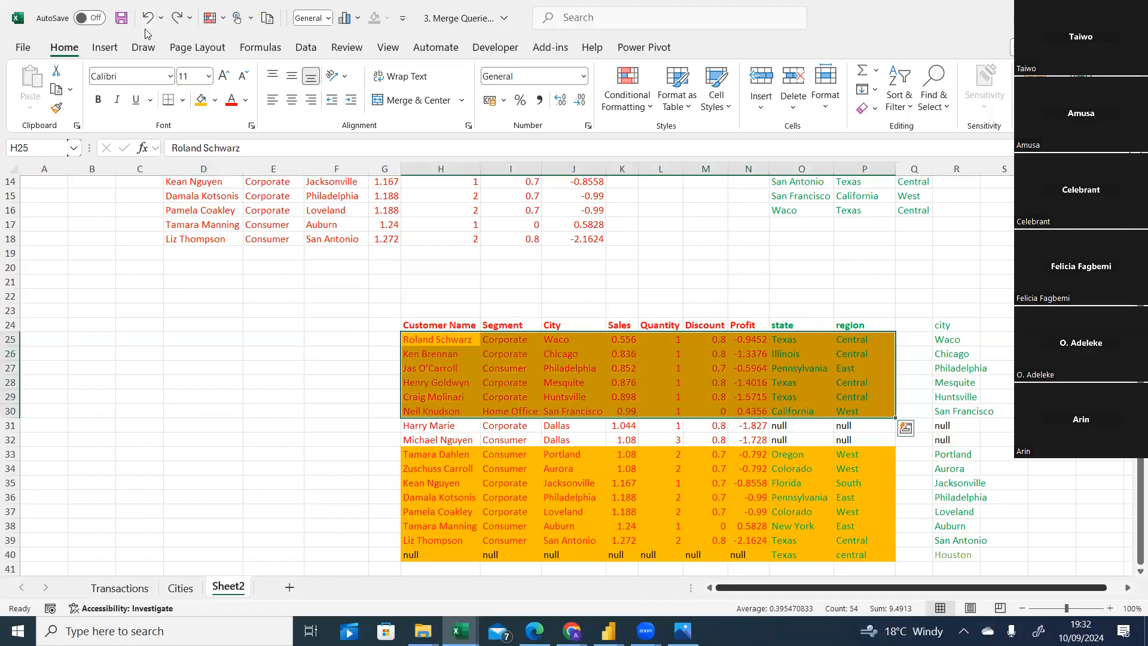
pyautogui.click(145, 26)
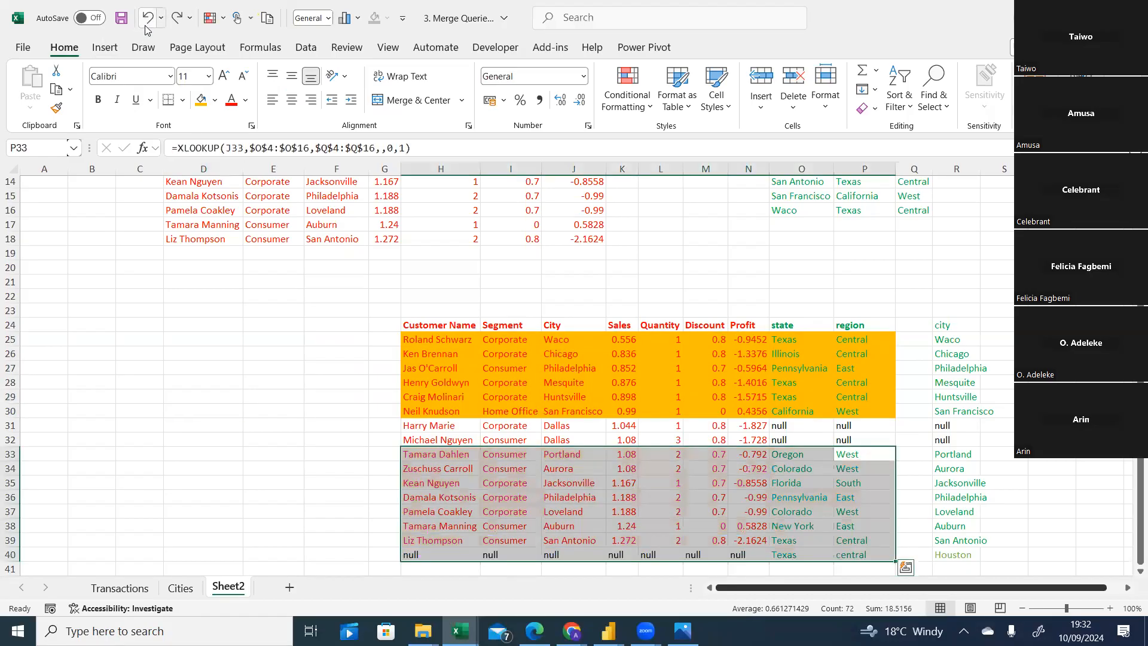
pyautogui.click(146, 27)
pyautogui.click(214, 366)
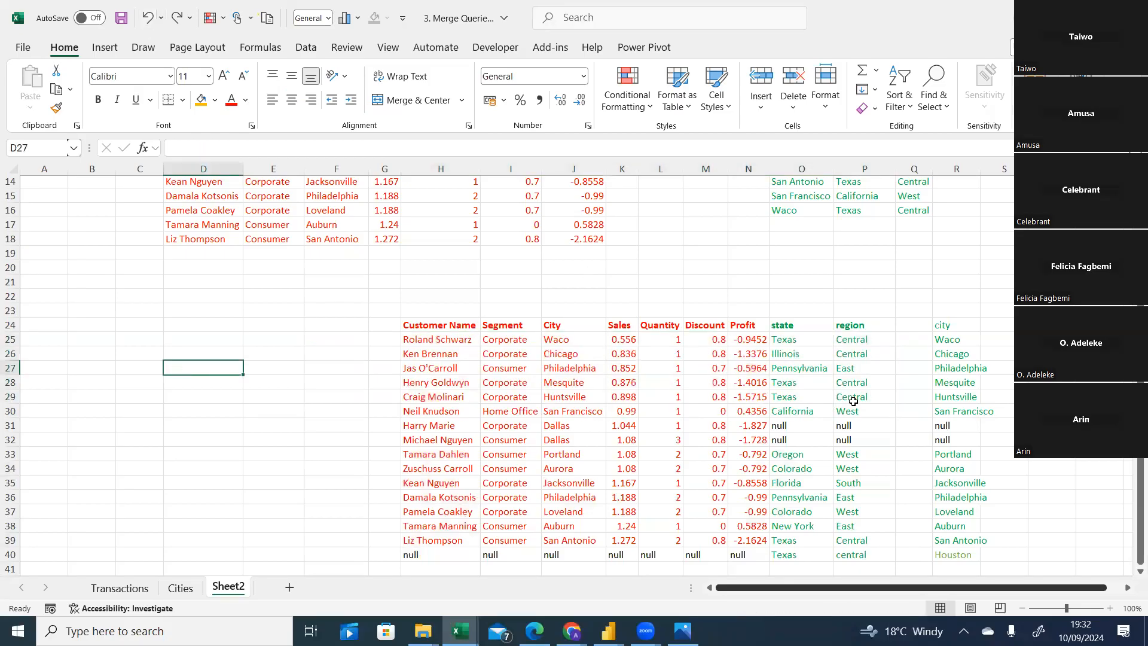
# Label cell J22 as L and cell P22 as R above the join example.
pyautogui.click(553, 293)
pyautogui.write('l')
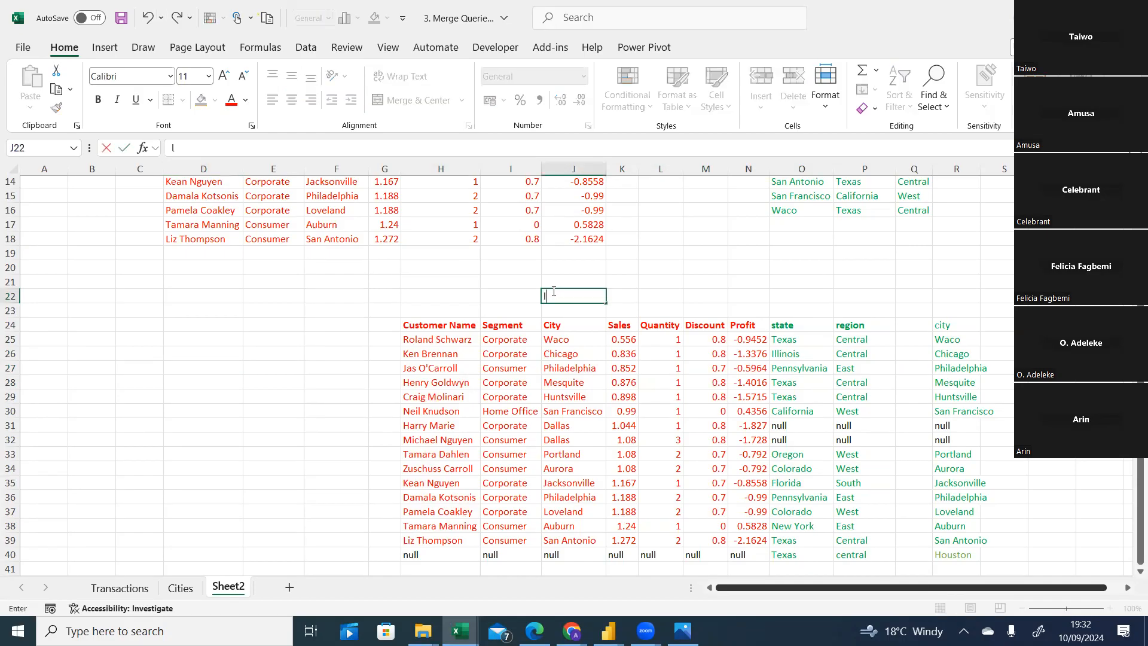
pyautogui.press('BackSpace')
pyautogui.write('L')
pyautogui.click(861, 295)
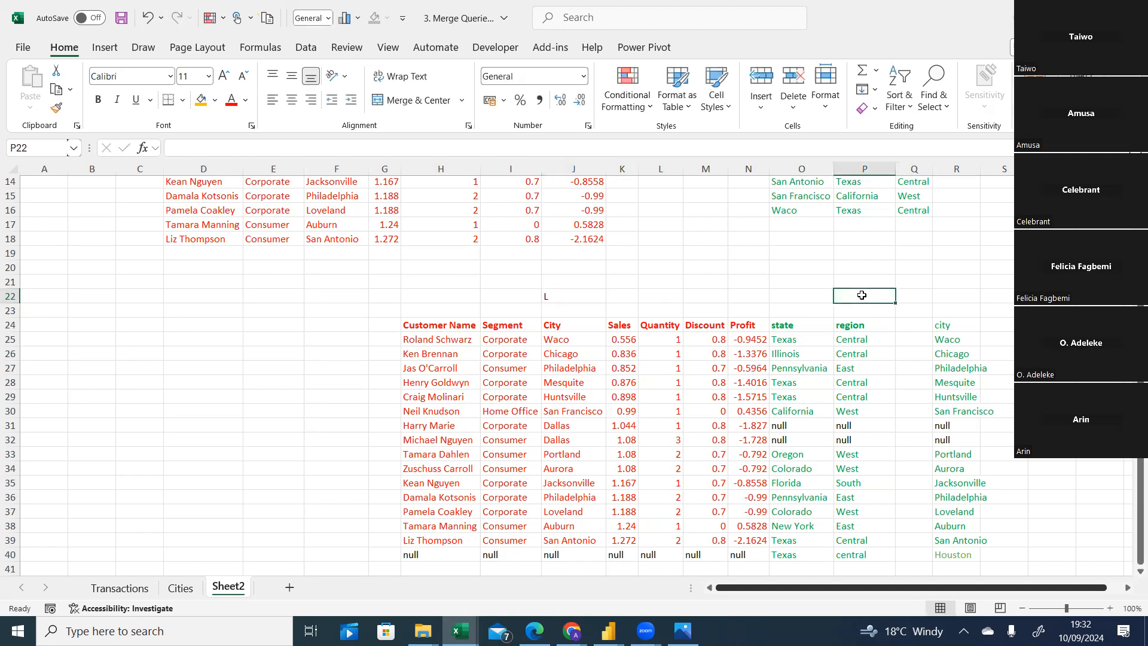
pyautogui.write('R')
pyautogui.click(310, 356)
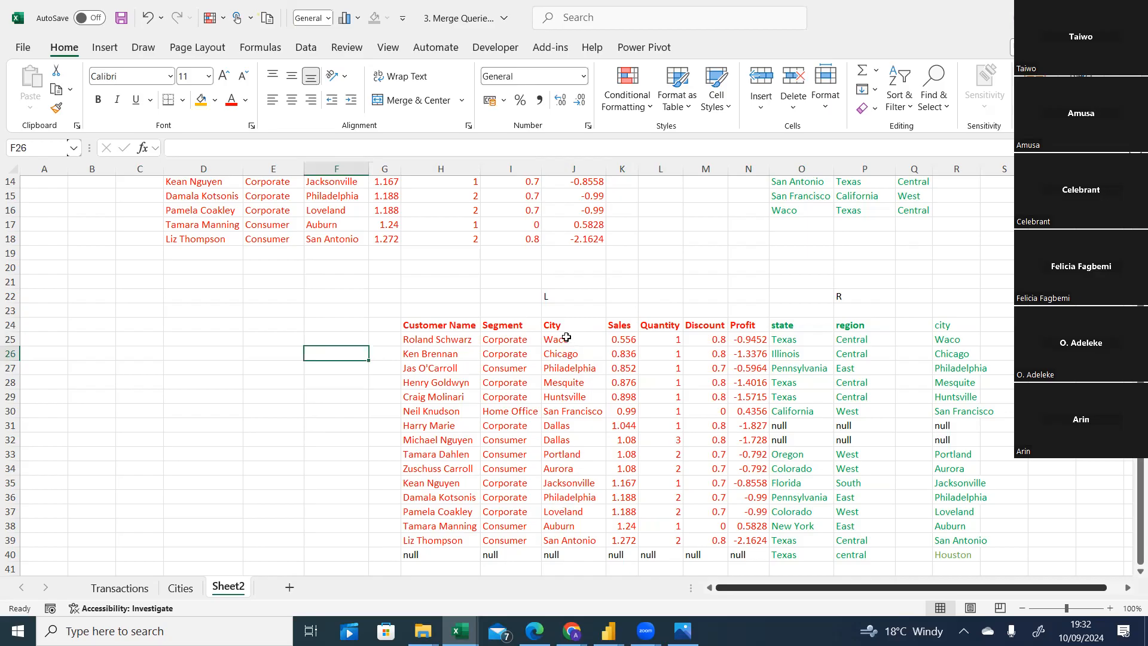
# Select the Transactions table's City column and then the join example's City column to compare them.
pyautogui.scroll(3, 566, 337)
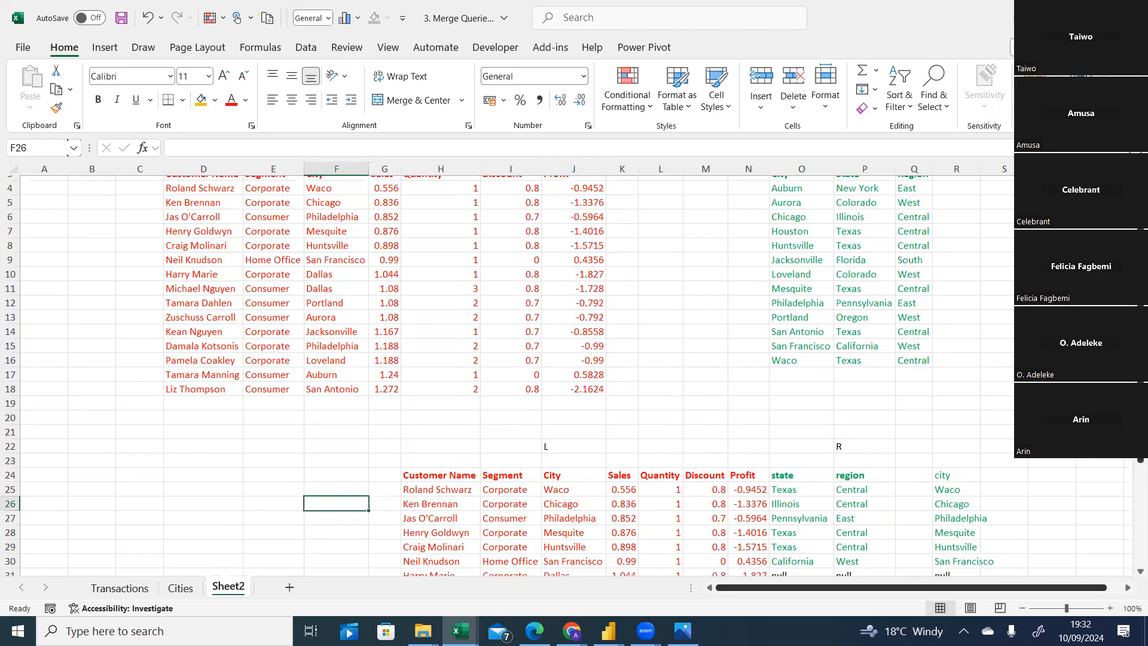
pyautogui.scroll(1, 532, 236)
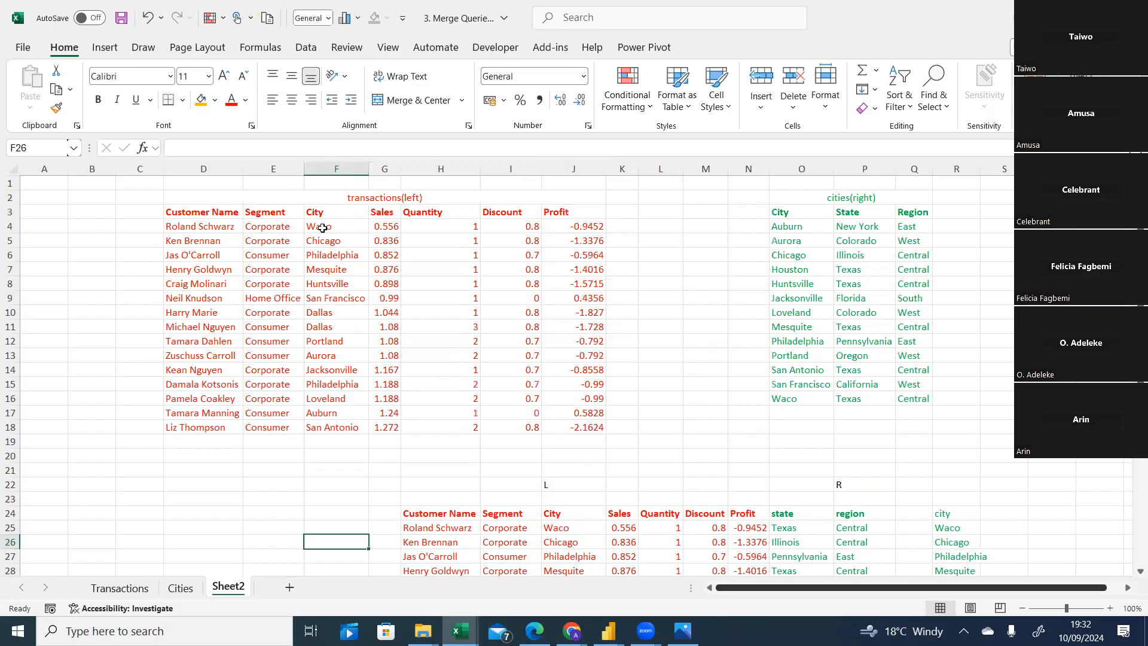
pyautogui.moveTo(329, 214); pyautogui.dragTo(329, 298)
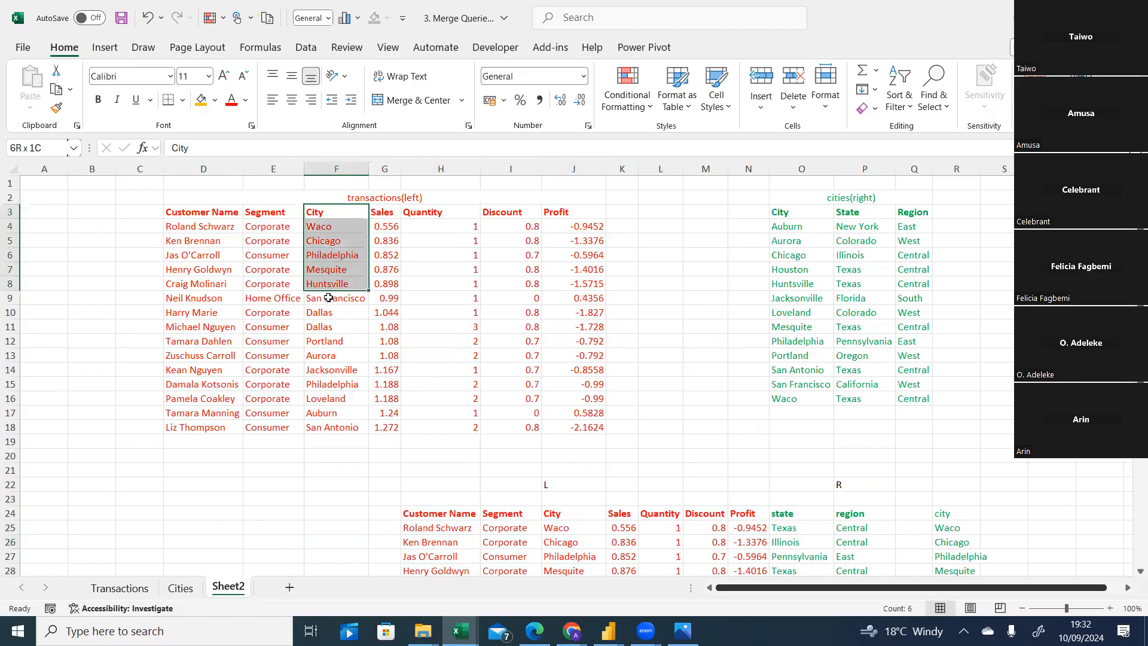
pyautogui.click(335, 197)
pyautogui.click(329, 227)
pyautogui.moveTo(328, 243); pyautogui.dragTo(334, 420)
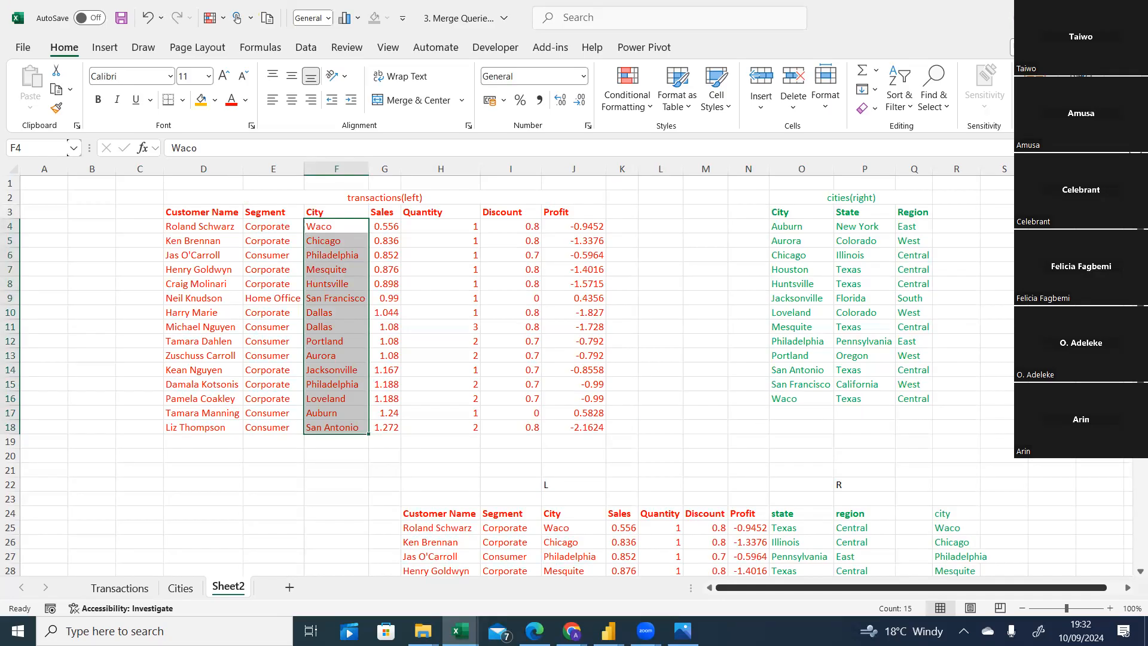
pyautogui.scroll(-4, 1132, 459)
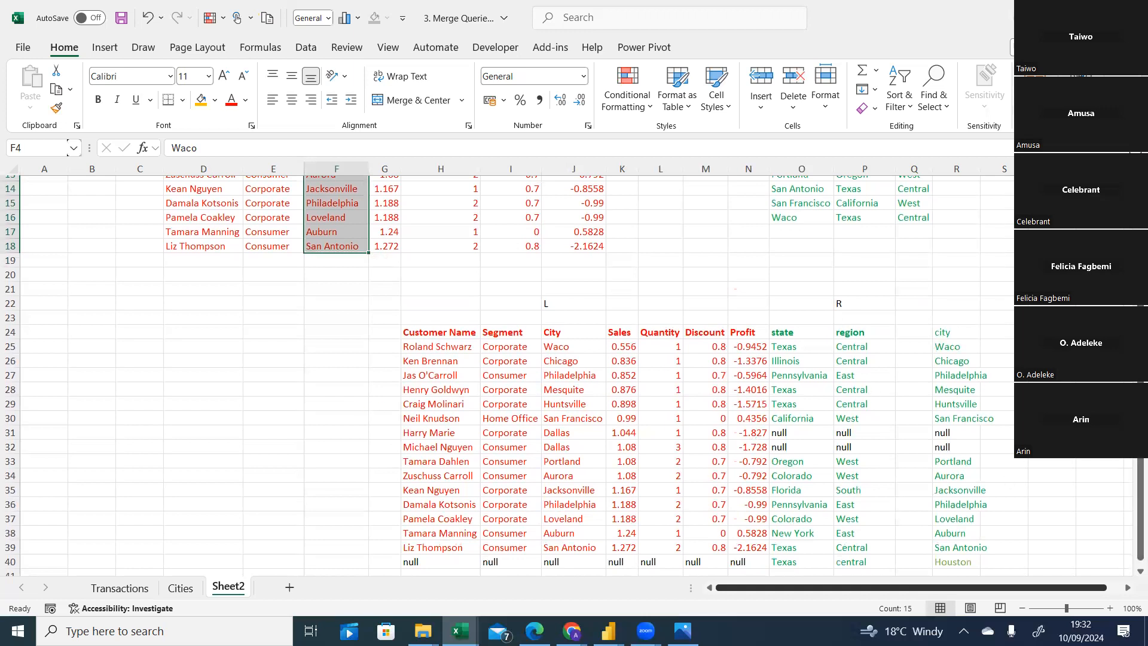
pyautogui.moveTo(557, 346); pyautogui.dragTo(563, 540)
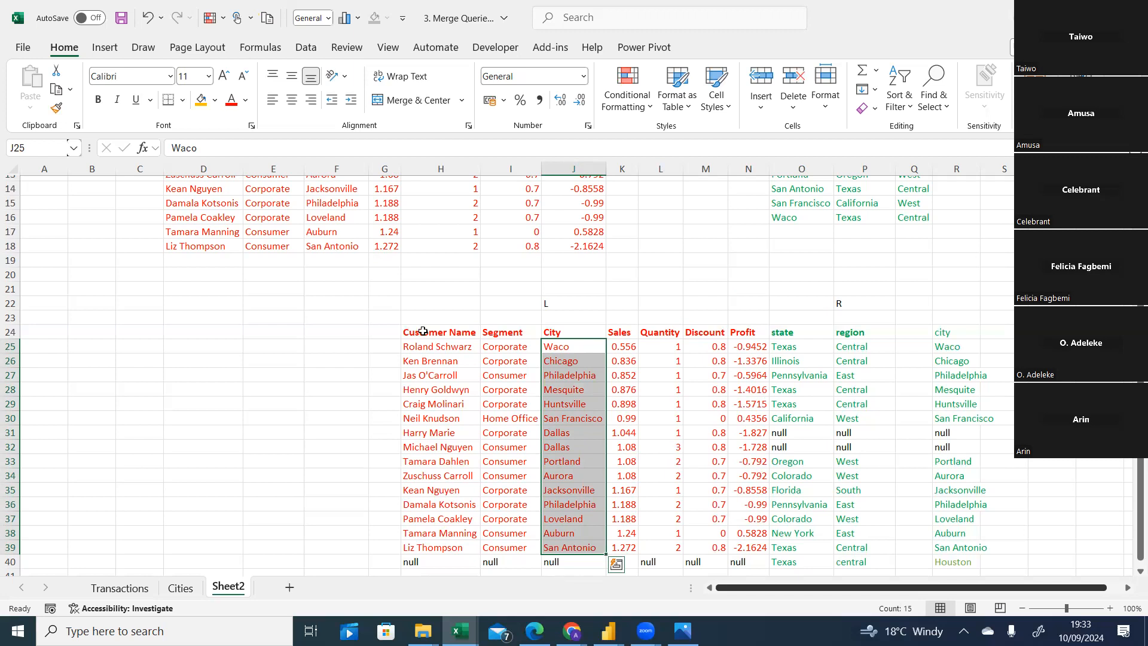
# Give the join example's rows 25 to 39, columns H to P, an orange fill.
pyautogui.click(440, 352)
pyautogui.moveTo(440, 352); pyautogui.dragTo(839, 541)
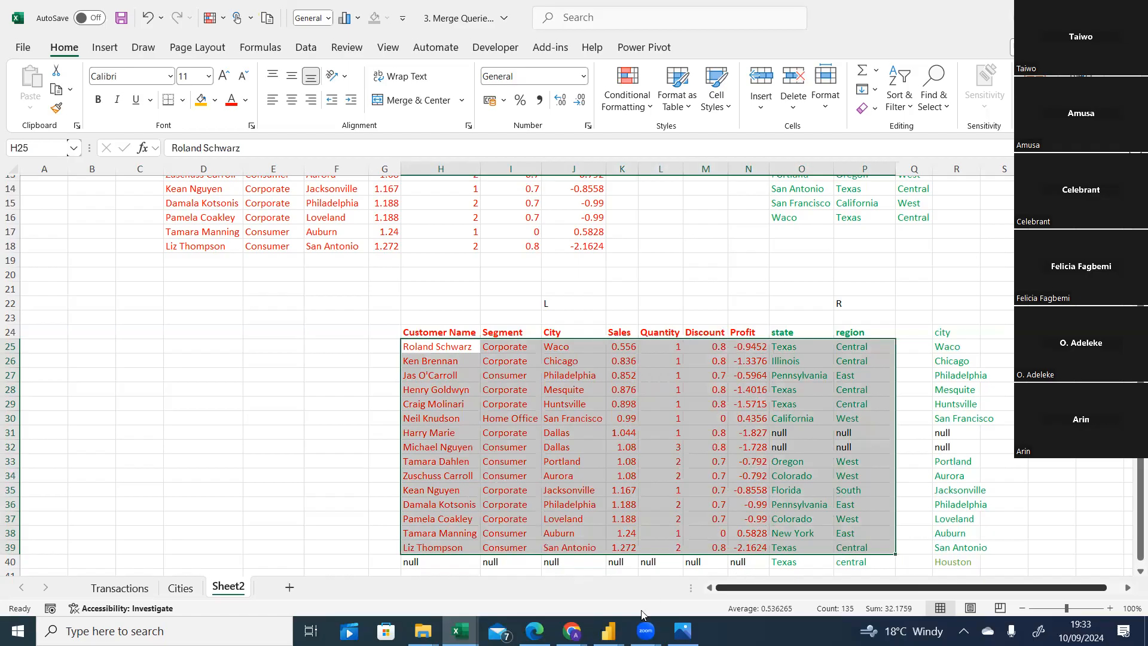
pyautogui.click(682, 631)
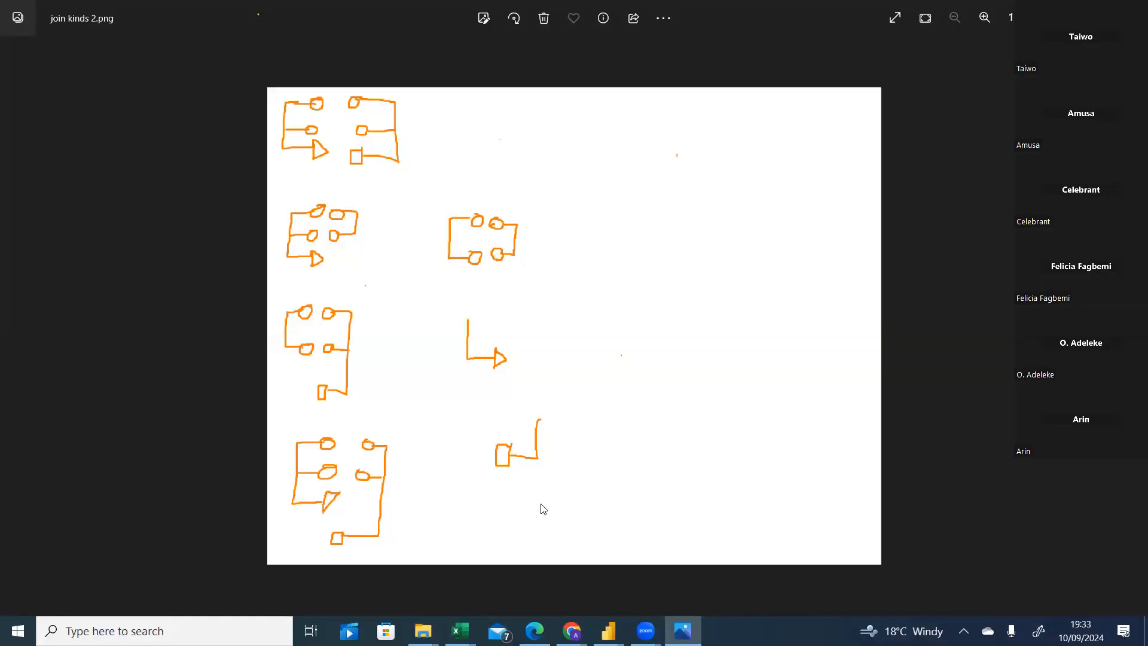
pyautogui.hotkey('alt', 'Tab')
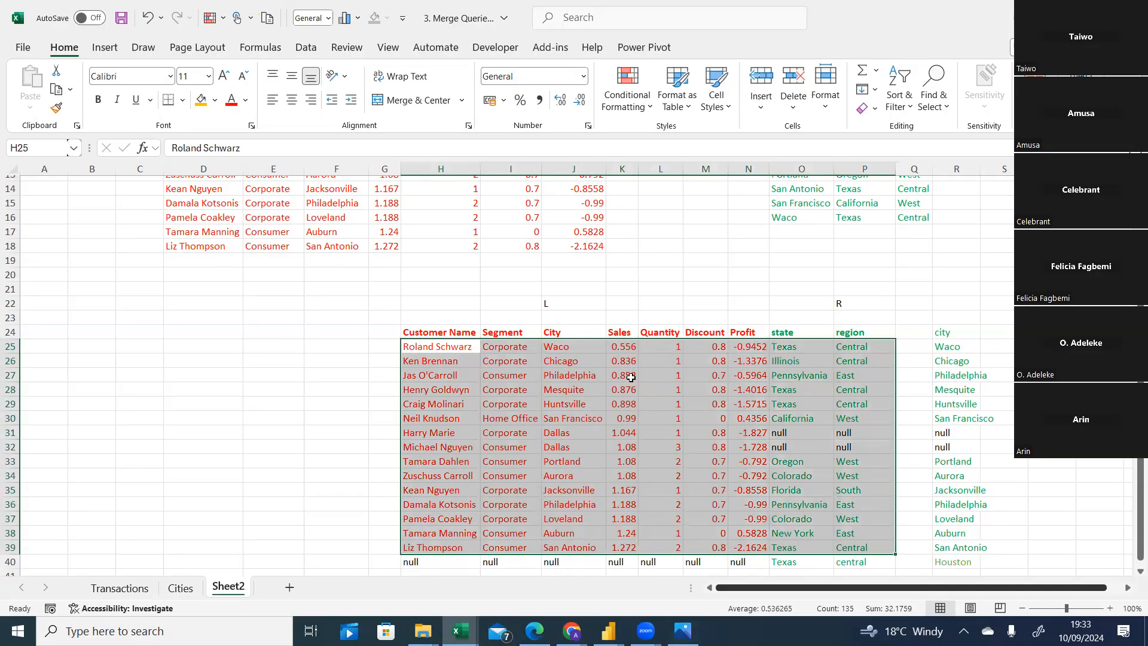
pyautogui.click(202, 103)
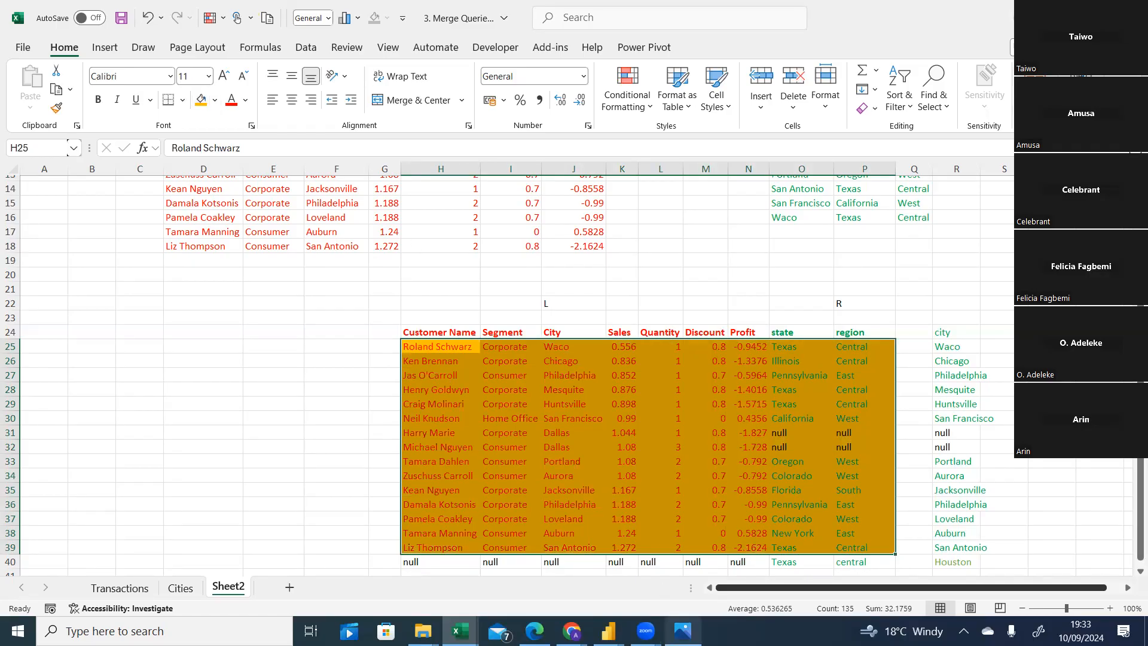
# View the join kinds diagram, then return to the worksheet join example.
pyautogui.click(683, 631)
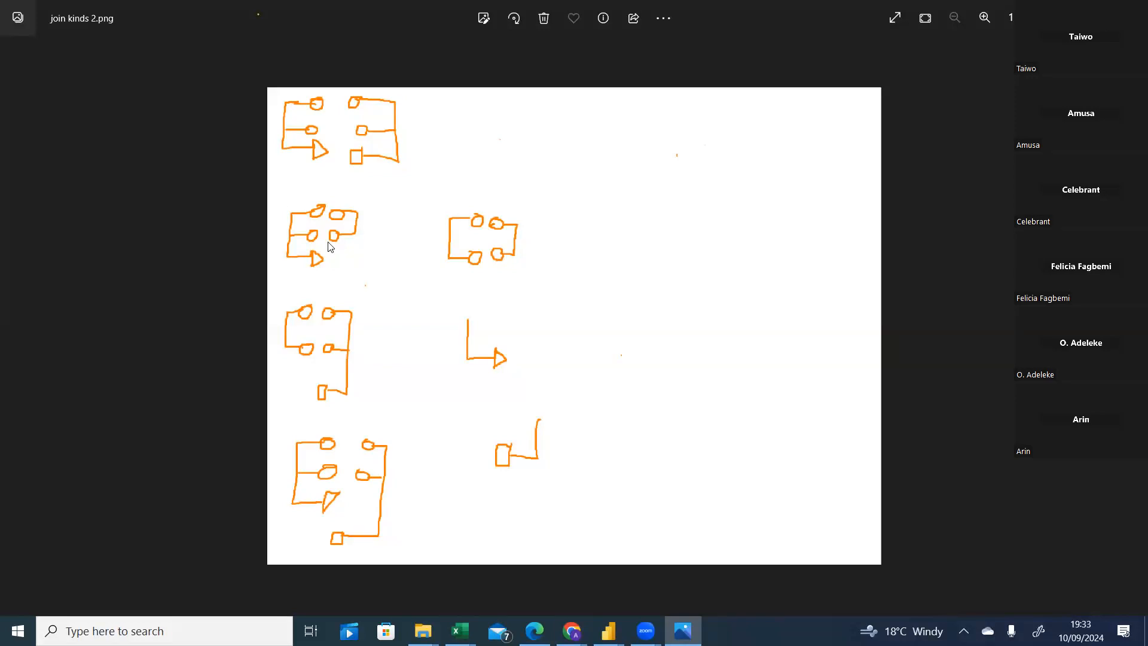
pyautogui.moveTo(608, 630)
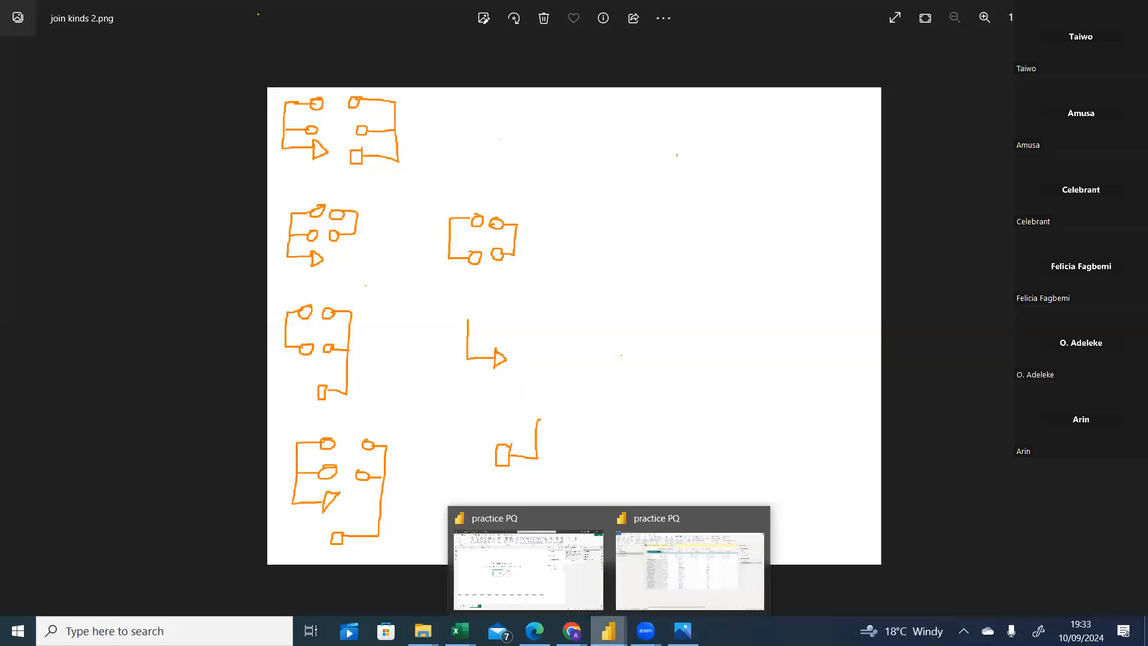
pyautogui.moveTo(460, 630)
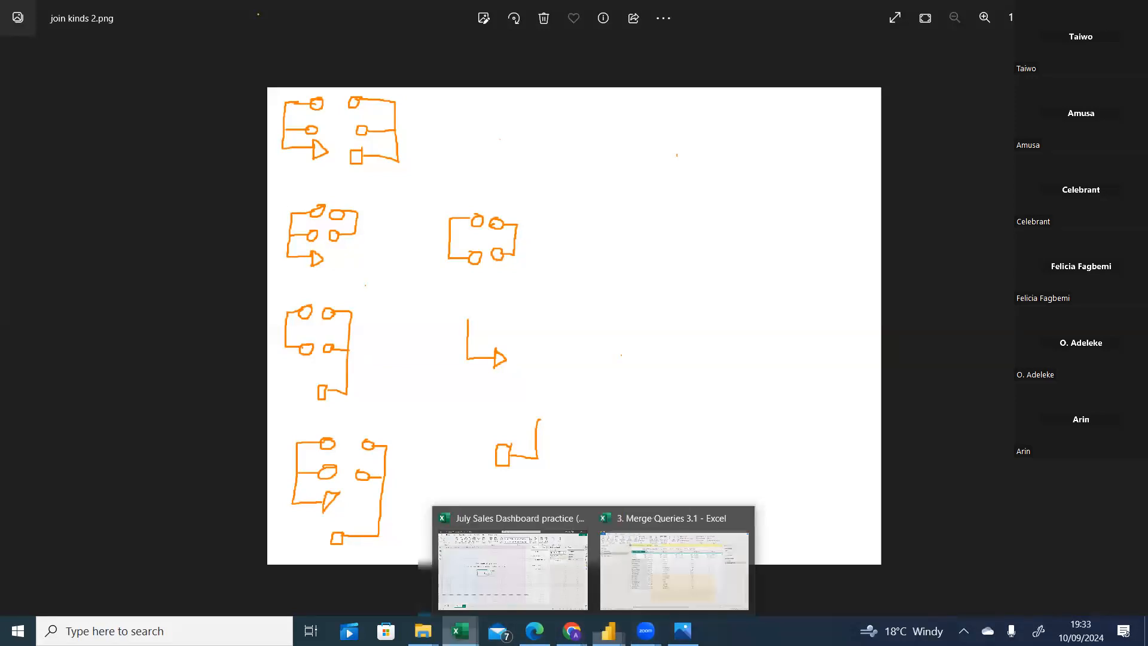
pyautogui.click(540, 589)
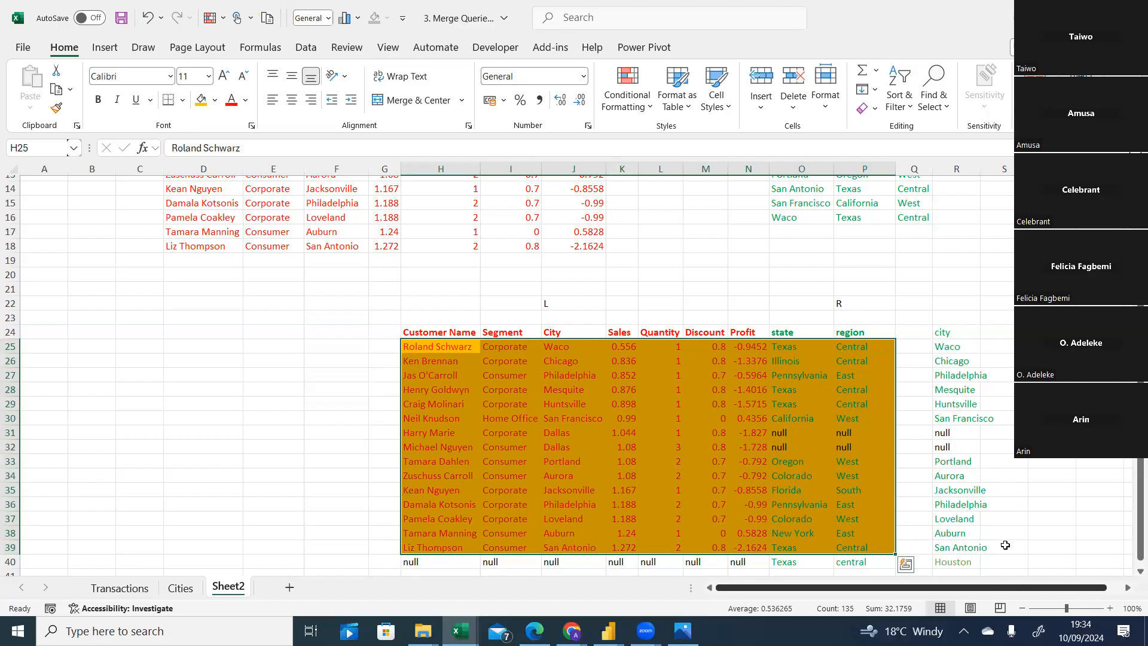
# Select the join example's matched row blocks in turn, rows 25 to 30 and 33 to 39.
pyautogui.click(956, 402)
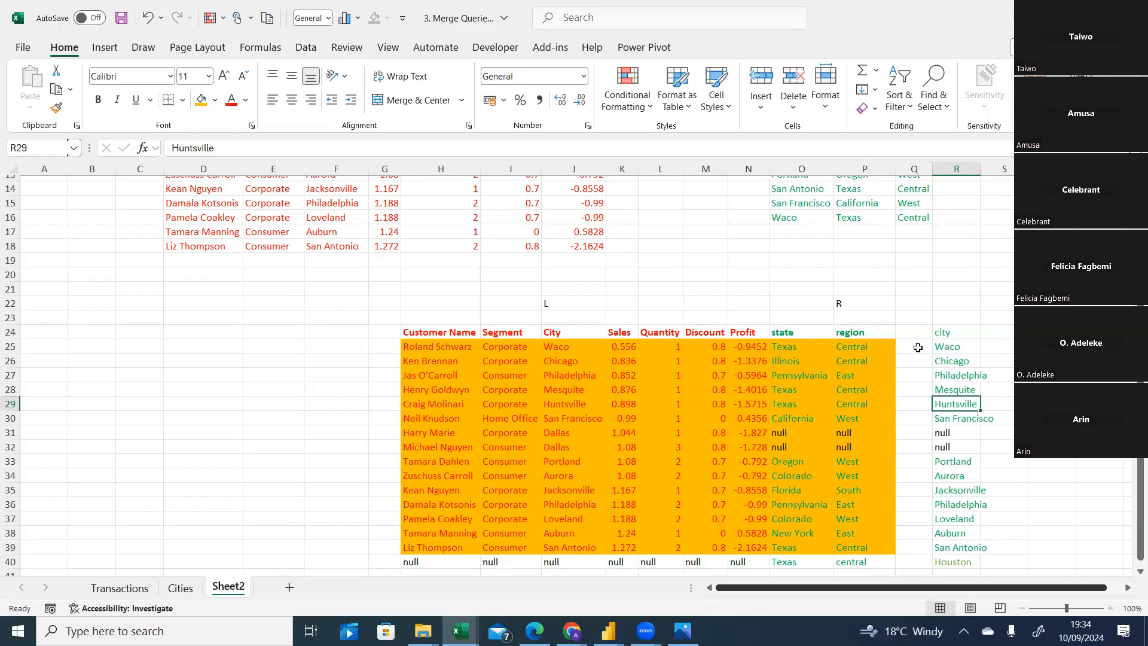
pyautogui.moveTo(876, 347); pyautogui.dragTo(881, 411)
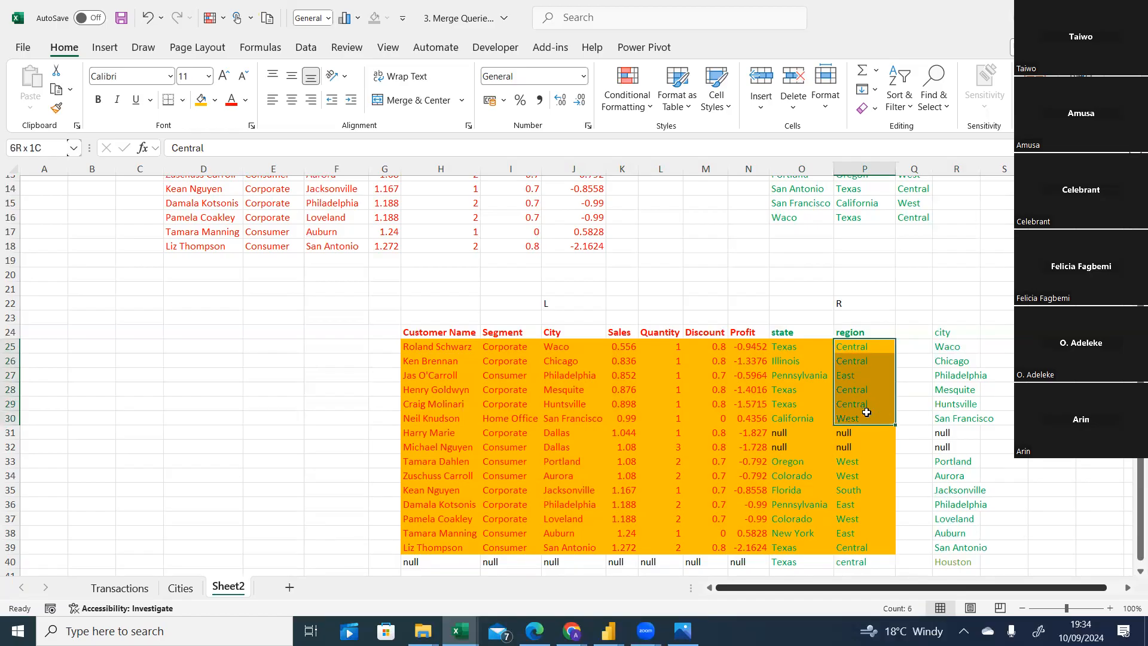
pyautogui.moveTo(866, 412); pyautogui.dragTo(460, 426)
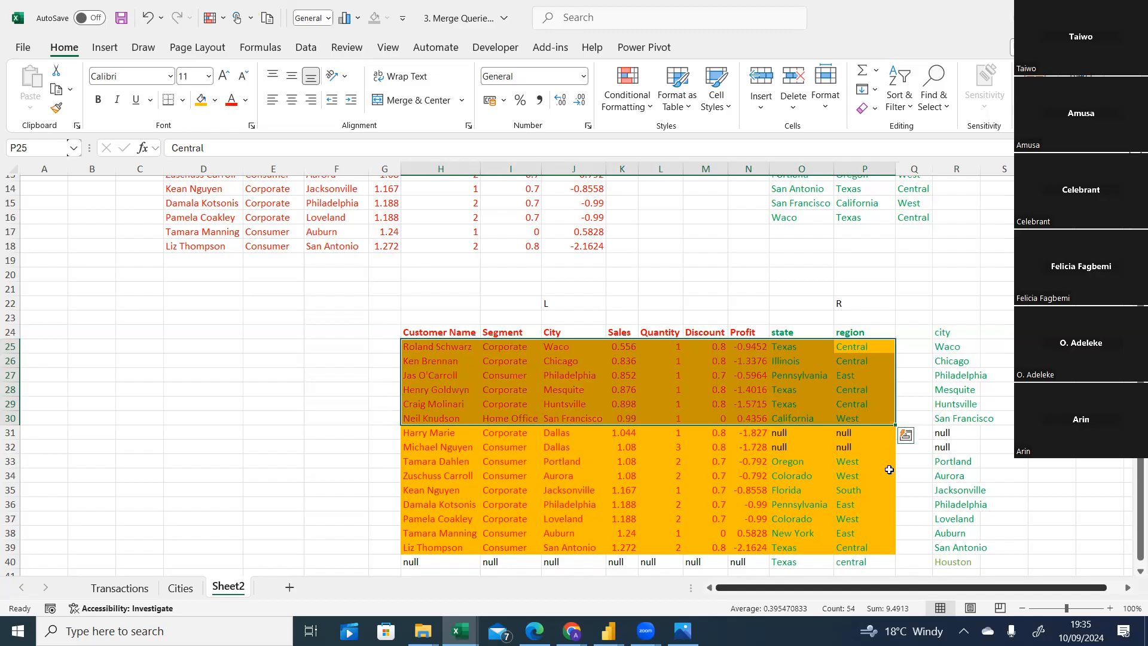
pyautogui.moveTo(863, 461); pyautogui.dragTo(441, 548)
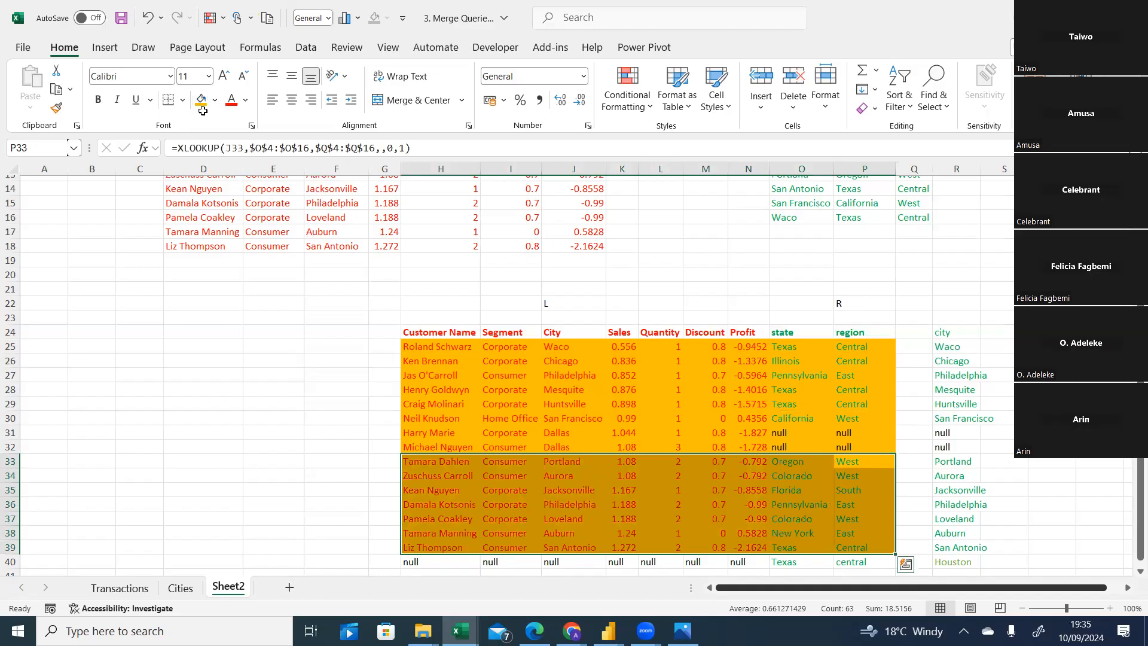
pyautogui.click(297, 418)
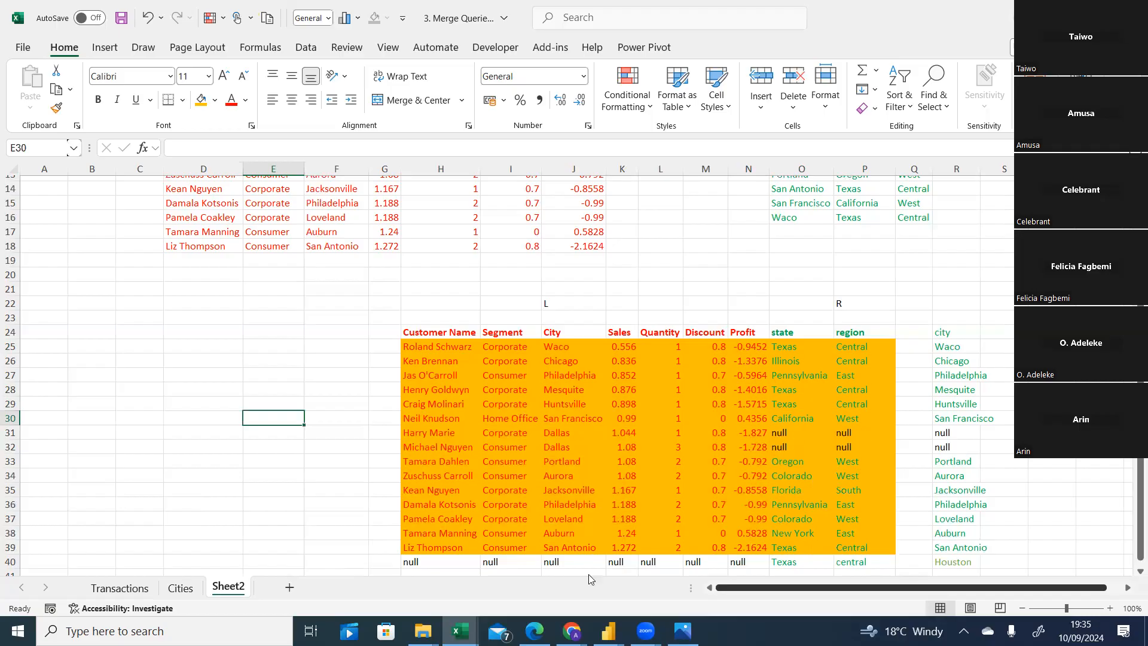
# Switch to Power Query to scroll across the Left outer join query's columns, then open the join kinds diagram.
pyautogui.click(608, 630)
pyautogui.click(672, 584)
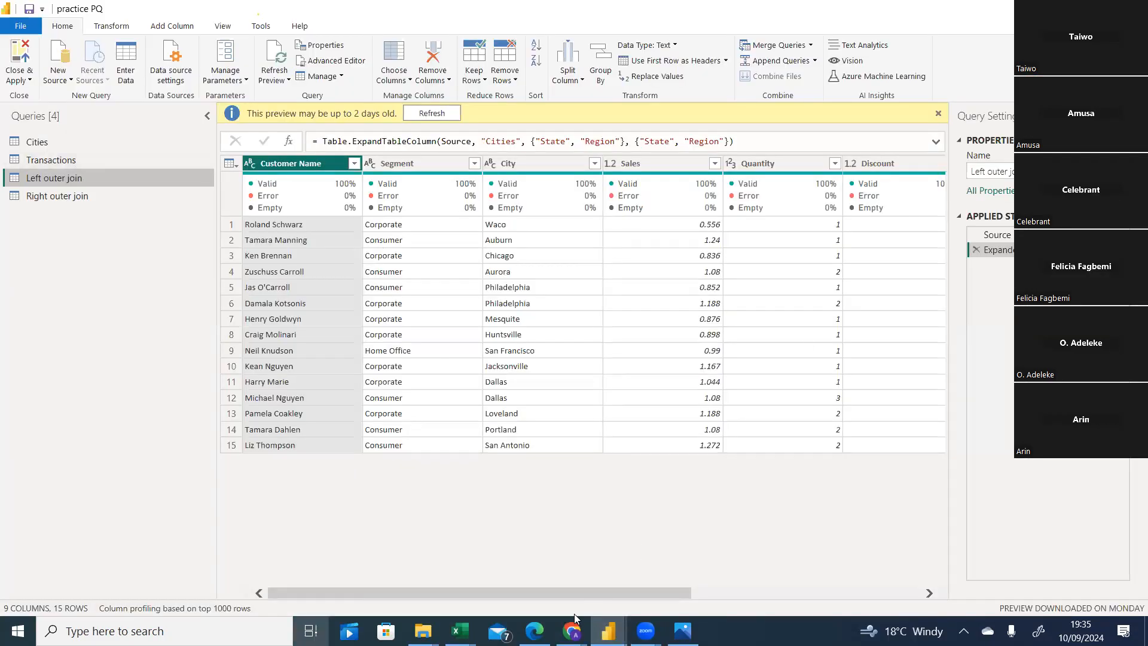
pyautogui.moveTo(560, 591); pyautogui.dragTo(906, 546)
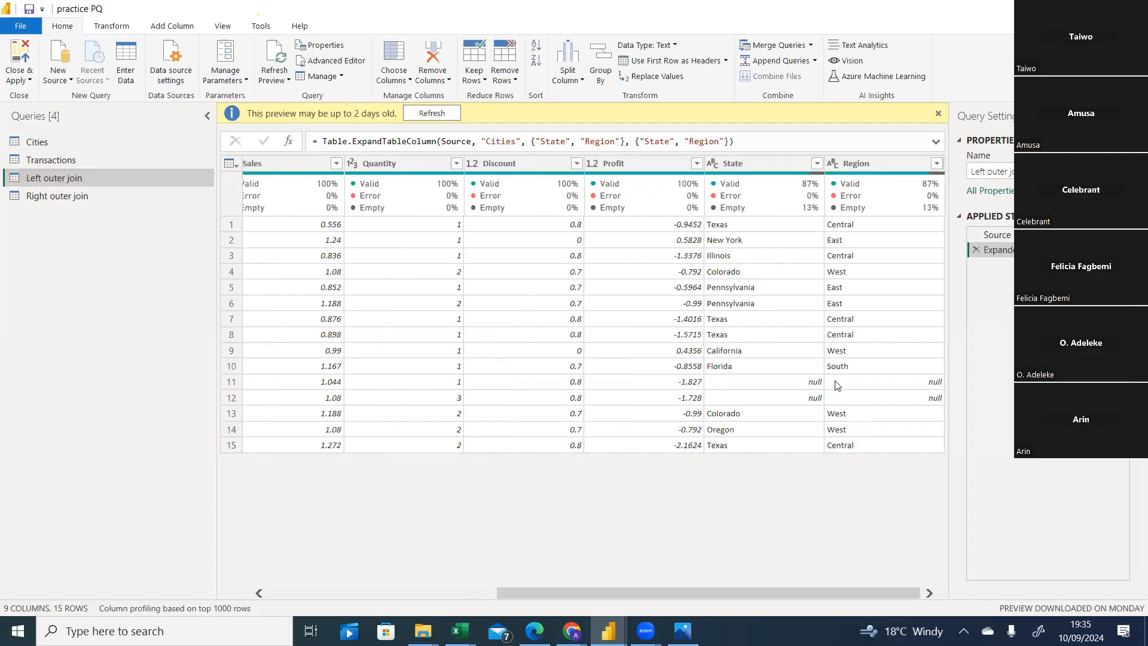
pyautogui.moveTo(669, 591); pyautogui.dragTo(445, 592)
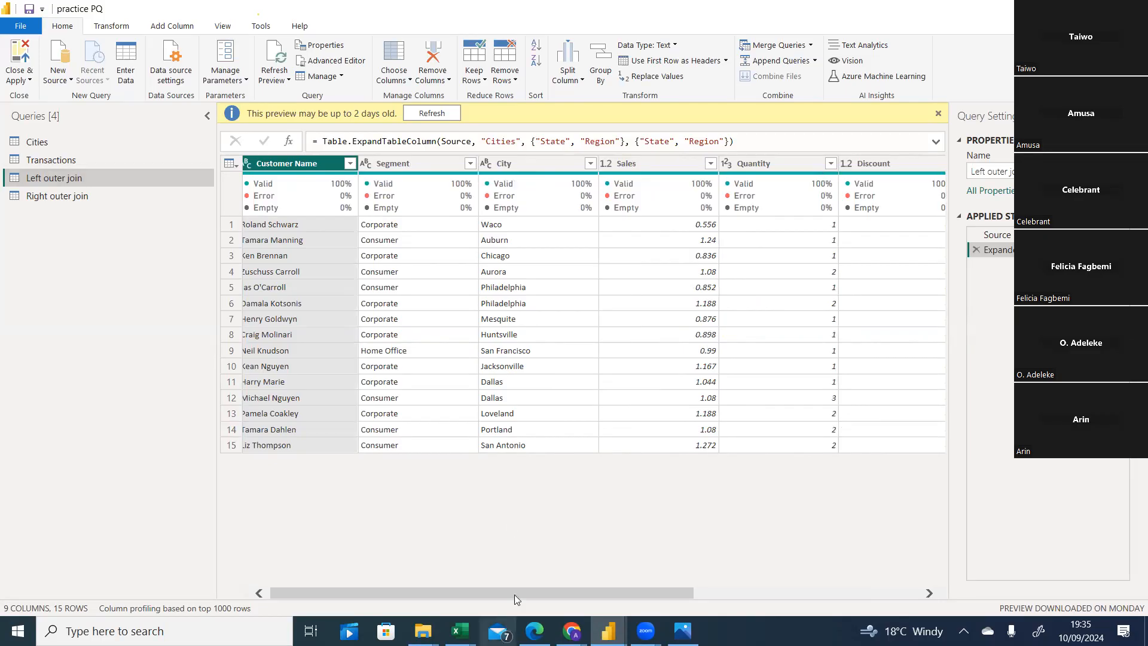
pyautogui.moveTo(520, 591); pyautogui.dragTo(375, 618)
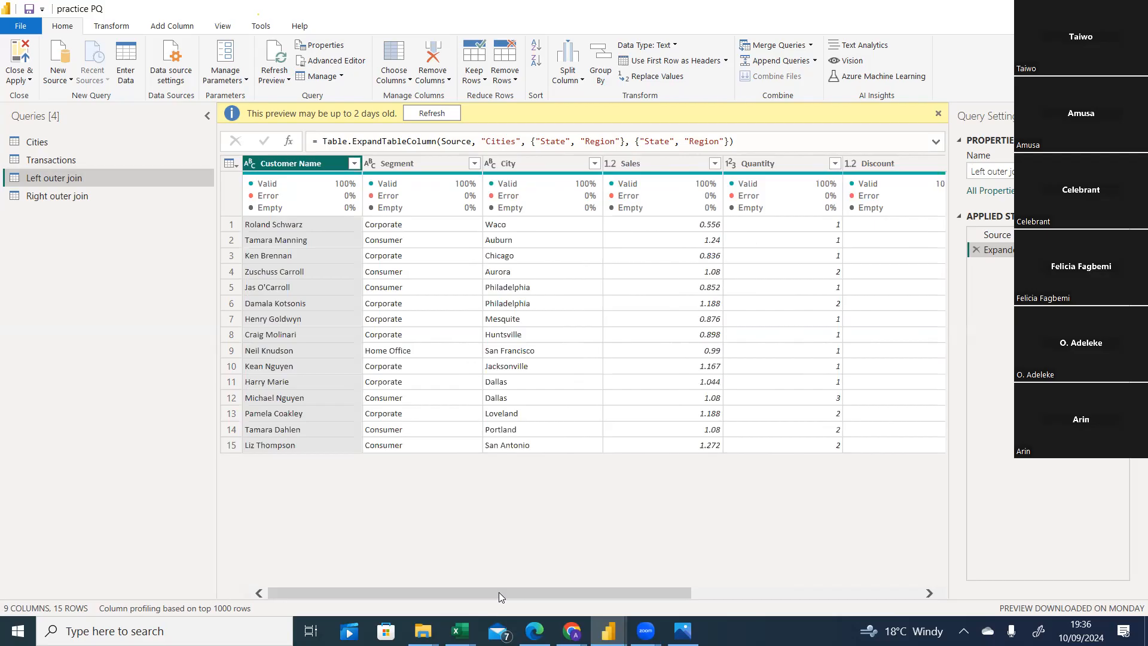
pyautogui.click(682, 630)
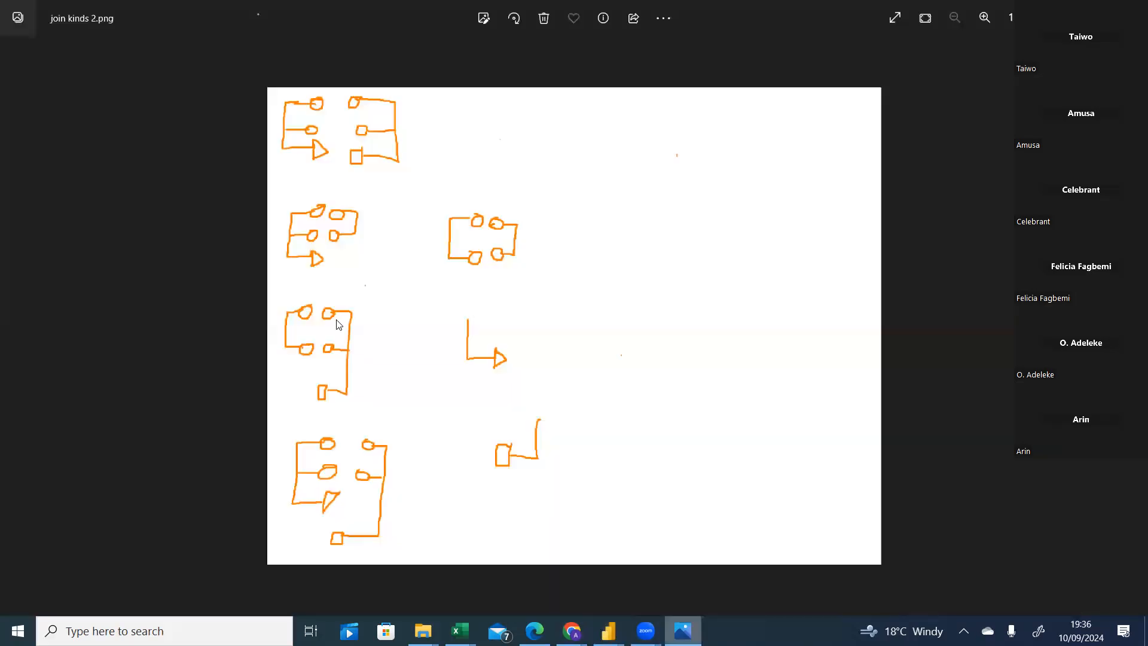